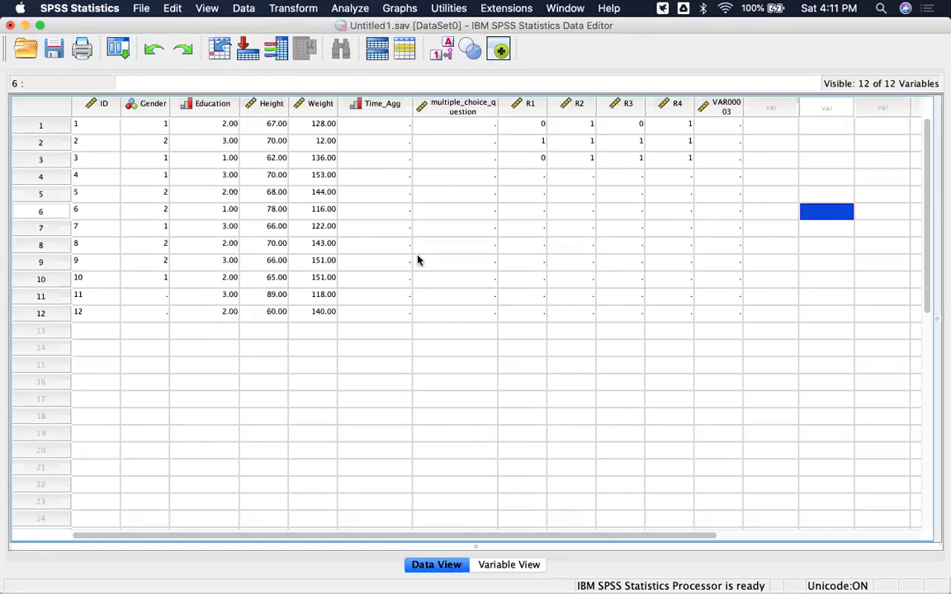
Rename the variable VAR00003 in row 12 of the variable definitions as Country
left_click(495, 566)
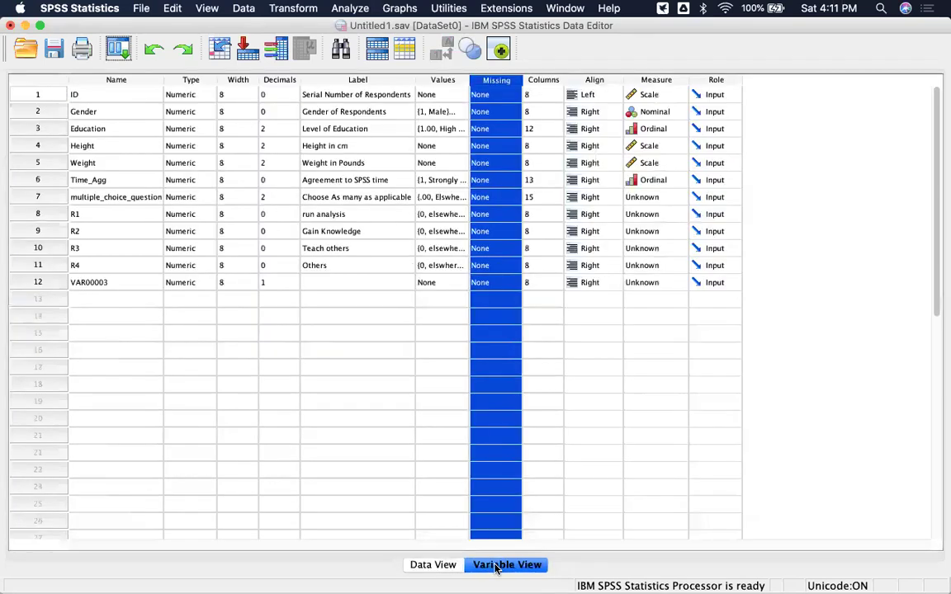
left_click(345, 373)
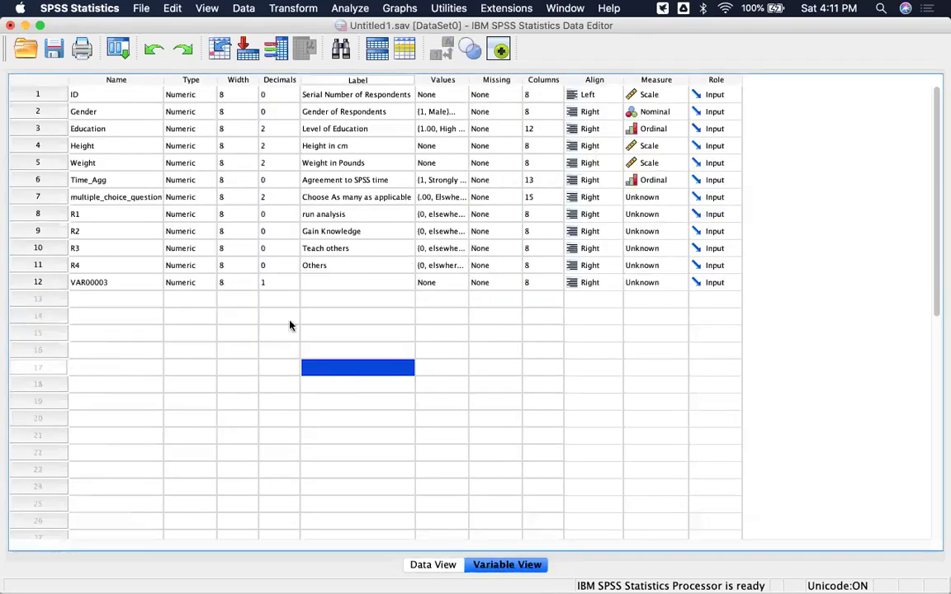
double_click(111, 283)
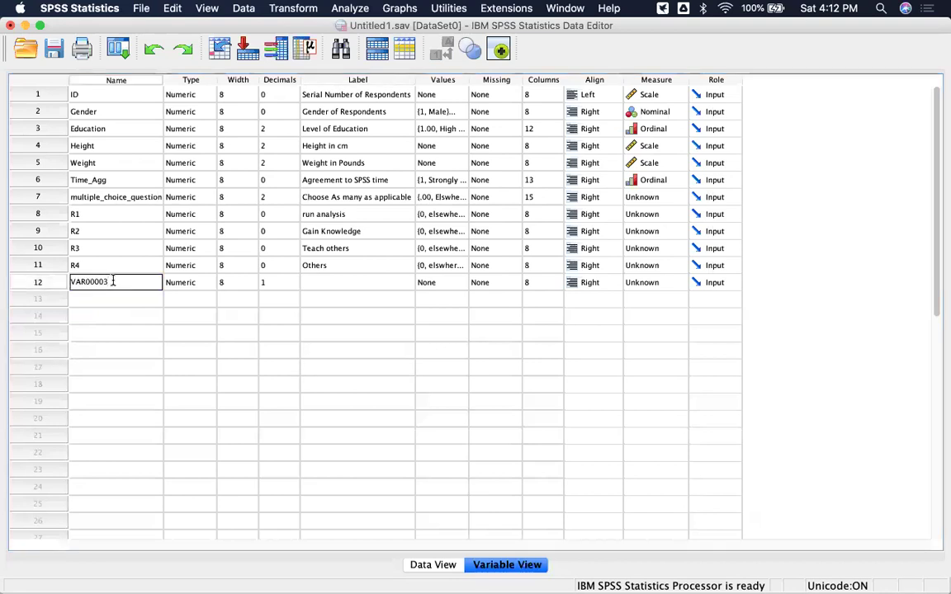
key("BackSpace")
key("BackSpace")
key("BackSpace")
key("BackSpace")
key("BackSpace")
key("BackSpace")
key("BackSpace")
key("BackSpace")
type("Country")
key("Return")
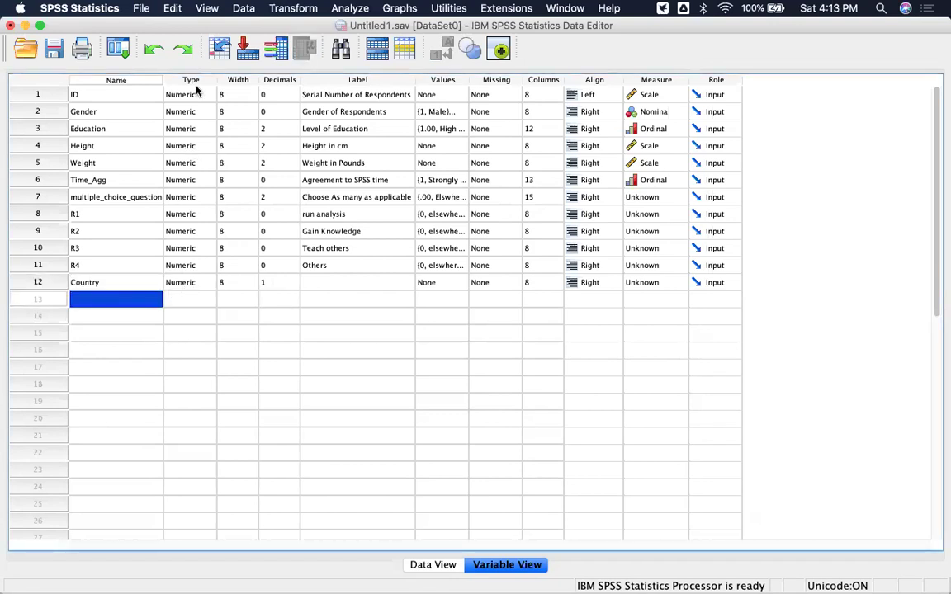
Change the Country variable's type to String and set its width to 51
left_click(202, 283)
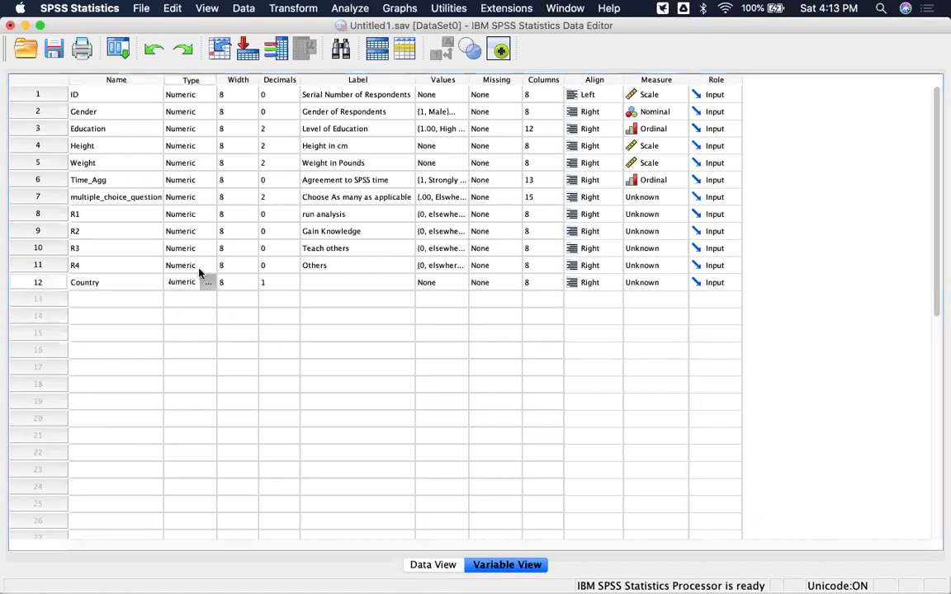
left_click(206, 284)
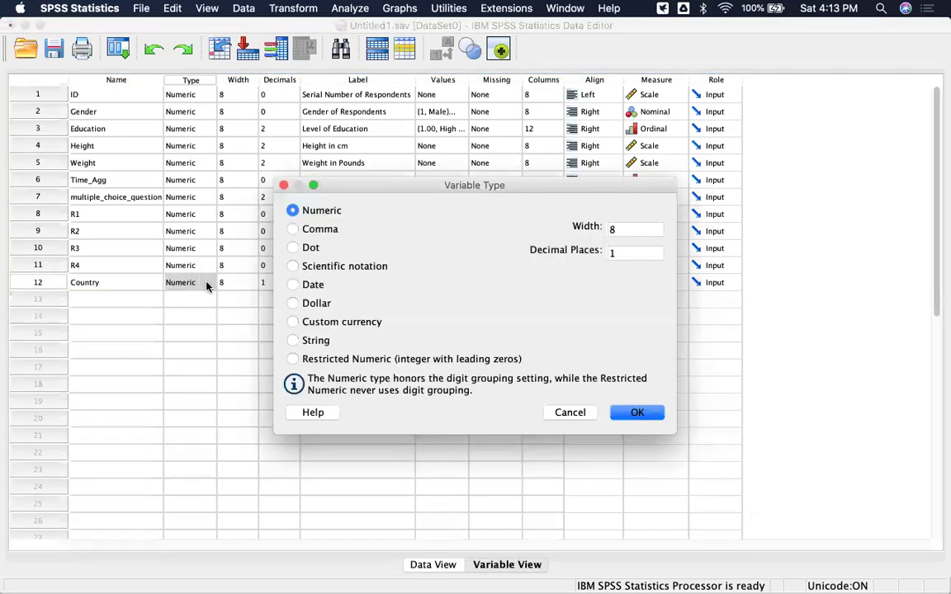
left_click(293, 341)
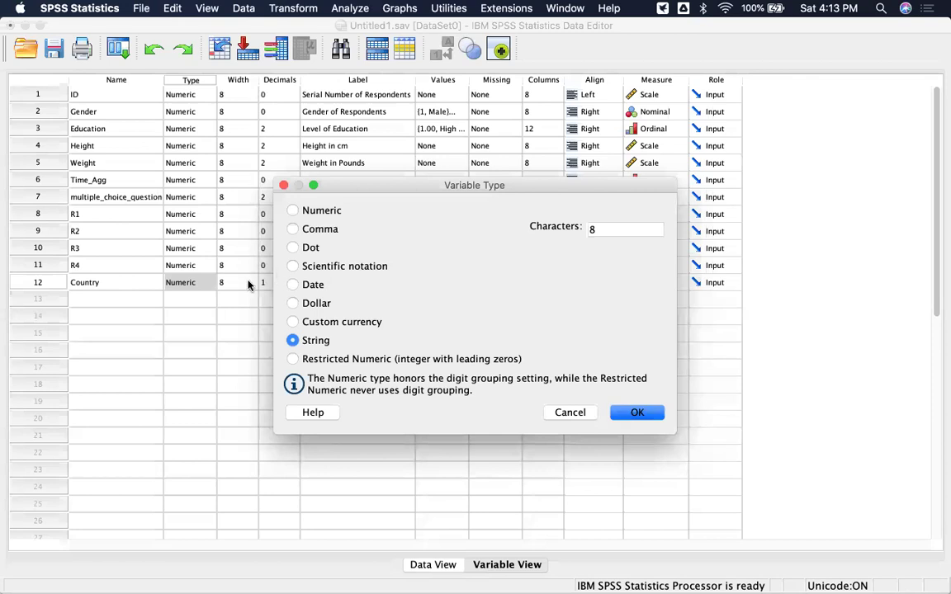
key("Return")
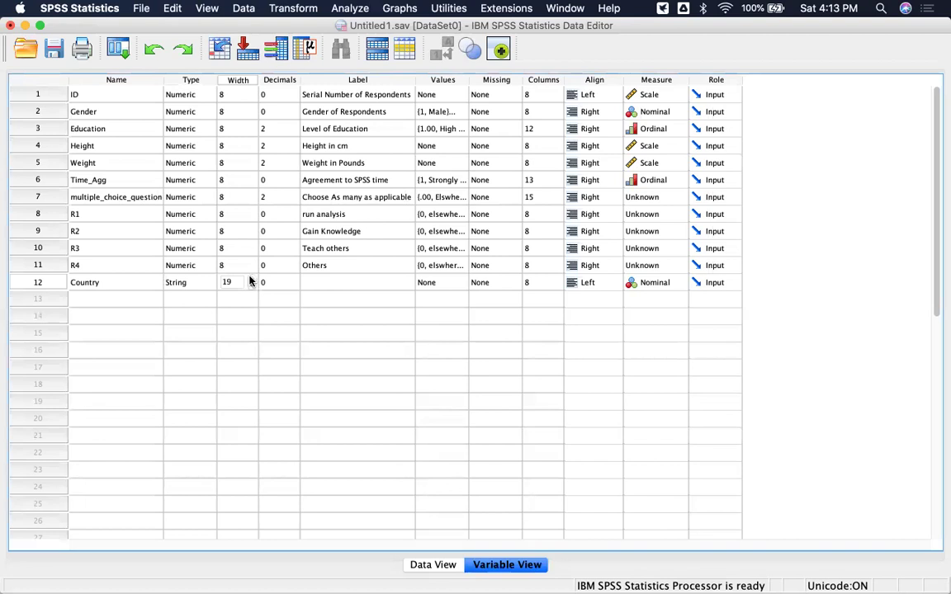
type("49")
left_click(350, 333)
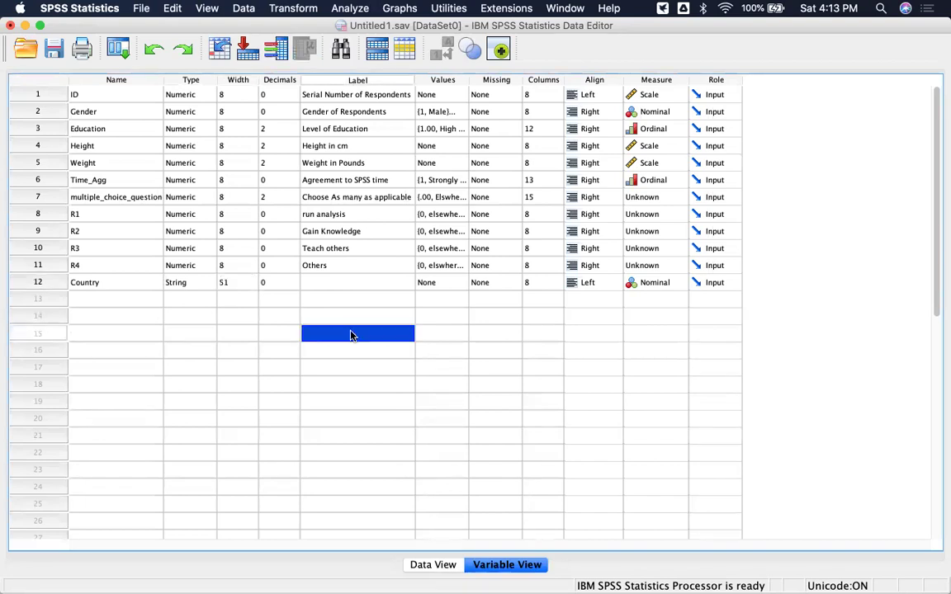
Label the Country variable "Country of Respondent"
left_click(369, 283)
left_click(367, 283)
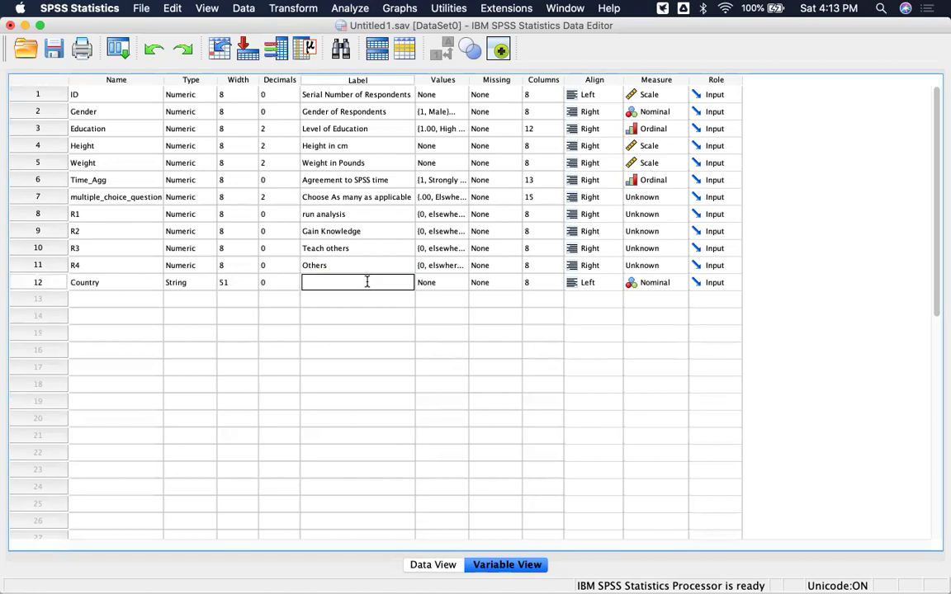
type("Country I")
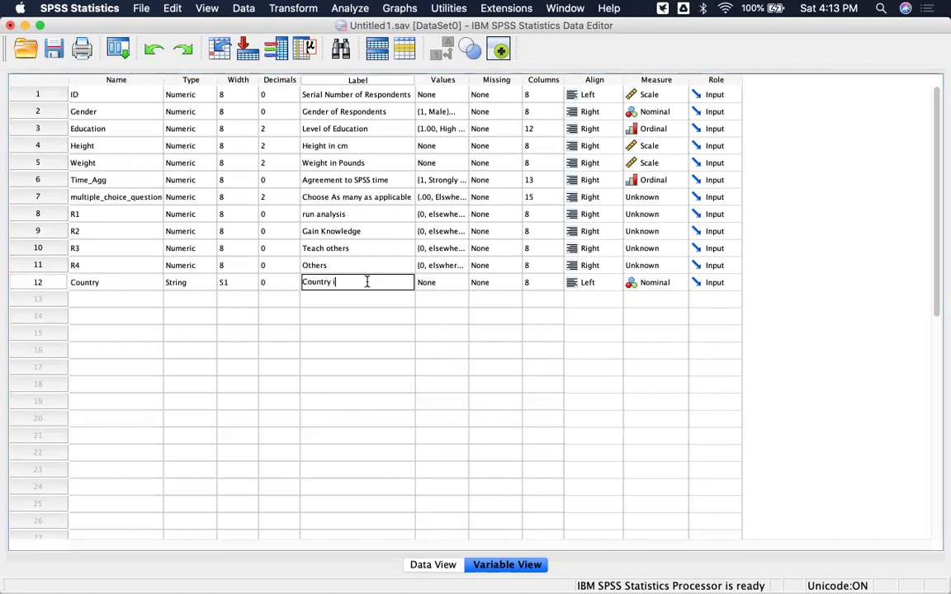
key("BackSpace")
type("of Respon")
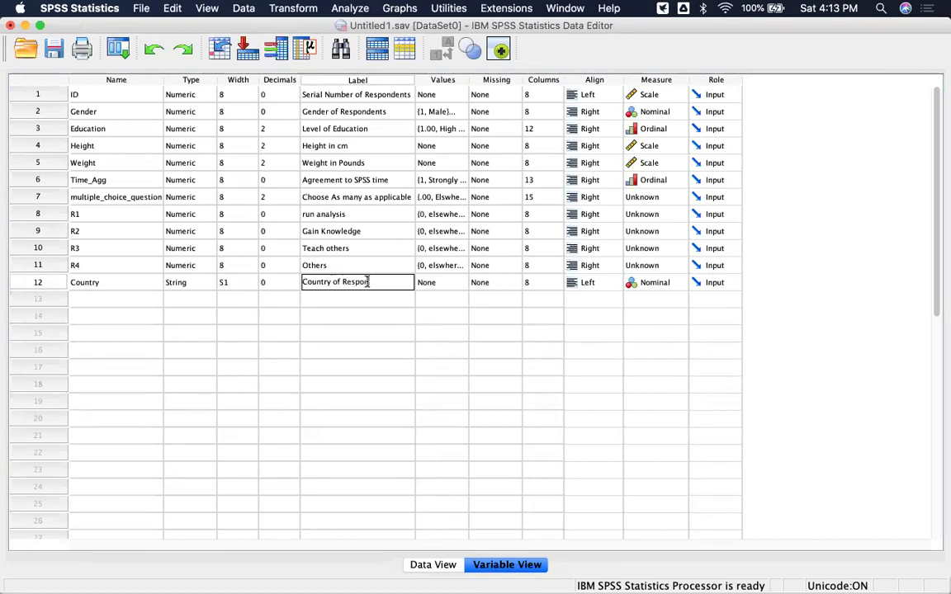
type("dent")
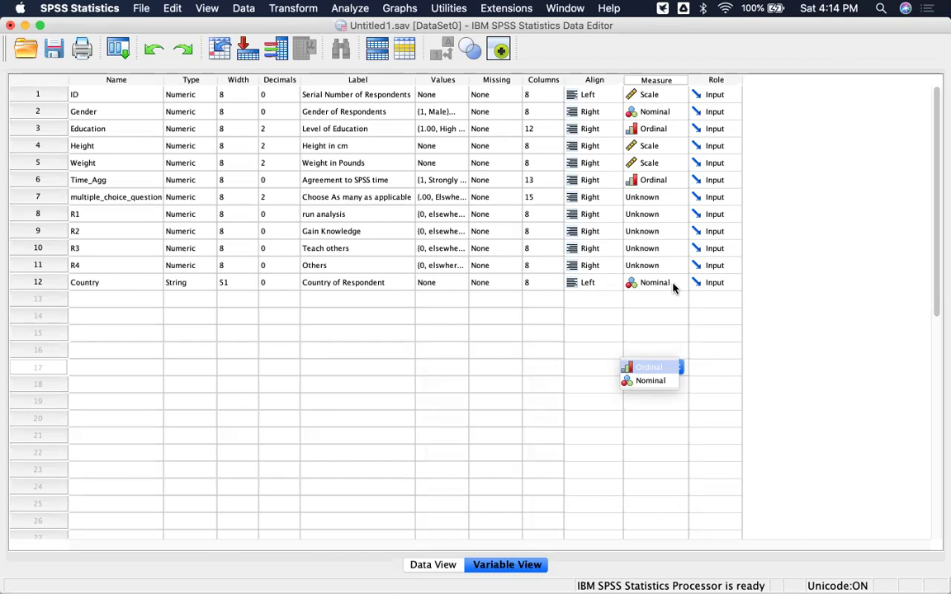
Enter Ghana, USA, India and Laos as the Country values for cases 1 to 4 in the data
left_click(444, 565)
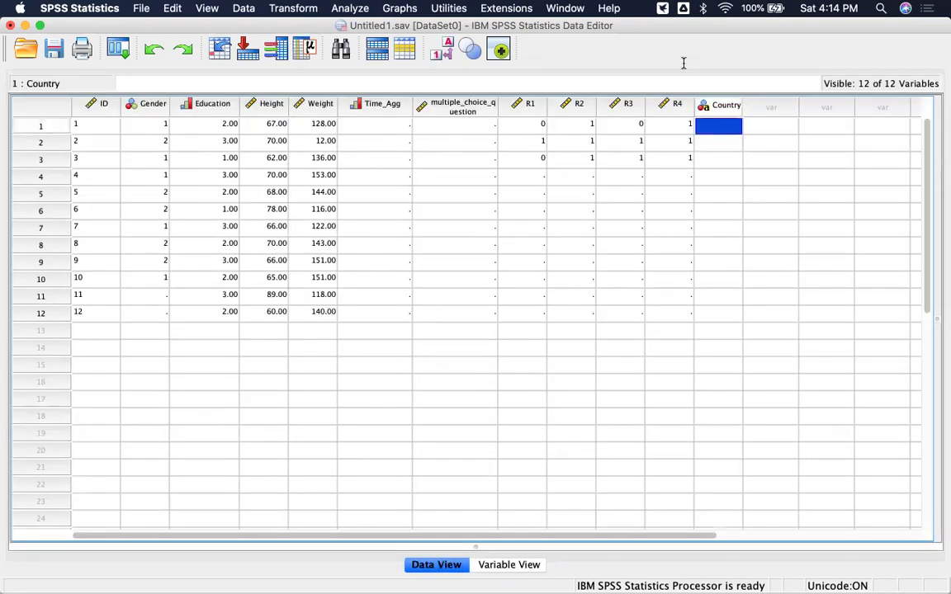
double_click(721, 124)
type("Ghana")
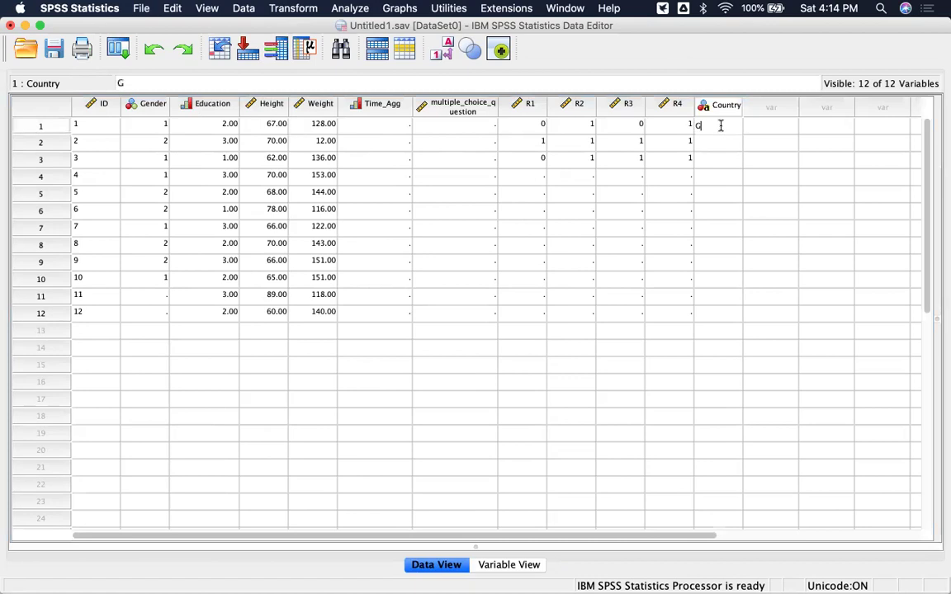
key("Return")
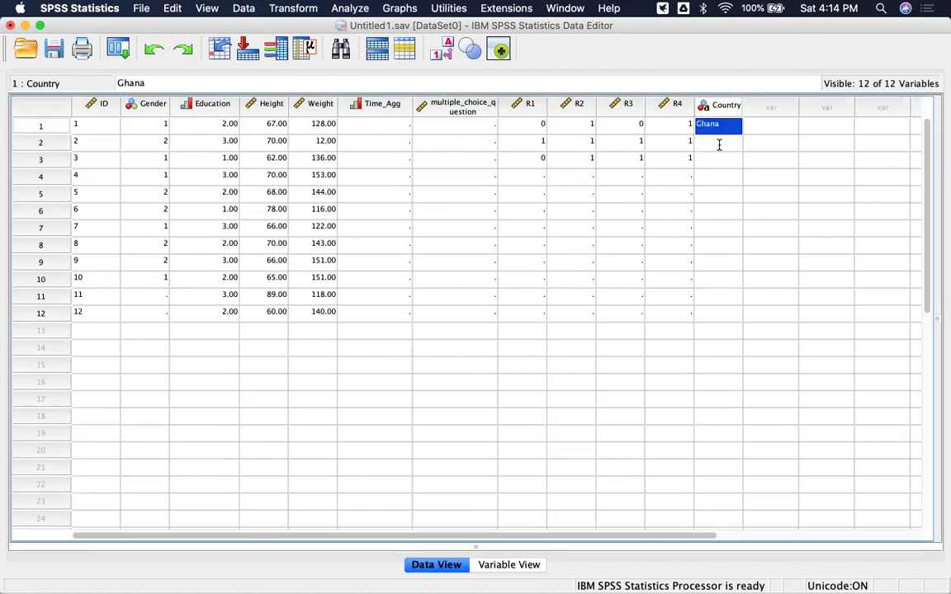
left_click(719, 144)
type("USA")
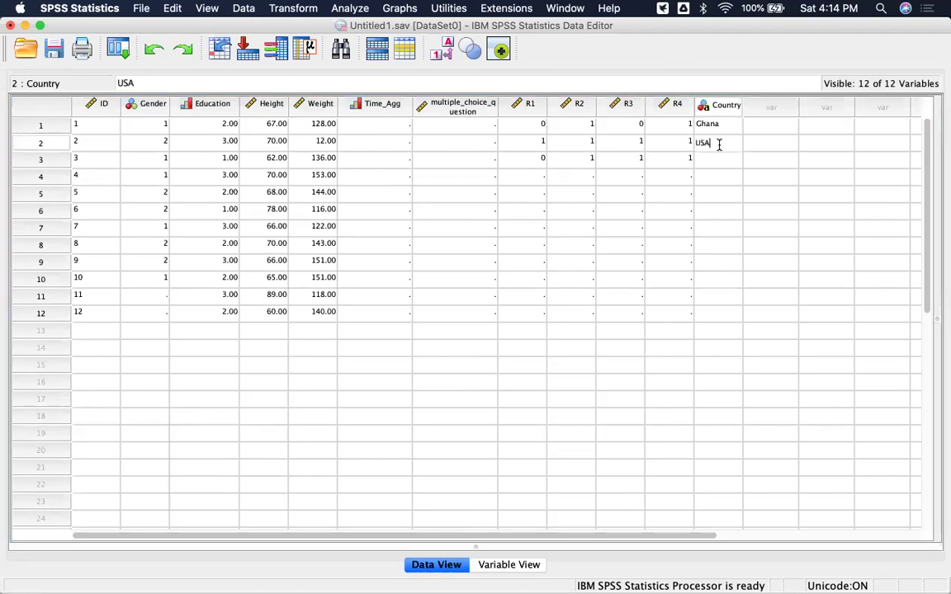
left_click(719, 149)
left_click(719, 158)
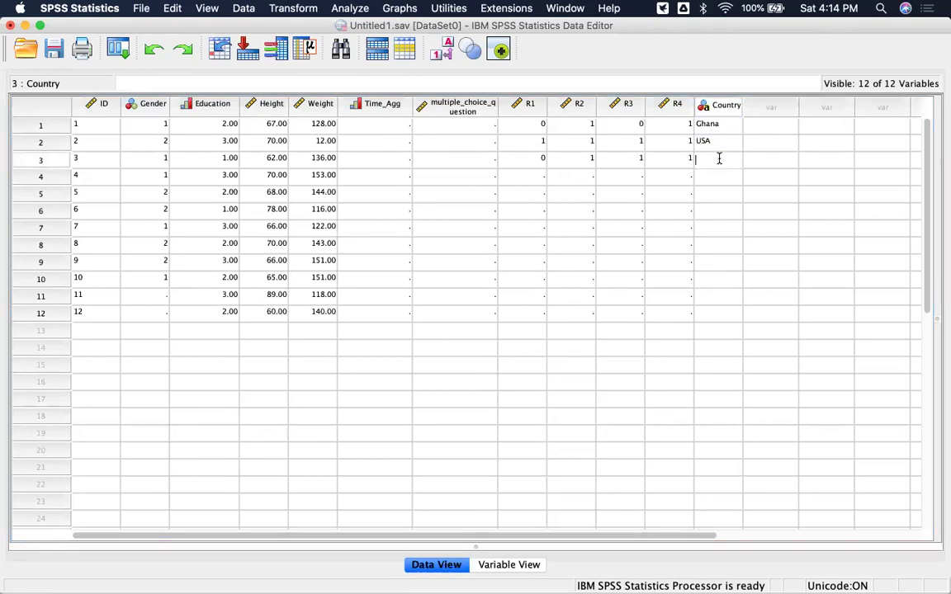
type("India")
left_click(719, 159)
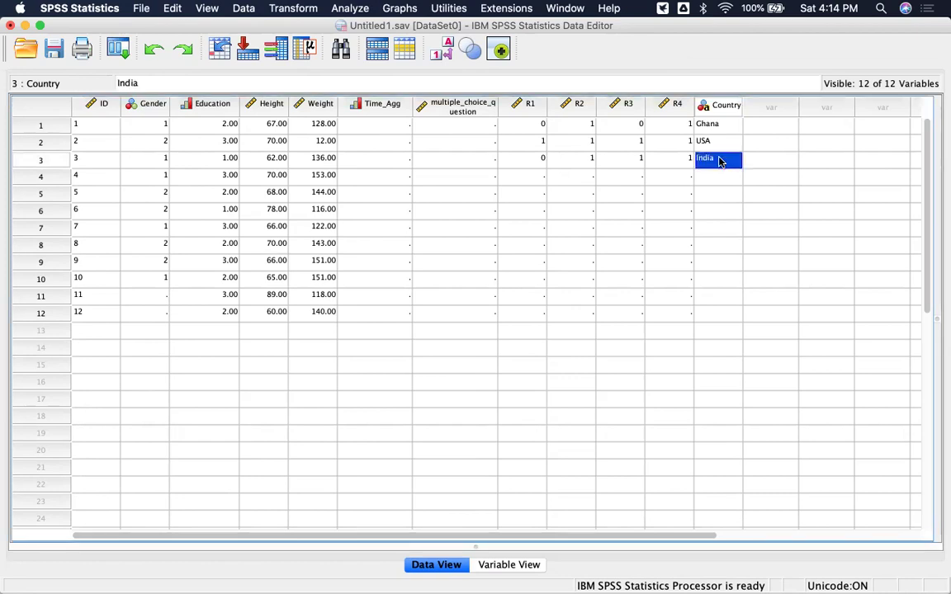
left_click(715, 180)
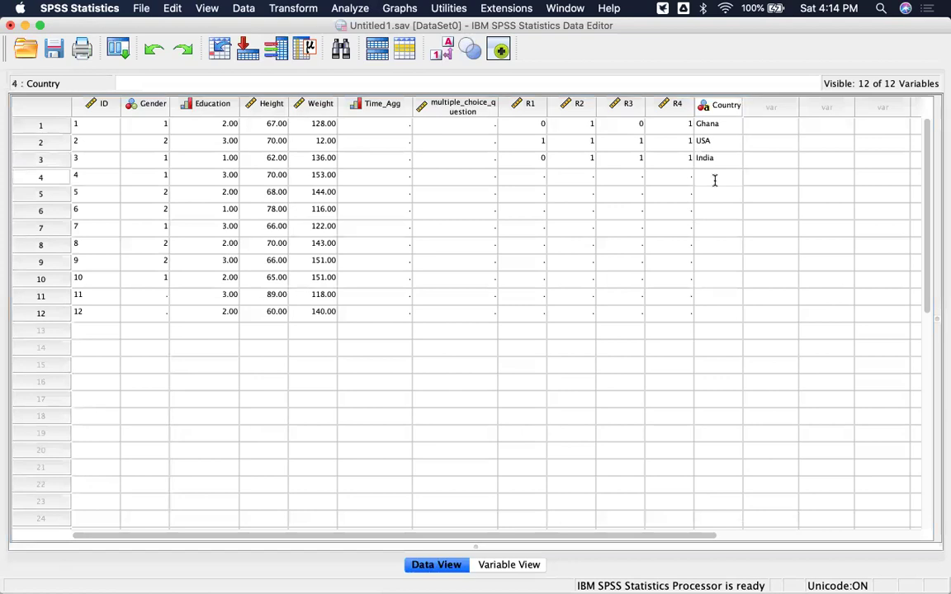
type("Laos")
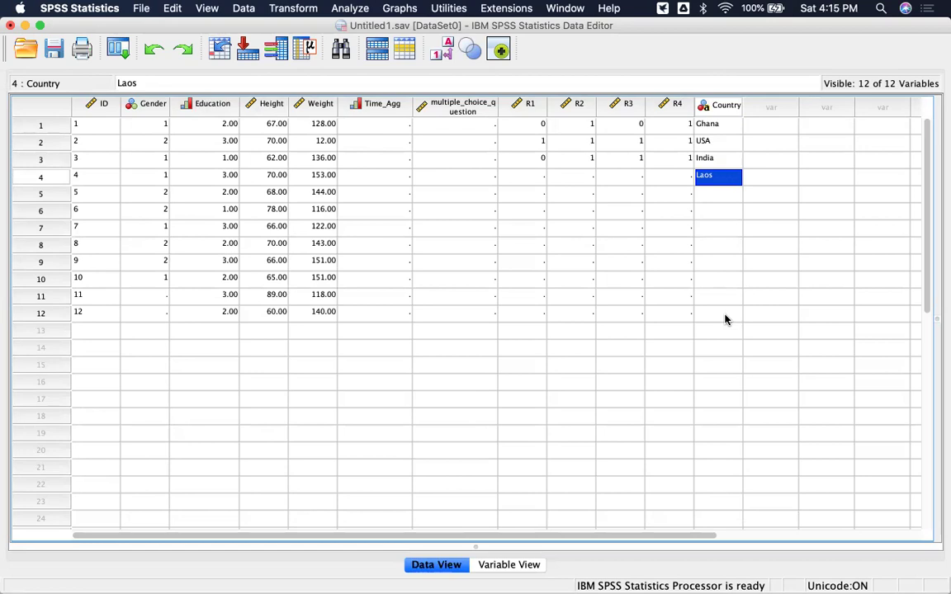
left_click(720, 198)
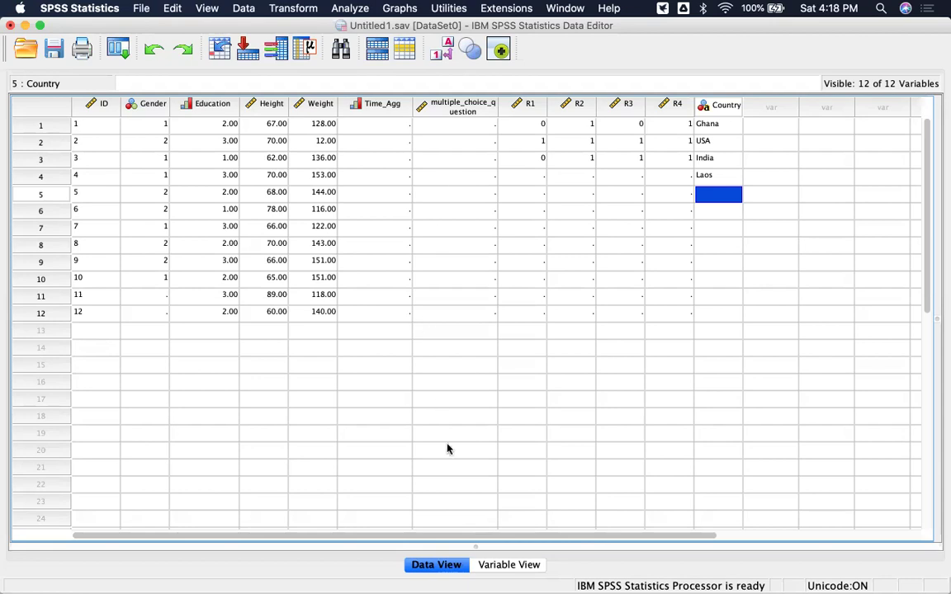
left_click(438, 568)
left_click(355, 8)
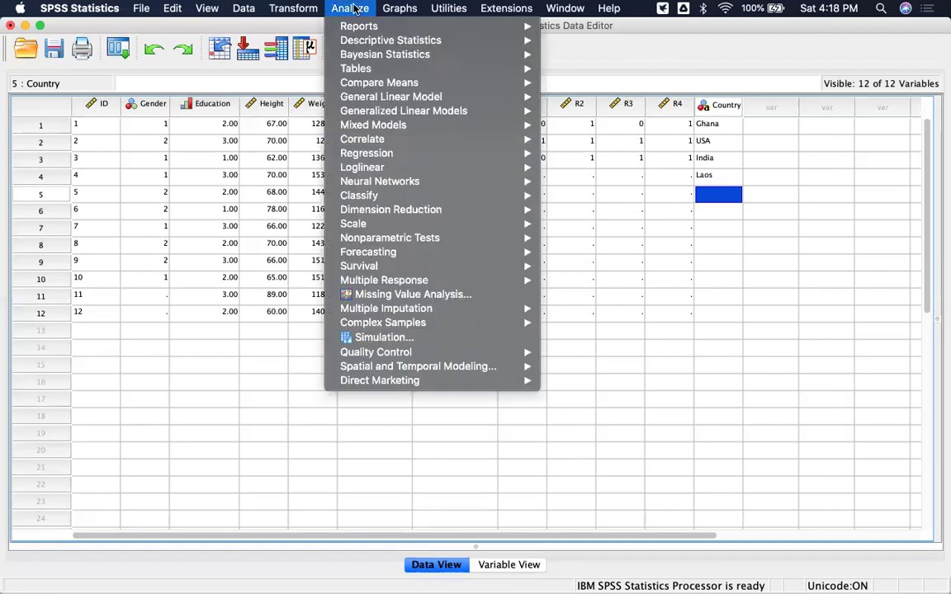
mouse_move(376, 45)
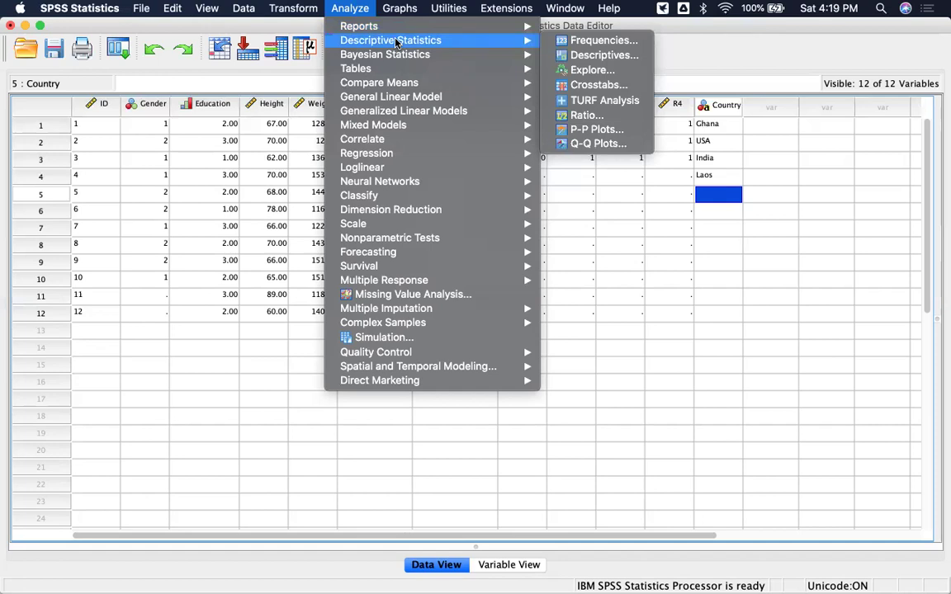
left_click(587, 43)
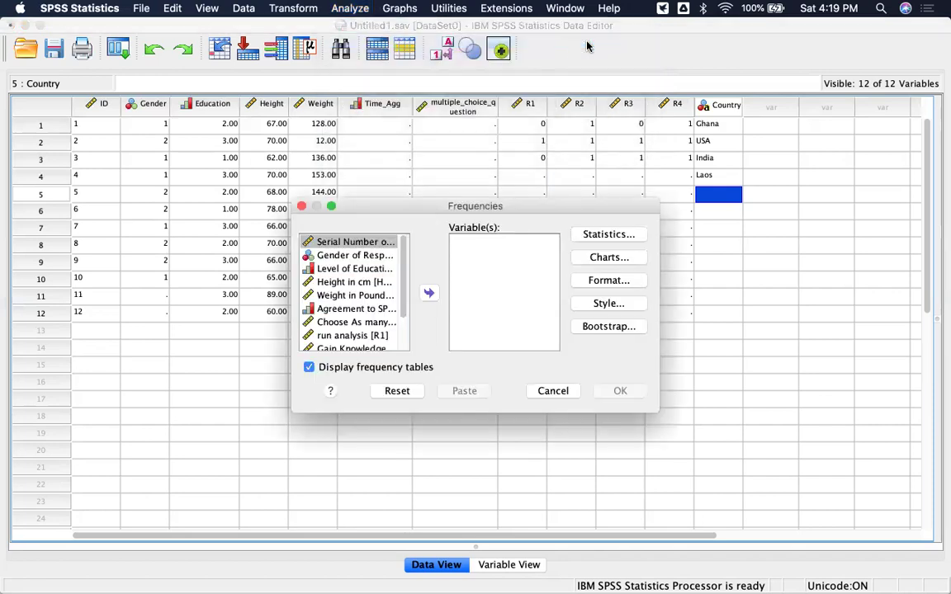
left_click(555, 390)
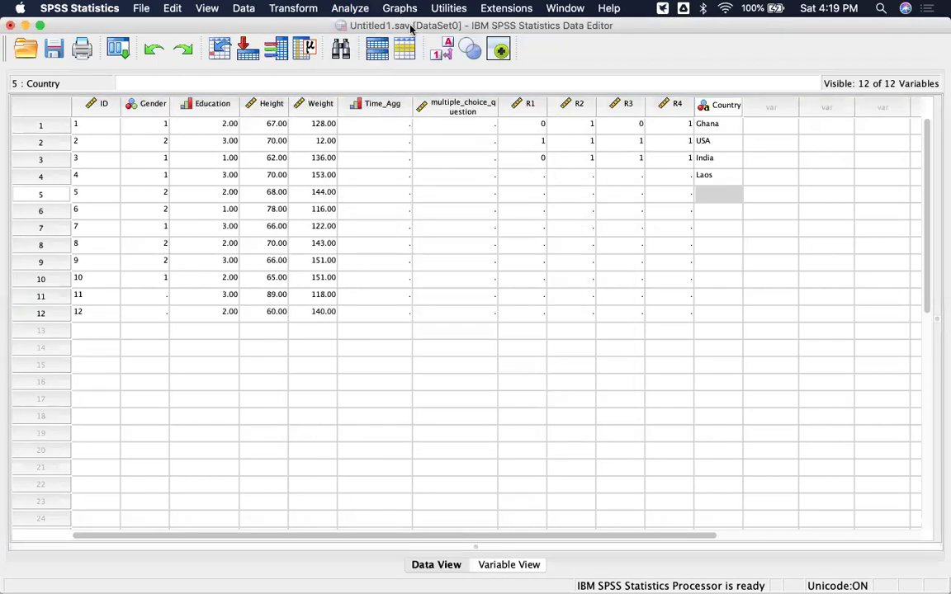
Open the Frequencies procedure of the descriptive statistics
left_click(350, 9)
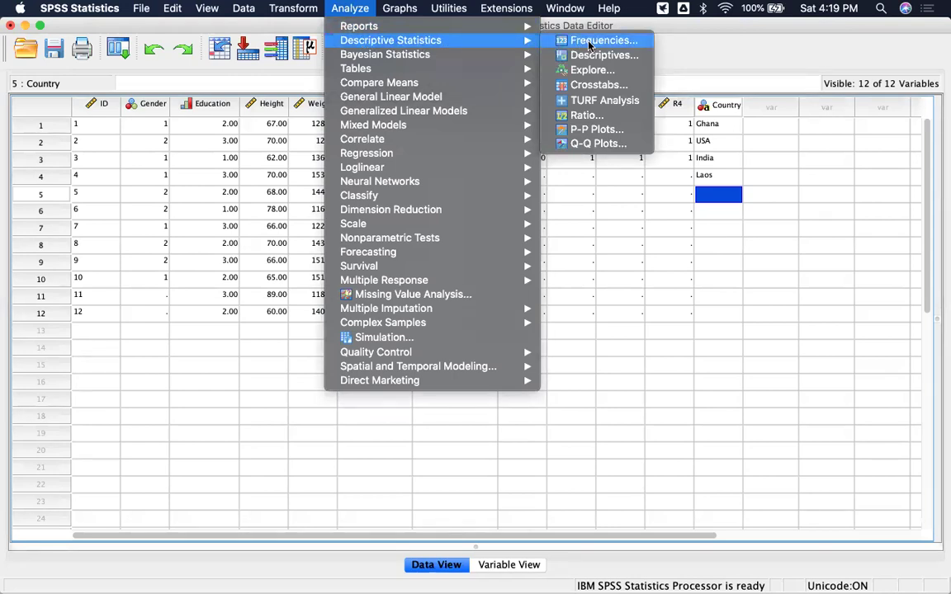
left_click(589, 43)
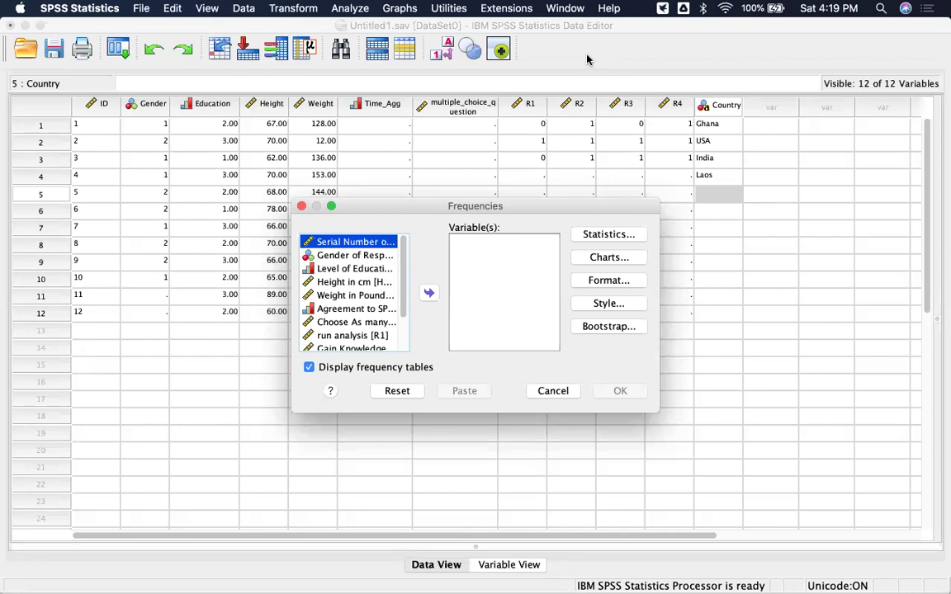
Try adding Gender of Respondents to the variables for the frequency analysis and removing it again, twice
left_click(345, 257)
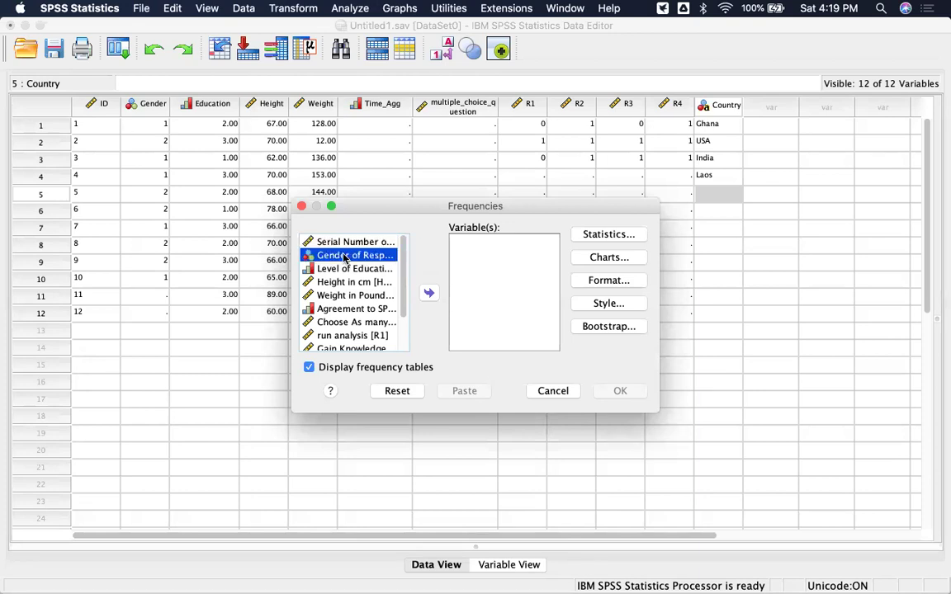
left_click(428, 293)
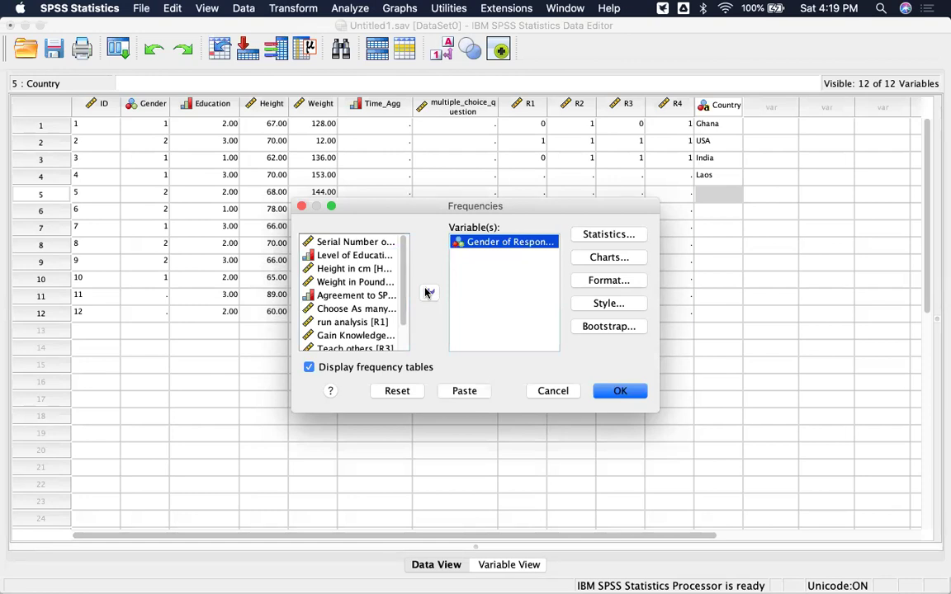
left_click(429, 293)
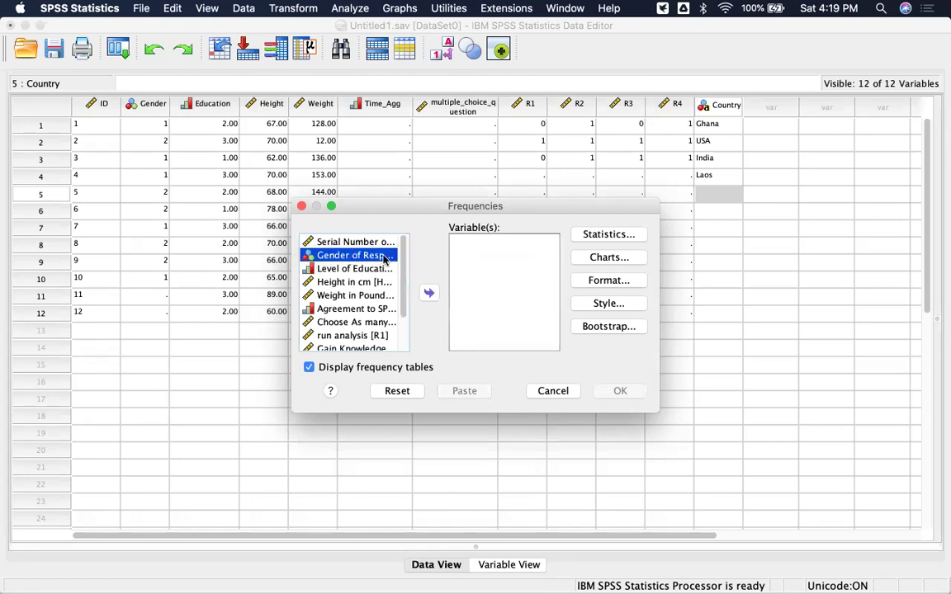
left_click_drag(356, 261, 491, 253)
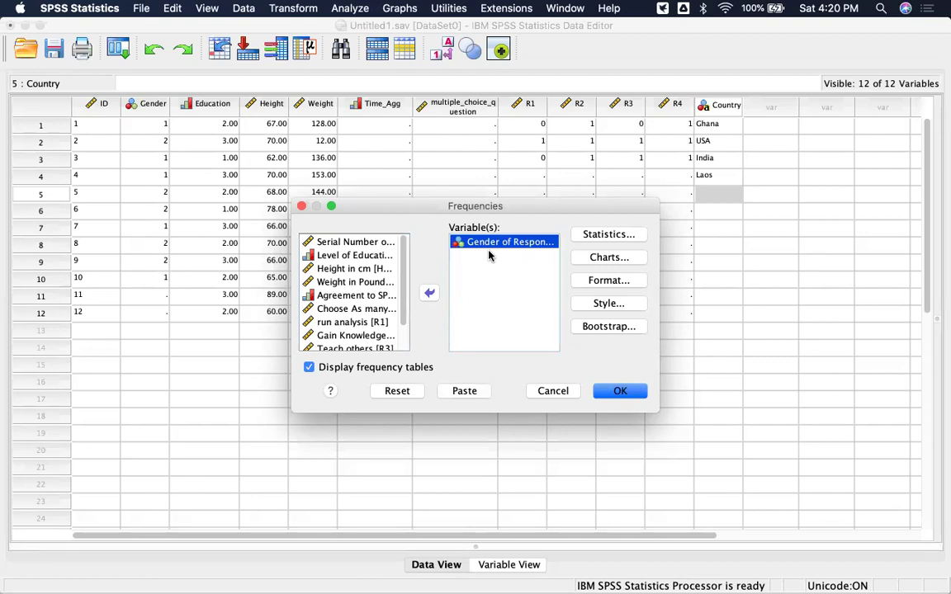
left_click(429, 294)
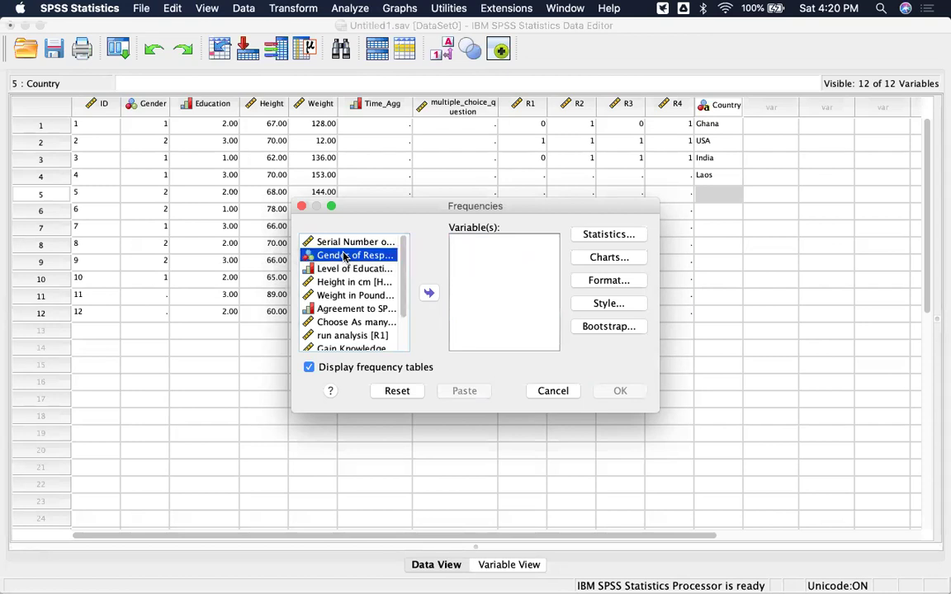
Try adding Gender, Level of Education, Height and Weight together to the frequency analysis variables and removing them again
key("shift+Down")
key("shift+Down")
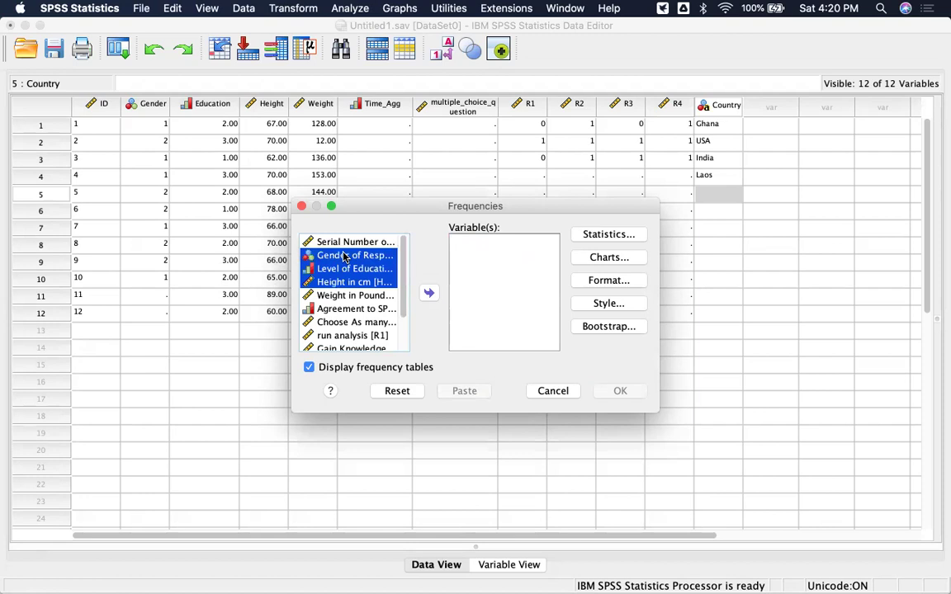
key("shift+Down")
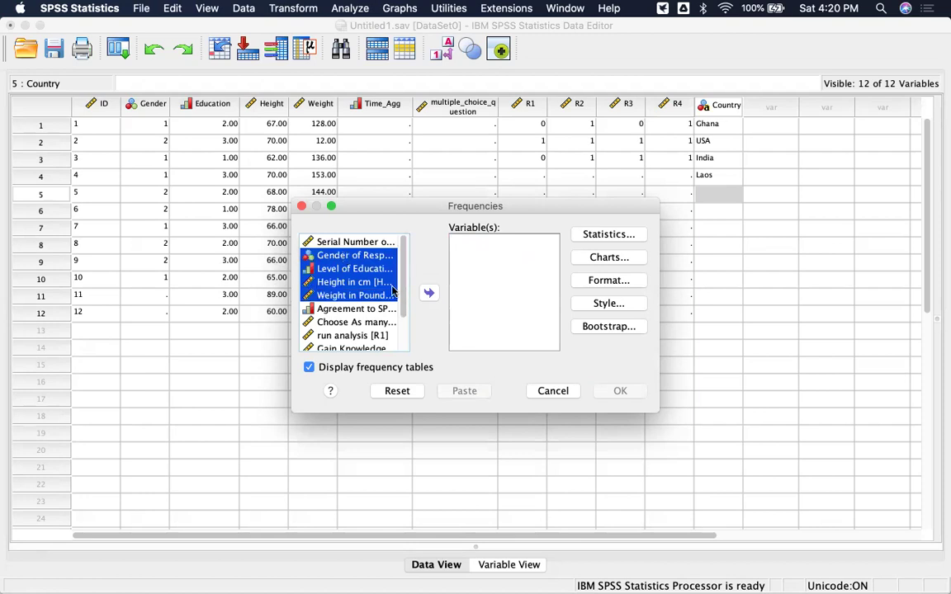
left_click(430, 293)
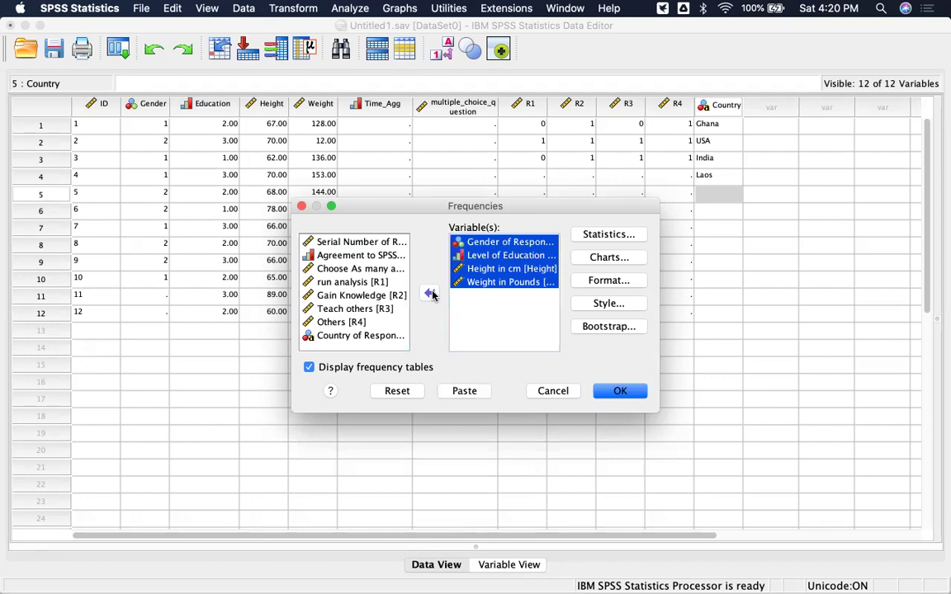
left_click(430, 294)
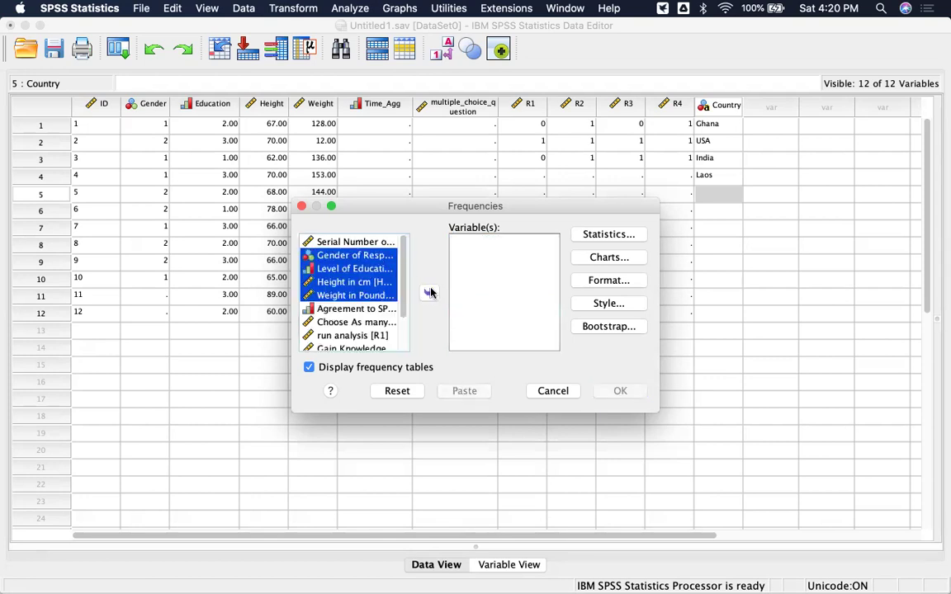
Add Gender of Respondents, Level of Education, Height in cm and Weight in Pounds one by one to the frequency analysis variables
left_click(375, 259)
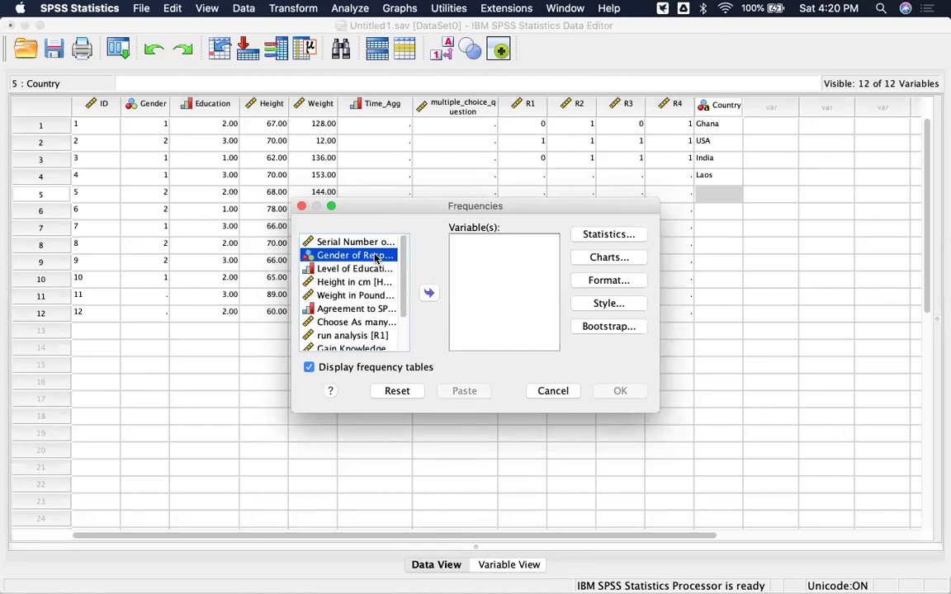
left_click(429, 293)
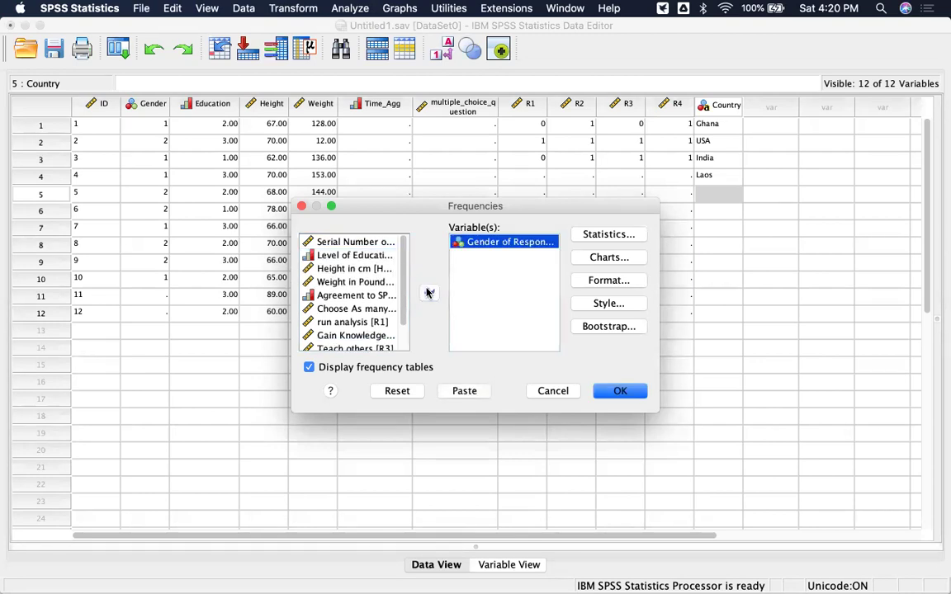
left_click(361, 257)
left_click(429, 293)
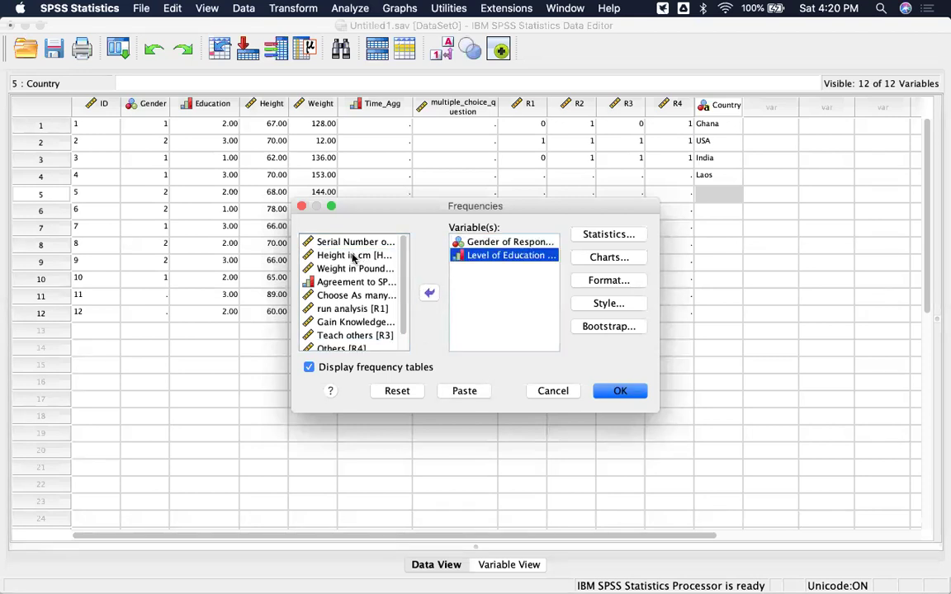
left_click(357, 255)
left_click(428, 294)
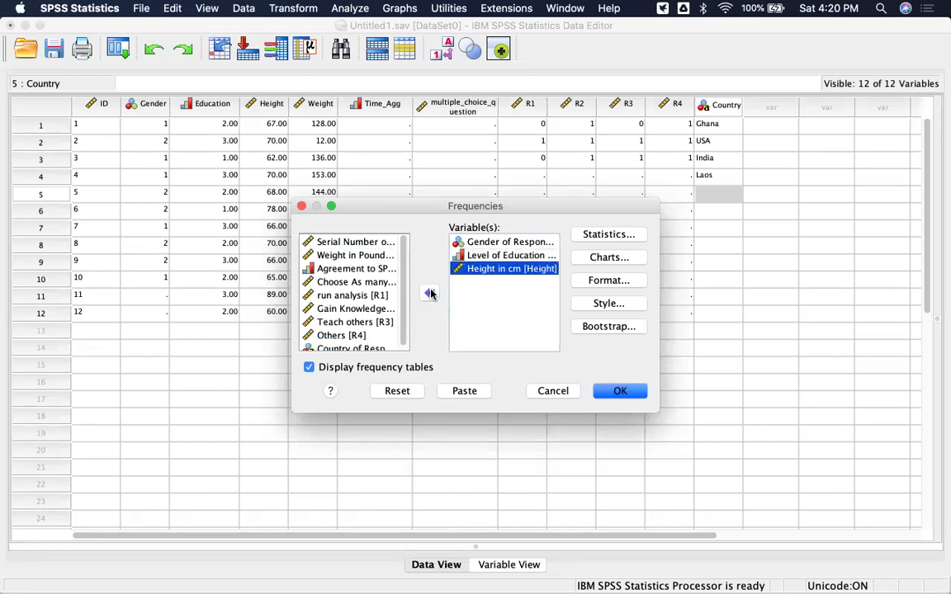
left_click(371, 255)
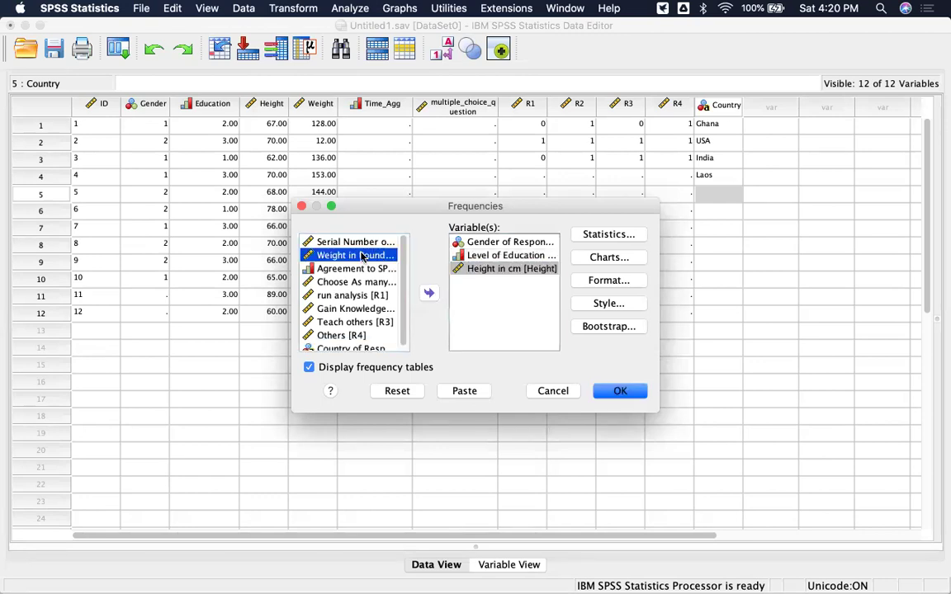
left_click(429, 294)
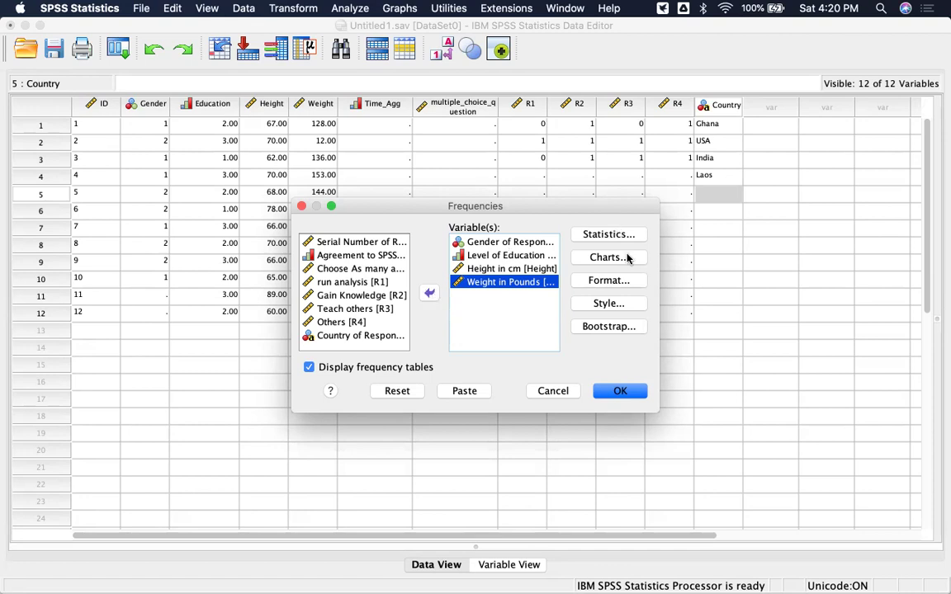
Check the optional statistics without selecting any, and run the frequency analysis
left_click(608, 234)
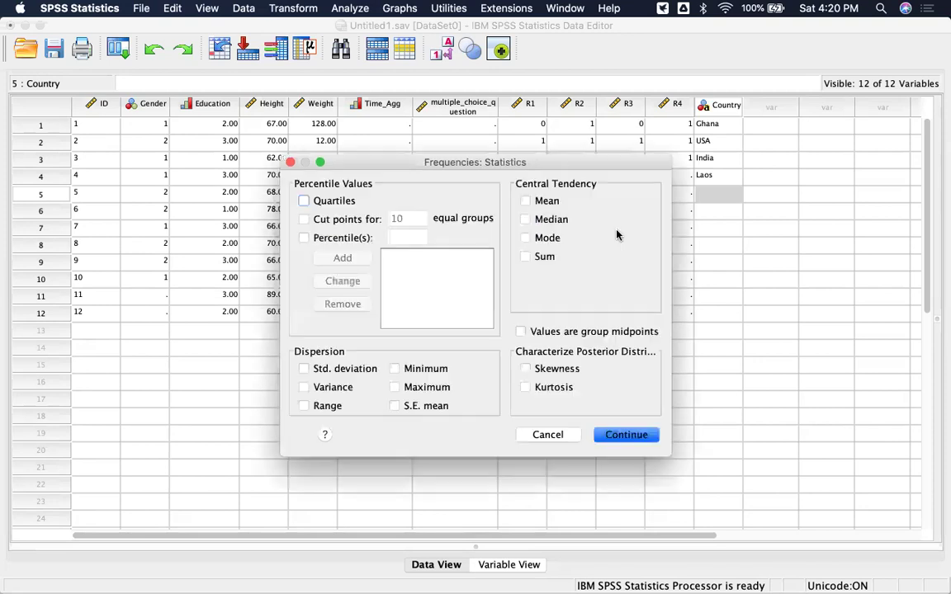
left_click(545, 436)
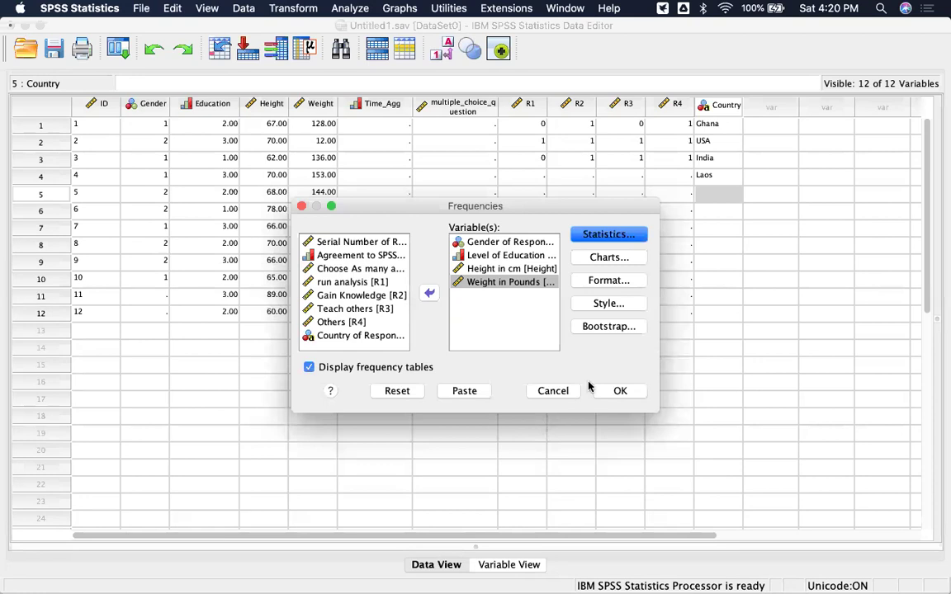
left_click(624, 392)
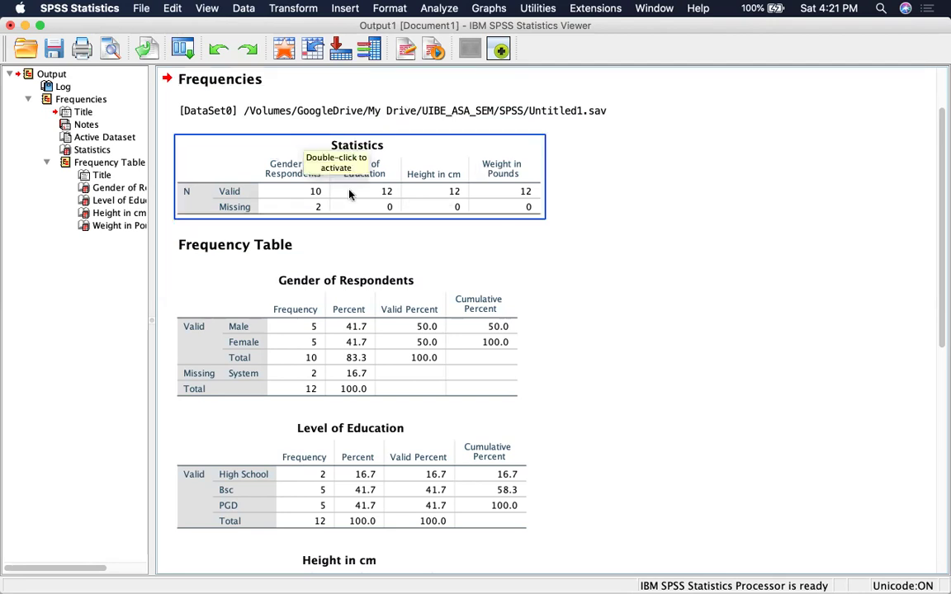
Examine the valid and missing counts in the Statistics table and the percentages in the Gender of Respondents frequency table
scroll(390, 312, "down", 5)
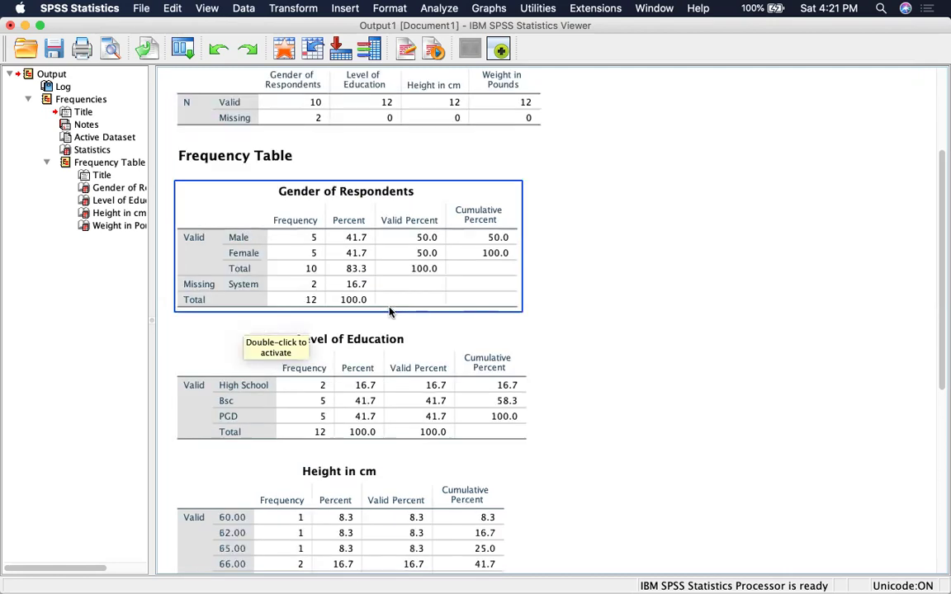
scroll(390, 312, "up", 6)
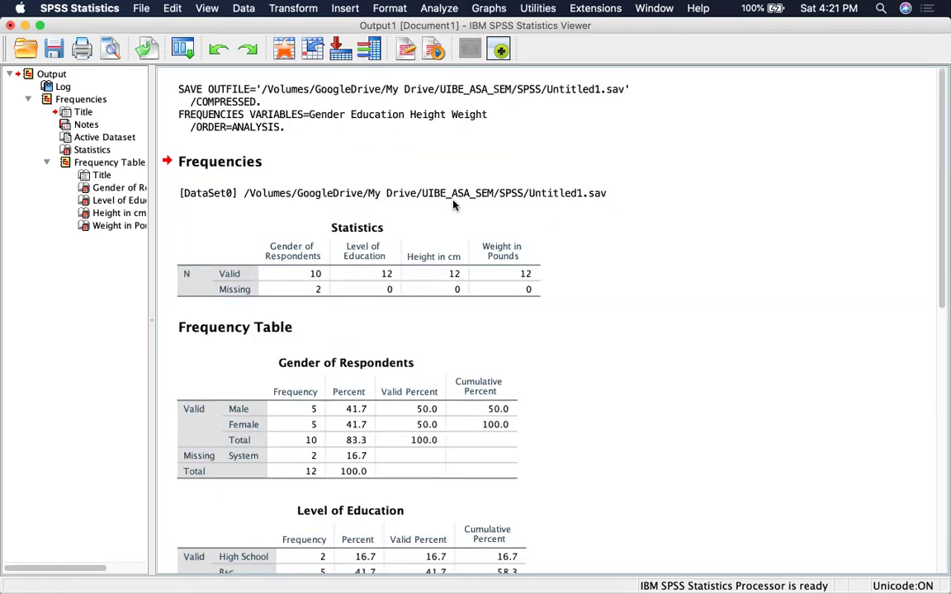
left_click(285, 217)
left_click(322, 195)
left_click(346, 223)
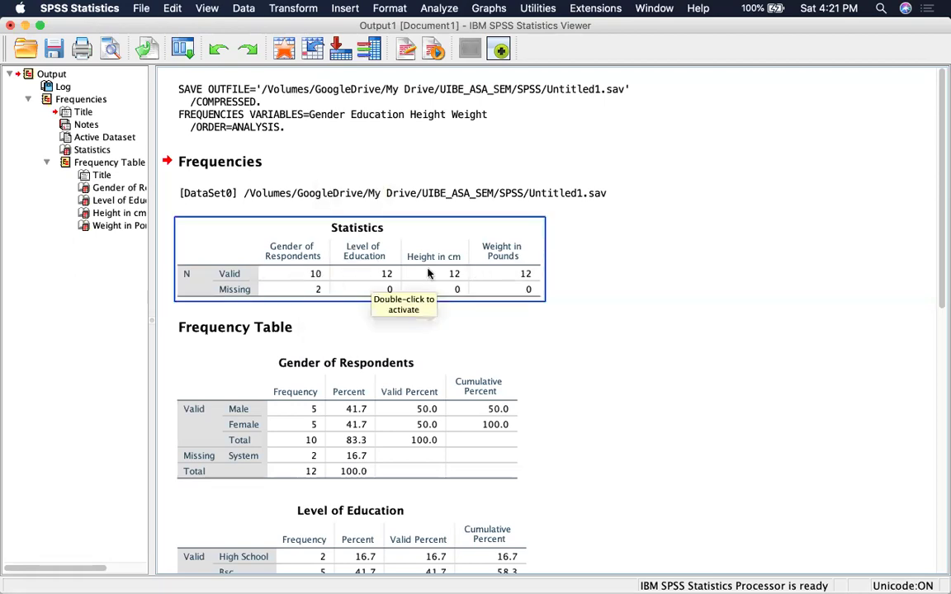
scroll(609, 278, "down", 5)
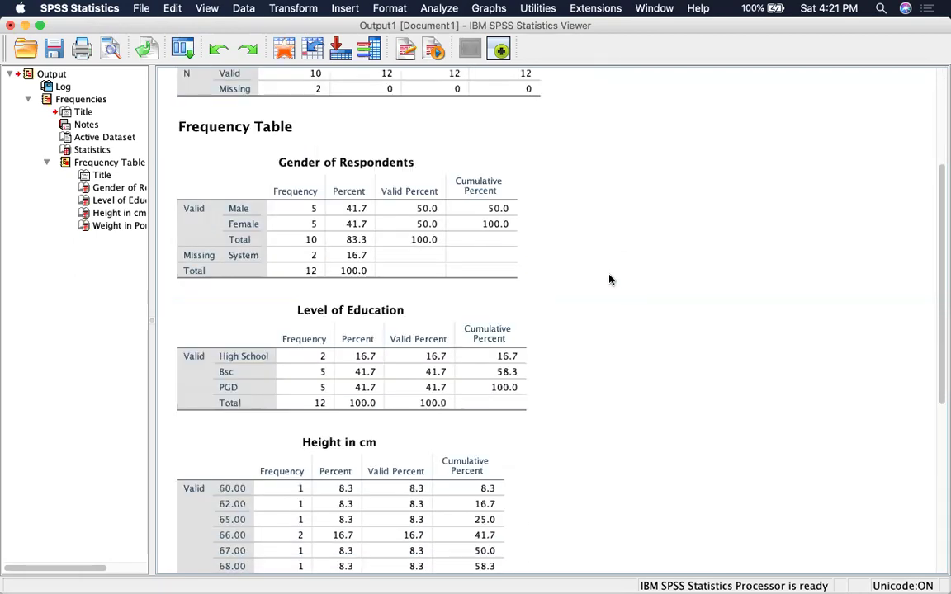
left_click(317, 194)
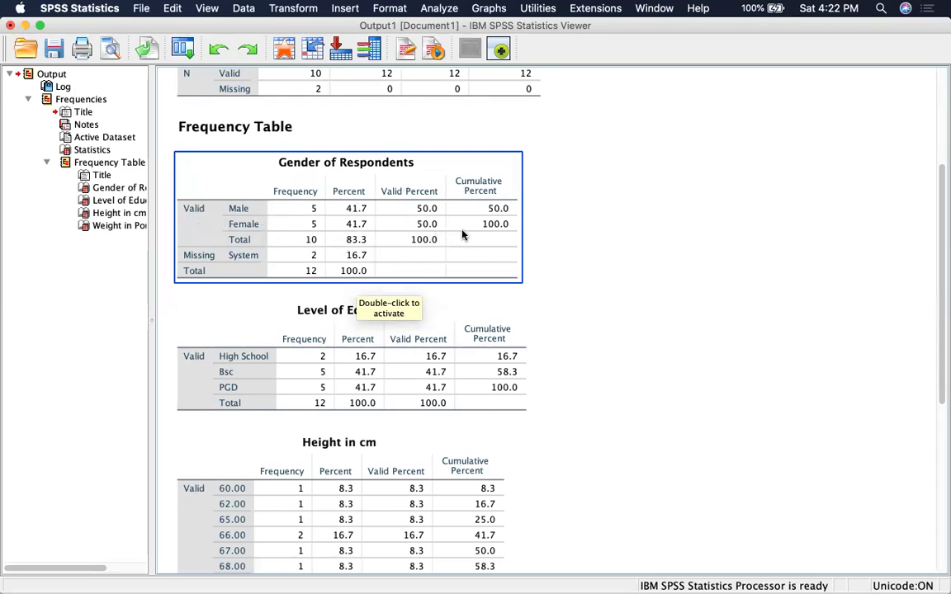
left_click(284, 302)
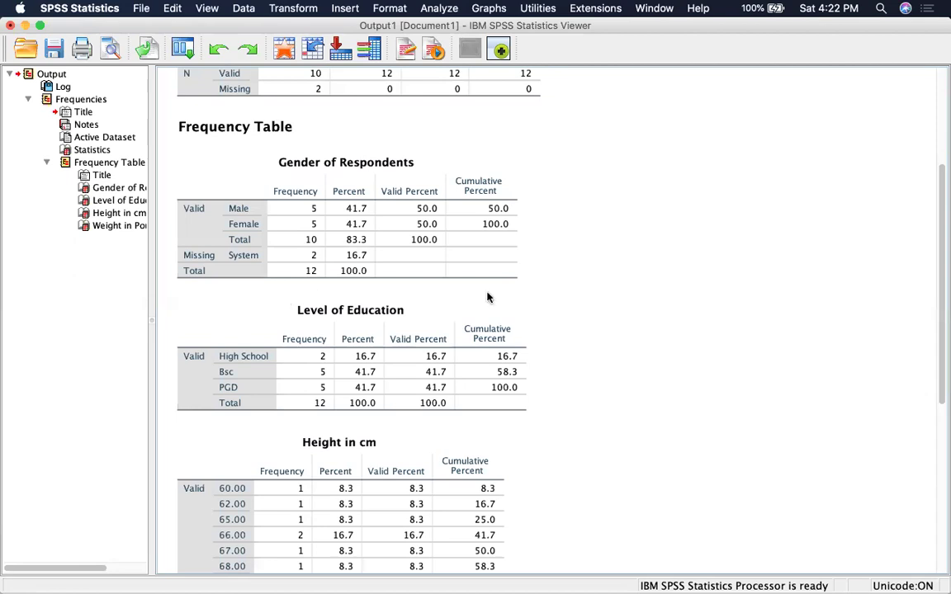
left_click(384, 217)
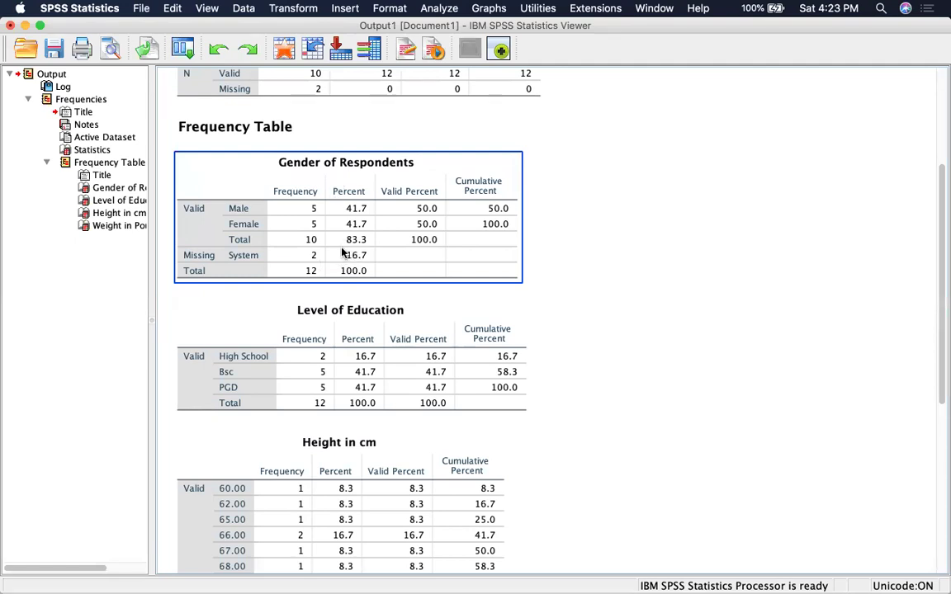
Examine the frequency tables for Level of Education, Height in cm and Weight in Pounds in the output
scroll(435, 361, "down", 5)
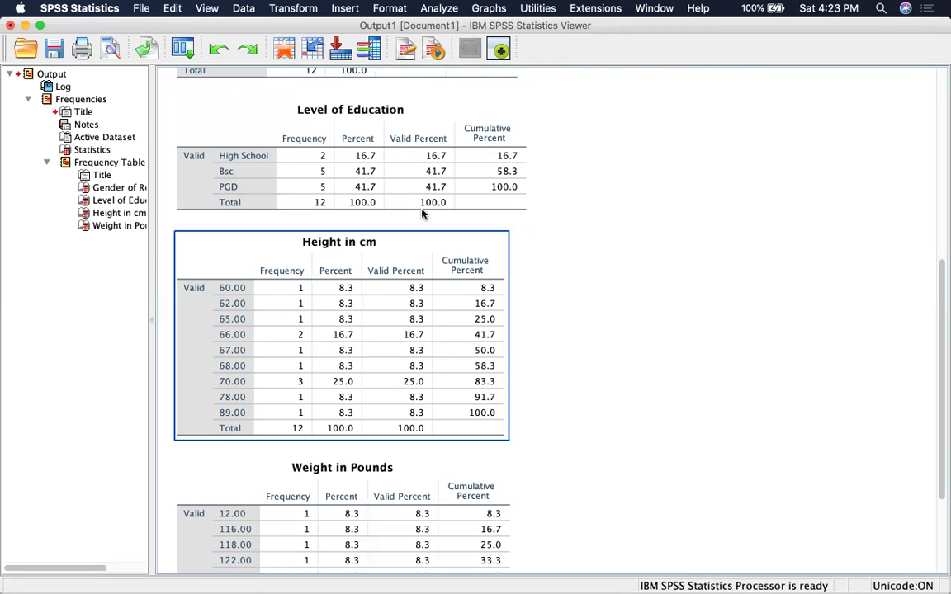
scroll(429, 248, "down", 4)
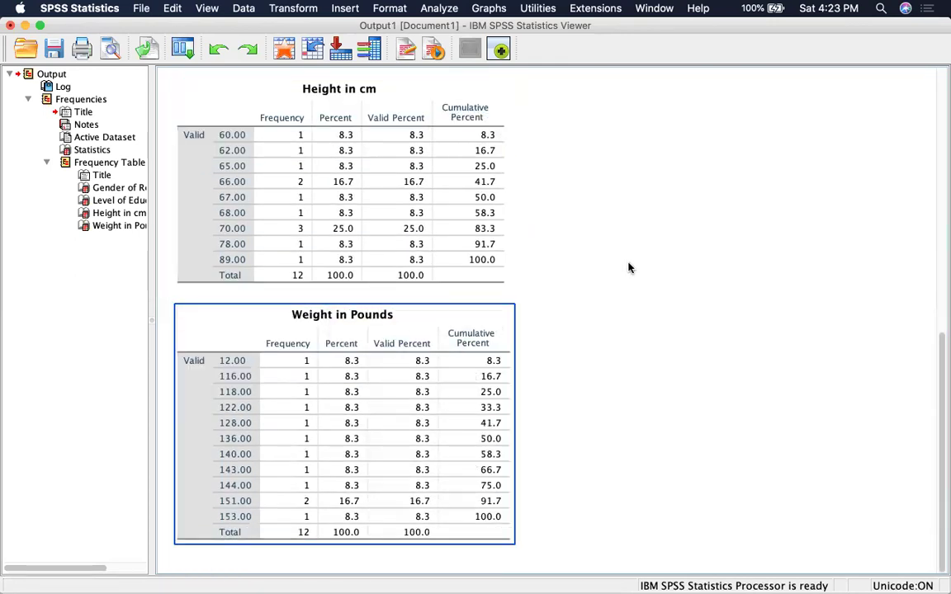
scroll(545, 245, "up", 6)
scroll(569, 193, "down", 6)
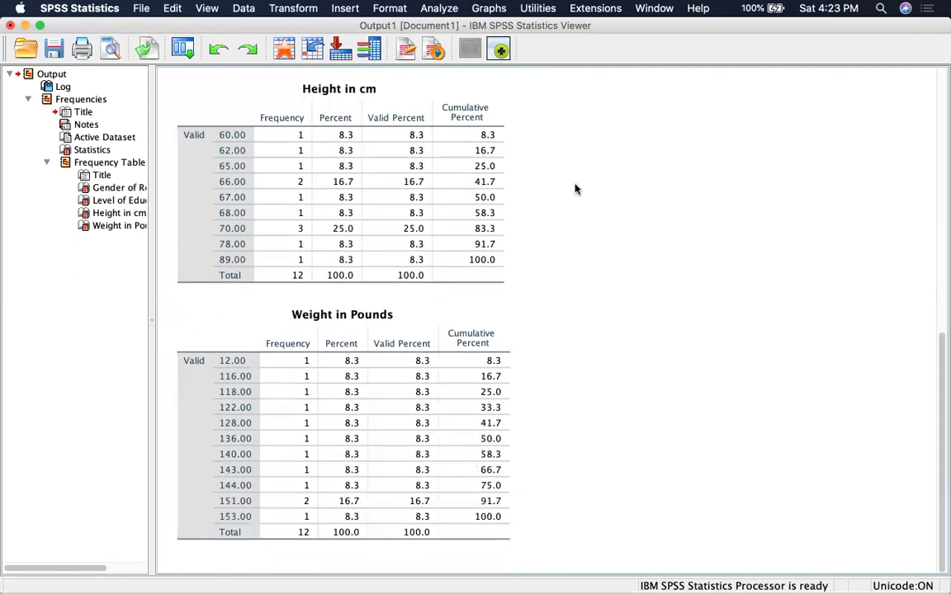
scroll(576, 188, "up", 15)
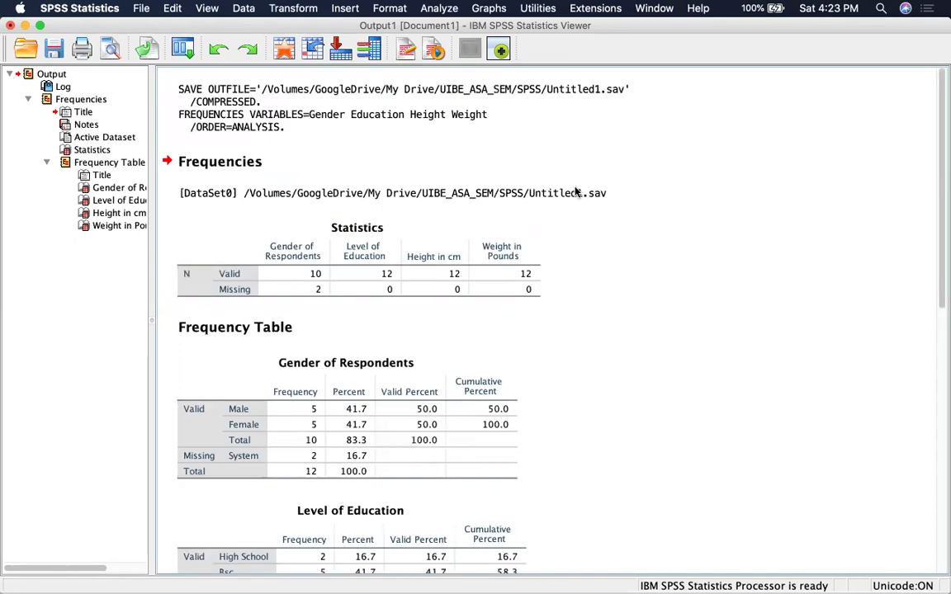
scroll(576, 192, "down", 15)
scroll(576, 192, "up", 15)
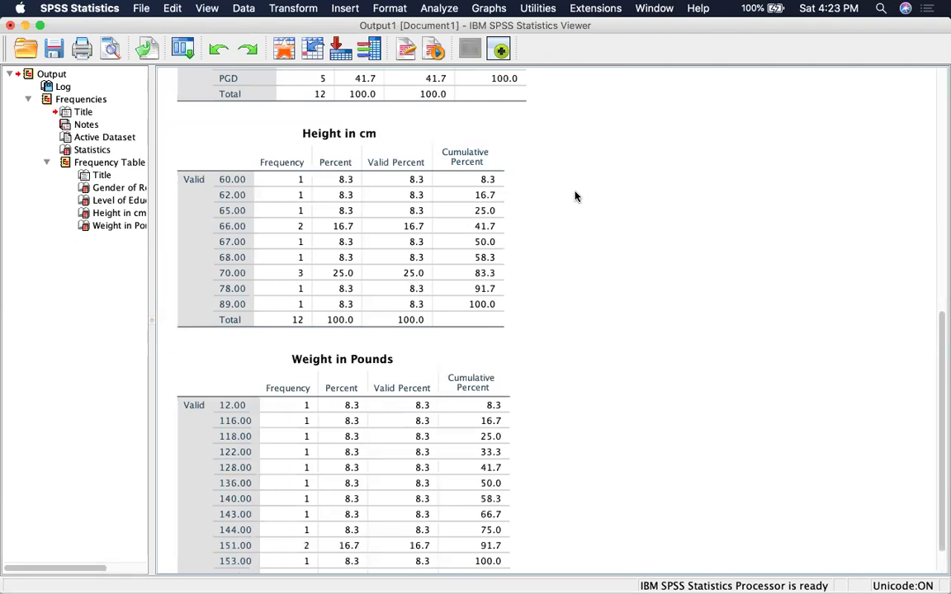
scroll(576, 195, "down", 2)
scroll(576, 196, "down", 12)
scroll(575, 196, "up", 13)
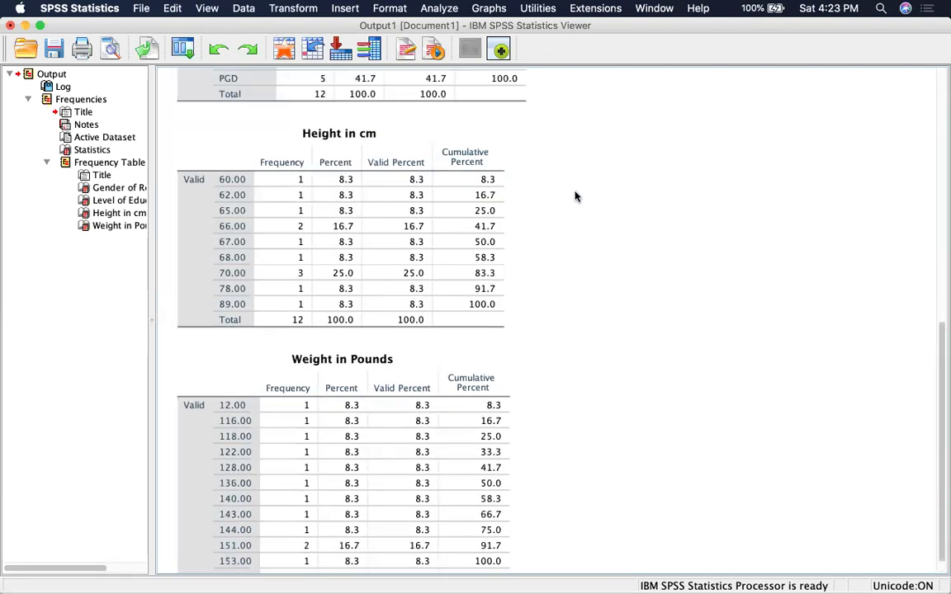
scroll(576, 196, "down", 2)
scroll(576, 196, "down", 12)
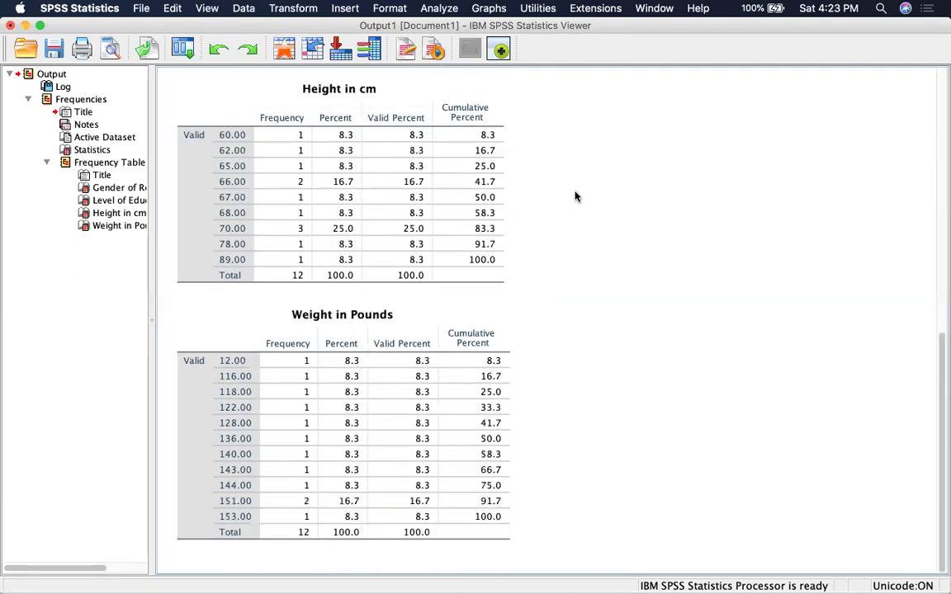
scroll(576, 198, "up", 12)
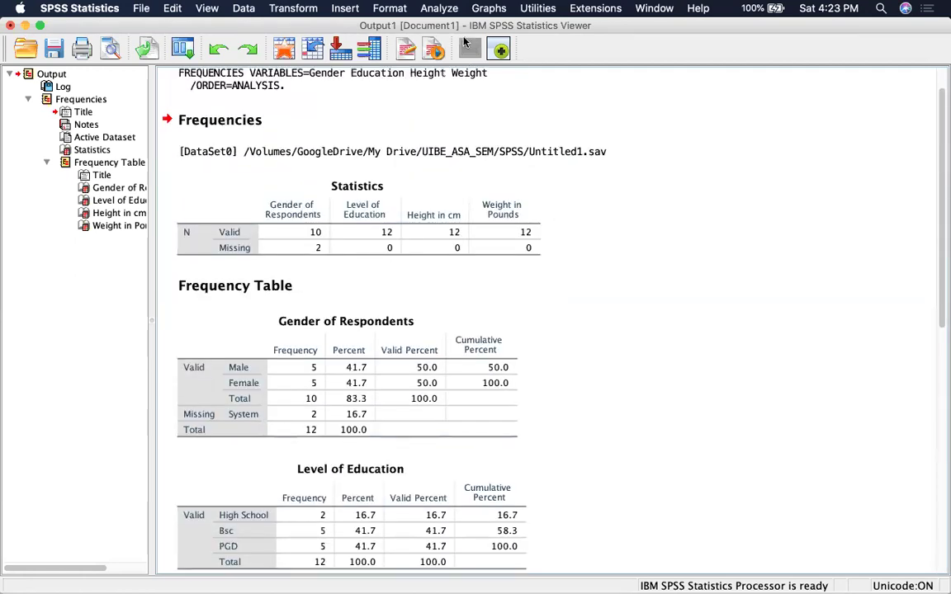
Reopen the Frequencies procedure and turn off the display of frequency tables, acknowledging the notice
left_click(450, 10)
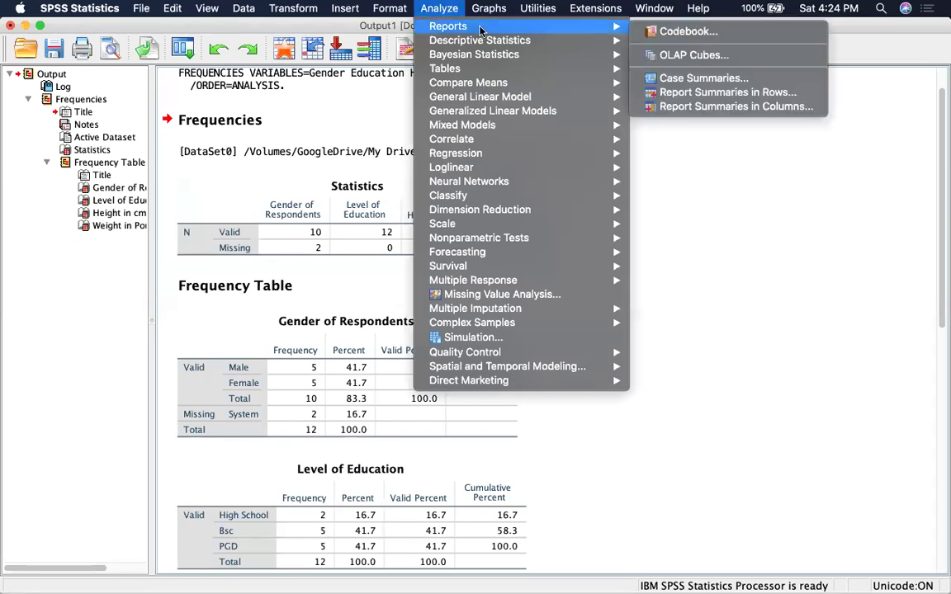
mouse_move(491, 42)
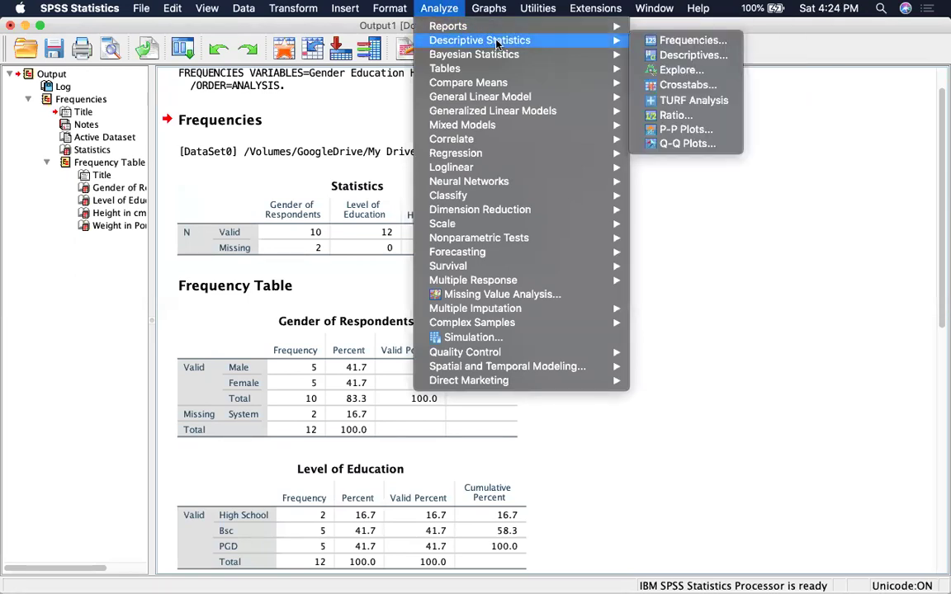
left_click(690, 45)
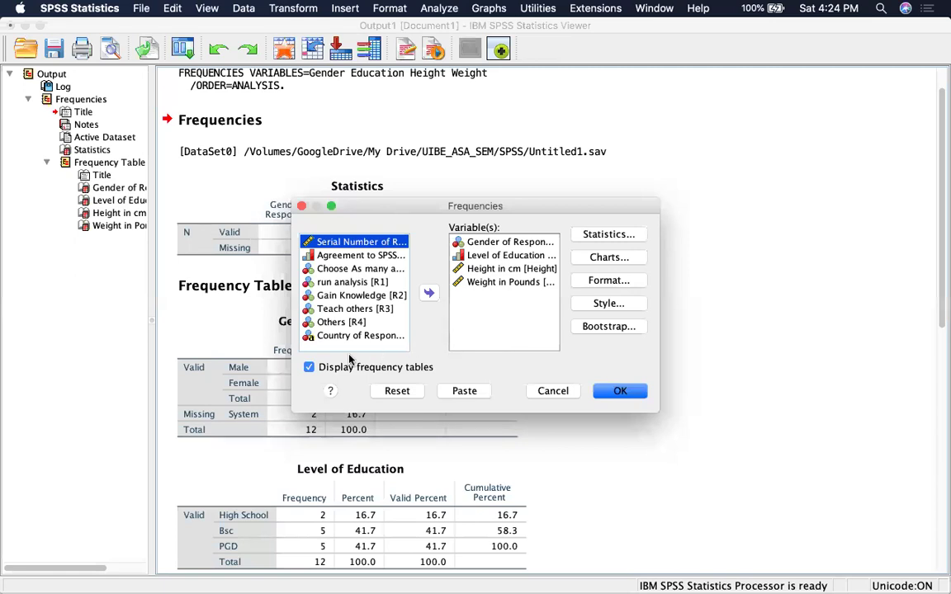
left_click(308, 368)
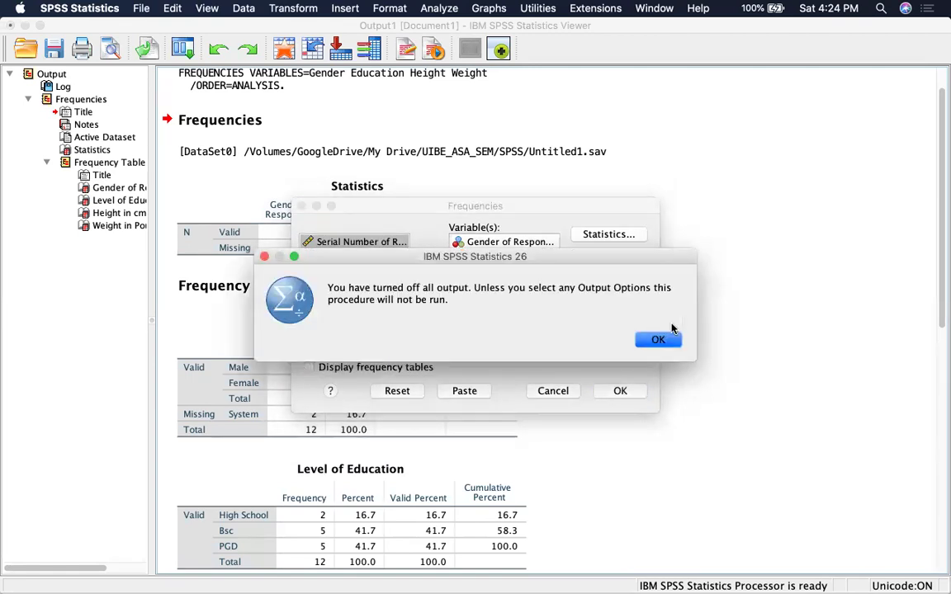
left_click(658, 339)
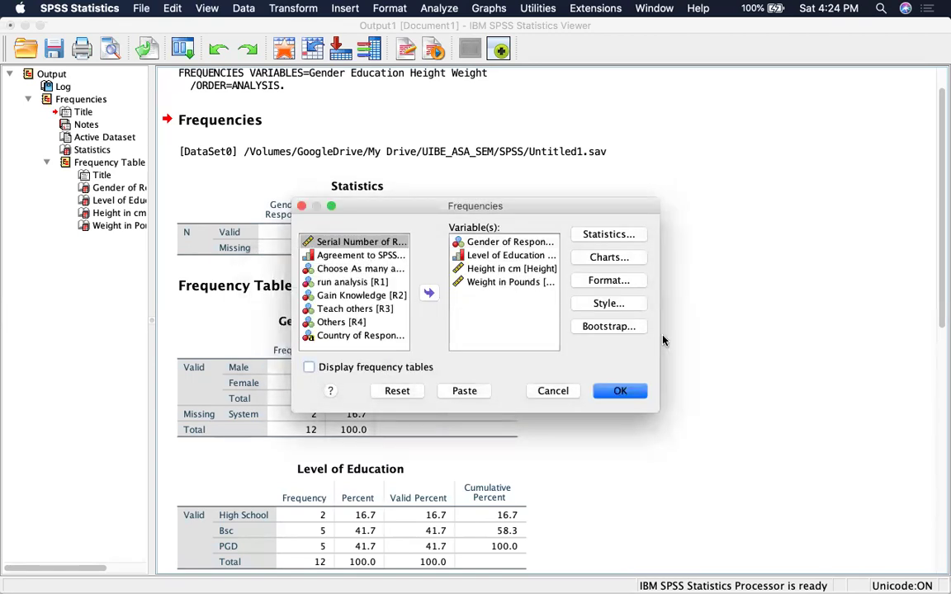
Request bar charts with percentages as chart values for the four selected variables, and run the frequency analysis
left_click(609, 258)
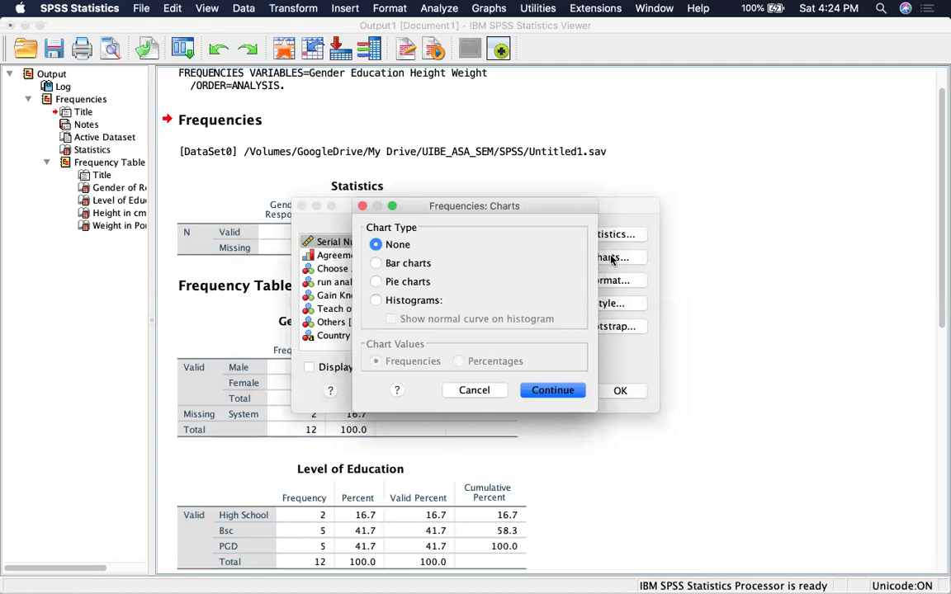
left_click(408, 263)
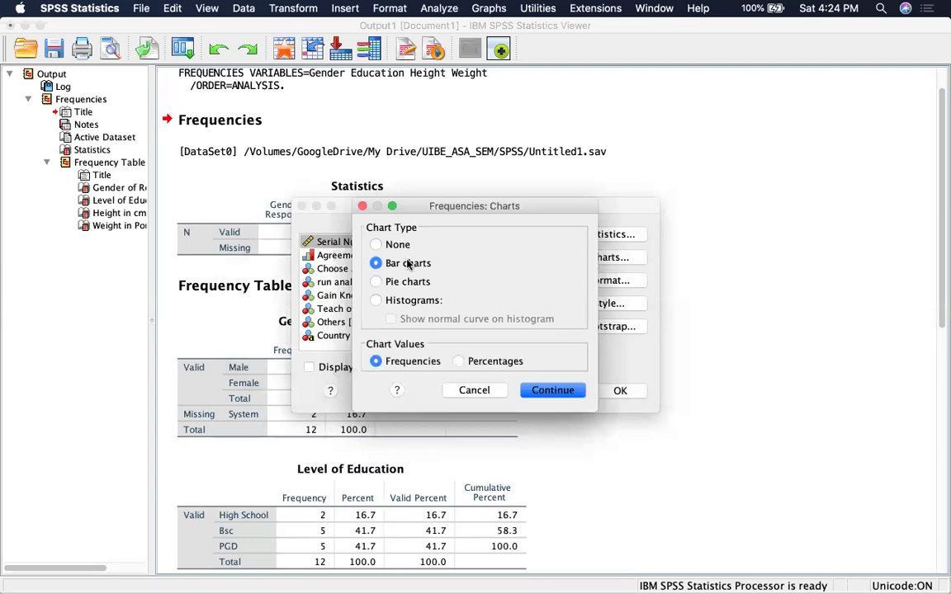
left_click(459, 362)
left_click(552, 390)
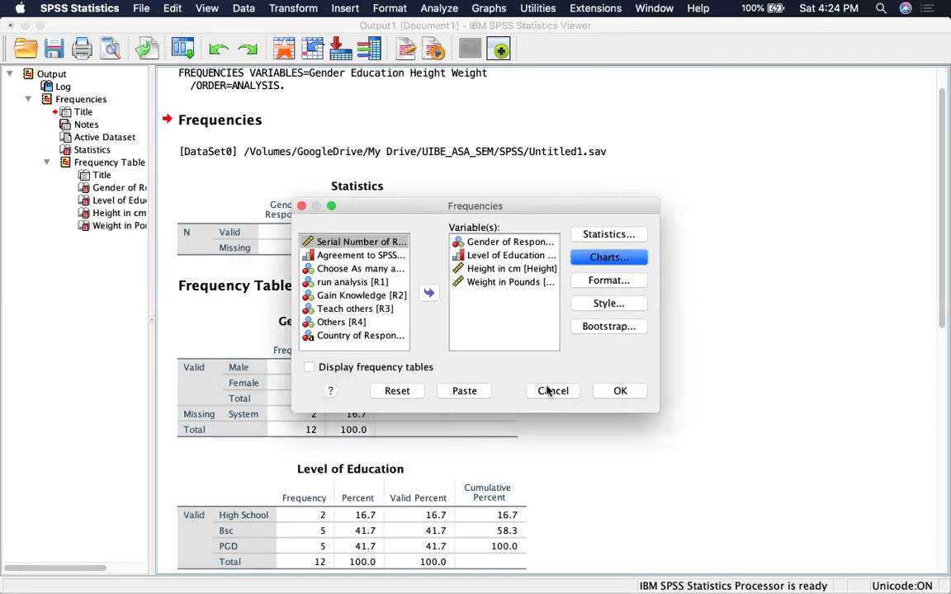
left_click(621, 391)
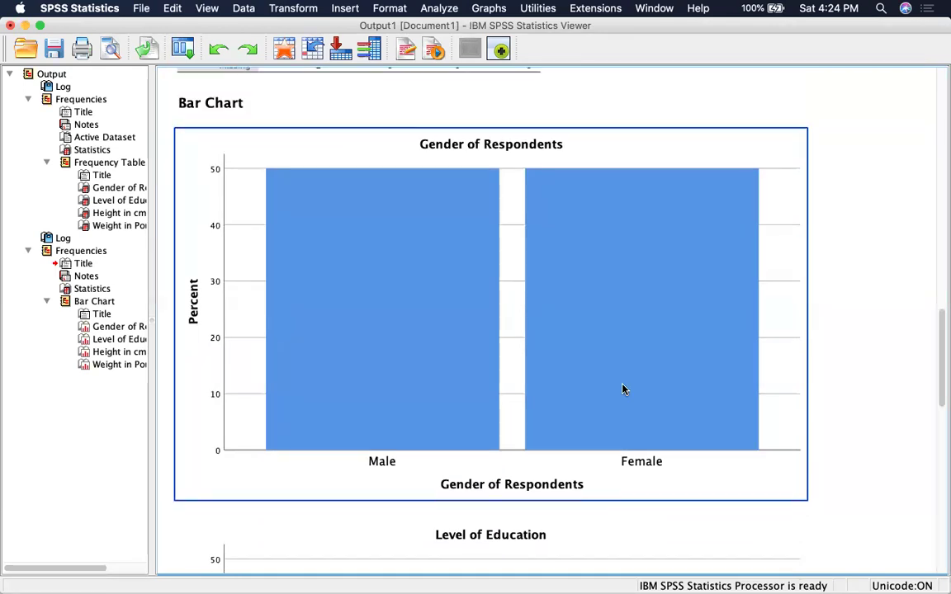
Examine the percentage bar charts for Gender of Respondents, Level of Education and Height in cm in the new output
scroll(625, 390, "down", 1)
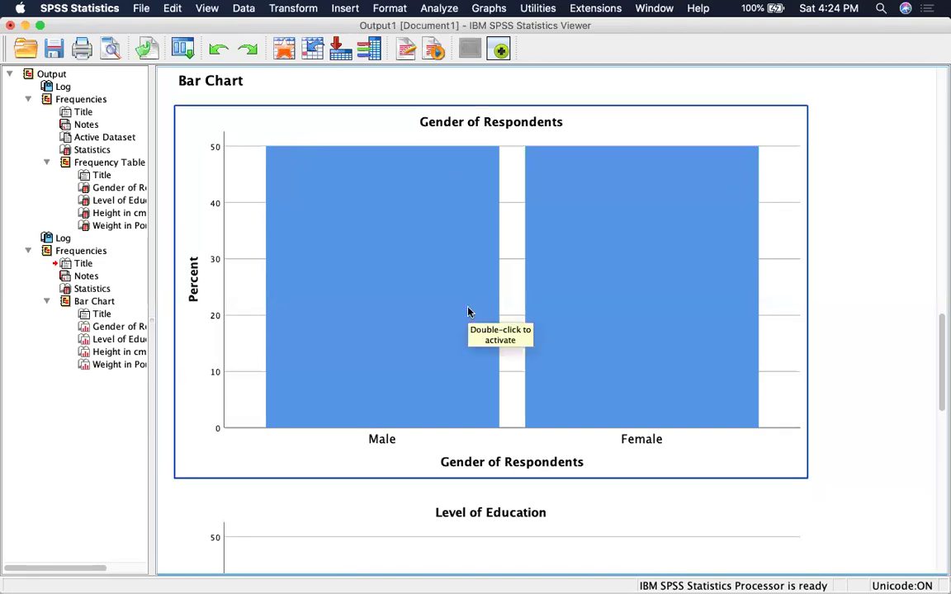
scroll(468, 312, "down", 10)
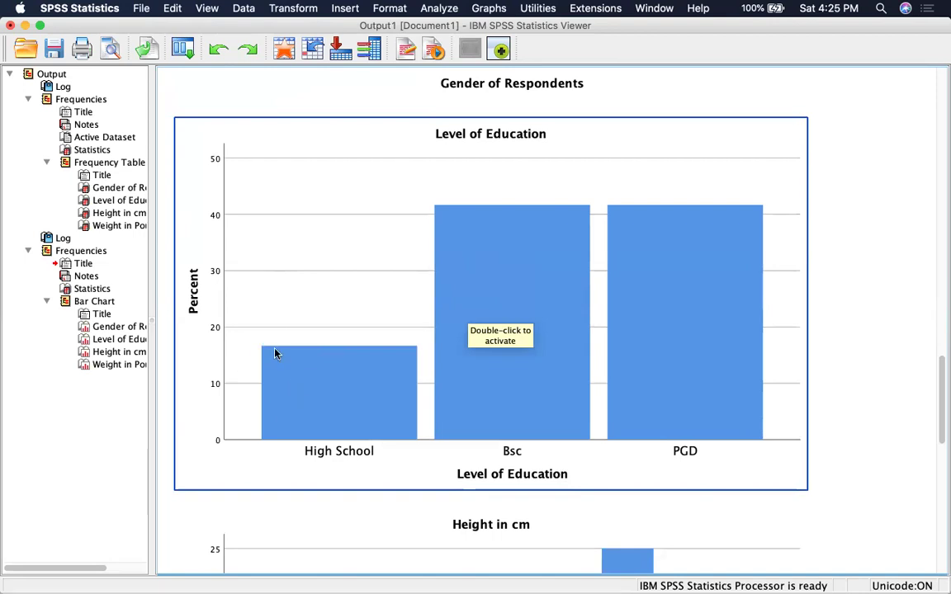
left_click(875, 137)
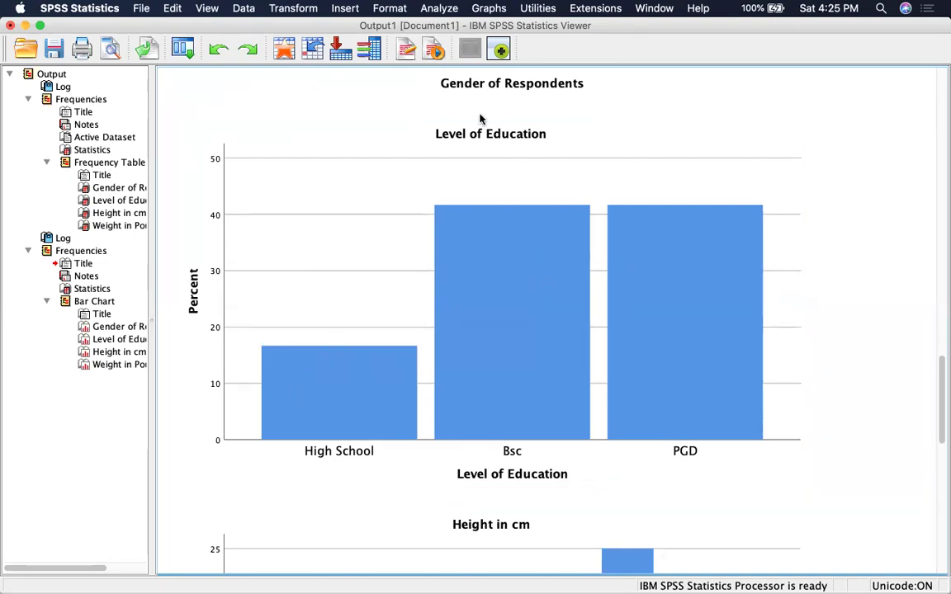
left_click(525, 204)
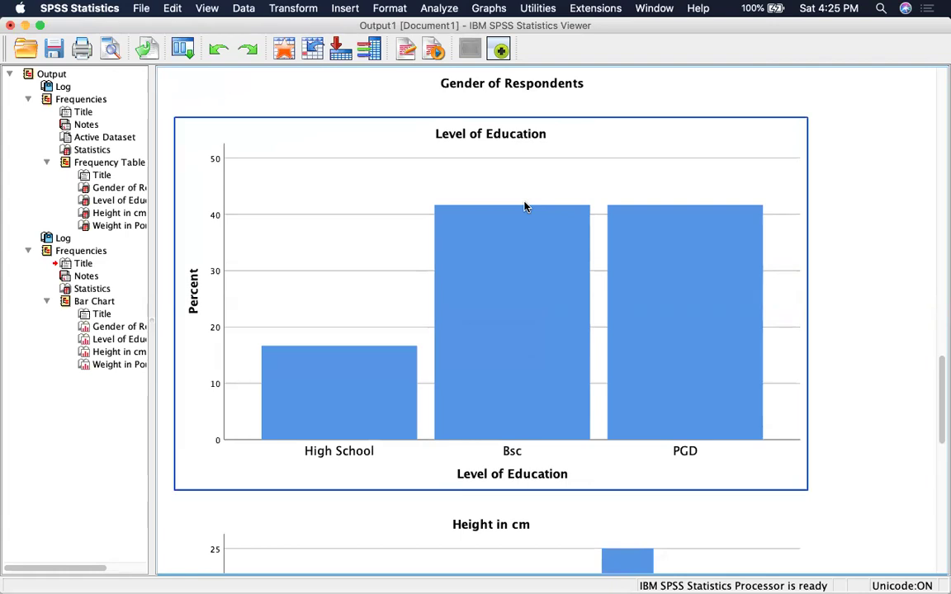
scroll(524, 206, "down", 3)
scroll(524, 206, "down", 12)
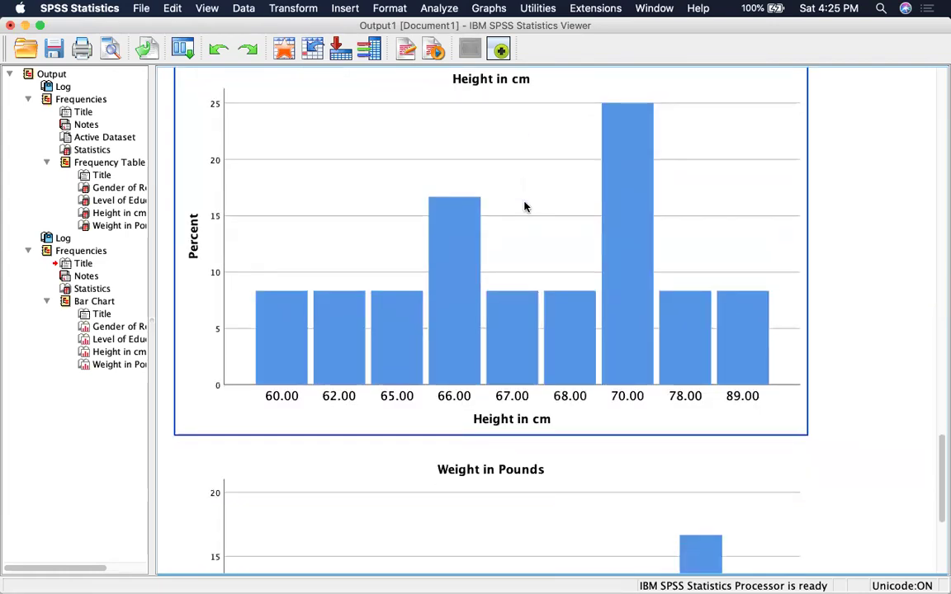
scroll(524, 207, "up", 2)
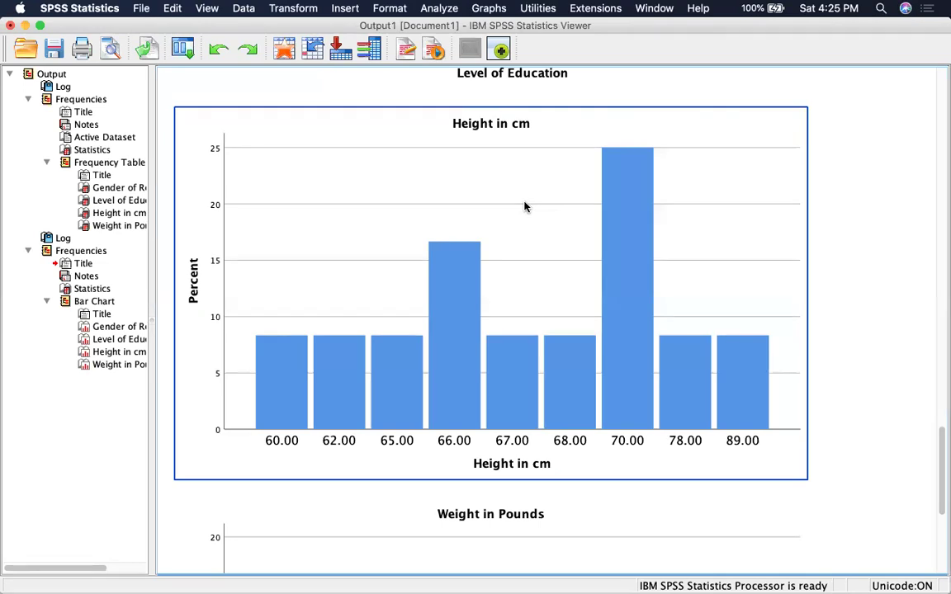
scroll(524, 207, "down", 5)
scroll(524, 206, "up", 10)
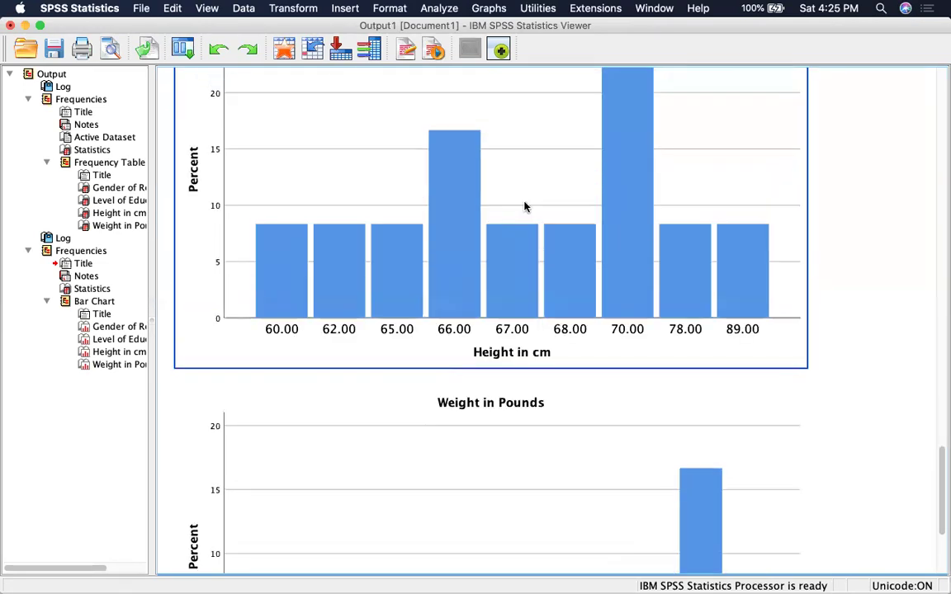
scroll(524, 206, "up", 5)
scroll(524, 207, "down", 4)
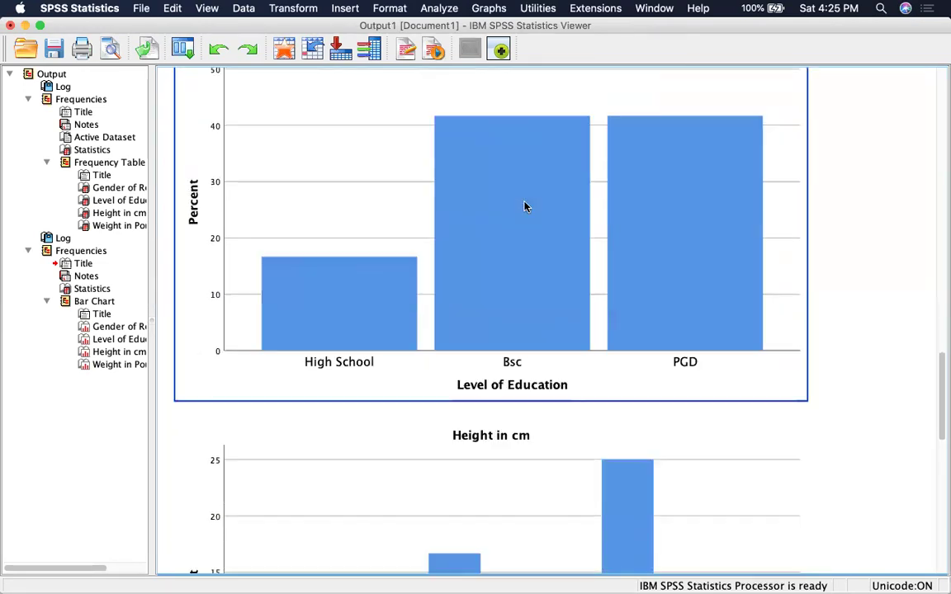
scroll(524, 207, "down", 2)
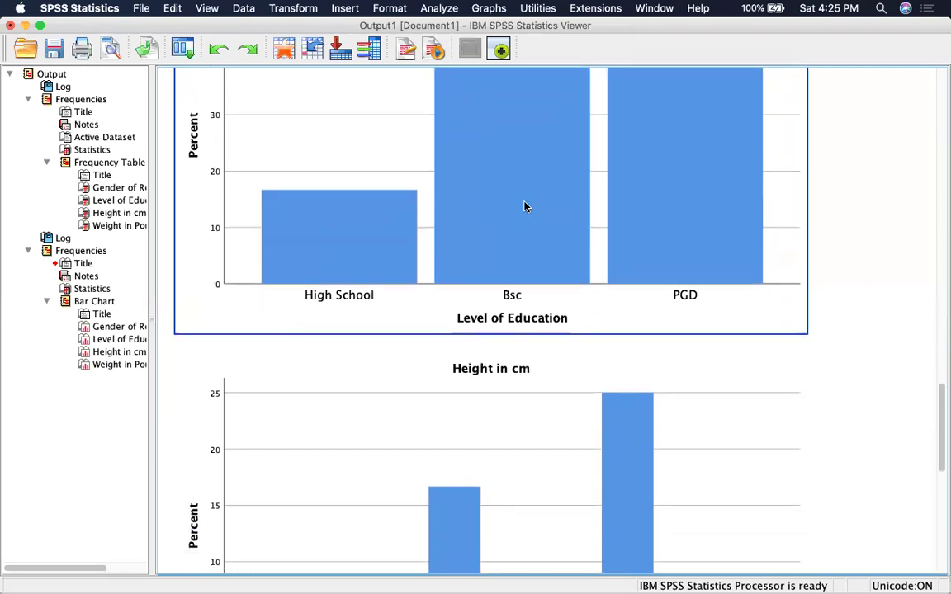
scroll(525, 207, "up", 8)
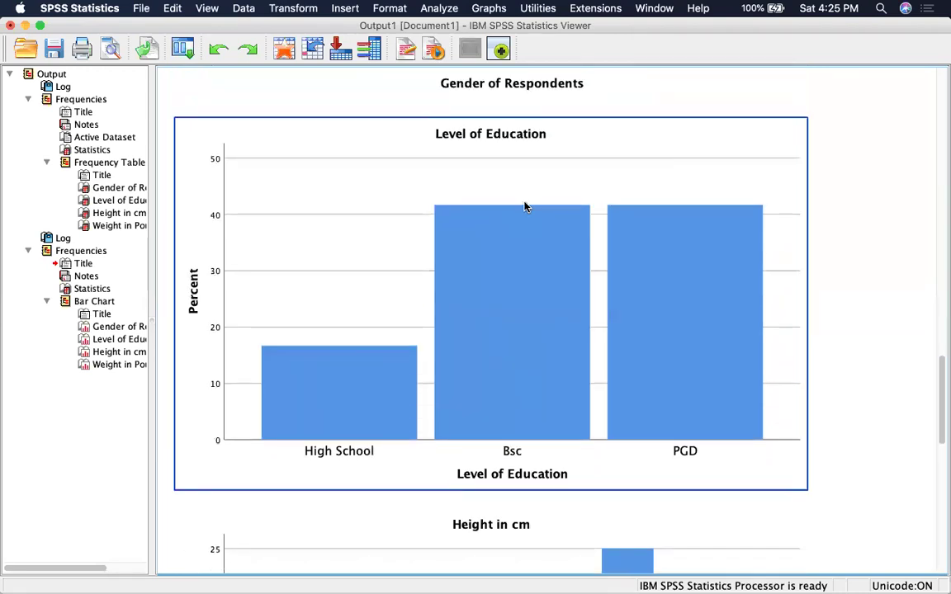
Review the new output from its Statistics table through to the Weight in Pounds bar chart
scroll(524, 207, "up", 13)
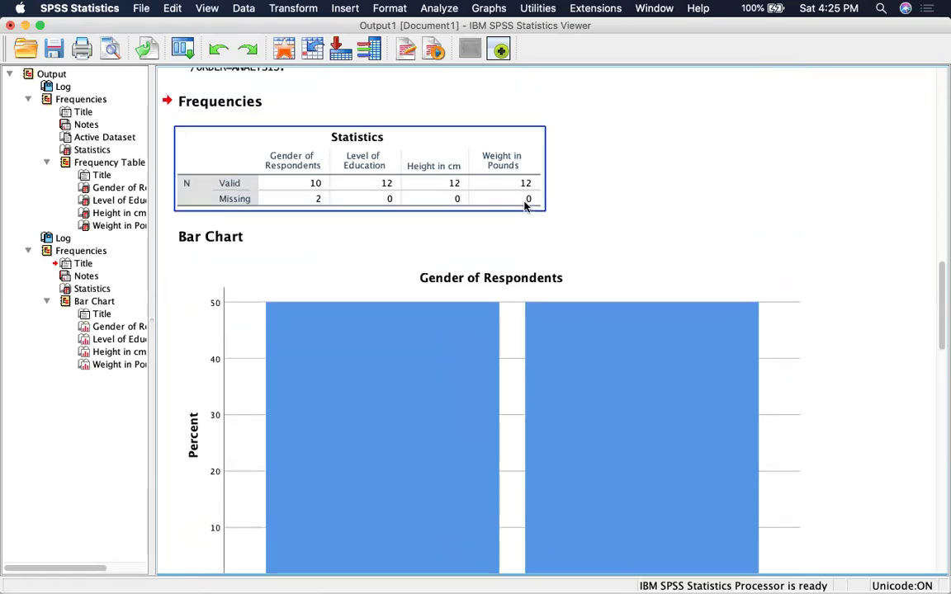
left_click(553, 334)
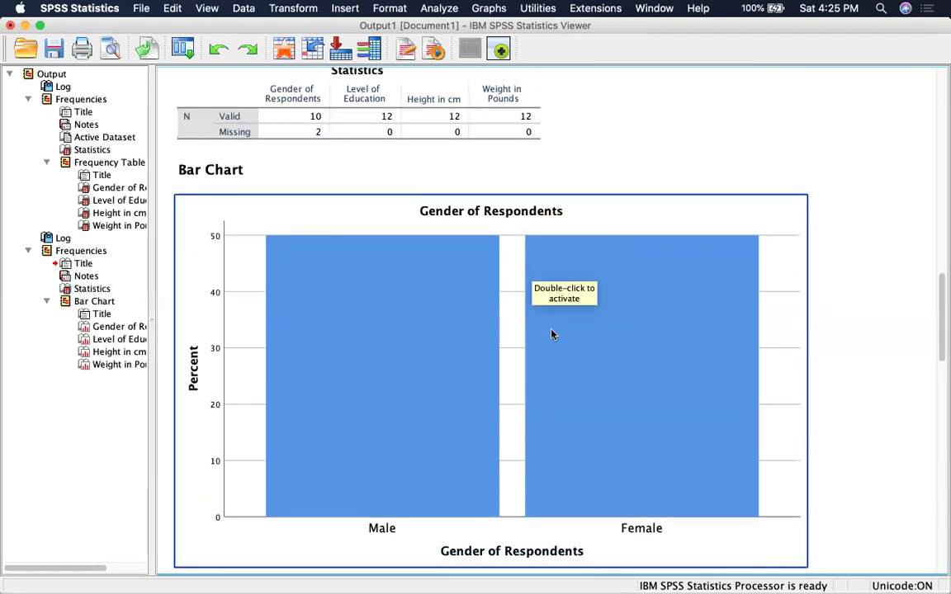
scroll(552, 333, "down", 4)
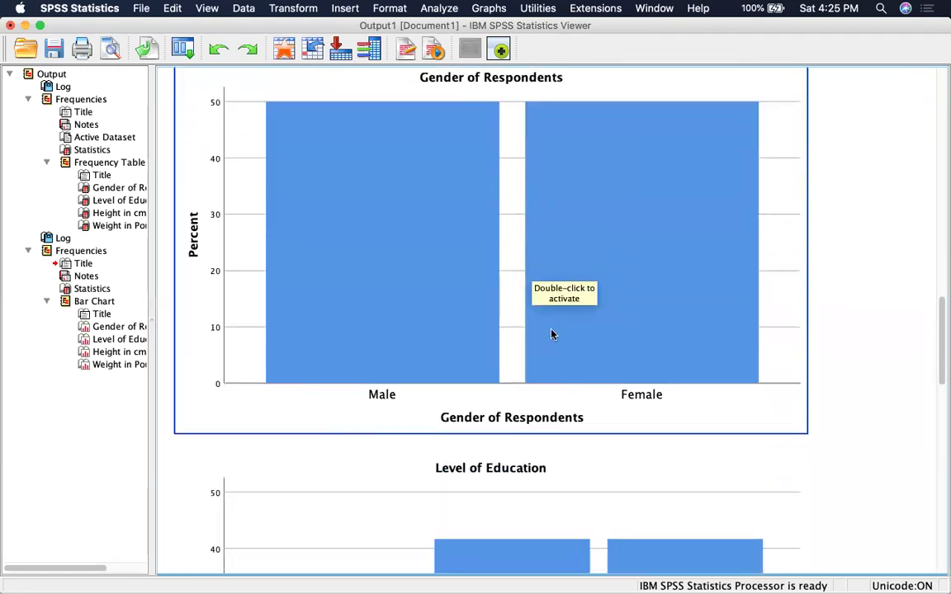
scroll(552, 334, "down", 20)
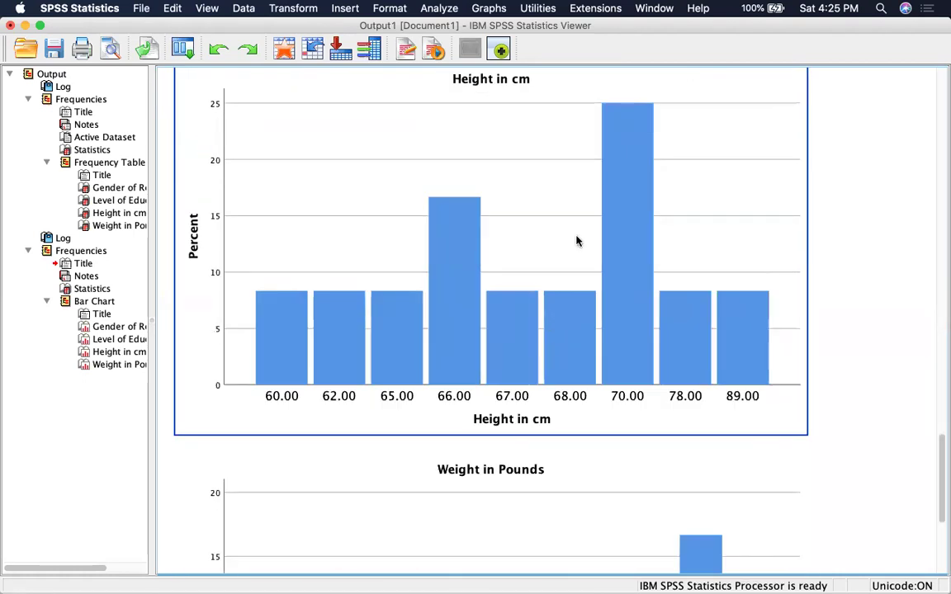
scroll(549, 345, "down", 4)
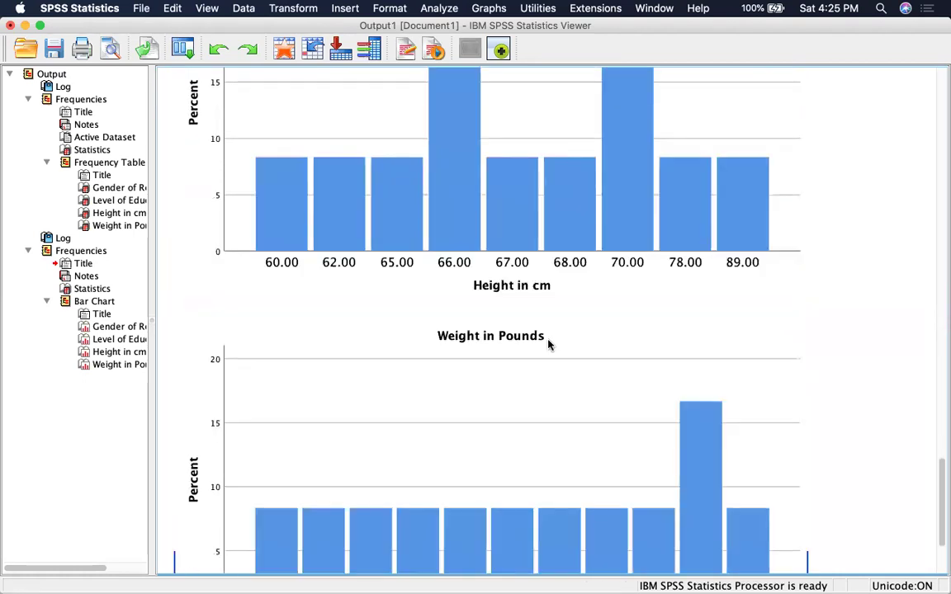
left_click(549, 345)
scroll(550, 345, "down", 4)
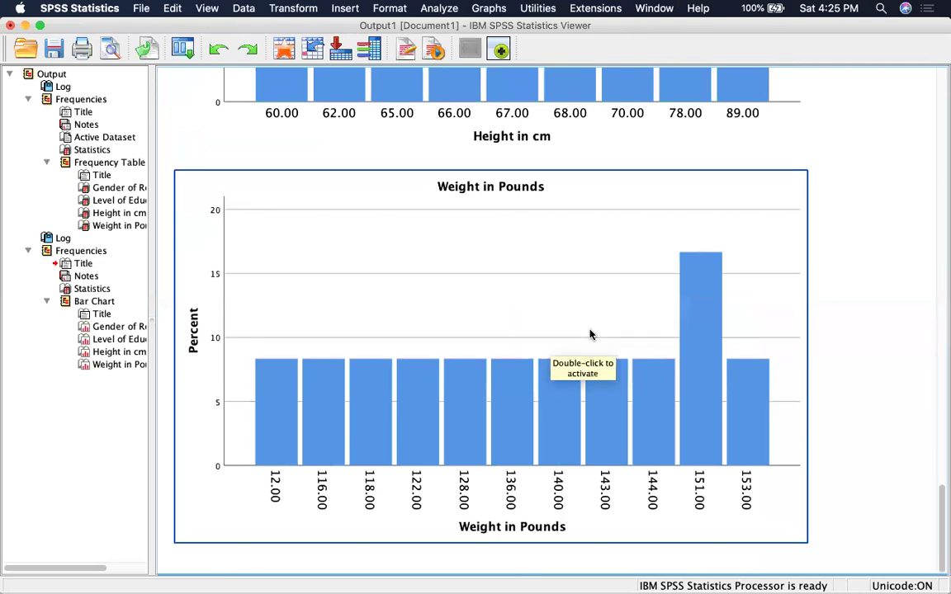
Compare the frequency tables of the first analysis with the bar charts of the second one
key("Up")
key("Up")
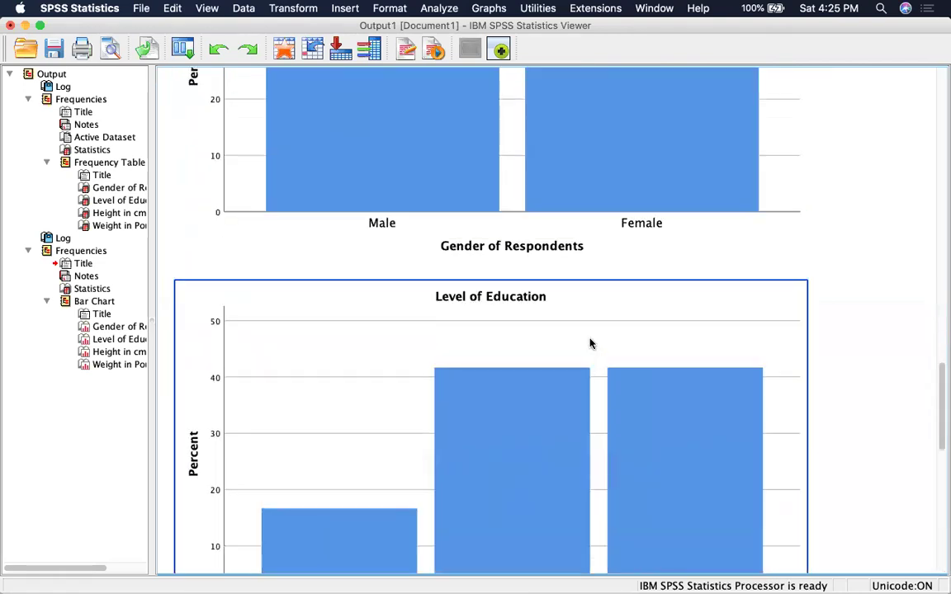
scroll(591, 344, "up", 20)
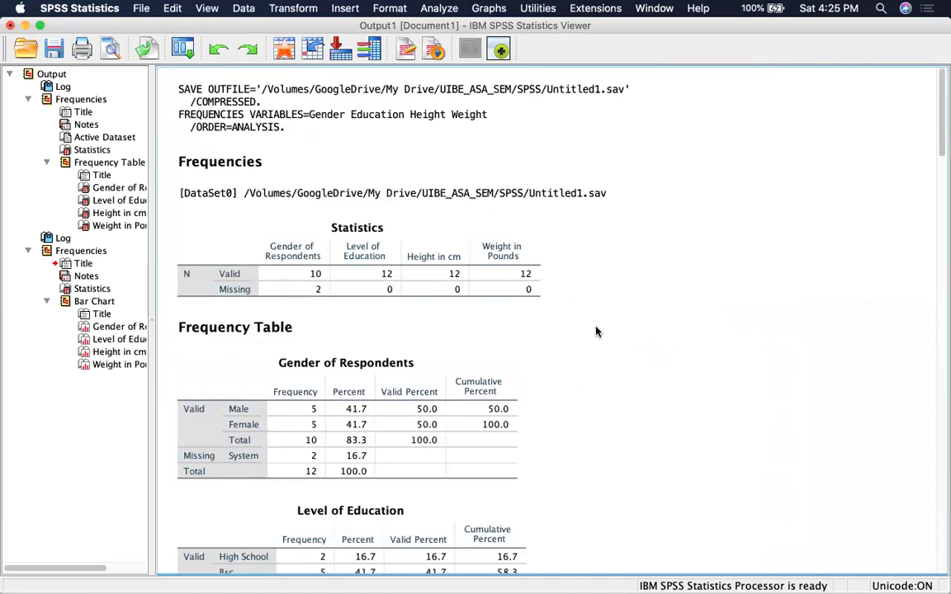
scroll(598, 332, "down", 20)
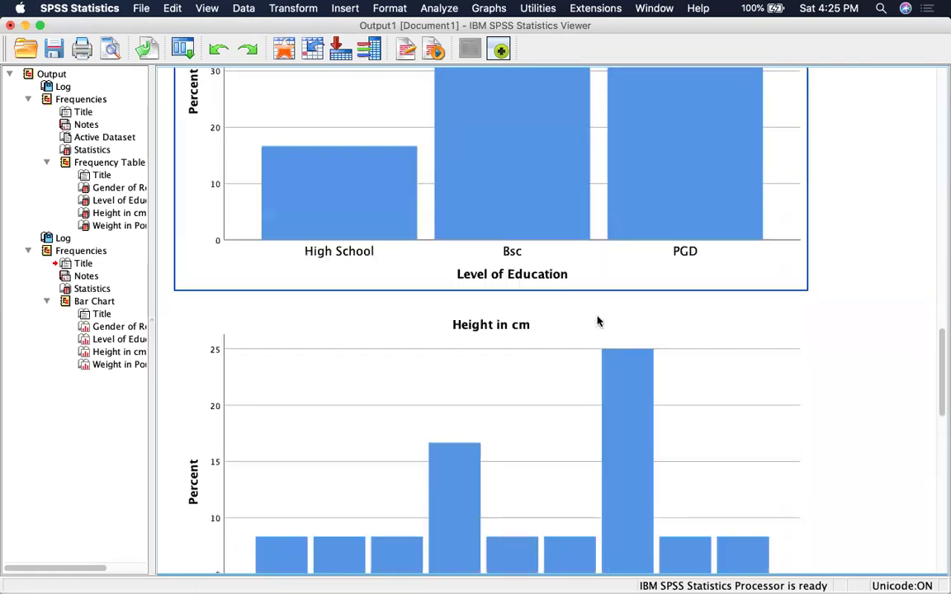
scroll(599, 321, "down", 8)
scroll(599, 321, "up", 20)
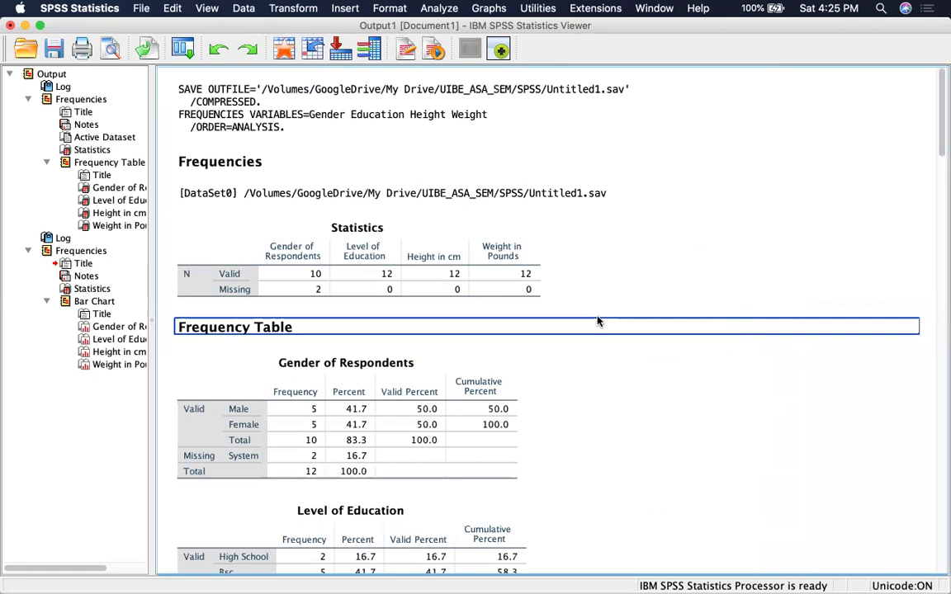
scroll(599, 322, "down", 10)
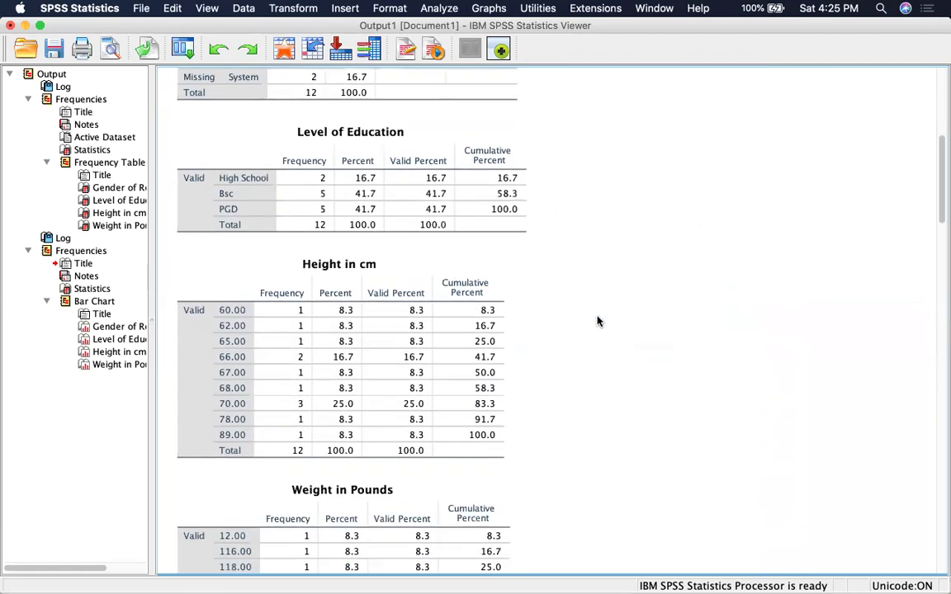
scroll(599, 322, "down", 10)
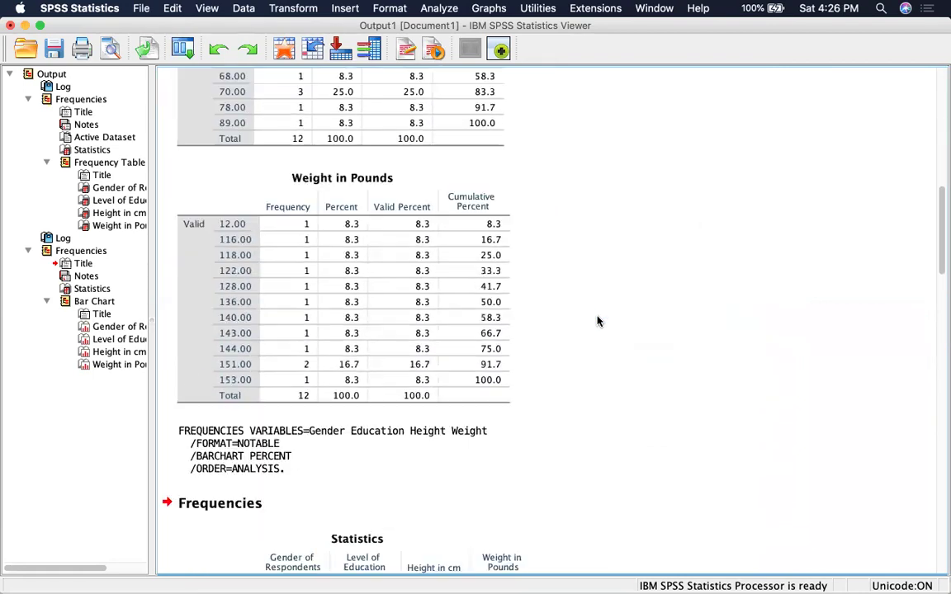
scroll(599, 321, "down", 10)
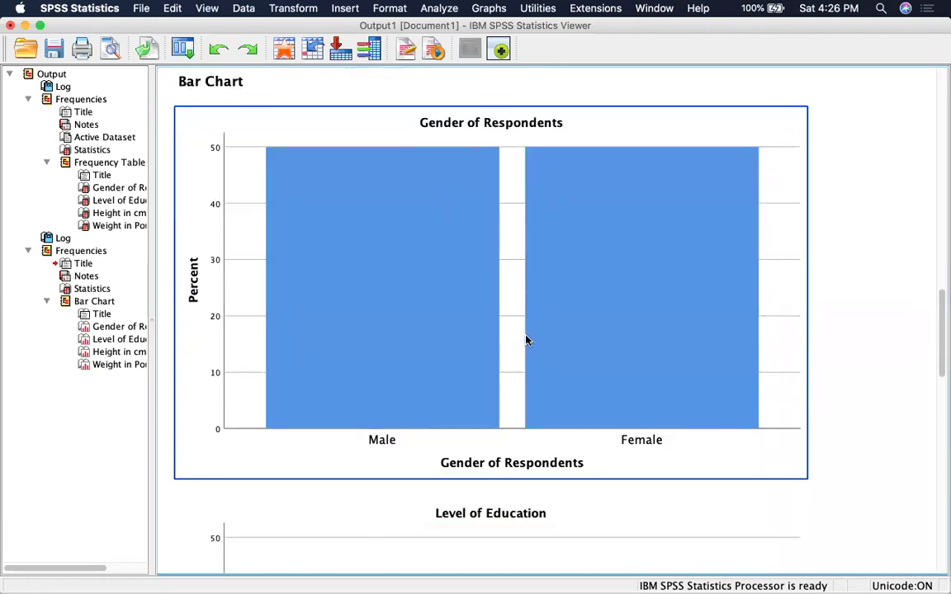
scroll(526, 339, "down", 10)
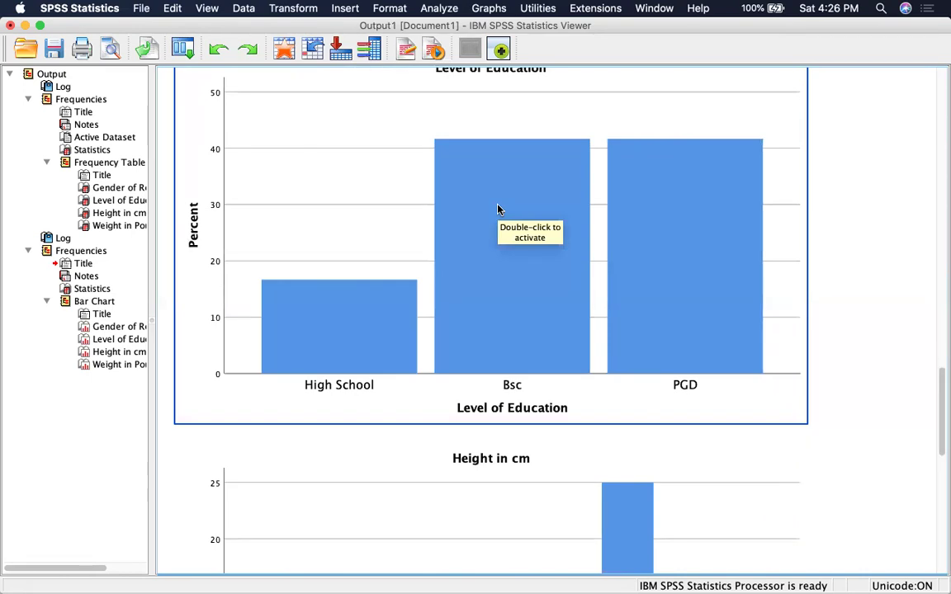
Open the Level of Education bar chart in the Chart Editor
right_click(367, 114)
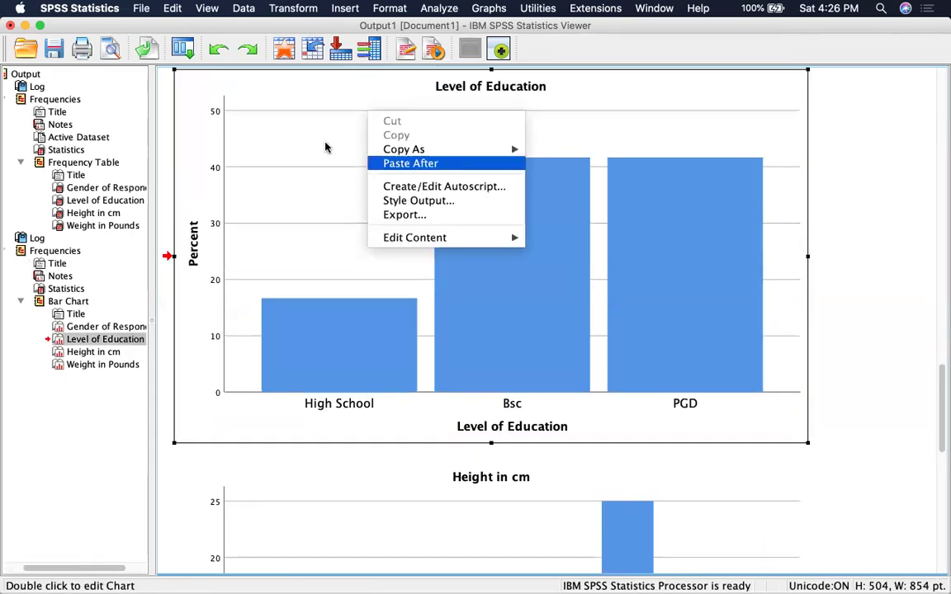
left_click(287, 105)
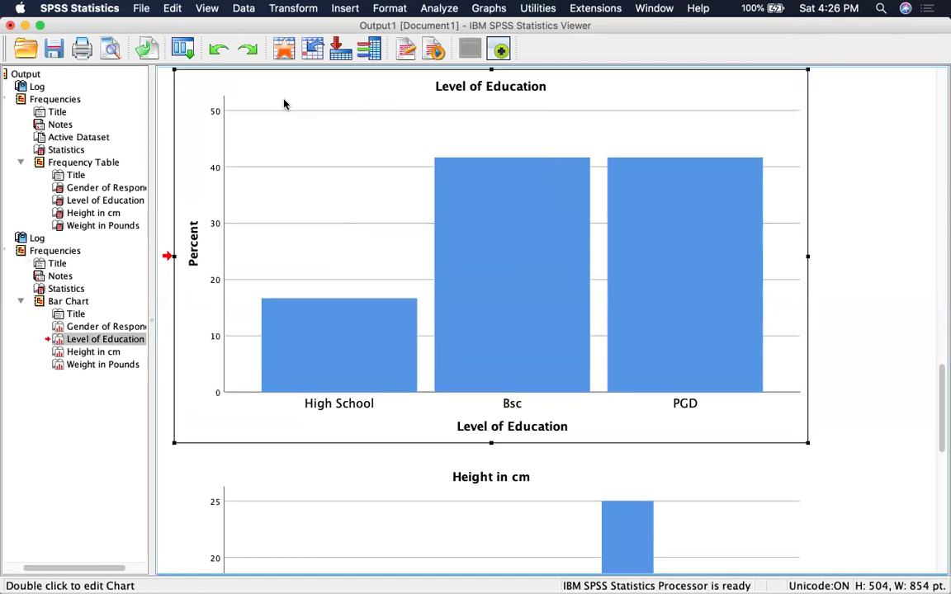
double_click(284, 104)
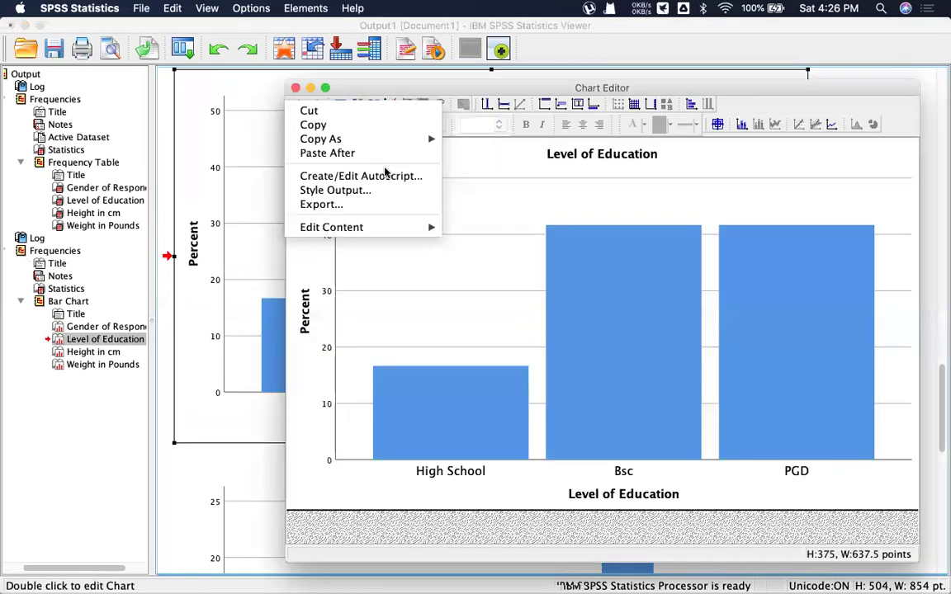
Examine the editing options available for the plot area and the bars of the Level of Education chart
right_click(385, 171)
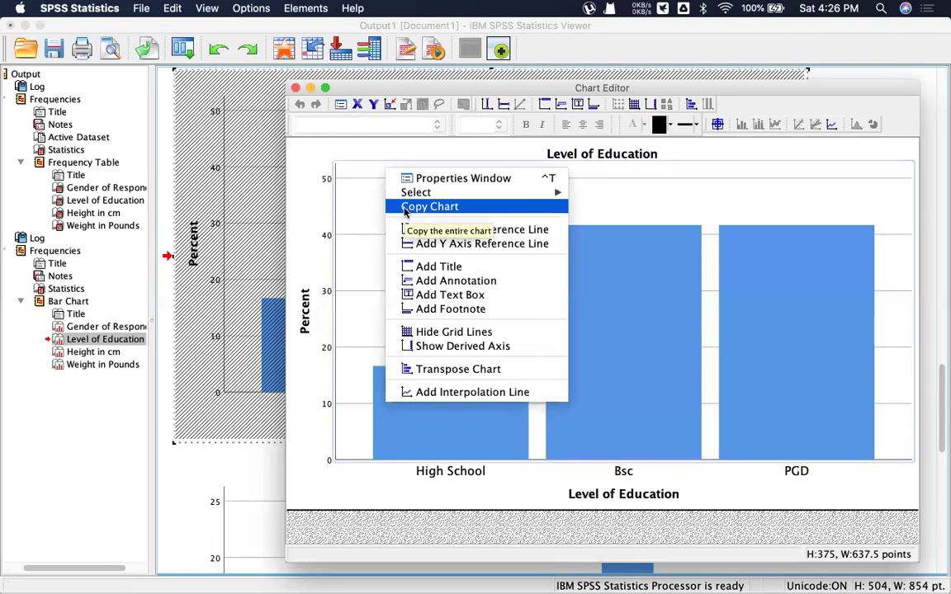
left_click(735, 188)
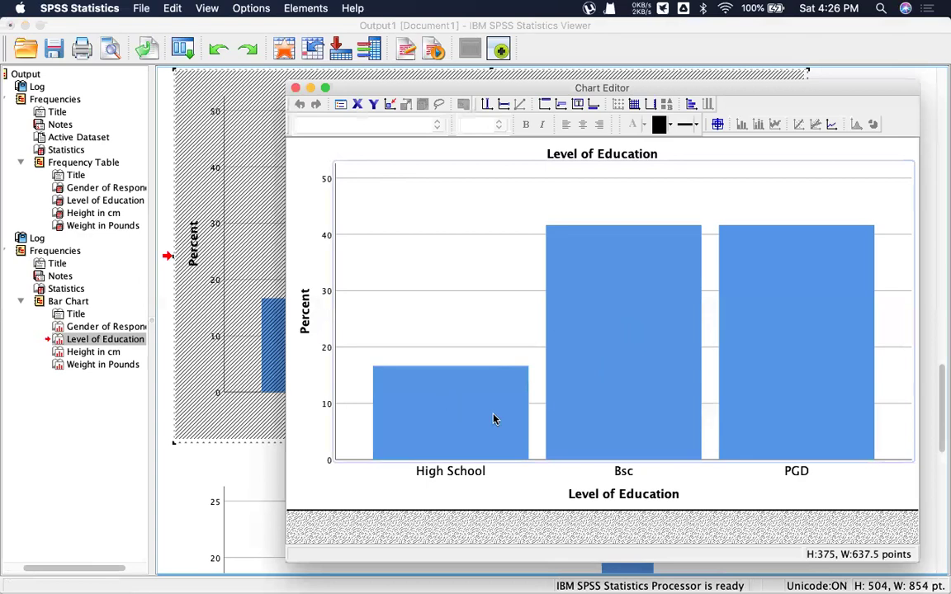
right_click(628, 338)
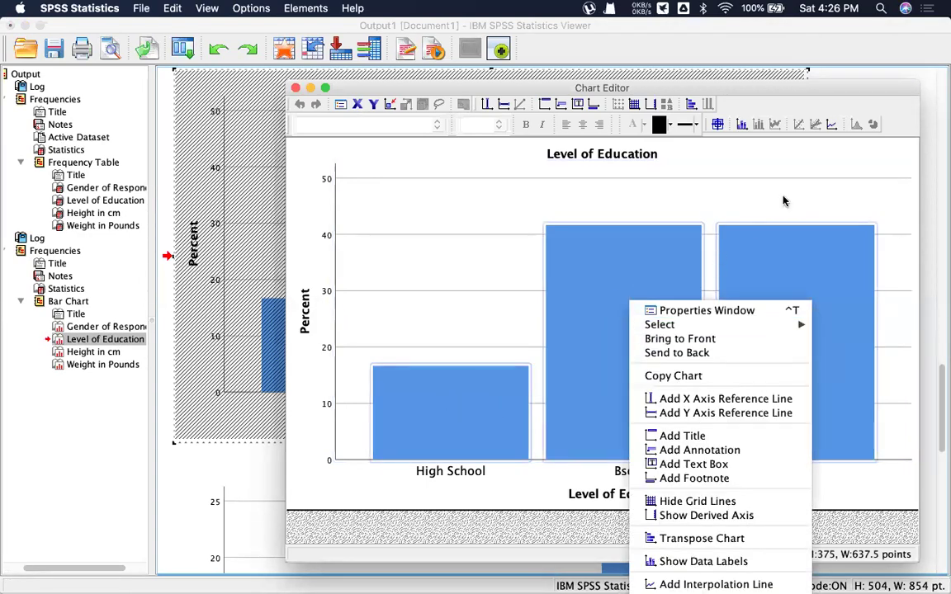
left_click(672, 83)
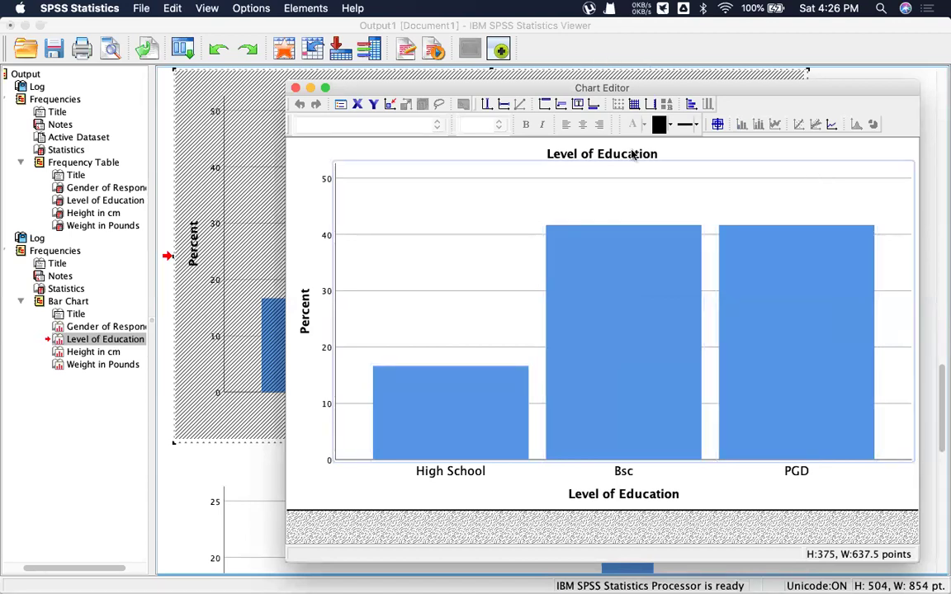
Close the Chart Editor and reopen the Frequencies analysis for the selected variables
left_click(297, 88)
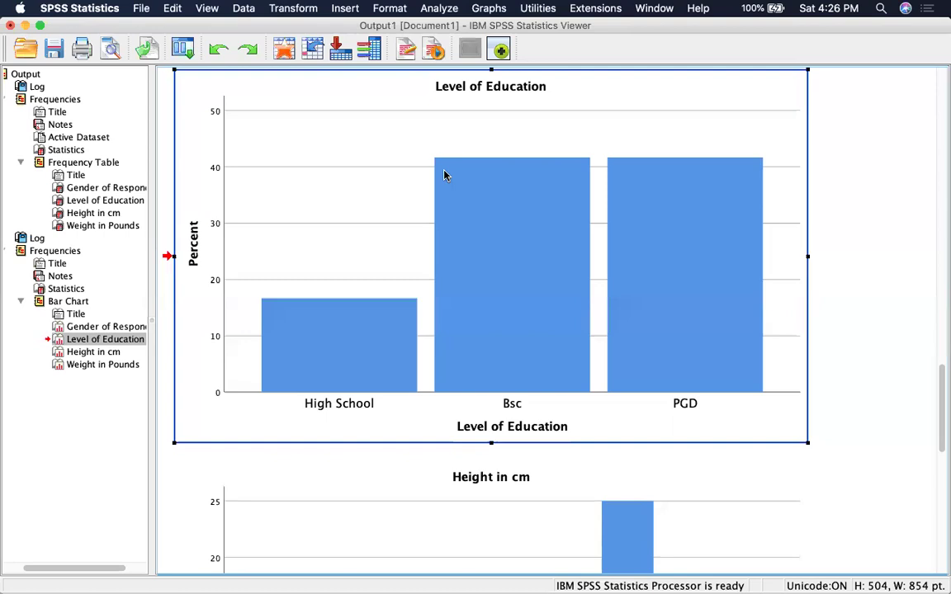
left_click(436, 8)
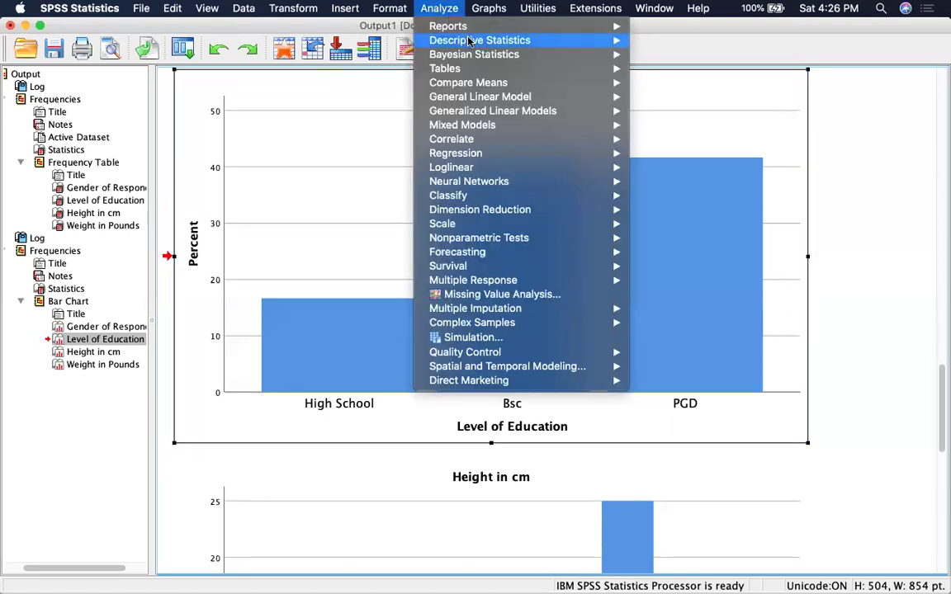
mouse_move(615, 41)
left_click(674, 40)
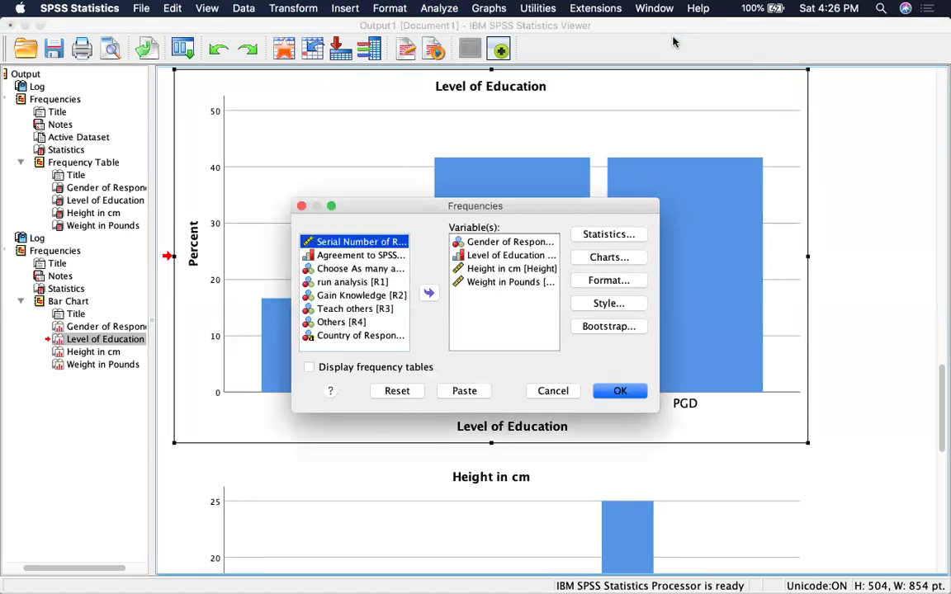
Change the frequency charts to histograms with the normal curve shown and run the analysis
left_click(622, 259)
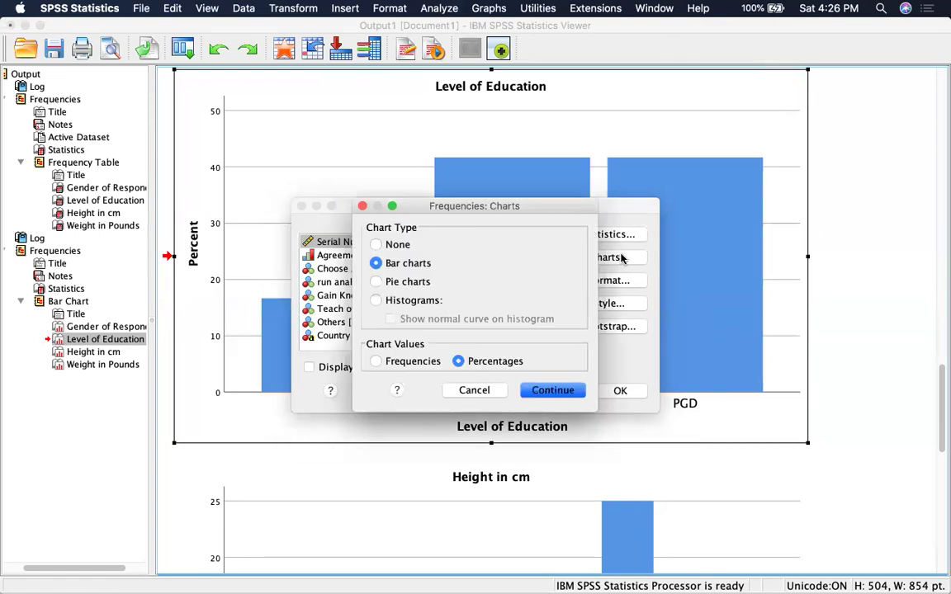
left_click(415, 302)
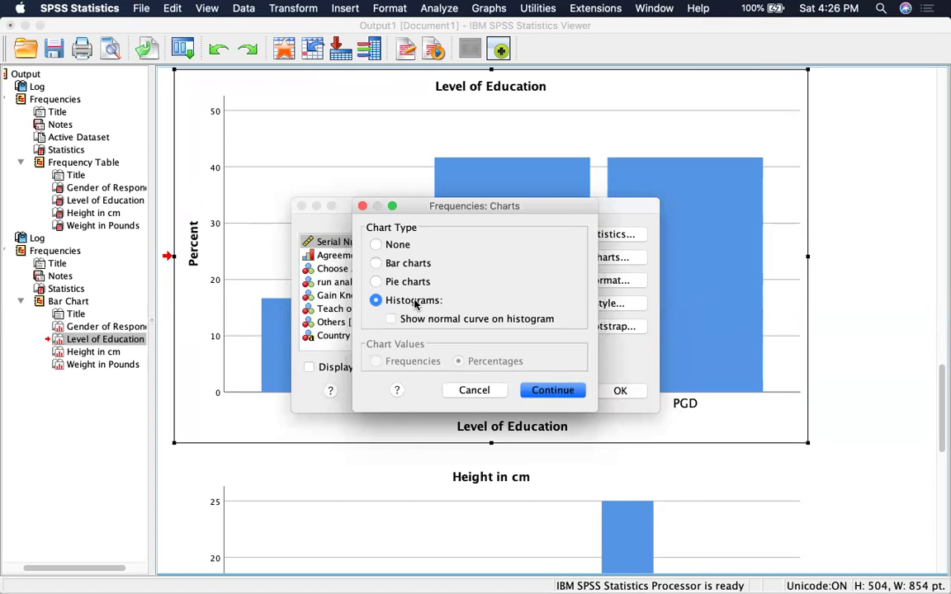
left_click(392, 320)
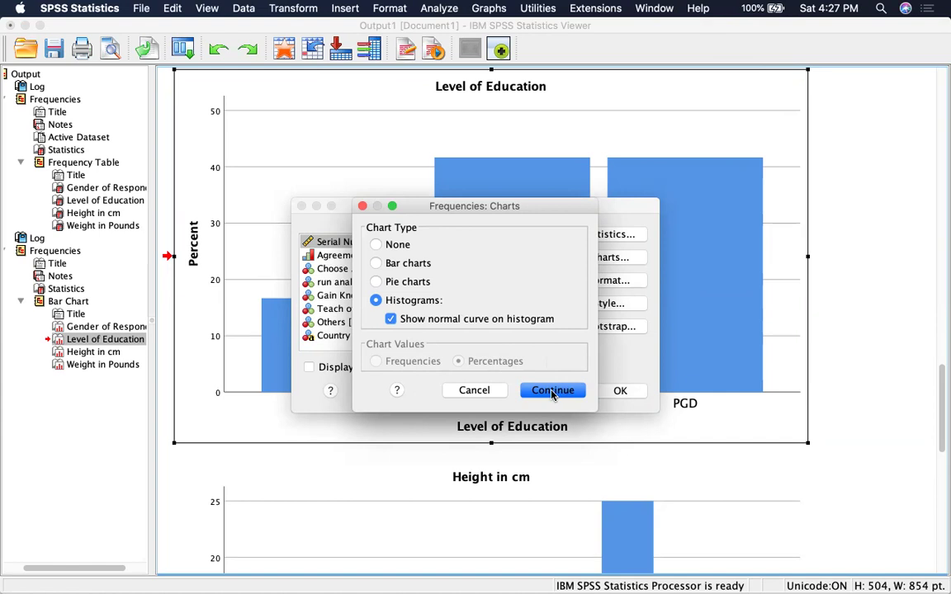
left_click(552, 392)
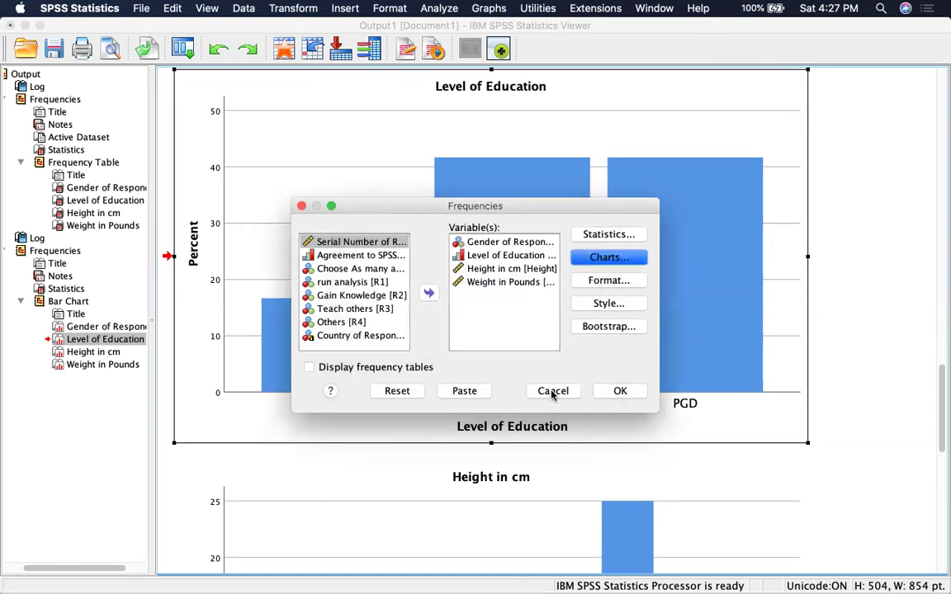
left_click(621, 392)
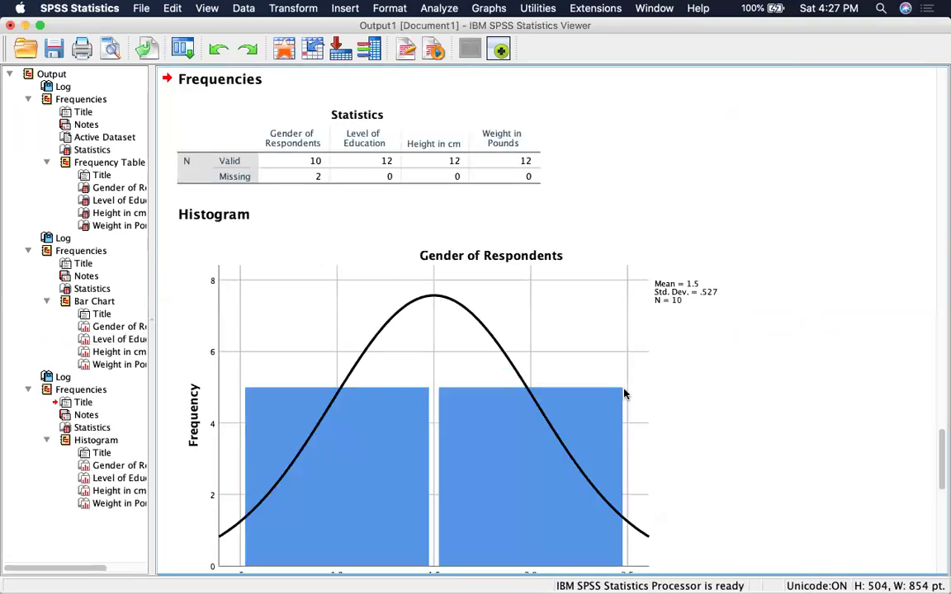
Examine the Gender of Respondents histogram with its normal curve and summary statistics
scroll(624, 394, "down", 8)
scroll(624, 394, "up", 2)
scroll(624, 394, "down", 1)
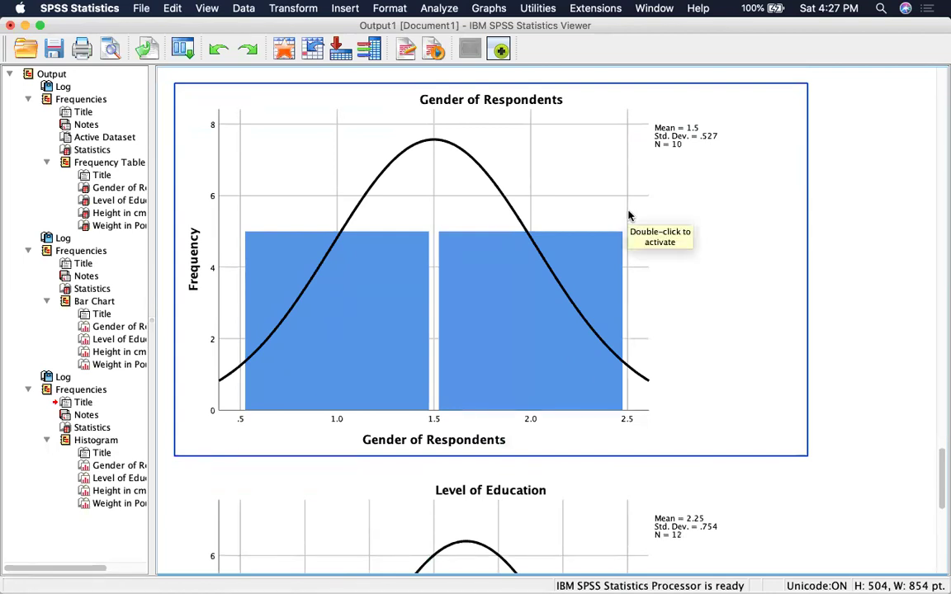
left_click(844, 150)
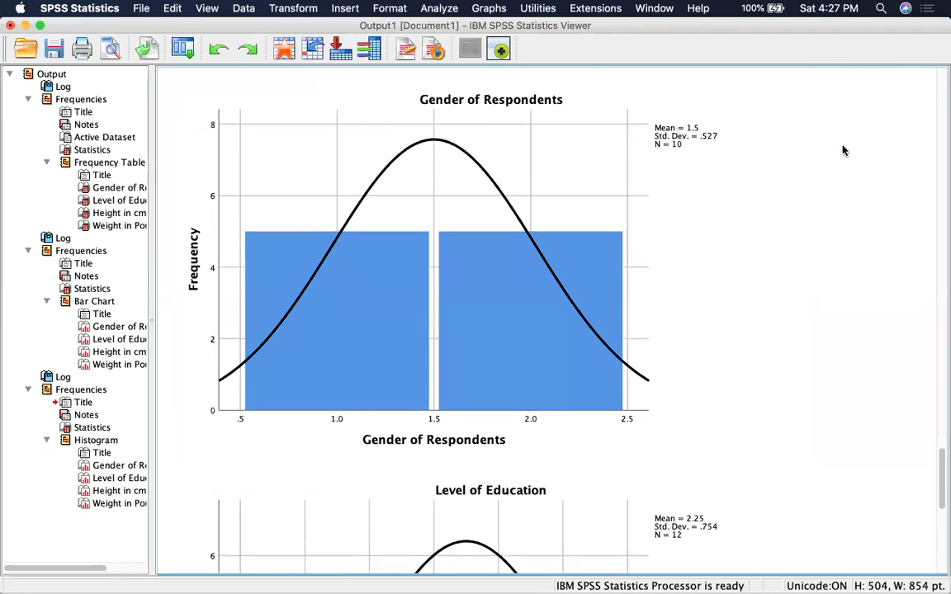
left_click(579, 257)
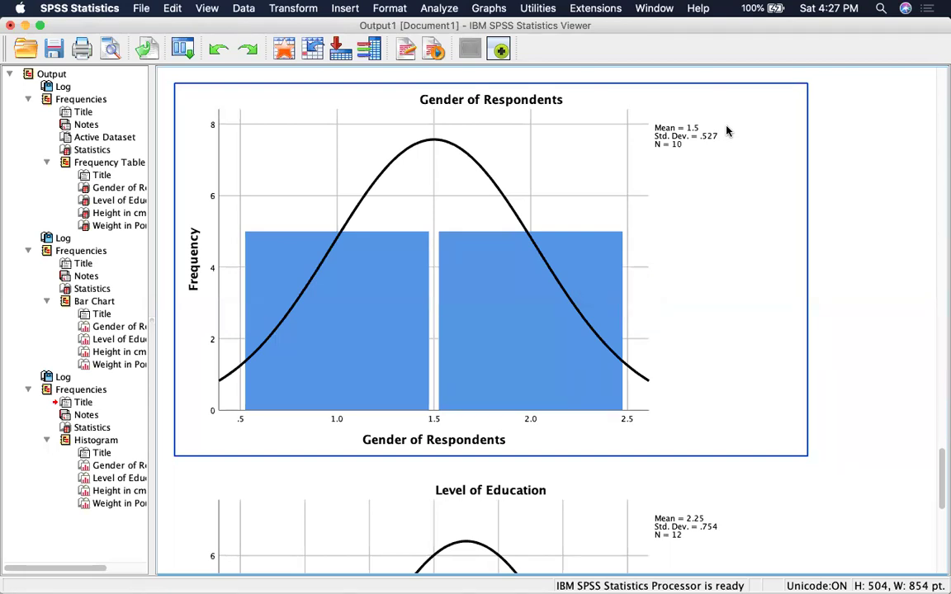
left_click(836, 184)
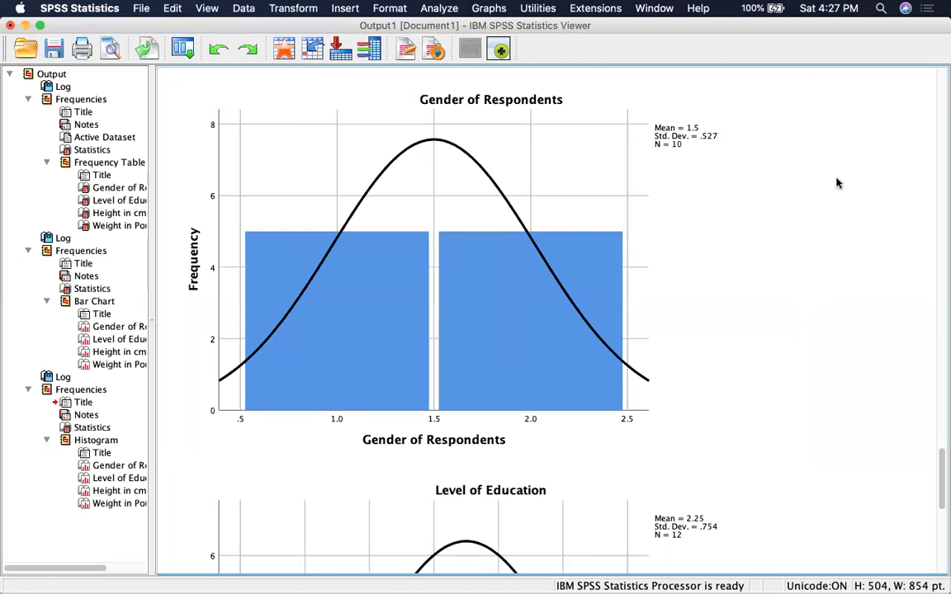
left_click(470, 243)
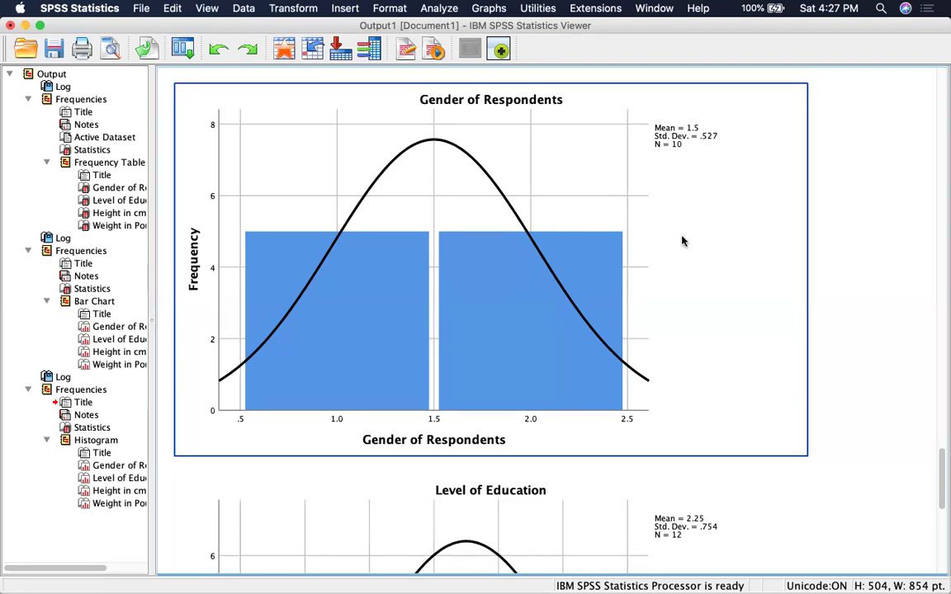
Compare the Level of Education histogram with the Gender of Respondents histogram
key("Down")
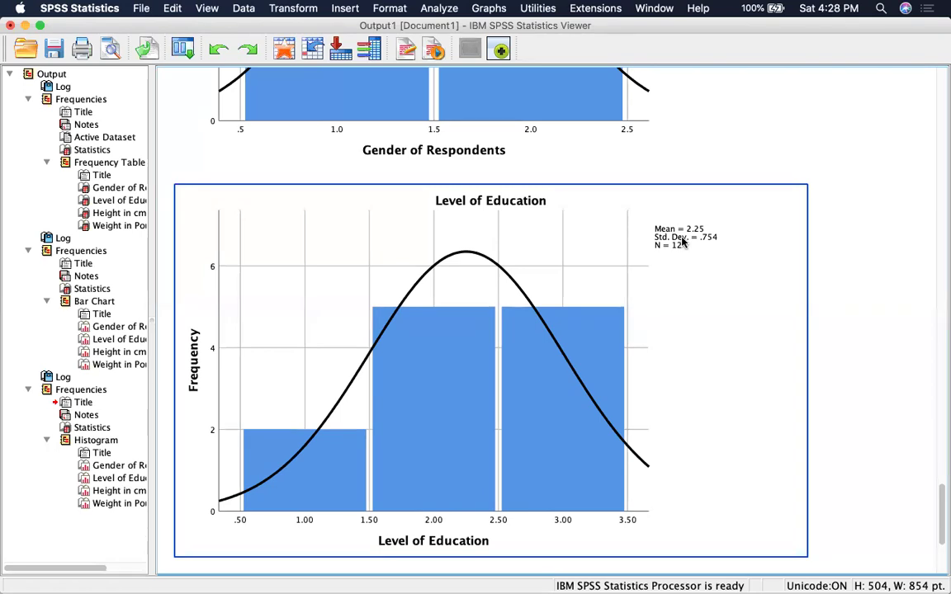
scroll(717, 209, "up", 5)
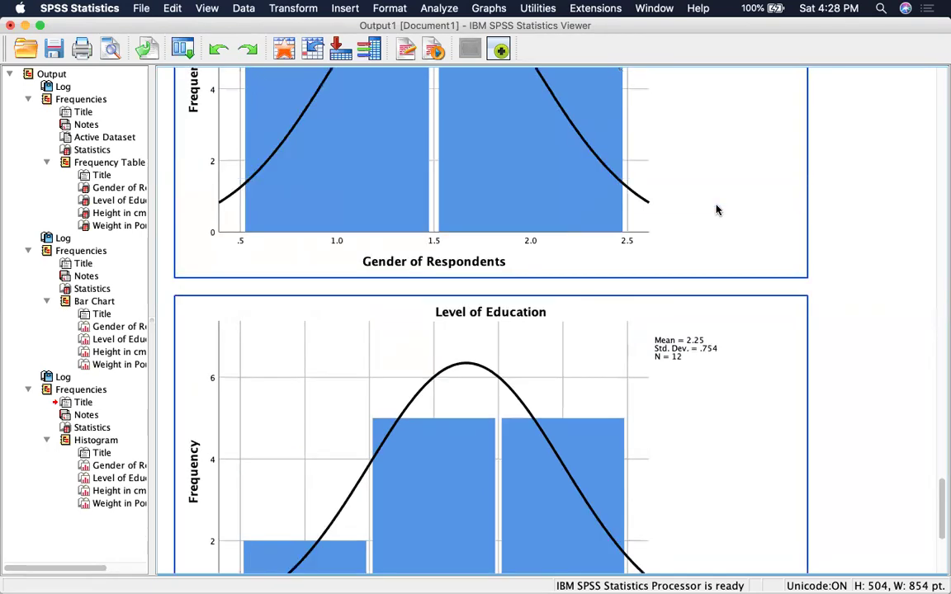
scroll(717, 210, "up", 1)
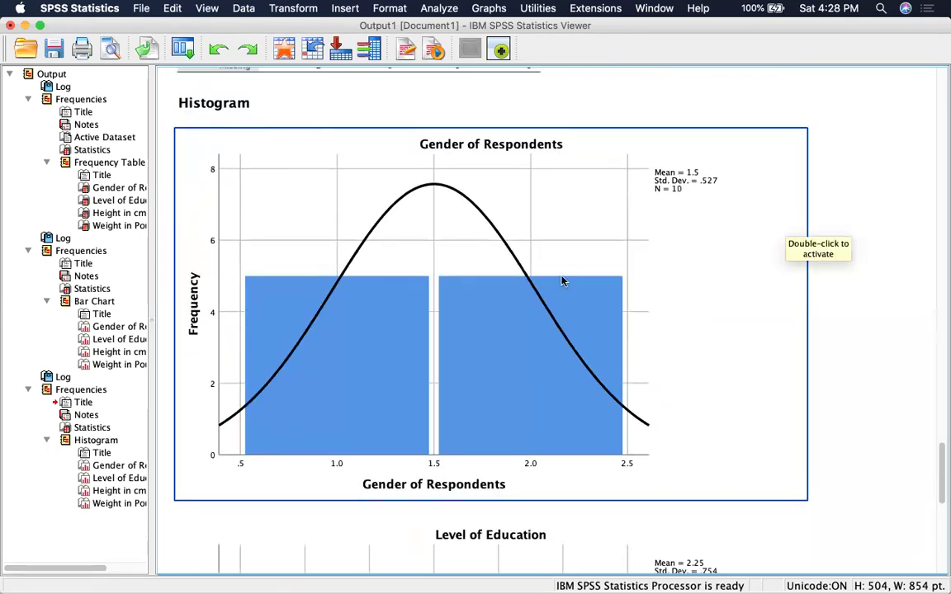
scroll(572, 289, "down", 4)
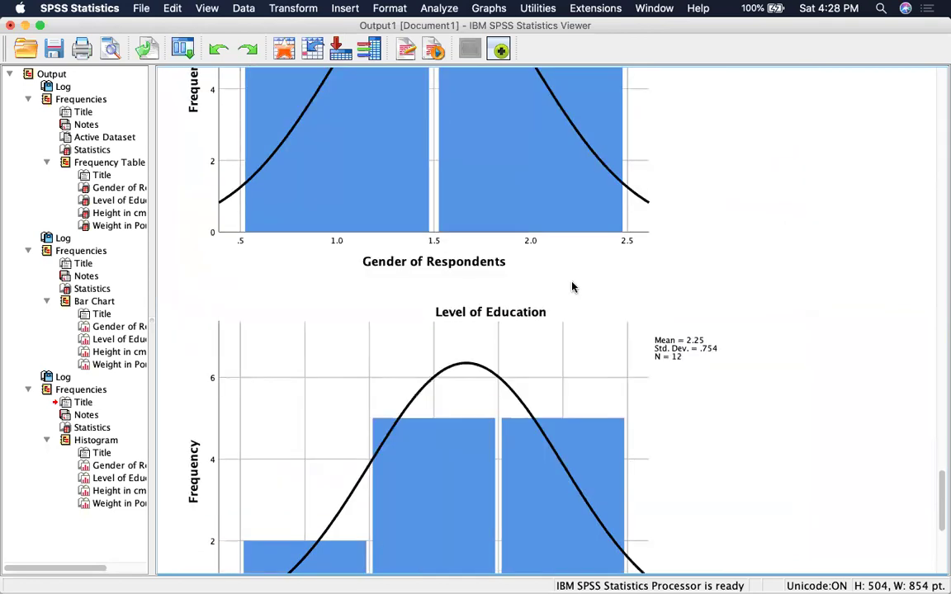
Examine the distributions and normal curves in the Height in cm and Weight in Pounds histograms
scroll(574, 288, "down", 12)
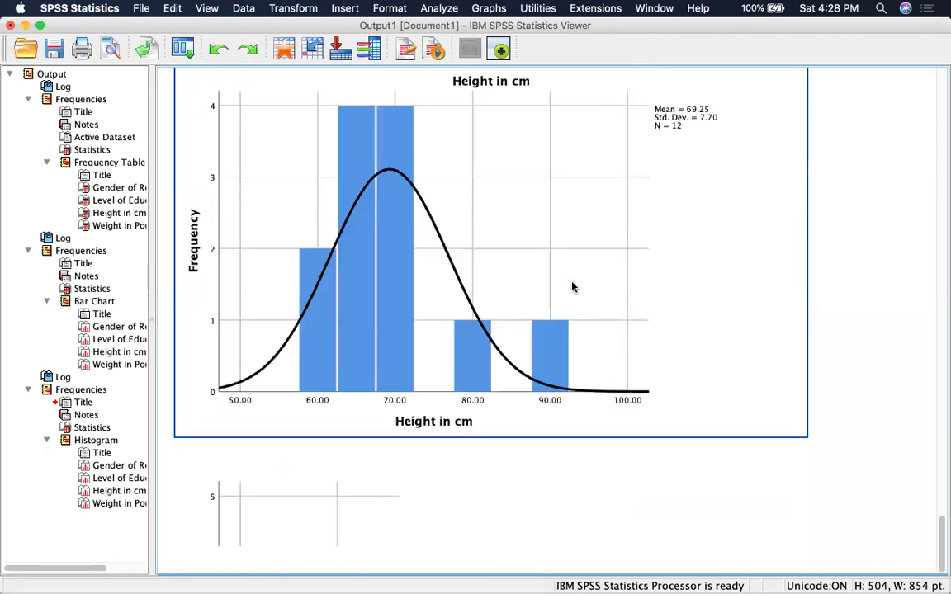
scroll(574, 287, "up", 4)
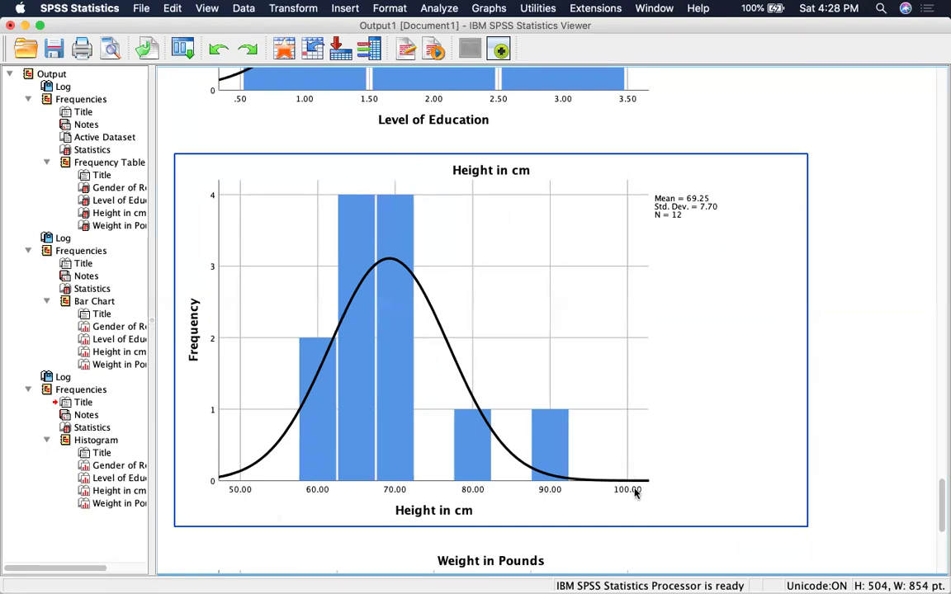
left_click(388, 516)
left_click(353, 469)
scroll(522, 264, "down", 10)
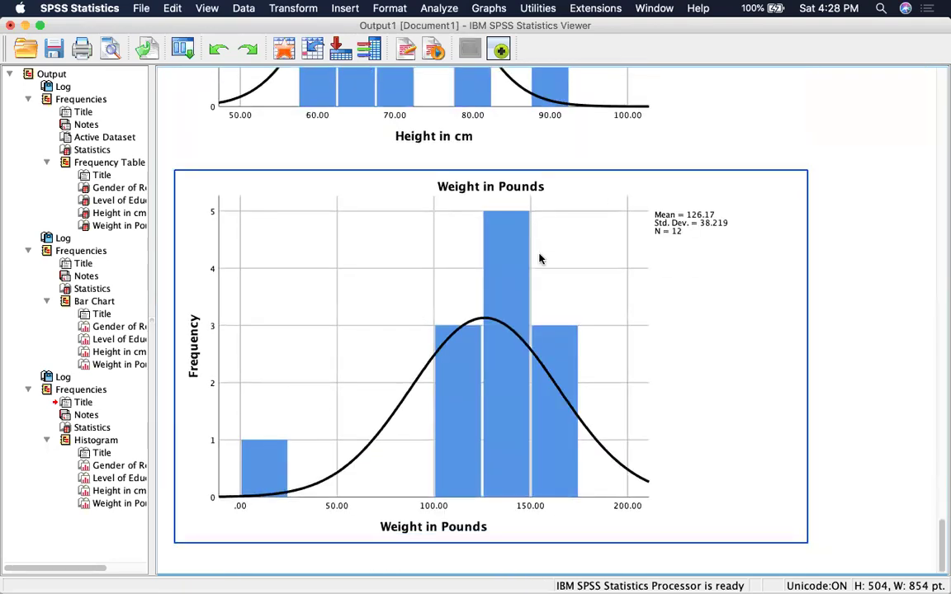
scroll(528, 269, "up", 1)
scroll(528, 268, "up", 6)
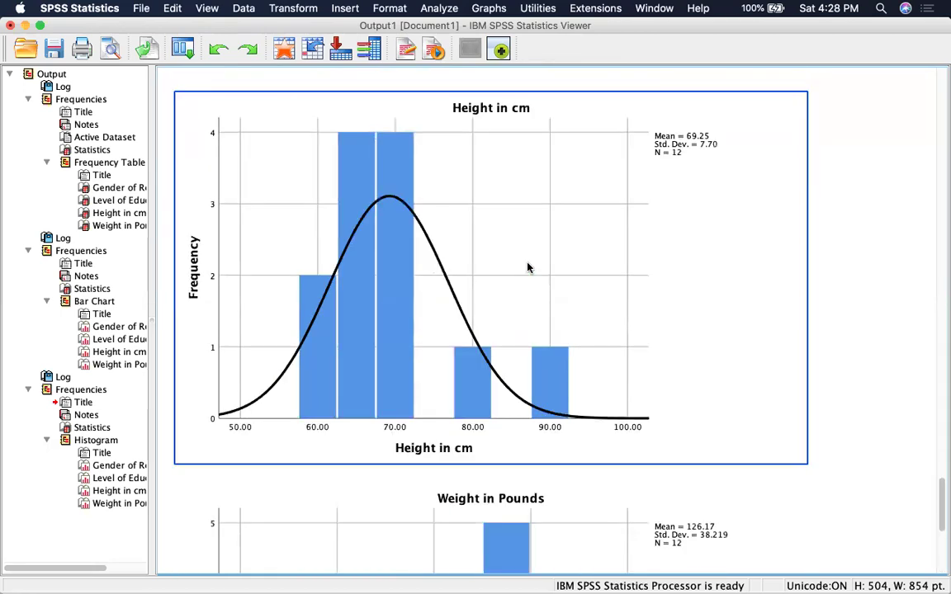
scroll(528, 269, "down", 7)
left_click(764, 137)
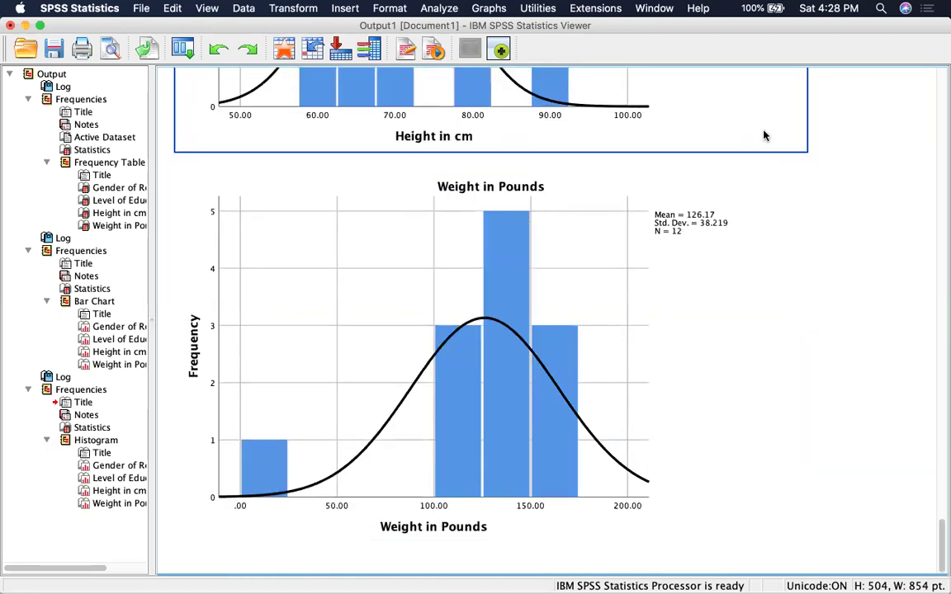
Compare the normal curves across all four histograms, from Gender of Respondents to Weight in Pounds
scroll(764, 137, "up", 8)
scroll(765, 137, "up", 15)
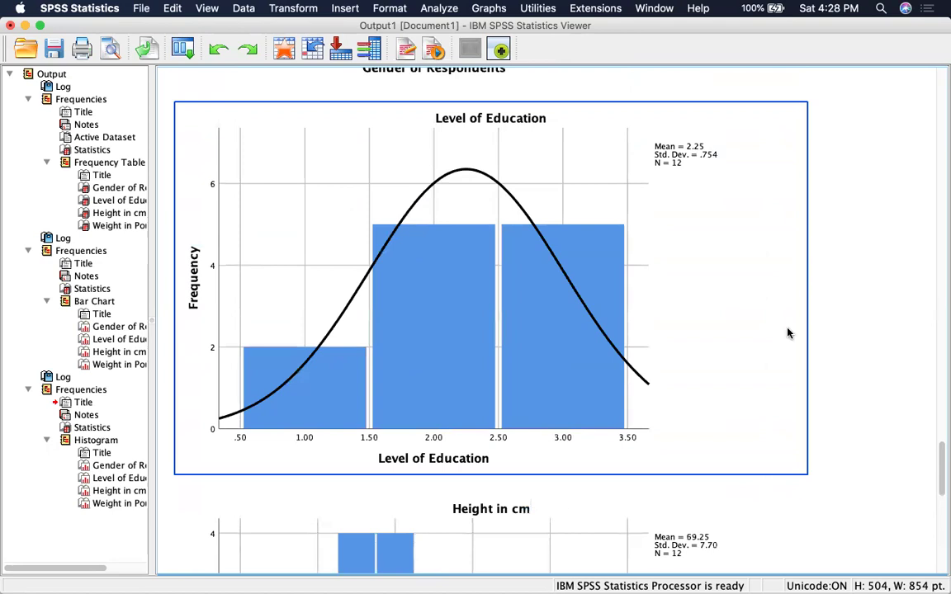
scroll(891, 315, "down", 20)
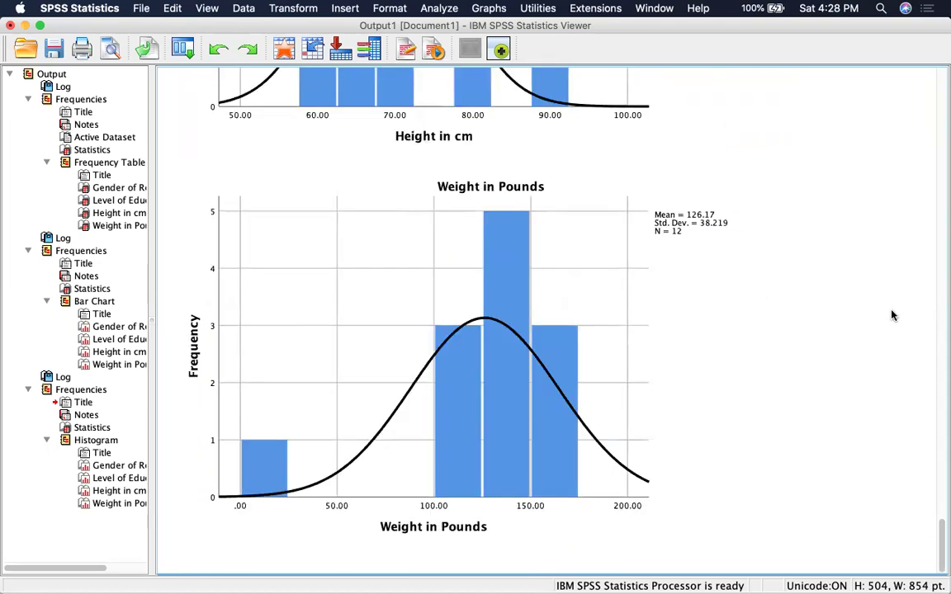
scroll(908, 281, "up", 9)
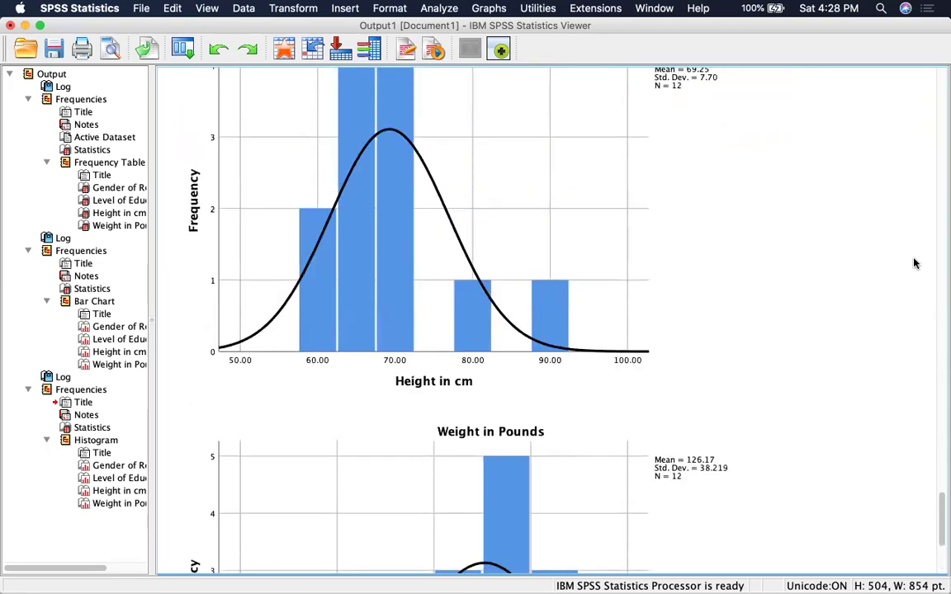
scroll(915, 264, "up", 20)
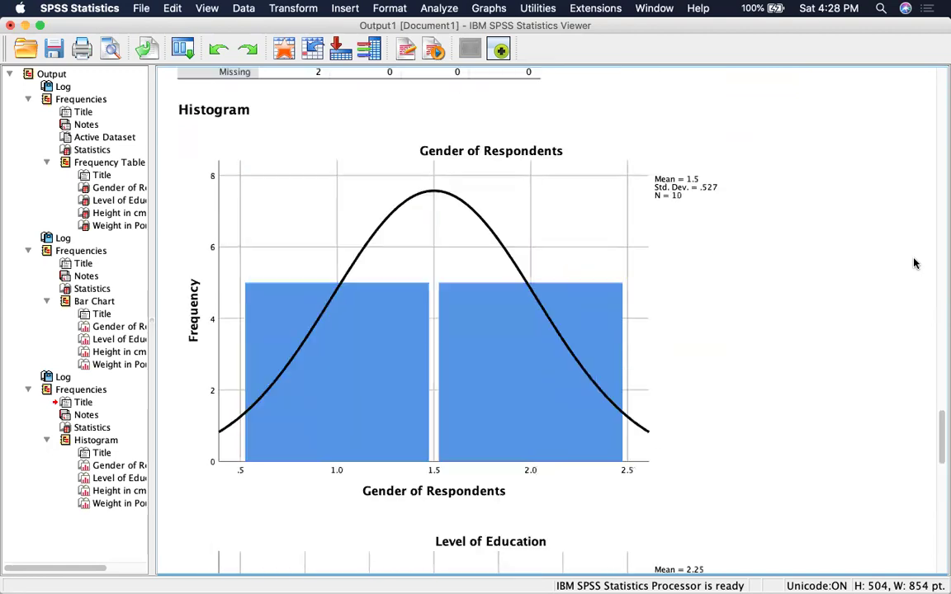
scroll(915, 263, "up", 10)
scroll(648, 377, "down", 20)
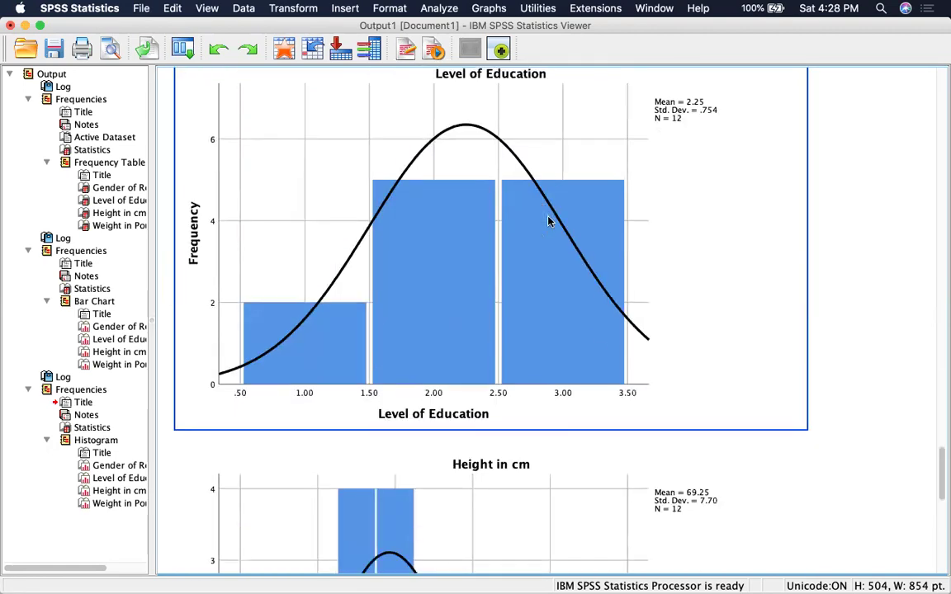
scroll(649, 155, "up", 3)
left_click(915, 353)
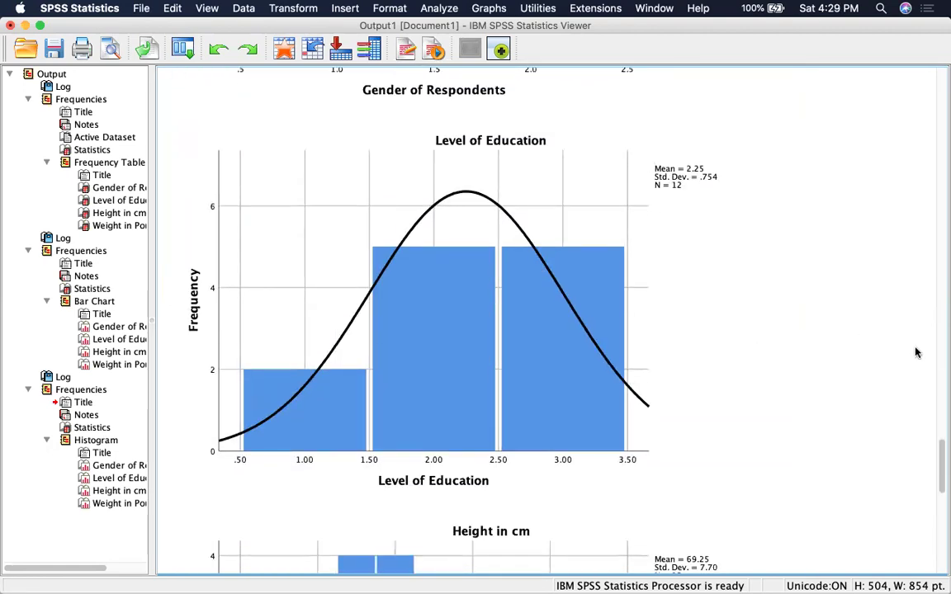
scroll(902, 359, "down", 10)
left_click(794, 318)
scroll(791, 323, "up", 4)
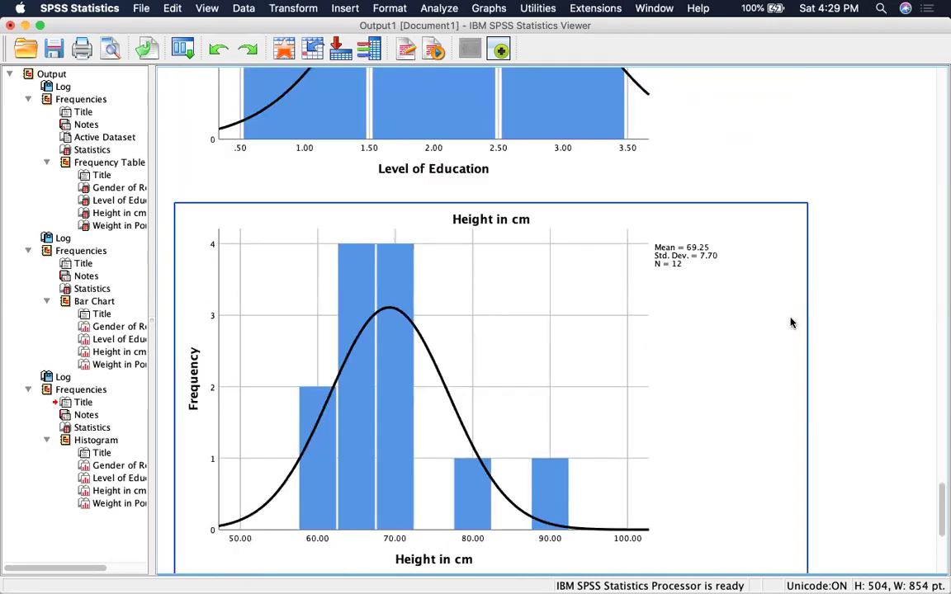
scroll(743, 325, "up", 10)
left_click(618, 328)
scroll(617, 328, "up", 5)
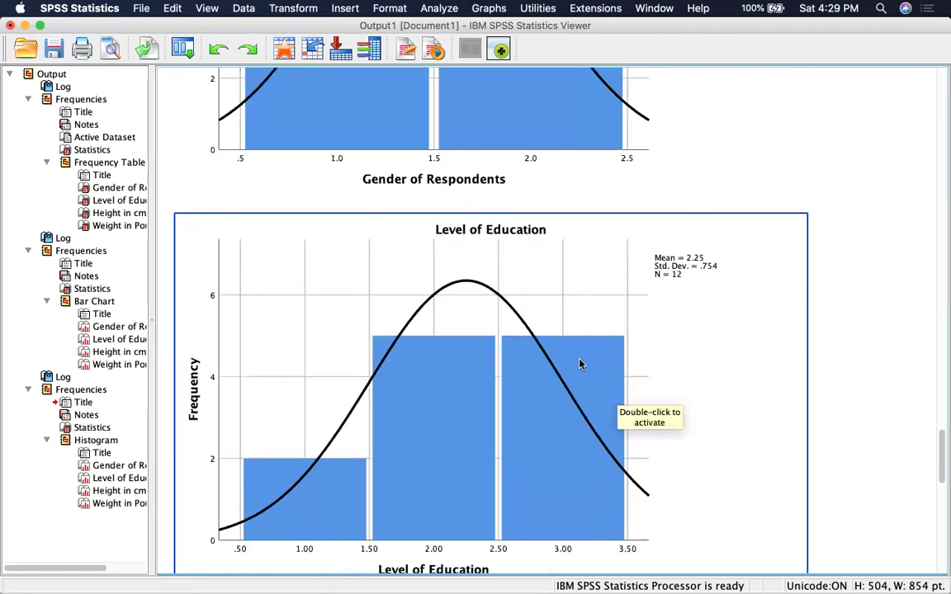
scroll(570, 351, "up", 6)
Review the earlier percentage bar charts against the new histogram output, including Height in cm and Weight in Pounds
scroll(562, 354, "up", 20)
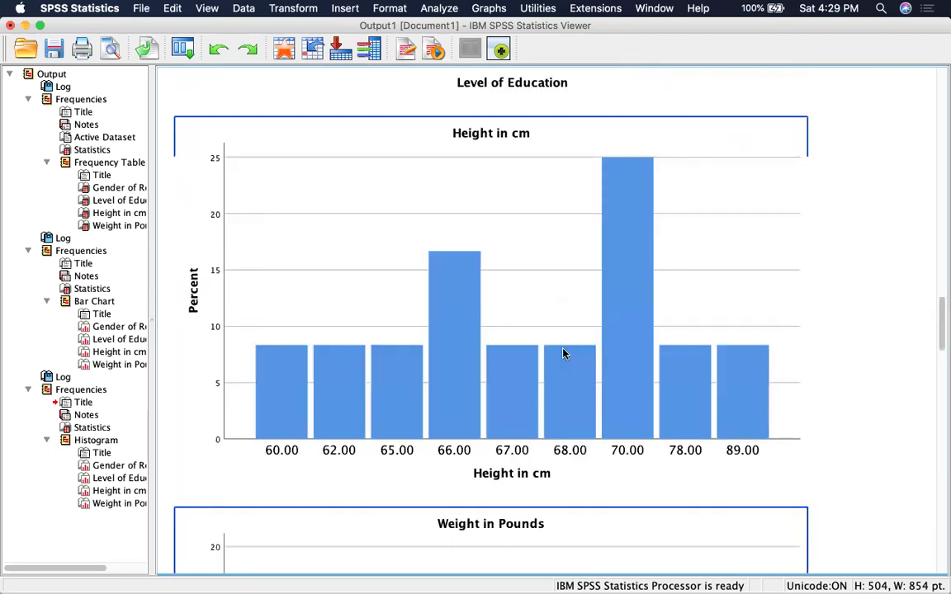
left_click(563, 354)
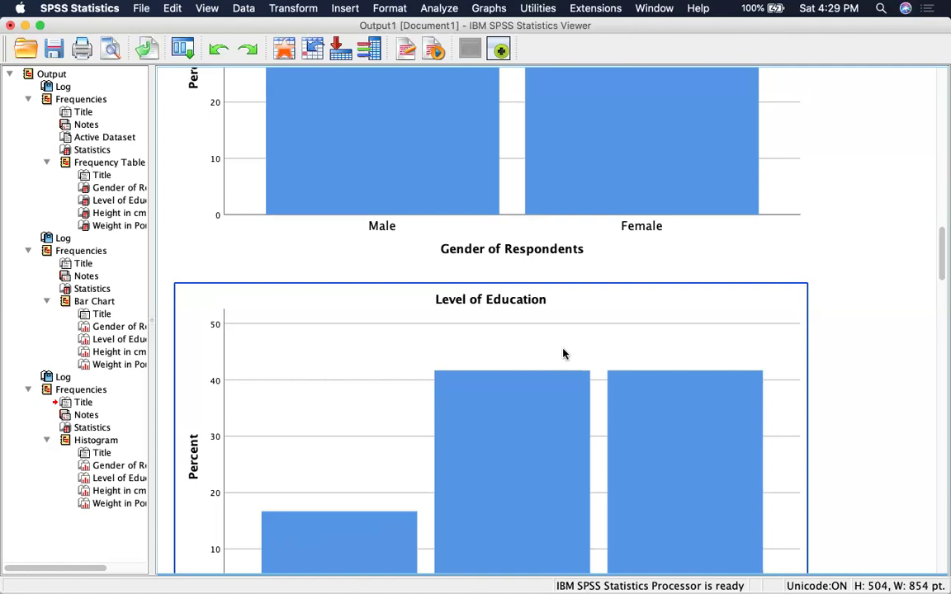
scroll(563, 354, "down", 20)
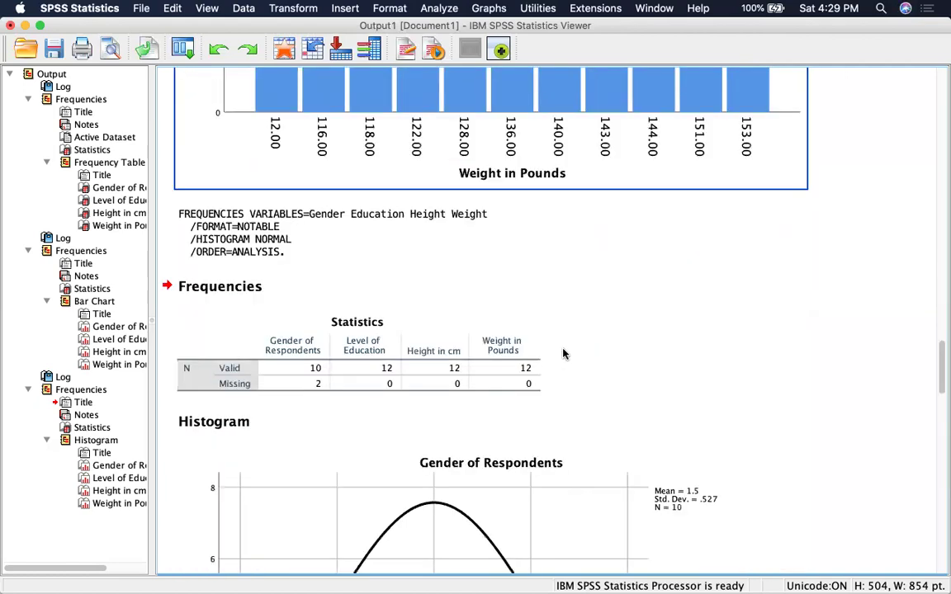
scroll(564, 354, "up", 10)
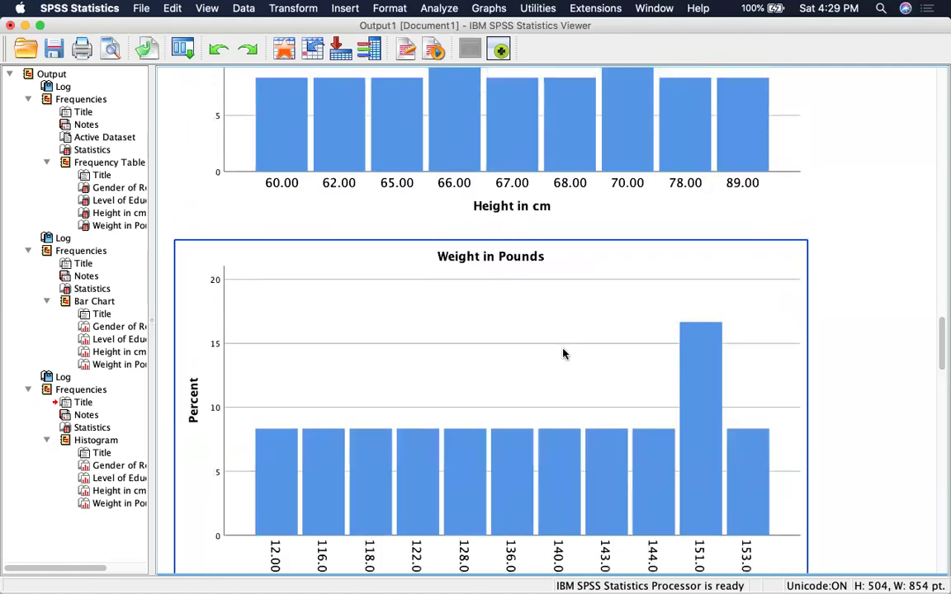
scroll(564, 354, "down", 5)
scroll(564, 354, "up", 9)
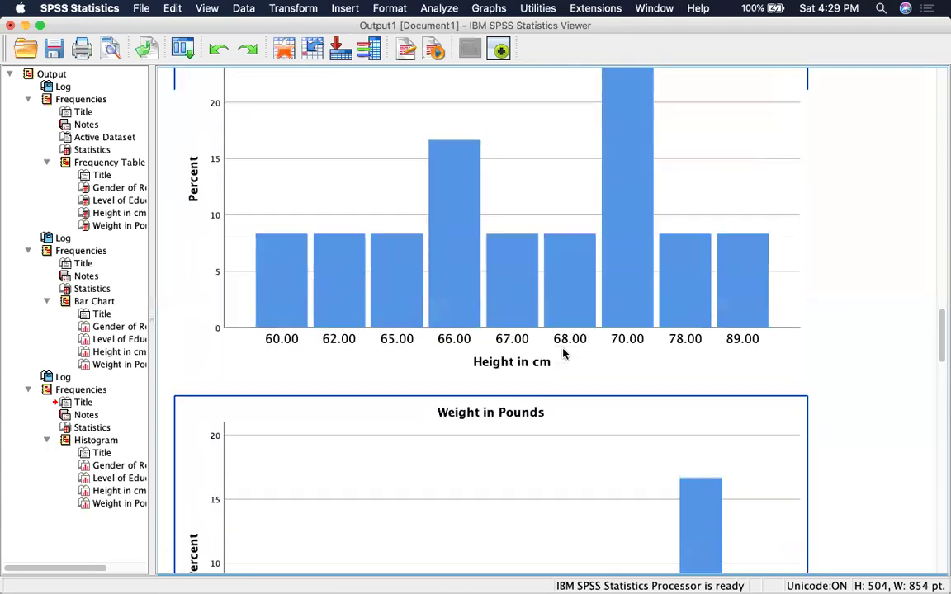
Close the frequencies output document without saving its contents
scroll(564, 355, "up", 3)
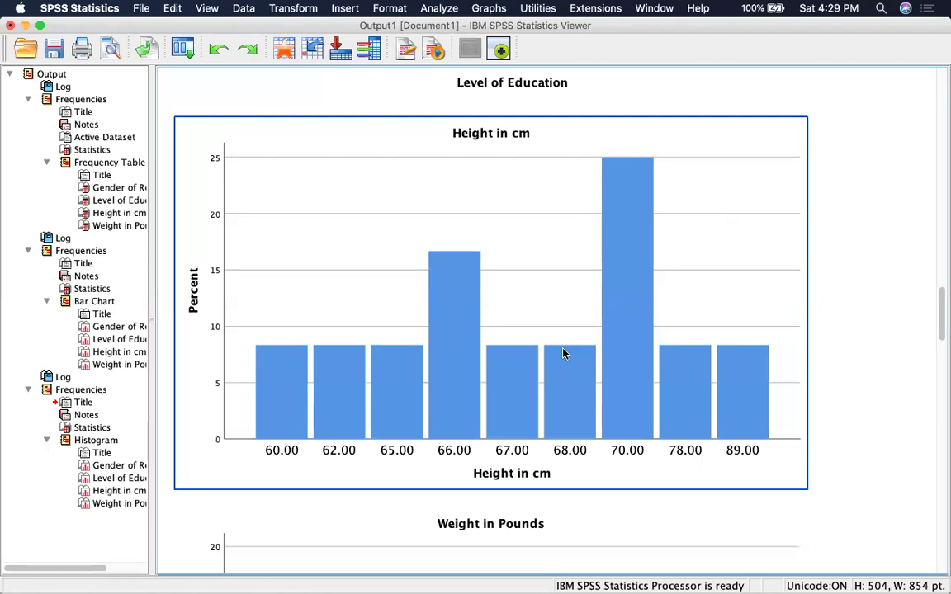
left_click(9, 25)
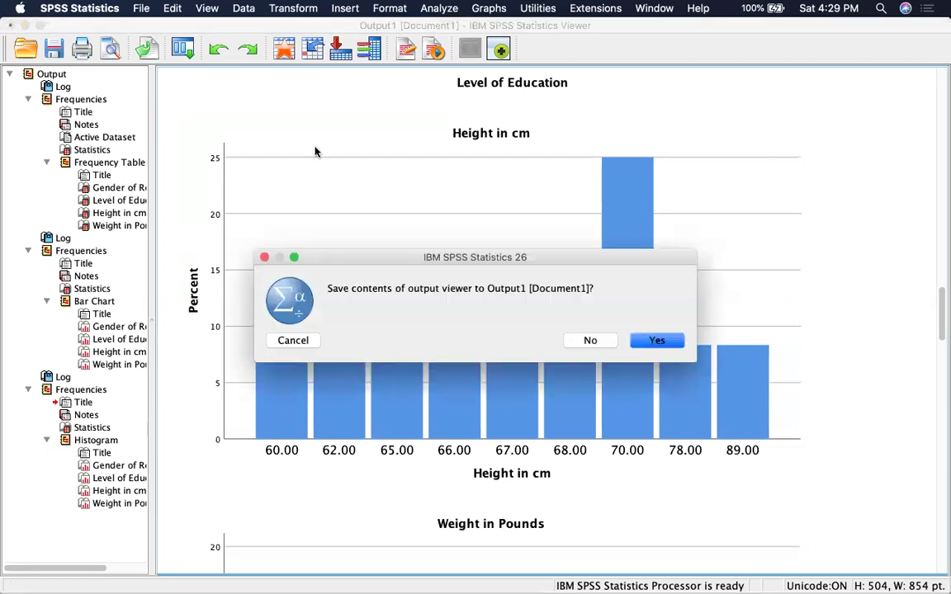
left_click(594, 339)
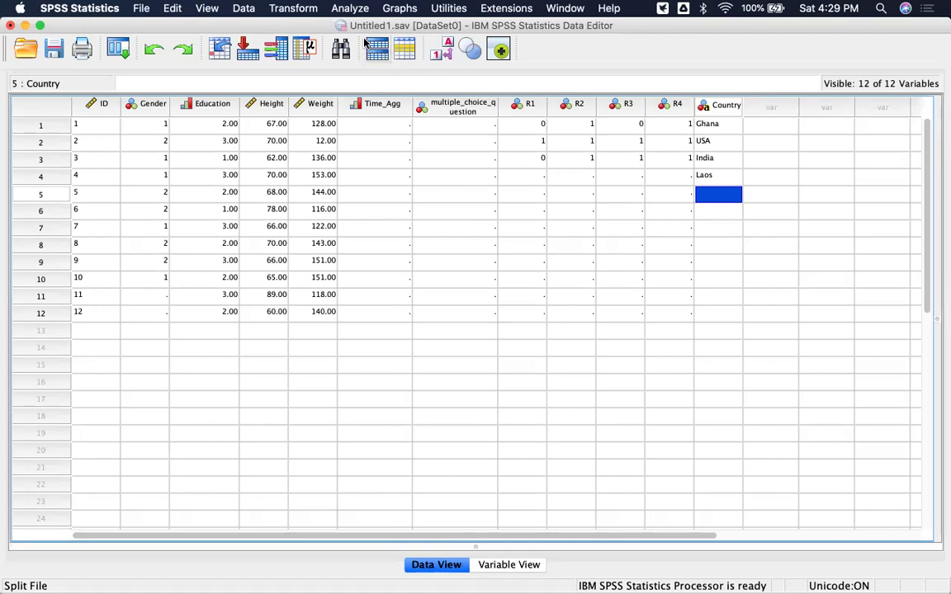
Start a Means comparison with Height in cm as the dependent variable
left_click(352, 9)
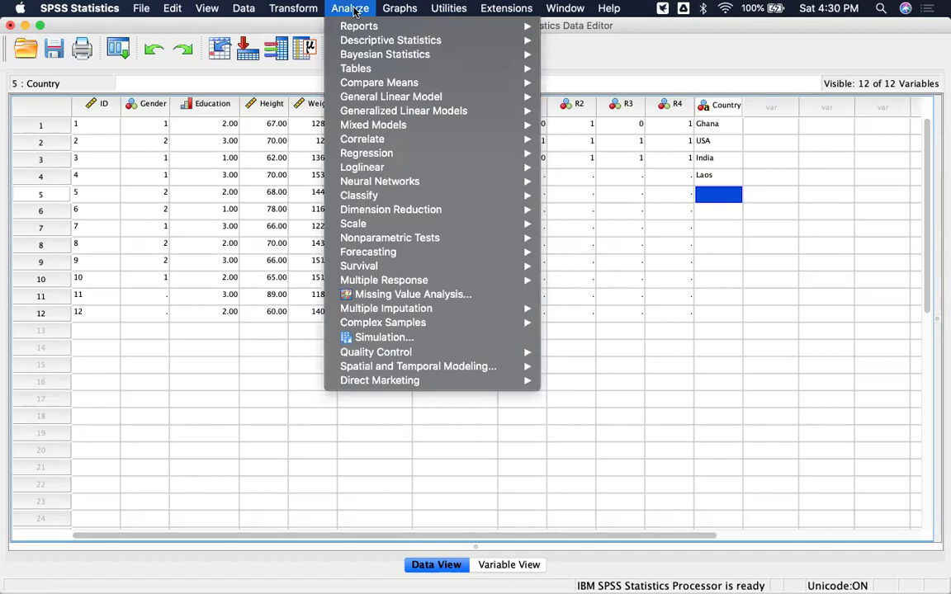
mouse_move(413, 43)
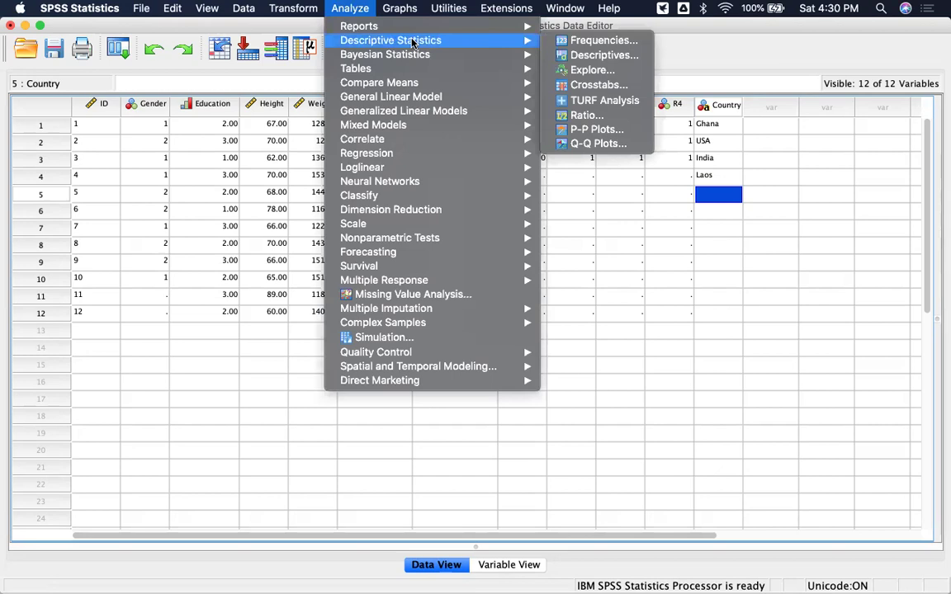
mouse_move(412, 84)
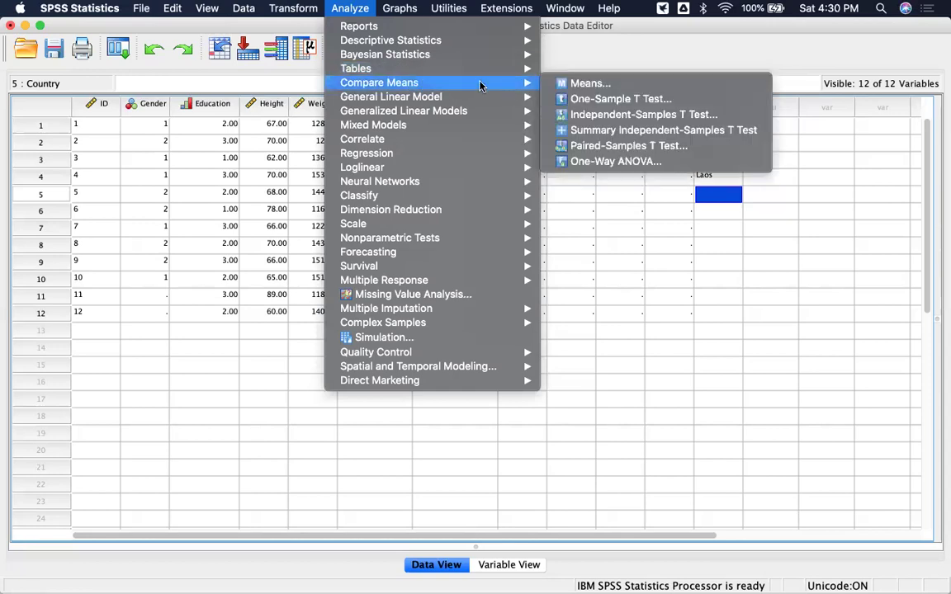
left_click(588, 83)
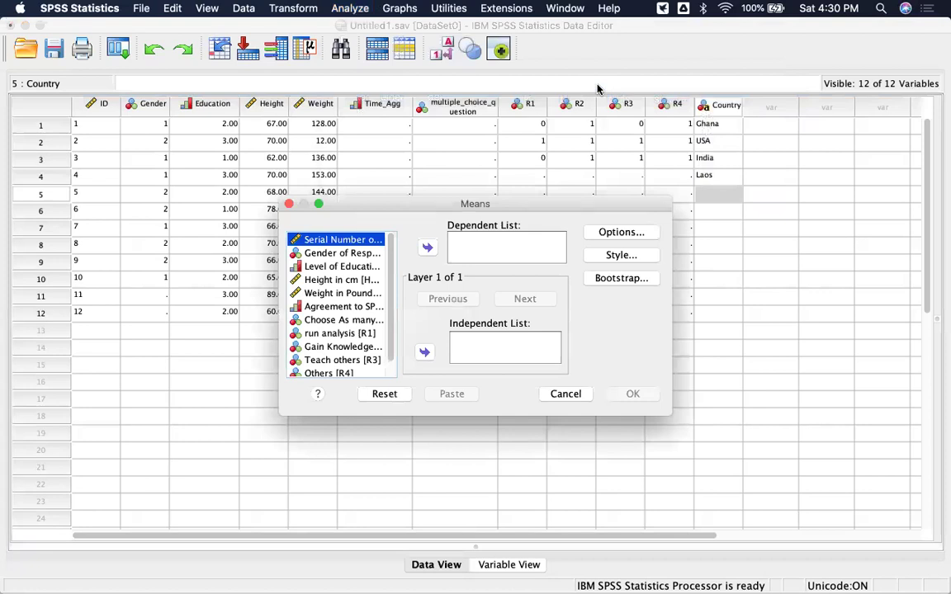
left_click(312, 281)
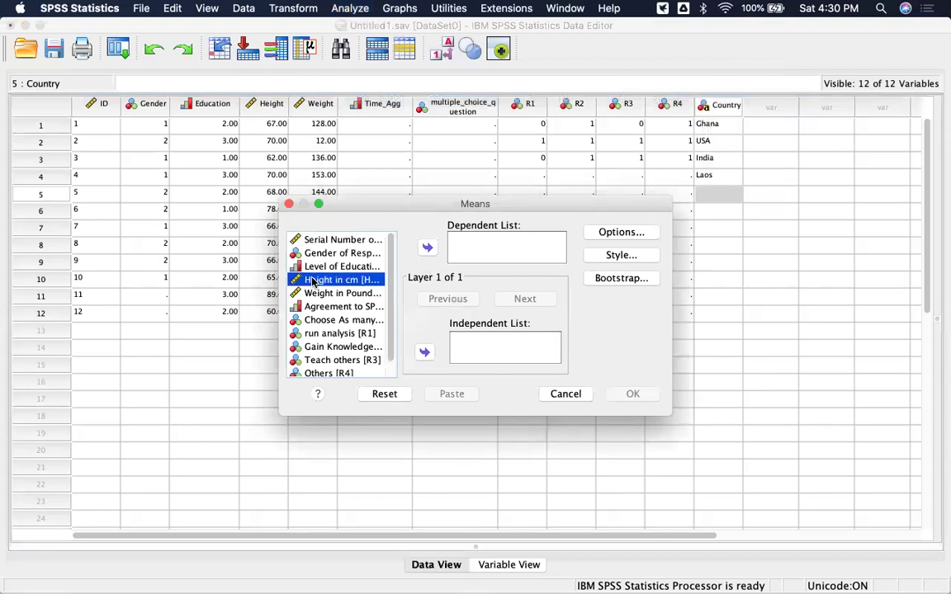
left_click(427, 247)
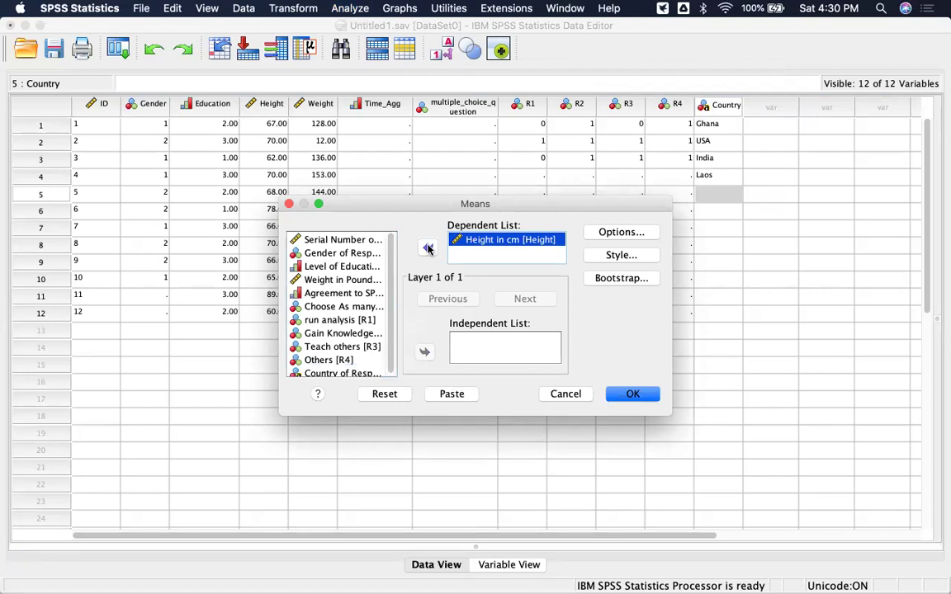
Set Gender of Respondents as the independent variable, then run the Means analysis and show its report in the enlarged output window
left_click(345, 253)
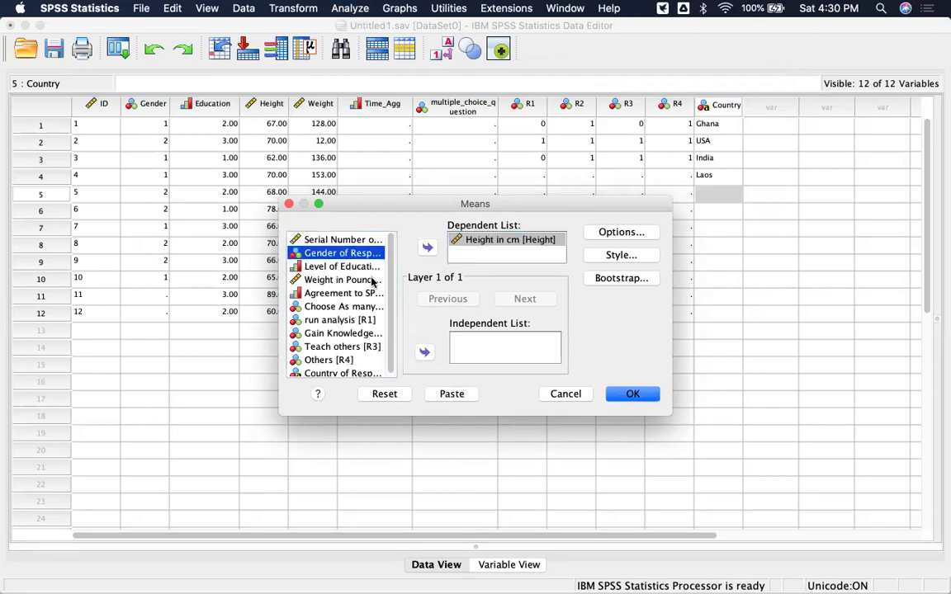
left_click(425, 353)
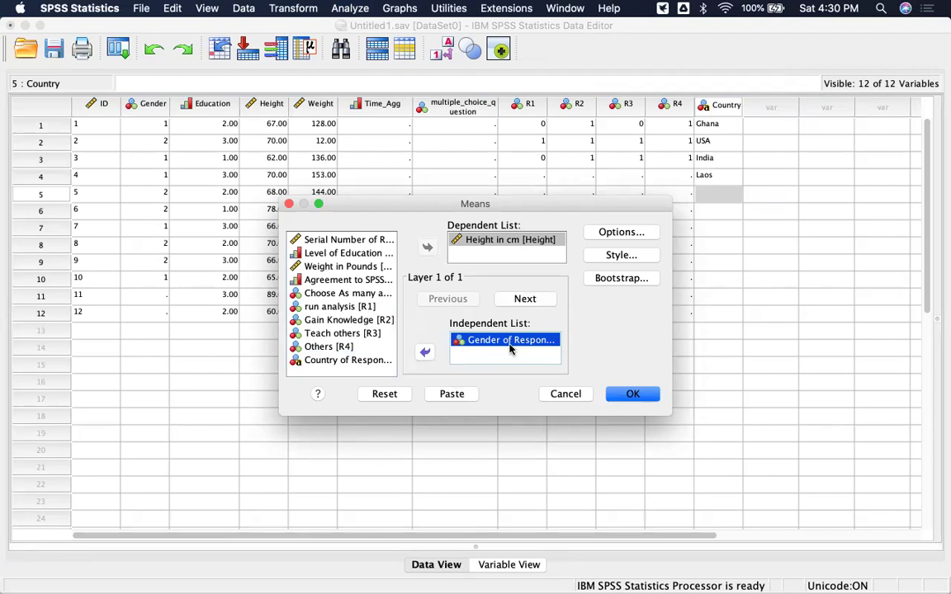
left_click(641, 401)
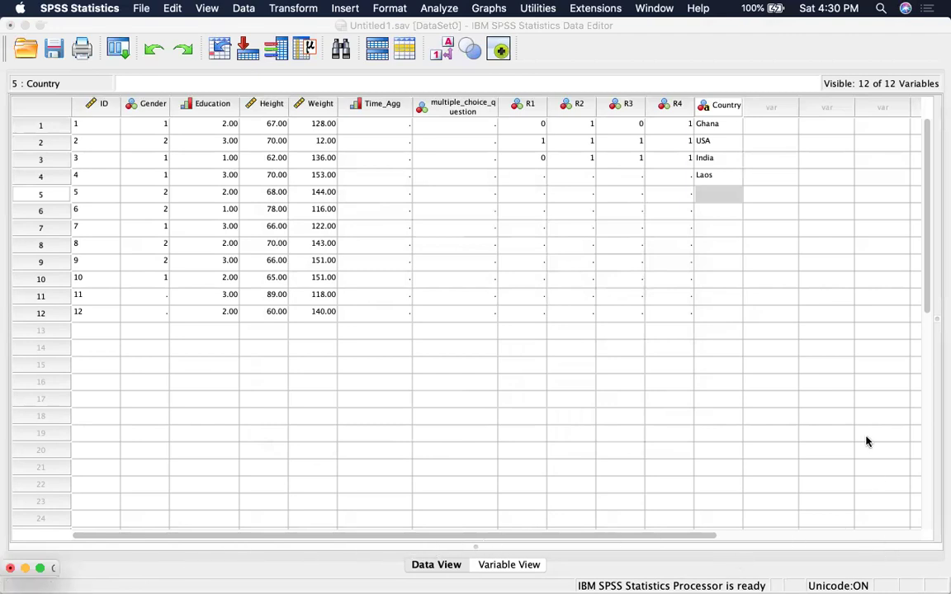
left_click(40, 569)
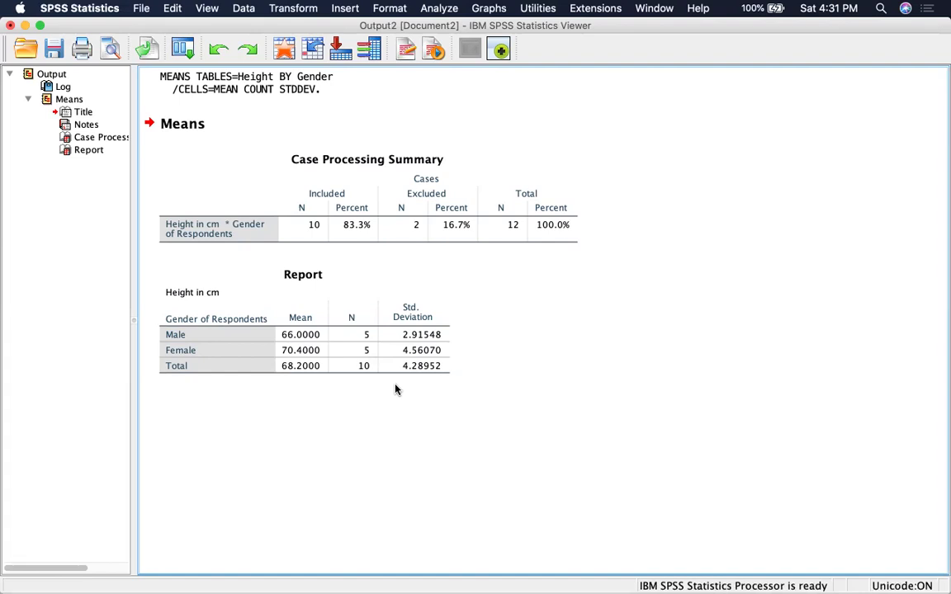
left_click(328, 282)
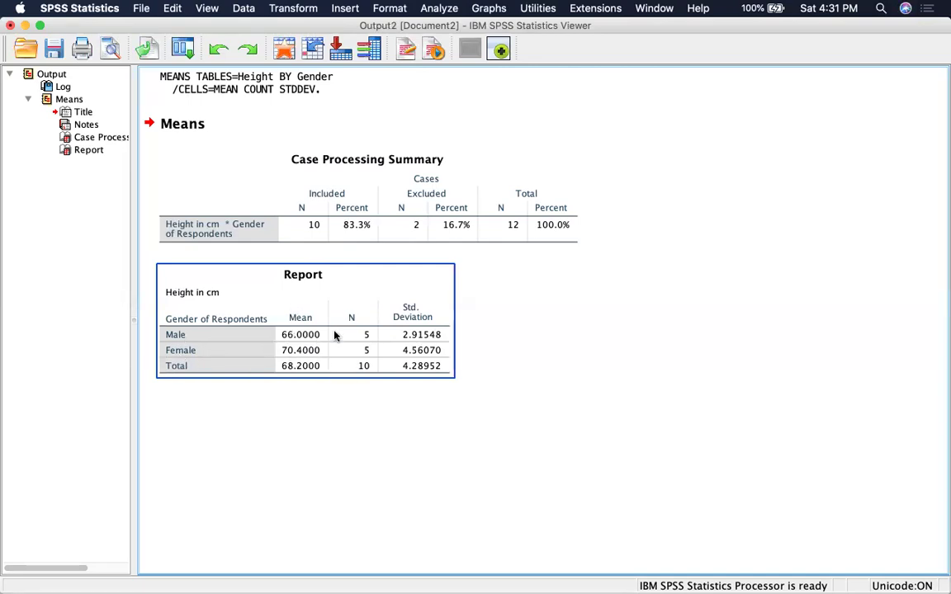
Reopen the Means analysis and remove Gender of Respondents and Height in cm from its variable lists
left_click(430, 10)
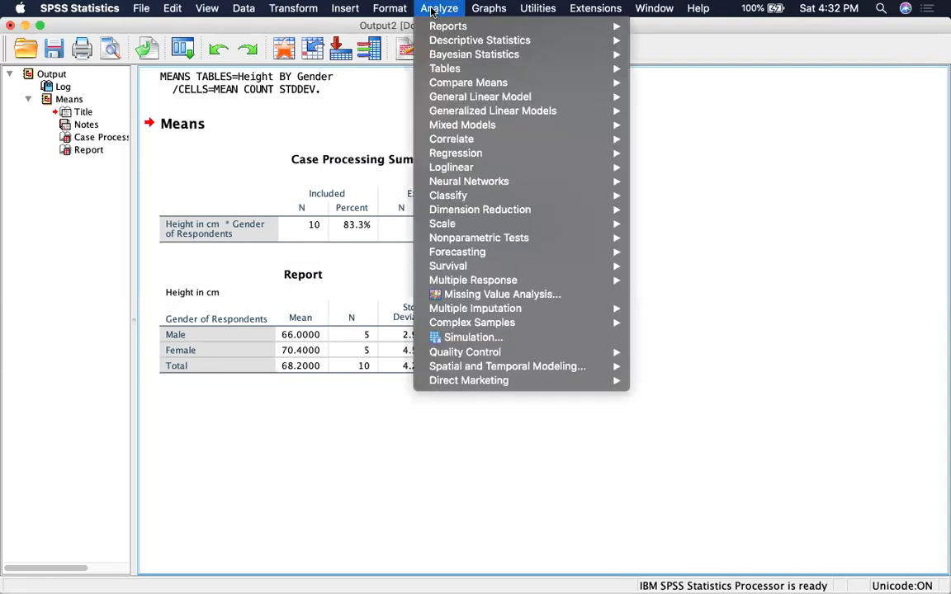
mouse_move(468, 84)
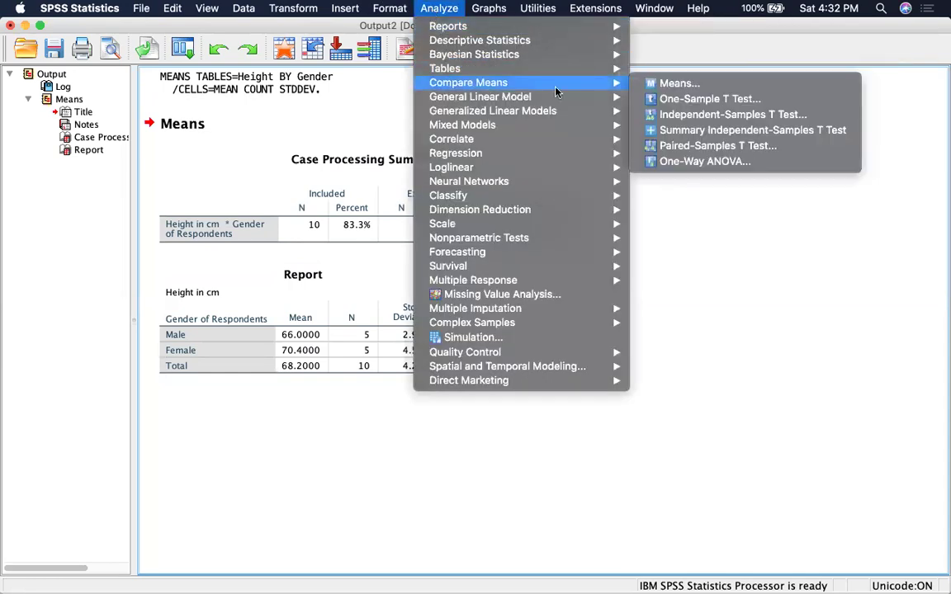
left_click(681, 83)
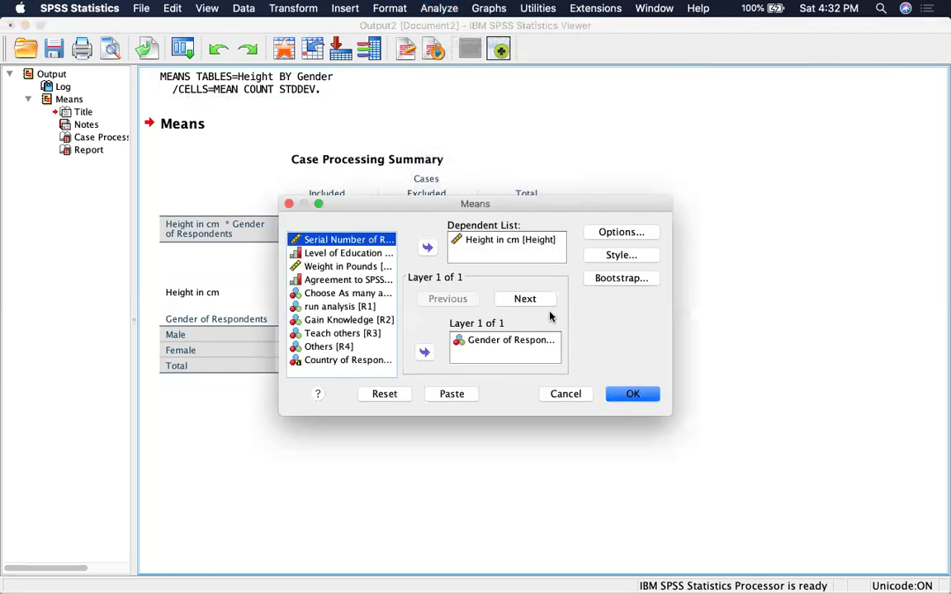
left_click(501, 341)
left_click(424, 353)
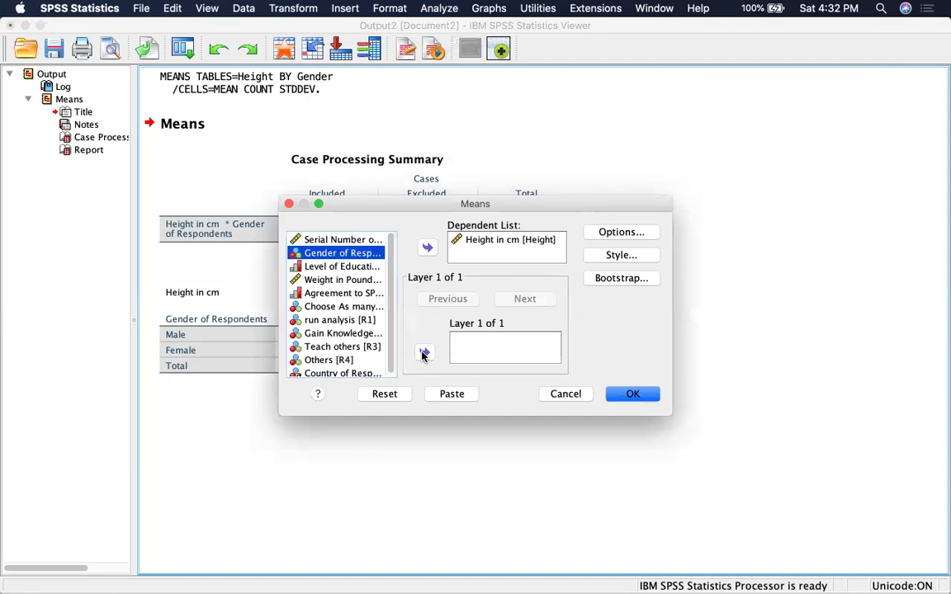
left_click(464, 239)
left_click(429, 248)
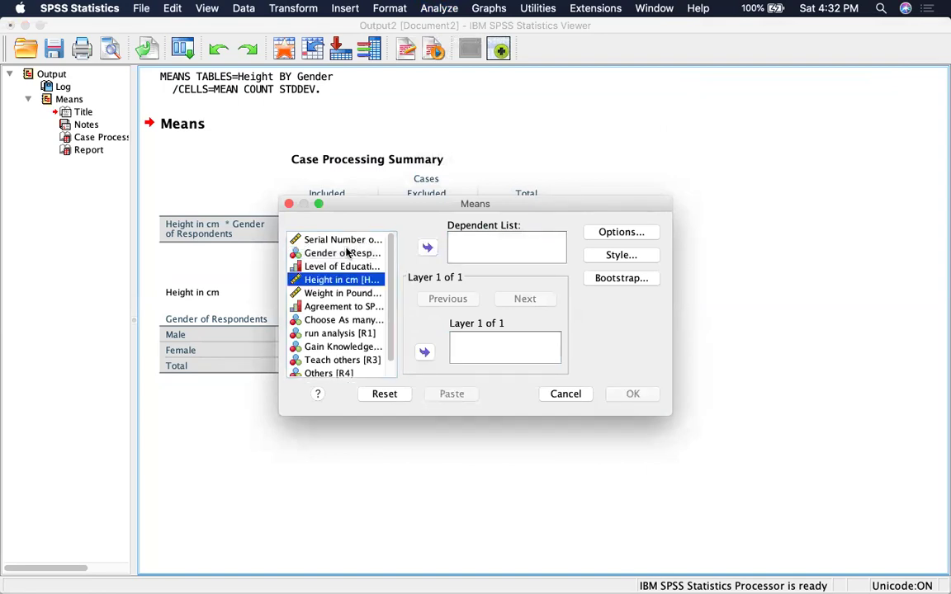
Run the Means analysis with Weight in Pounds as dependent and Level of Education as independent variable, and review its report
left_click(306, 293)
left_click(428, 247)
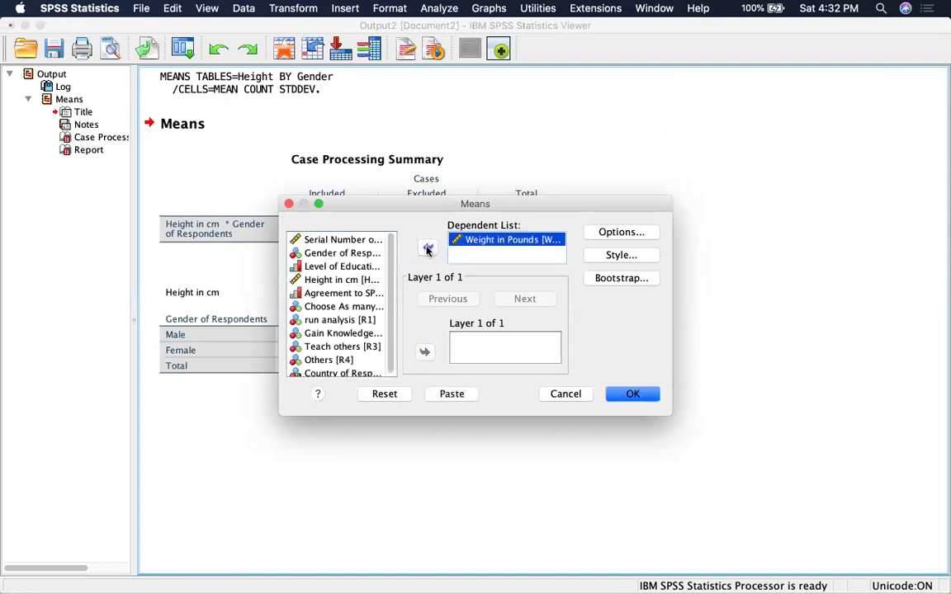
left_click(301, 266)
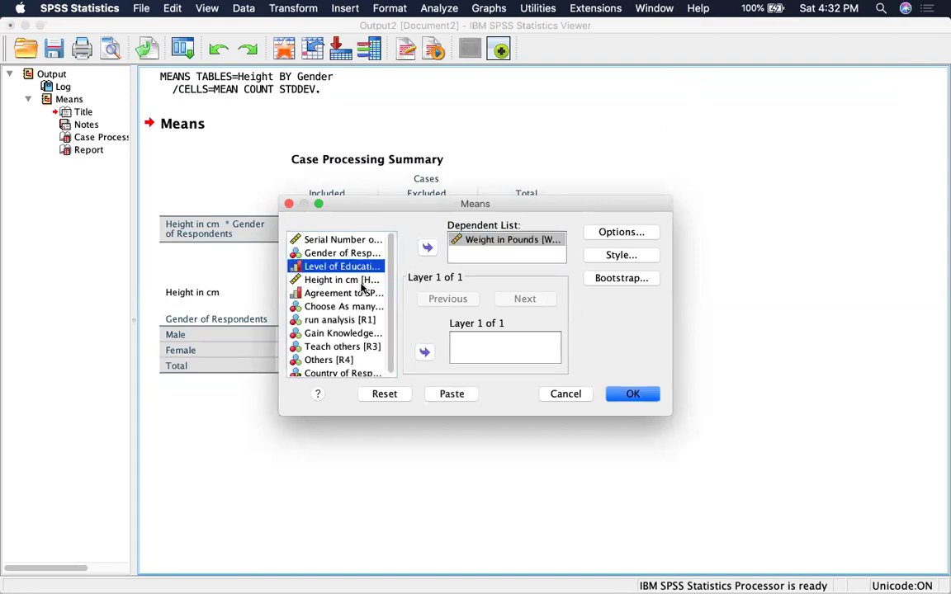
left_click(426, 353)
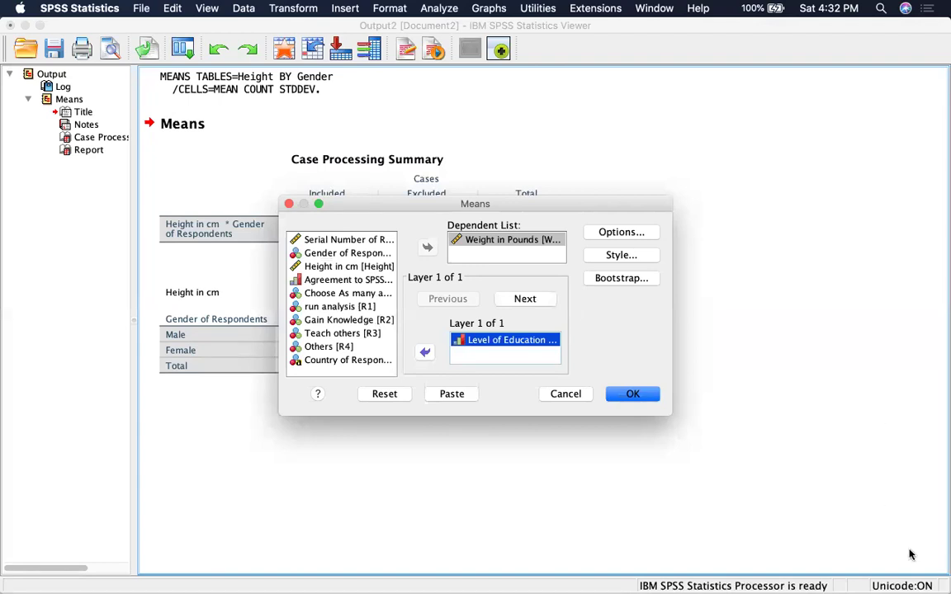
left_click(632, 395)
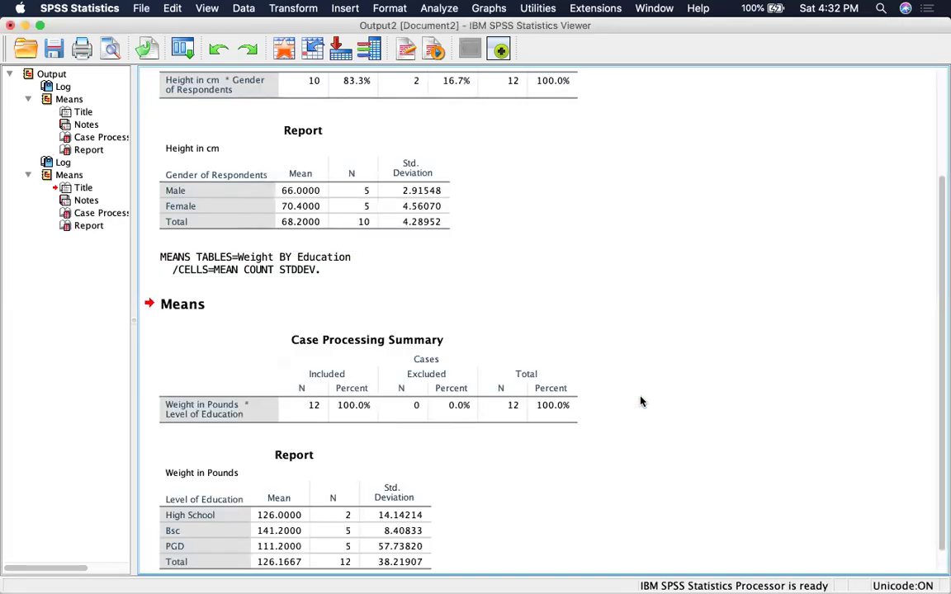
scroll(642, 402, "down", 2)
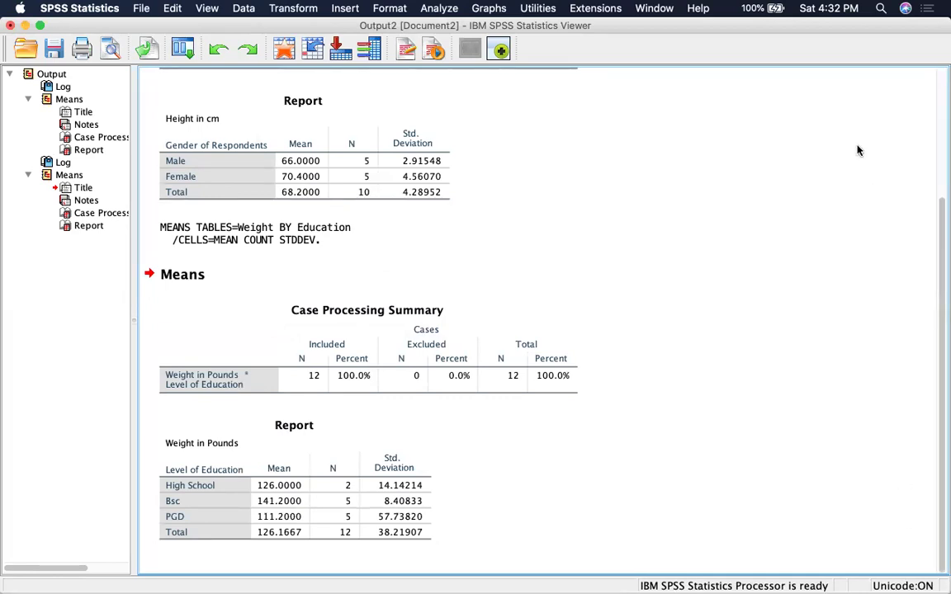
left_click(351, 472)
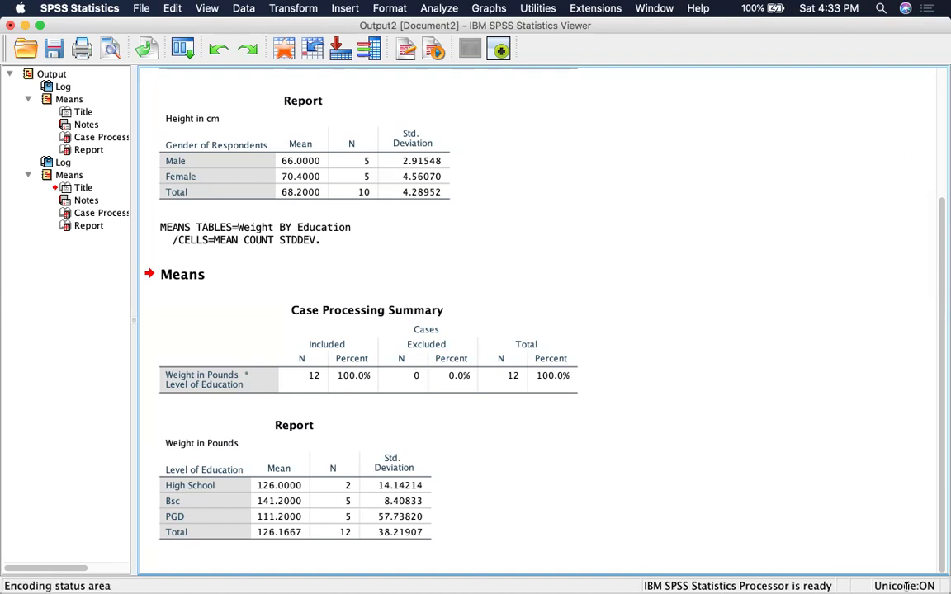
left_click(561, 228)
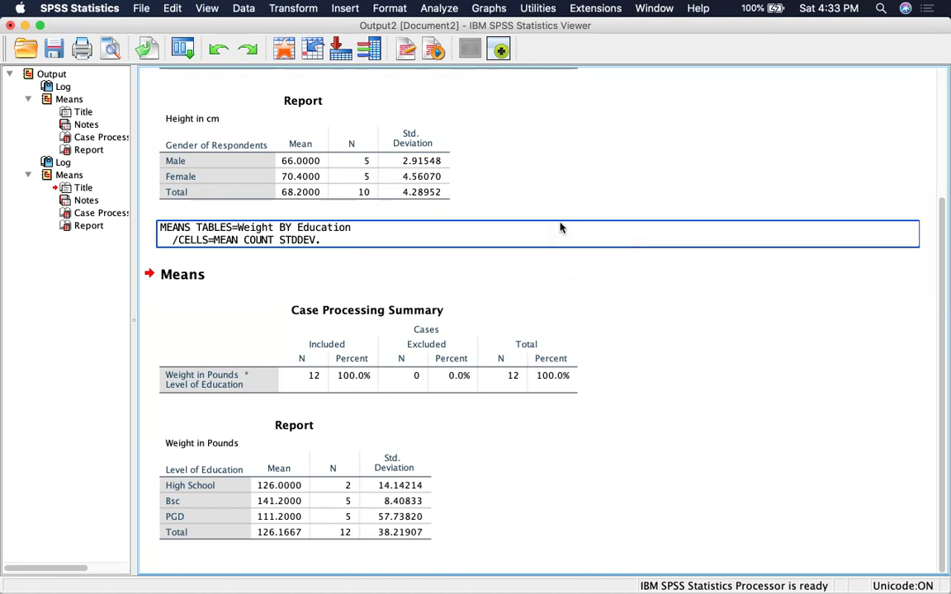
left_click(493, 9)
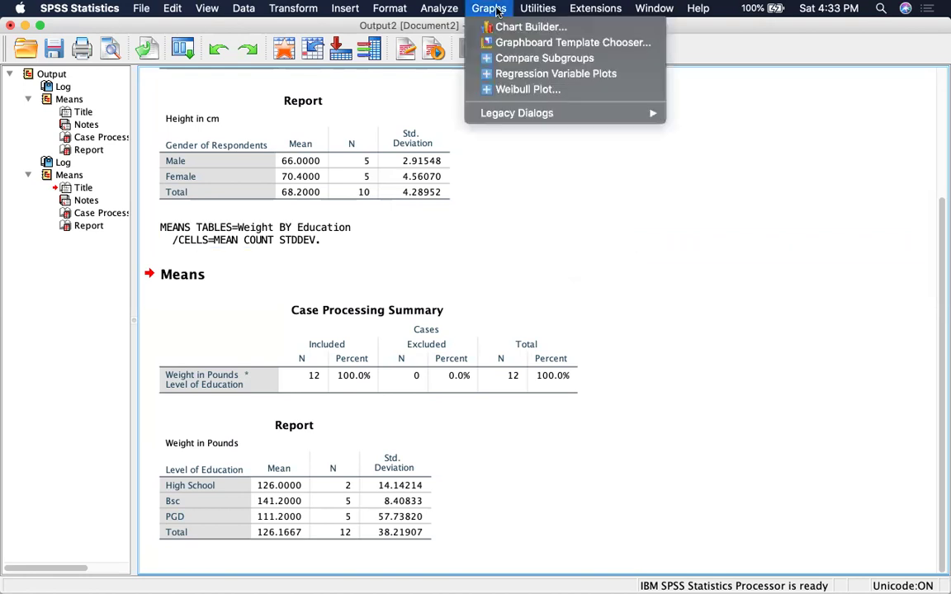
mouse_move(538, 8)
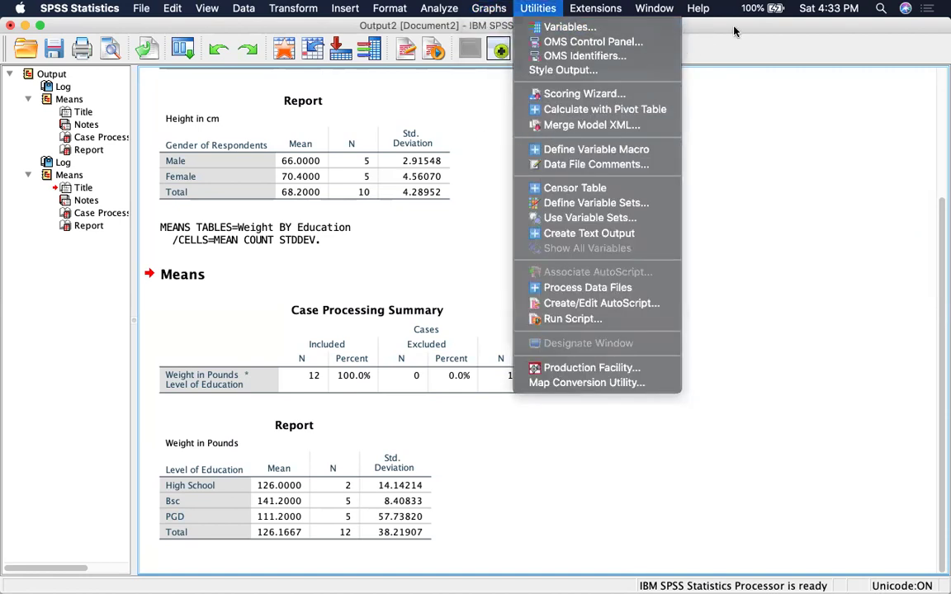
left_click(776, 19)
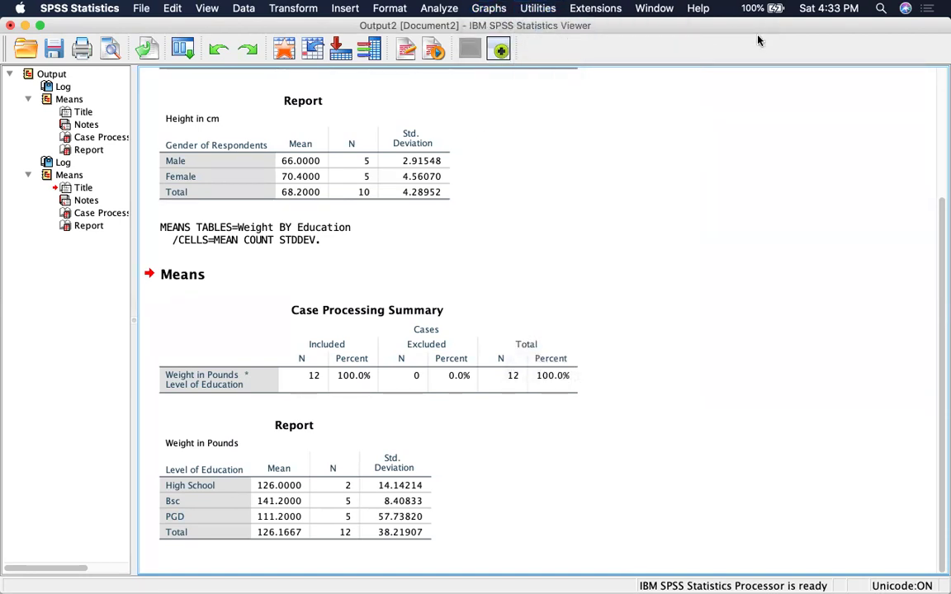
Set up a simple bar chart in Chart Builder with Level of Education on the x-axis
left_click(494, 10)
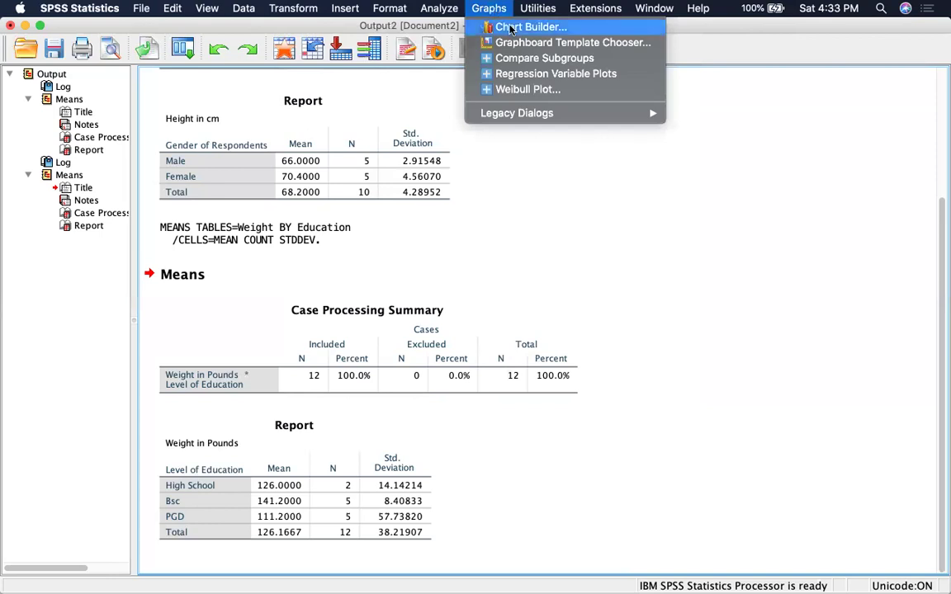
left_click(509, 28)
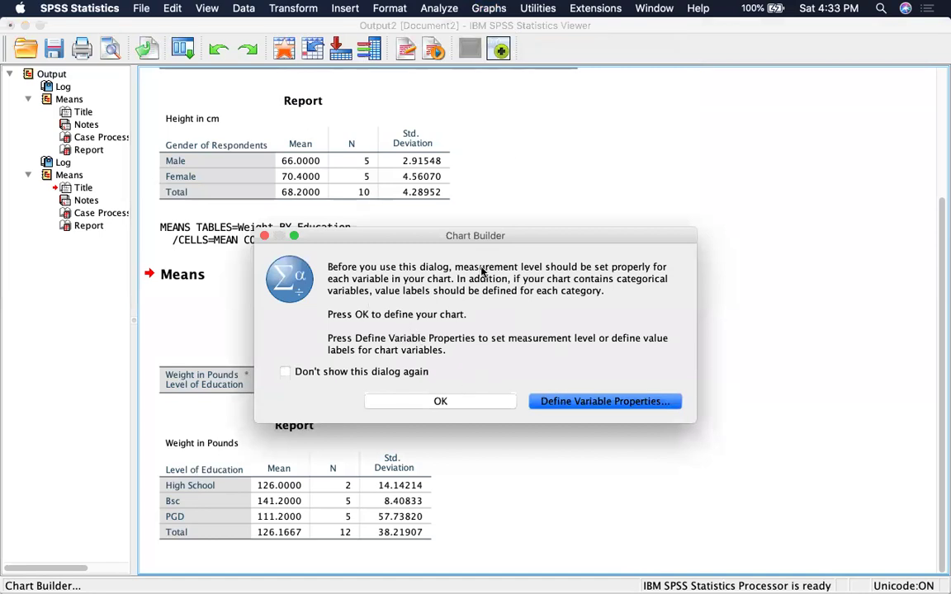
left_click(472, 400)
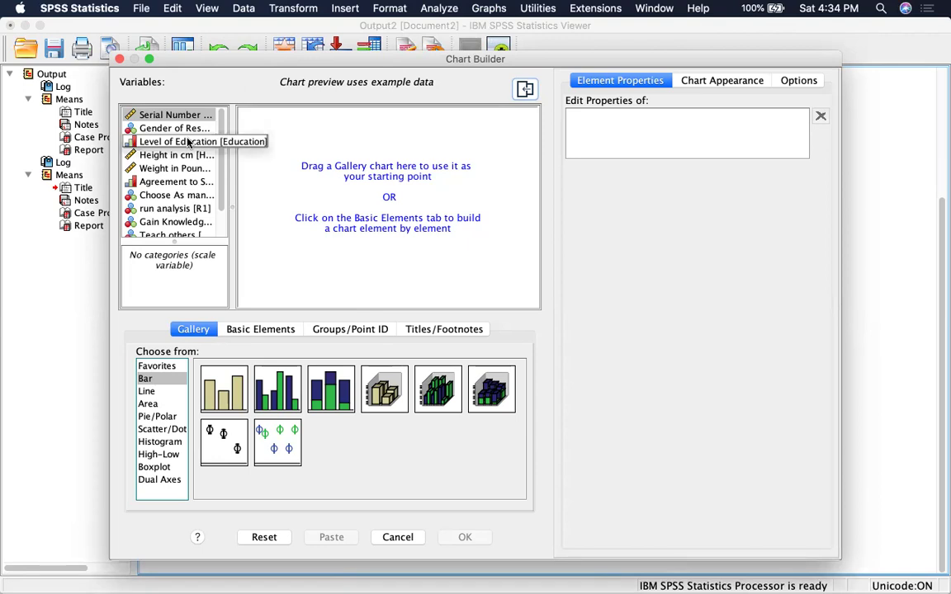
left_click(221, 397)
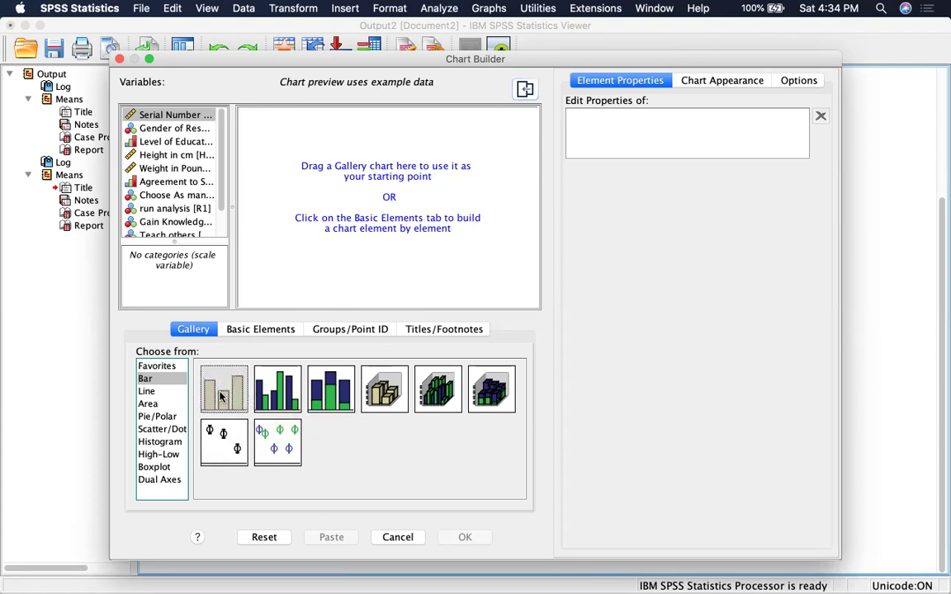
left_click_drag(220, 397, 373, 182)
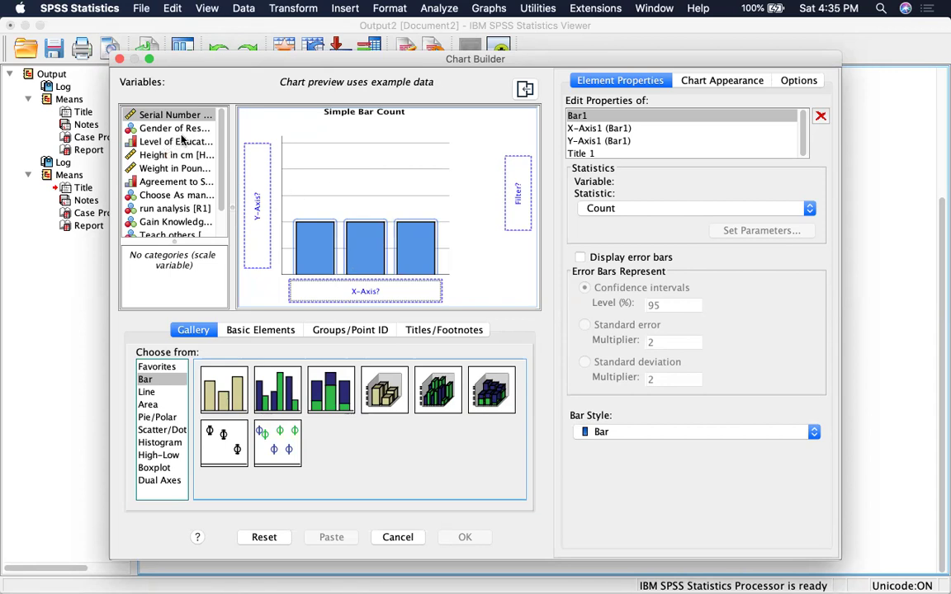
left_click_drag(163, 144, 324, 296)
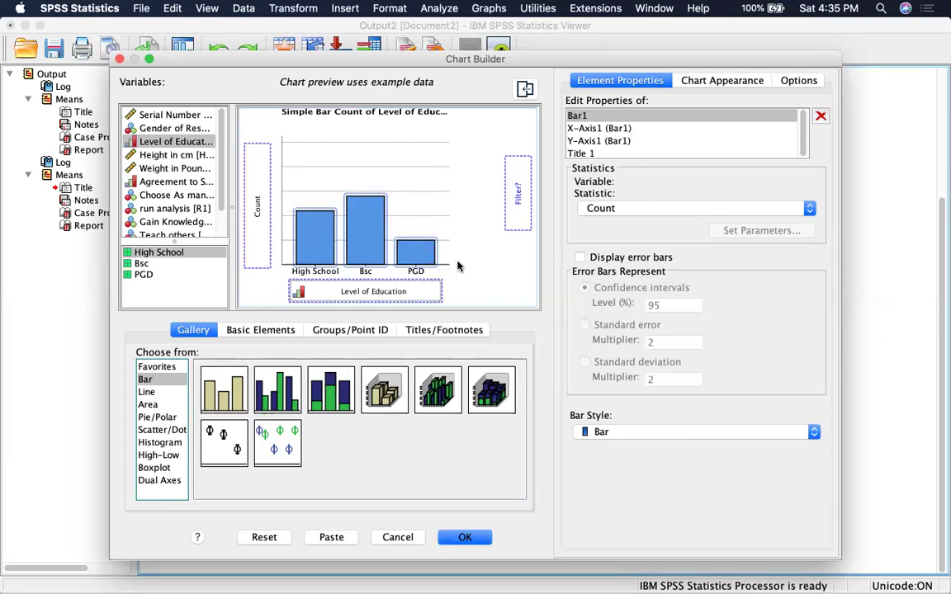
Set the statistic of the Level of Education bar chart to Percentage and check the chart's other statistics and preview options
left_click(809, 210)
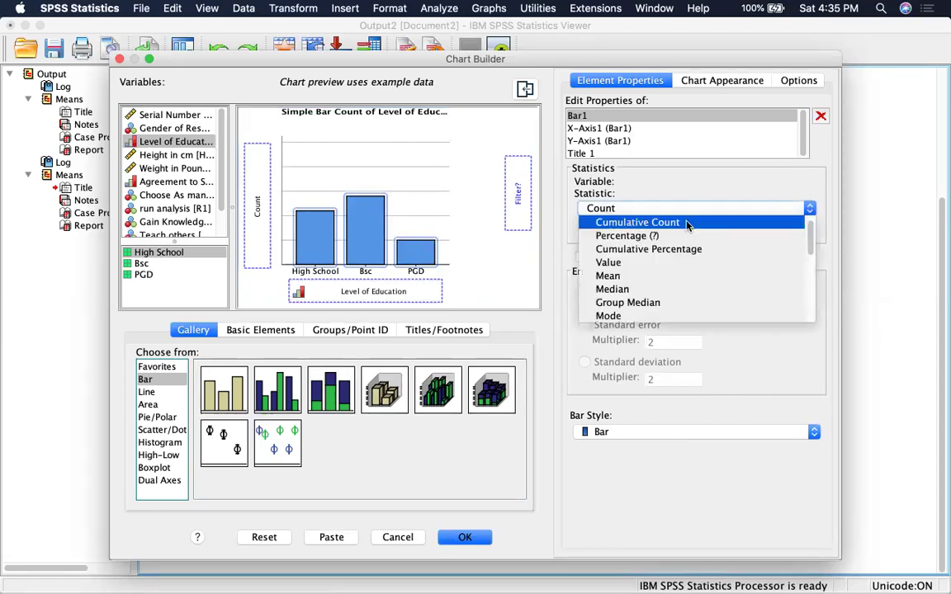
left_click(637, 237)
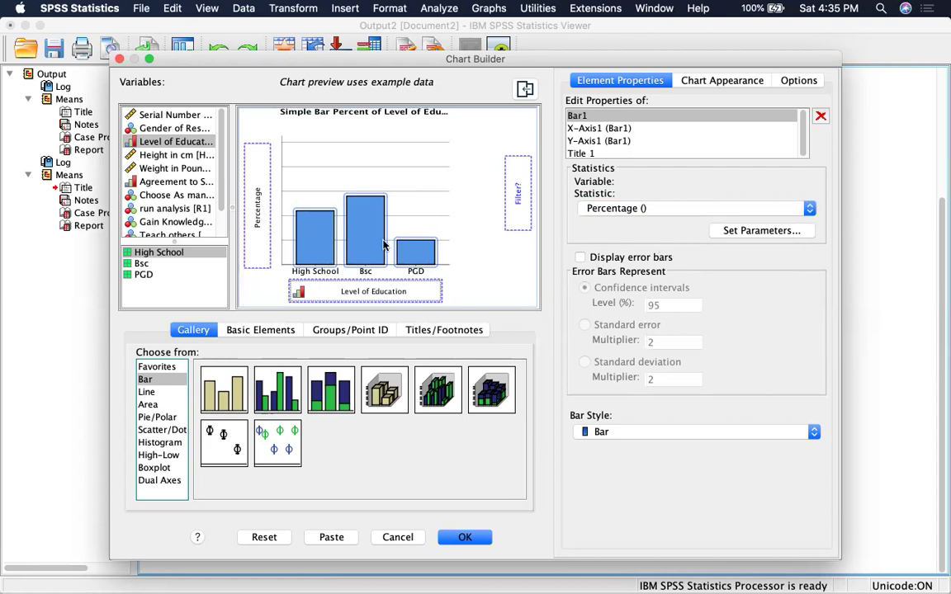
left_click(743, 208)
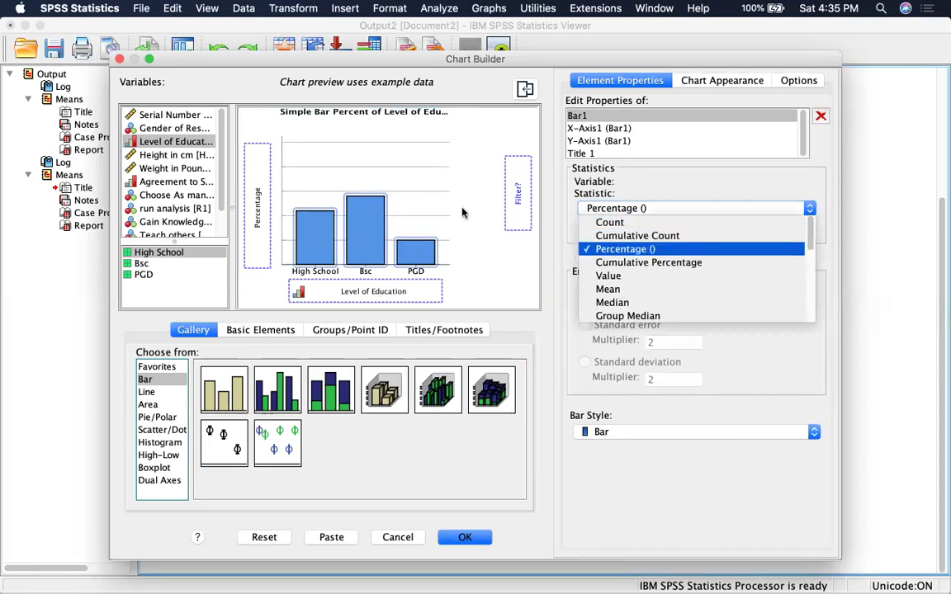
left_click(450, 243)
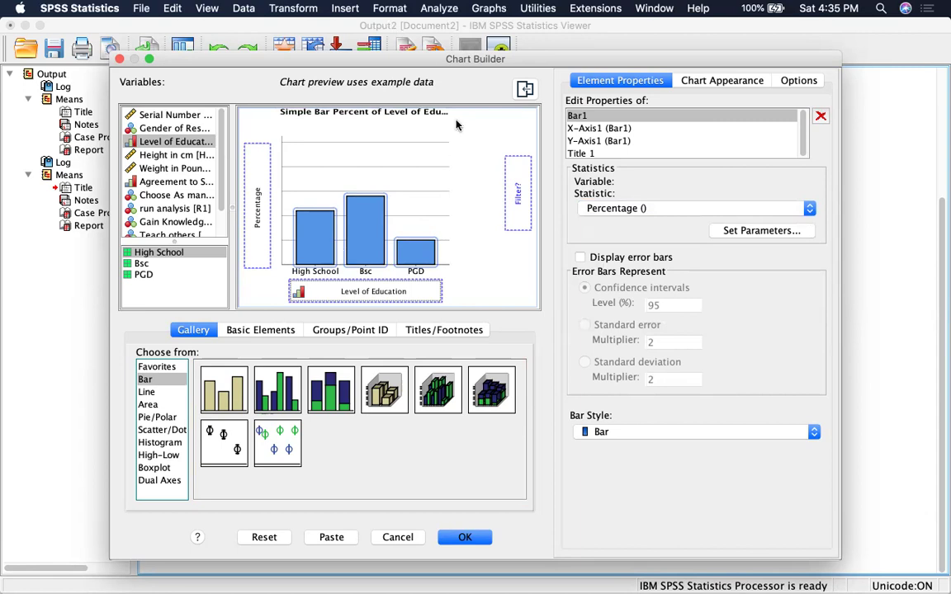
right_click(360, 212)
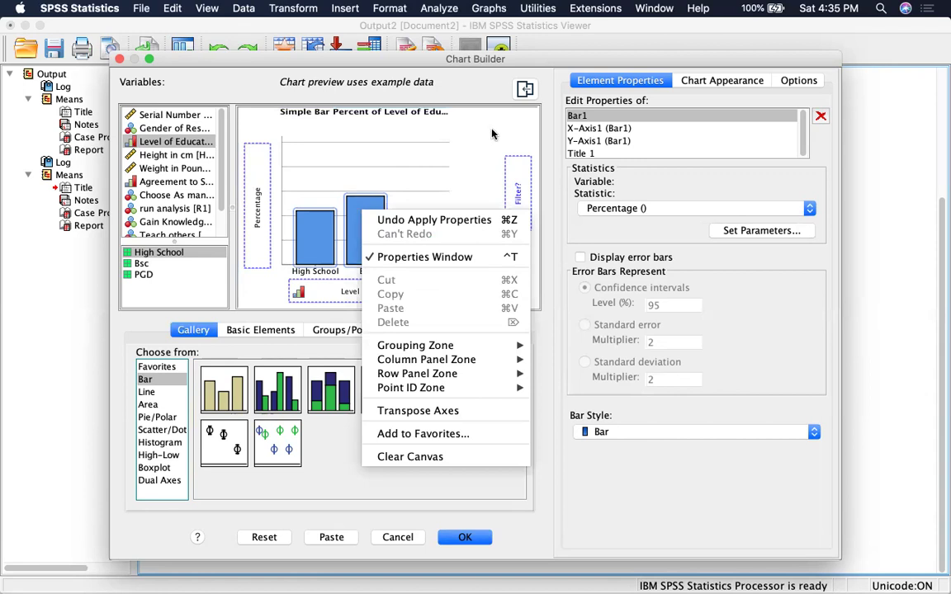
left_click(543, 59)
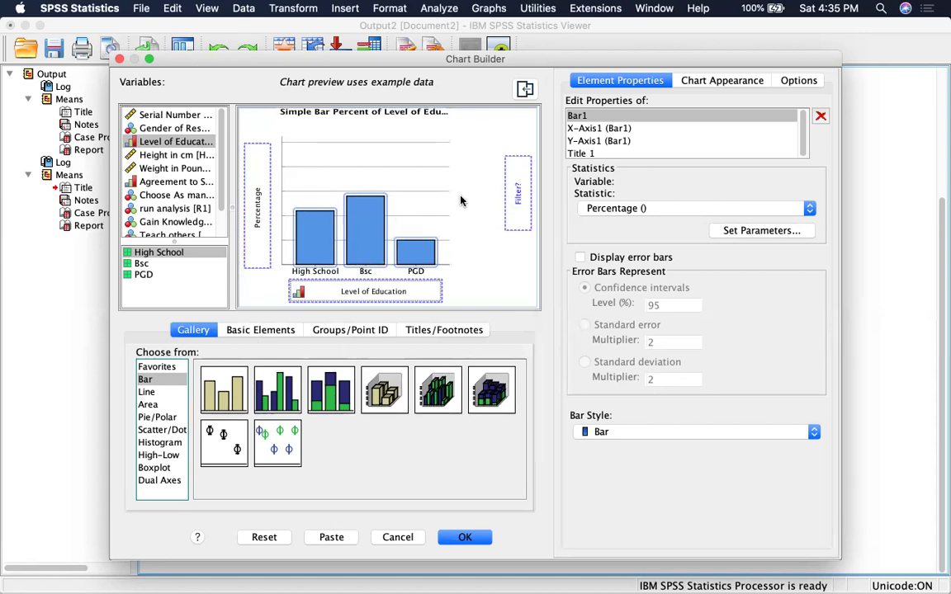
Replace the chart with a simple histogram that has Weight in Pounds on the x-axis
left_click(151, 445)
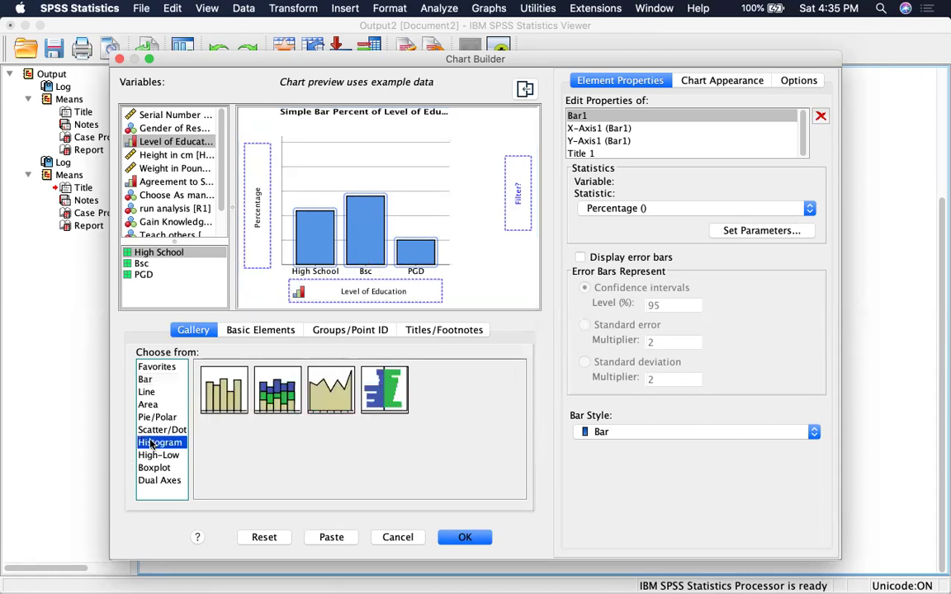
left_click_drag(222, 384, 365, 199)
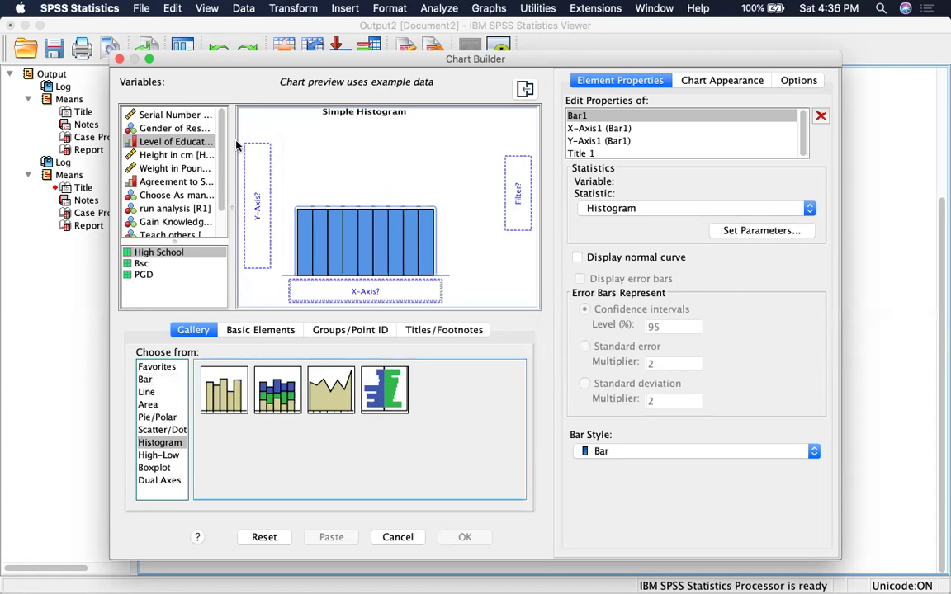
left_click(171, 170)
left_click_drag(172, 169, 325, 289)
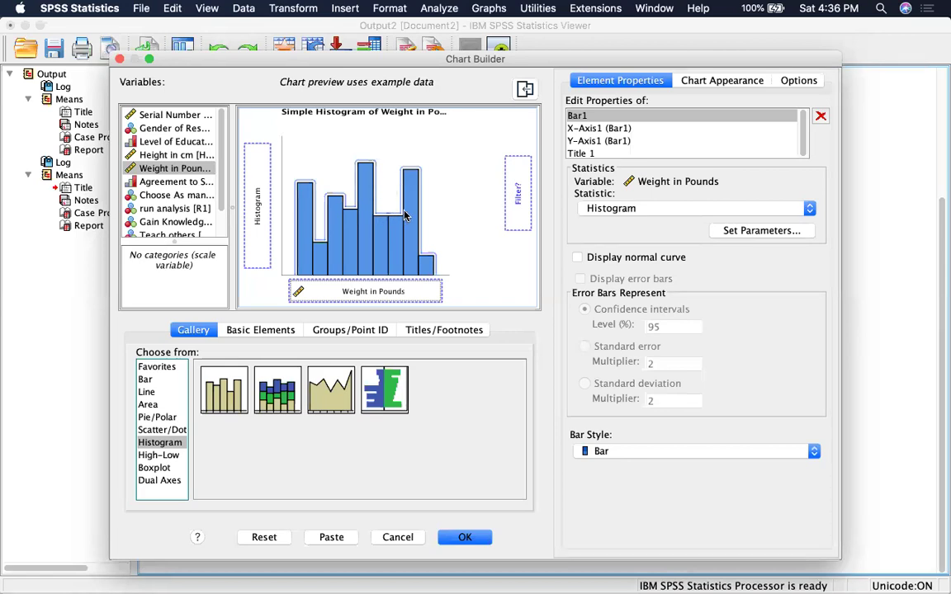
Replace the histogram with a pie chart sliced by Agreement to SPSS time, then close Chart Builder without creating a chart
left_click(159, 417)
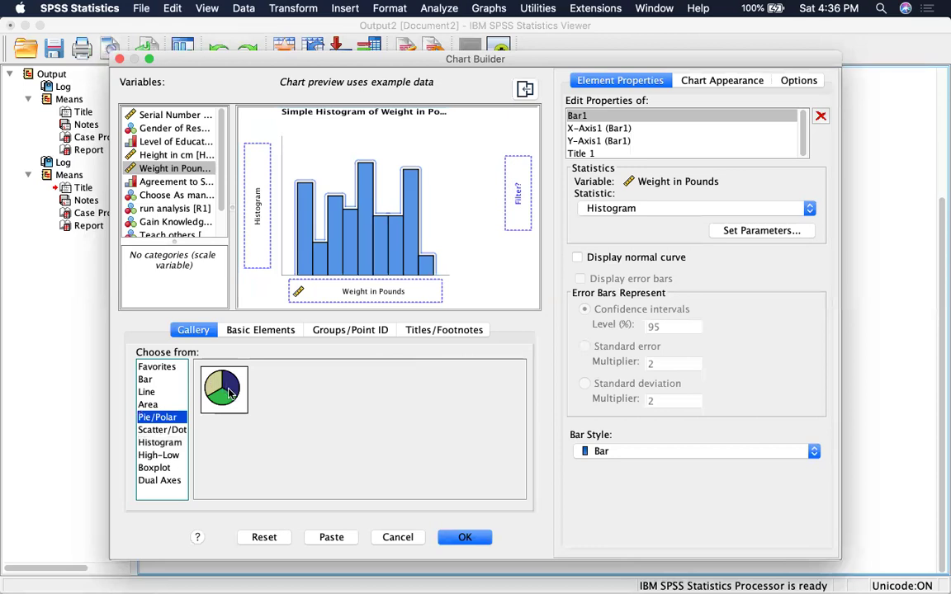
left_click_drag(223, 388, 371, 211)
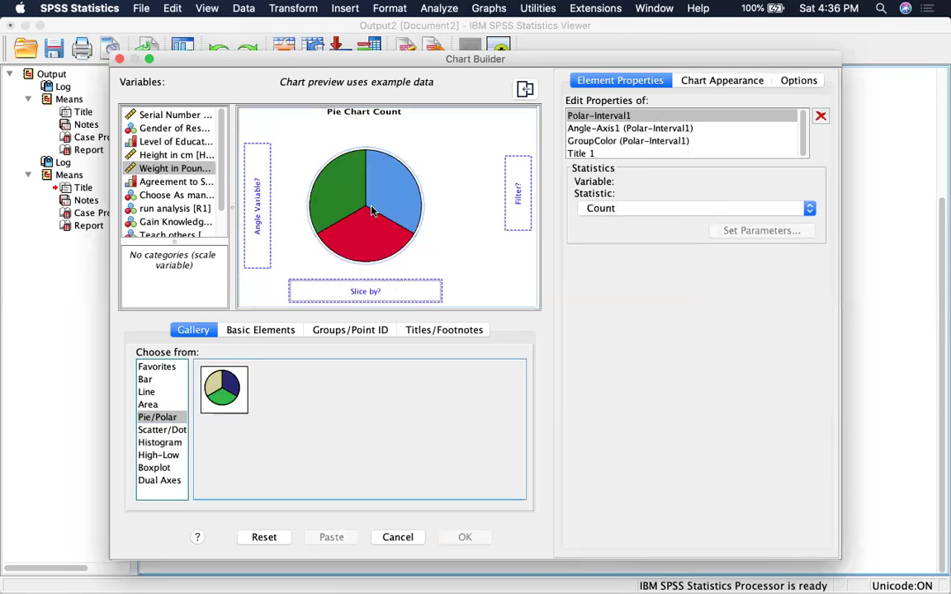
left_click(159, 185)
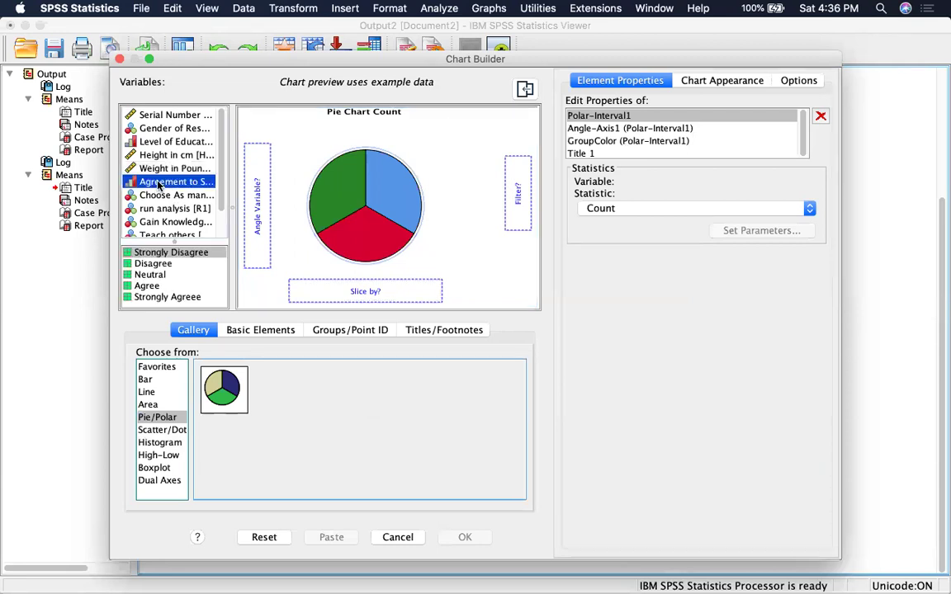
left_click_drag(159, 184, 323, 293)
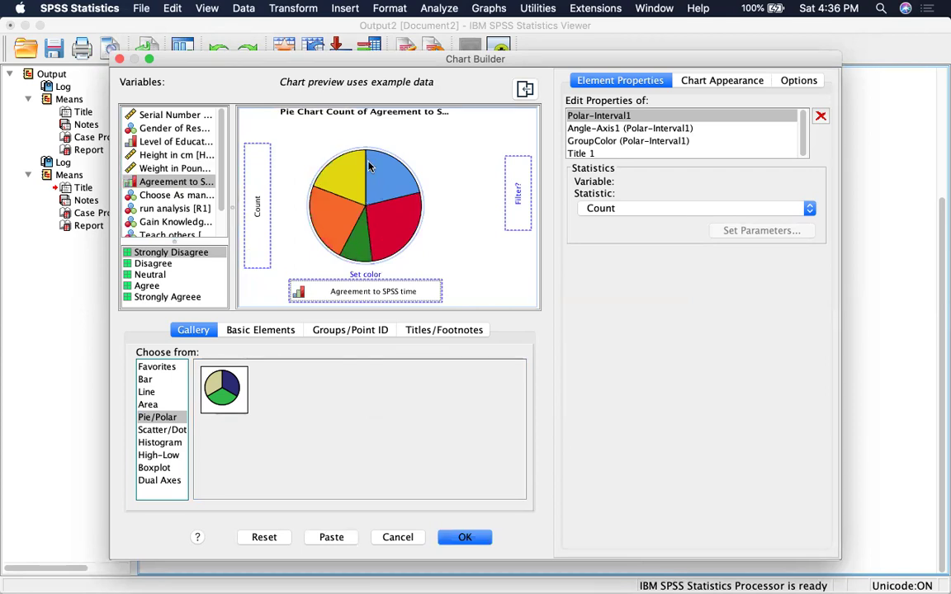
right_click(382, 199)
left_click(361, 215)
left_click(118, 59)
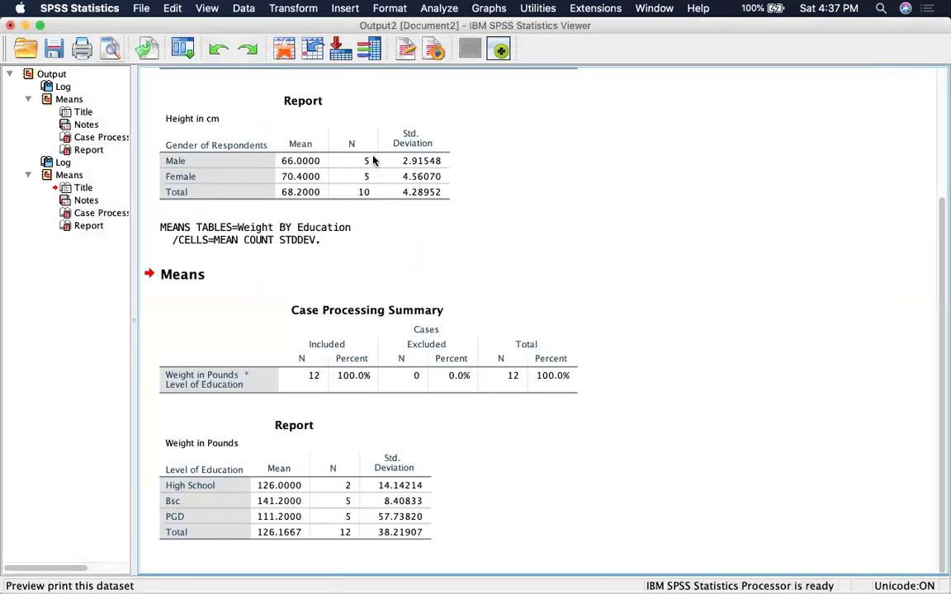
left_click(440, 8)
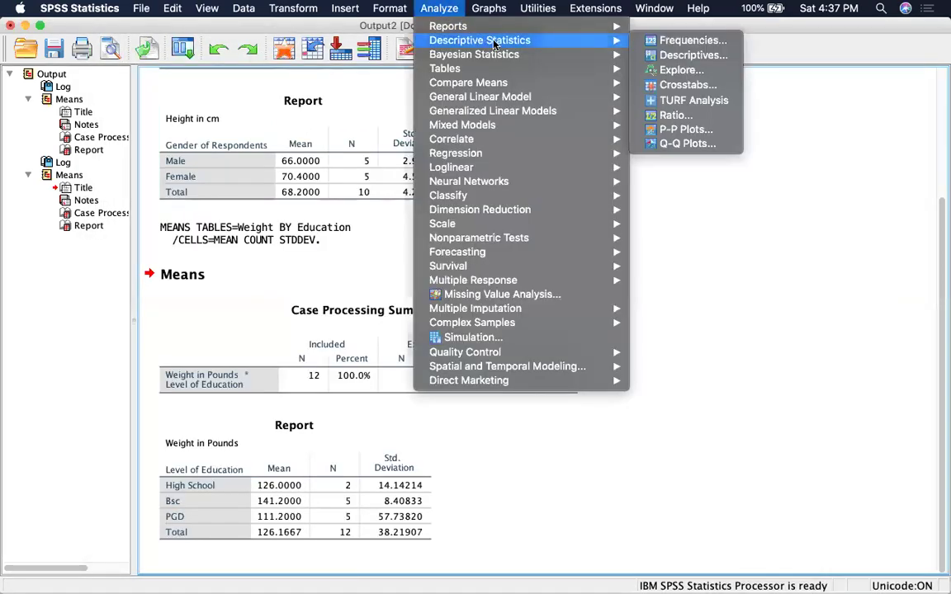
mouse_move(464, 43)
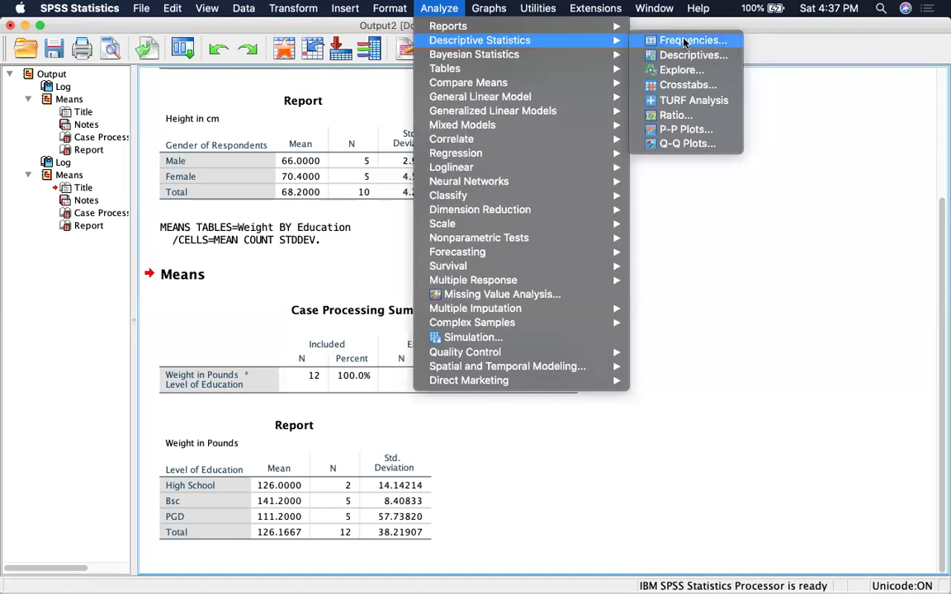
mouse_move(613, 32)
mouse_move(543, 40)
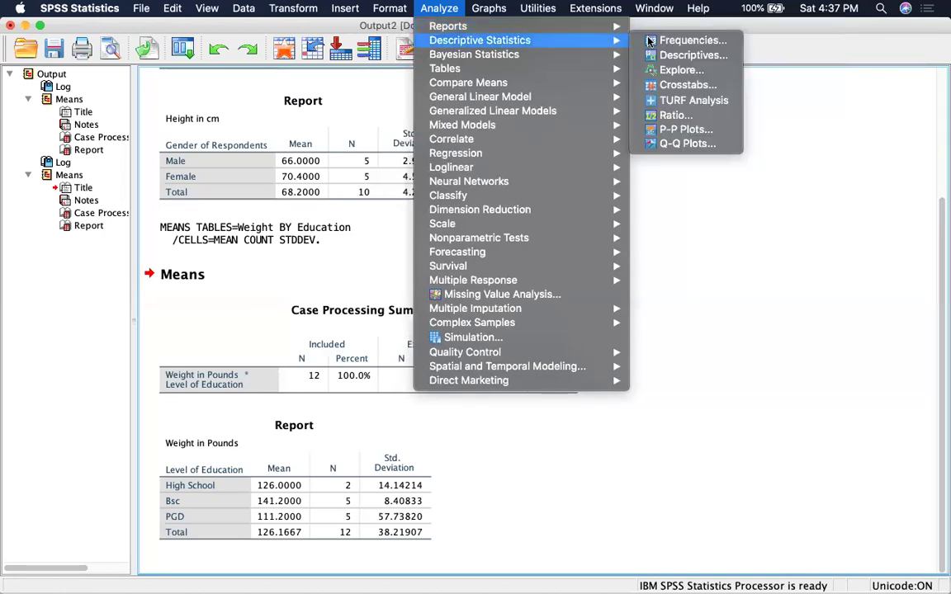
left_click(690, 55)
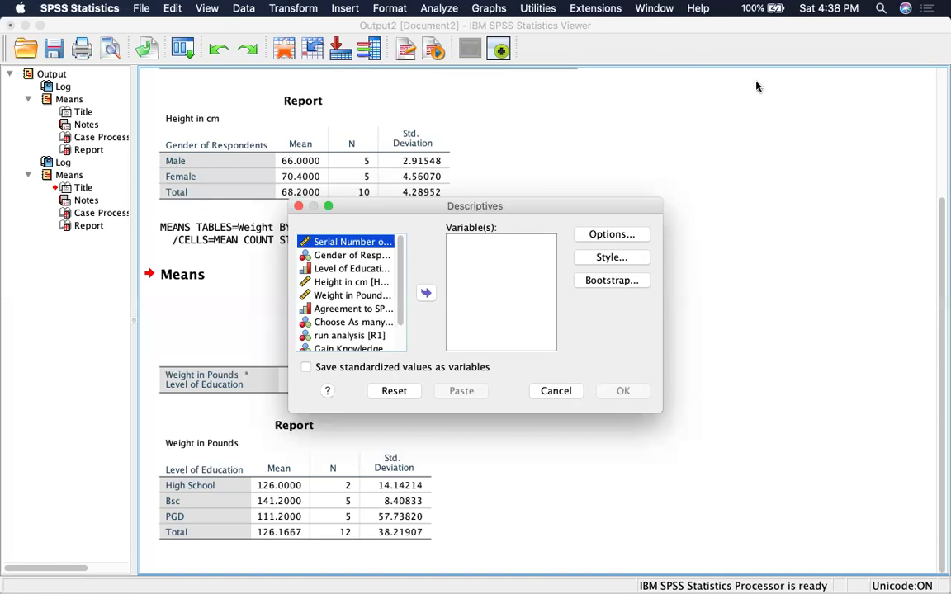
left_click(559, 393)
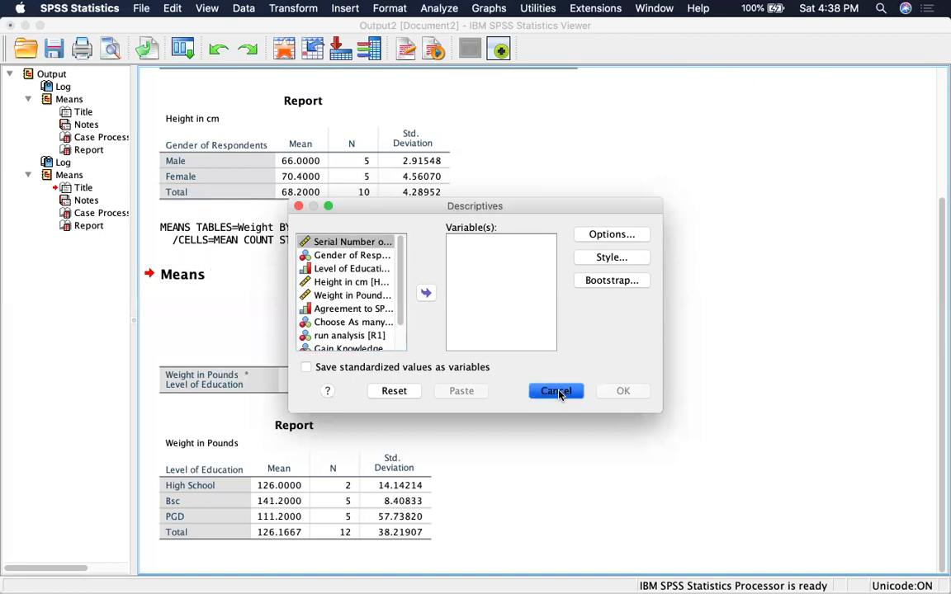
Examine which statistics the Frequencies analysis offers, then cancel it without running
left_click(439, 8)
mouse_move(463, 27)
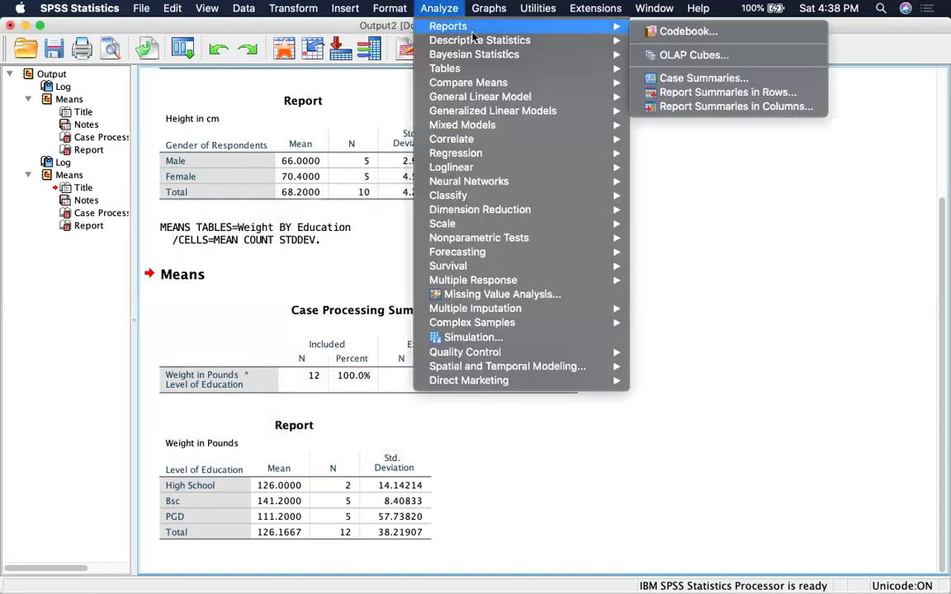
mouse_move(611, 40)
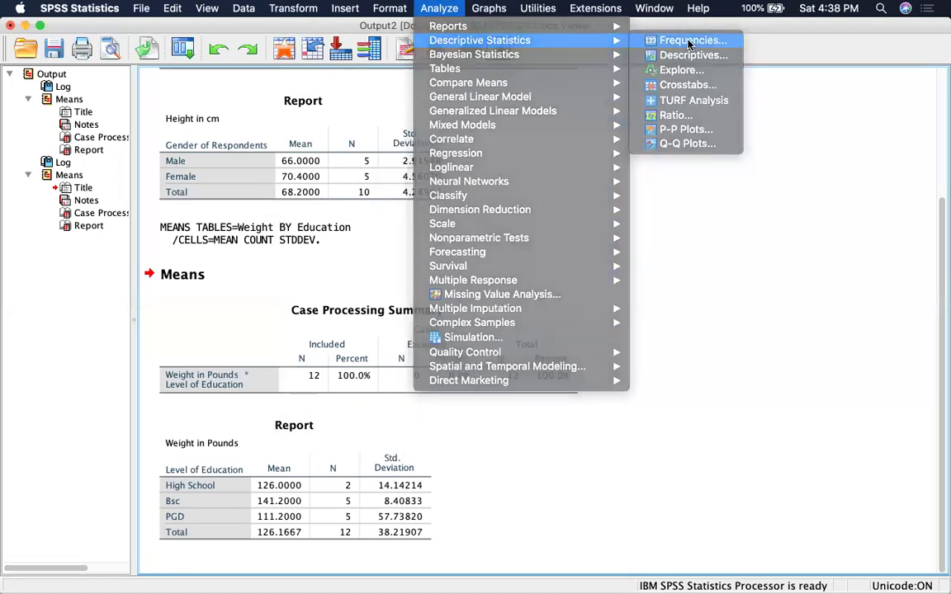
left_click(689, 41)
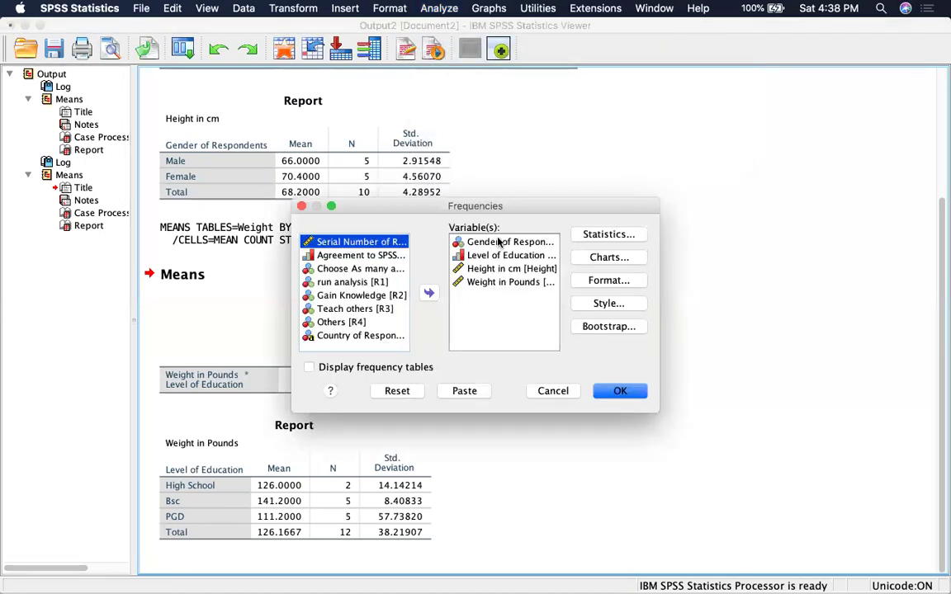
left_click(609, 234)
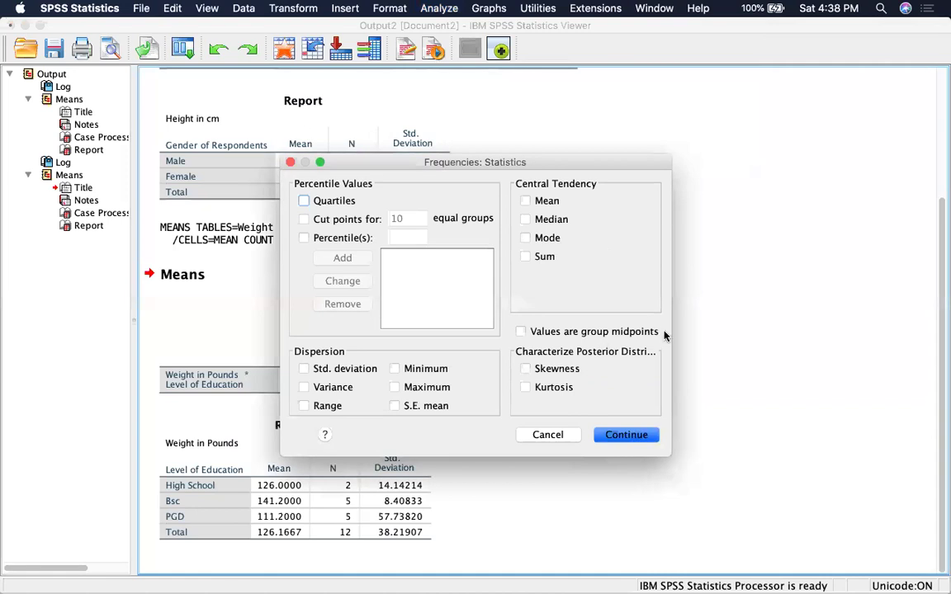
left_click(548, 435)
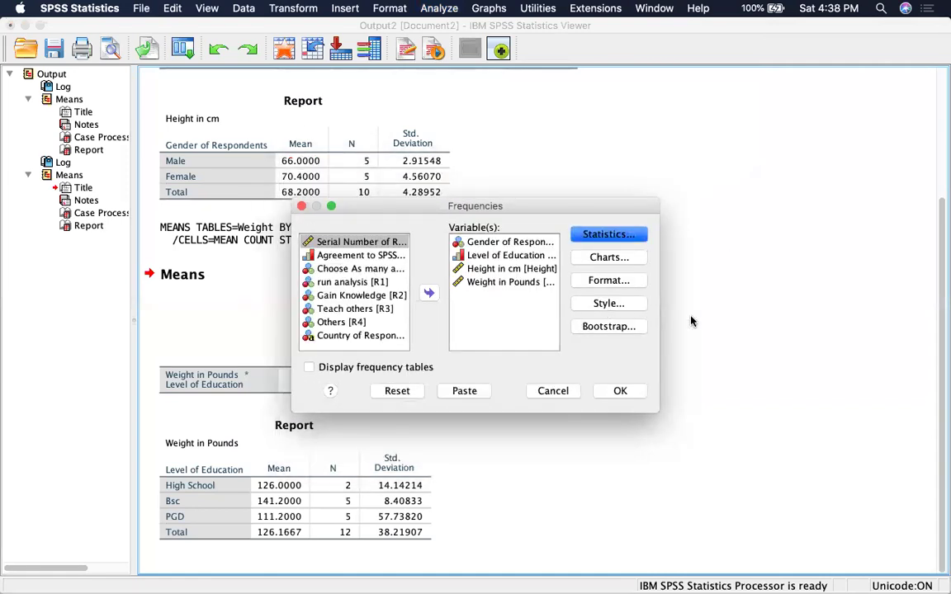
left_click(550, 390)
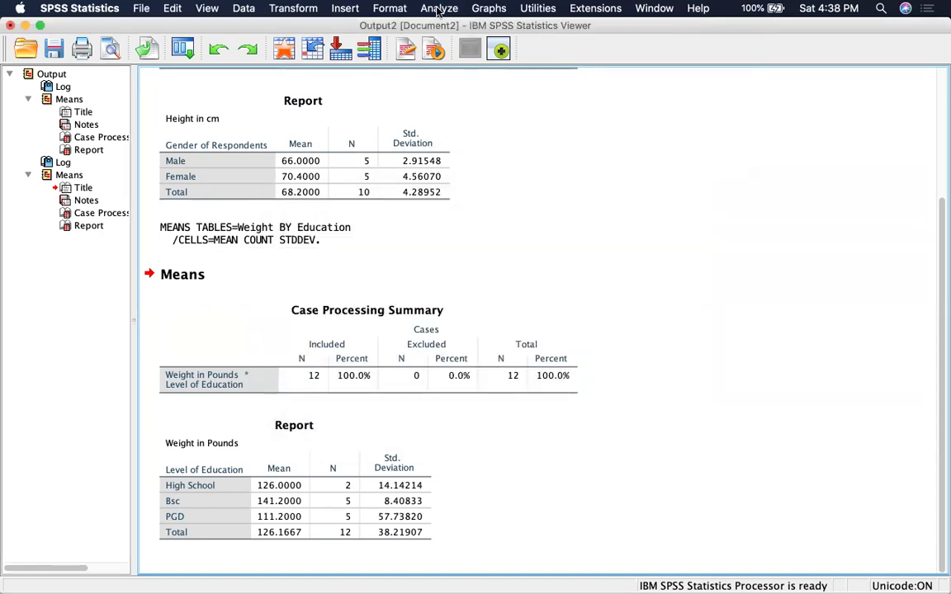
Set up a Descriptives analysis of Height in cm and Weight in Pounds that saves standardized values as variables
left_click(439, 9)
mouse_move(410, 41)
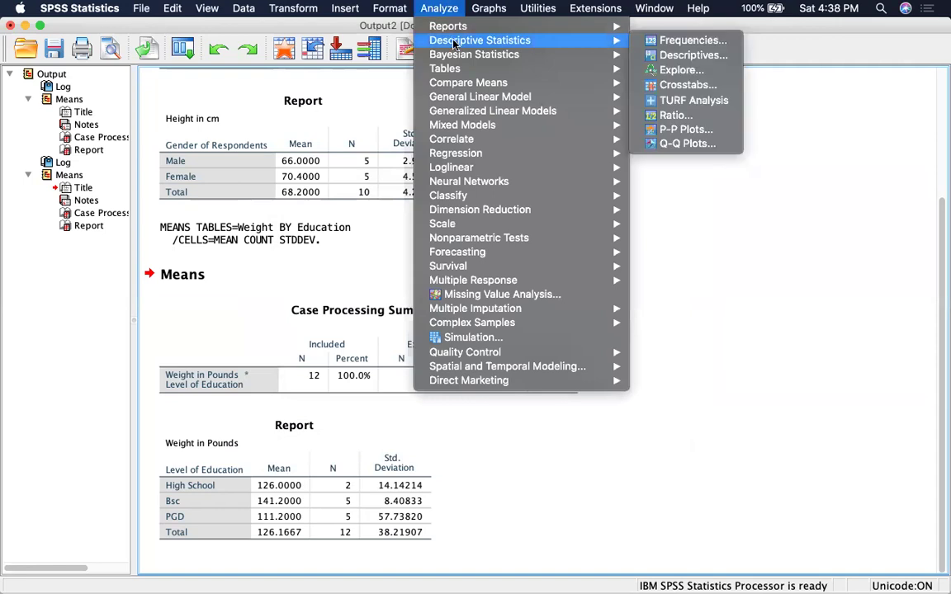
left_click(667, 56)
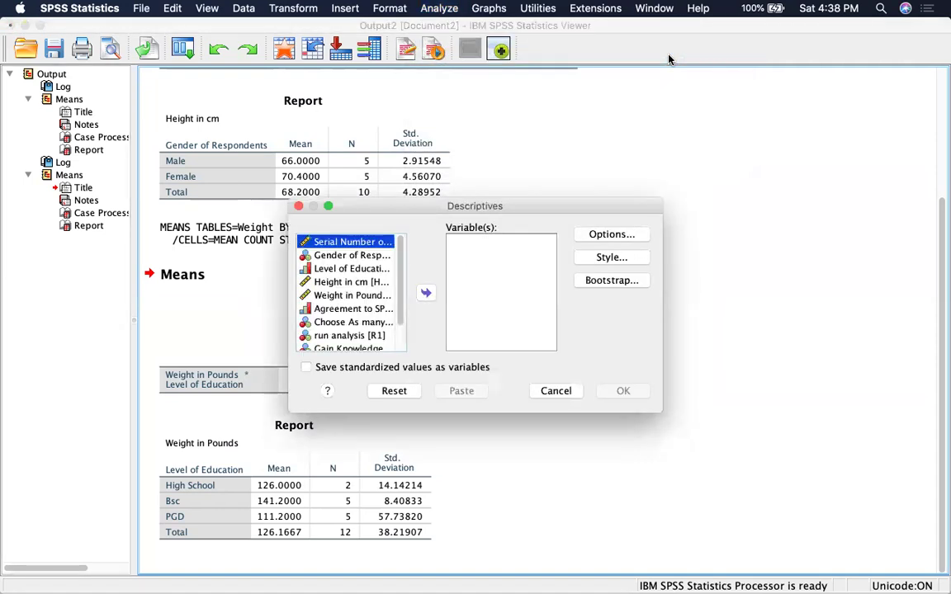
left_click(347, 283)
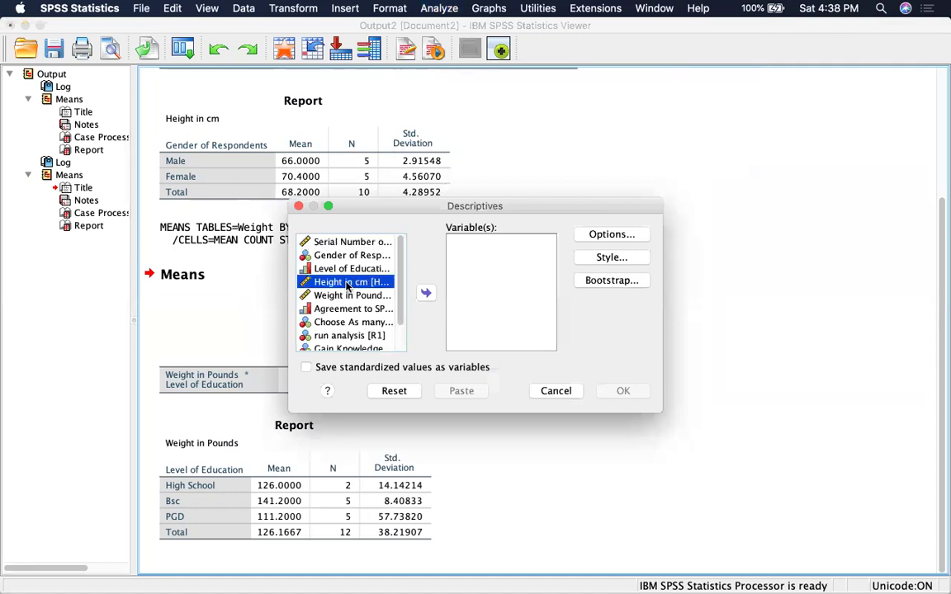
left_click(347, 296, "shift")
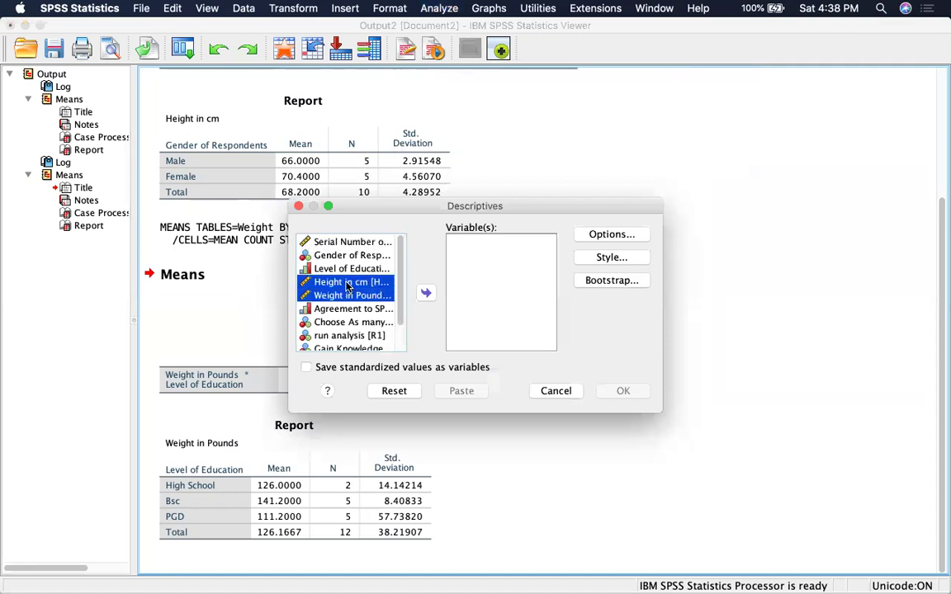
left_click(426, 295)
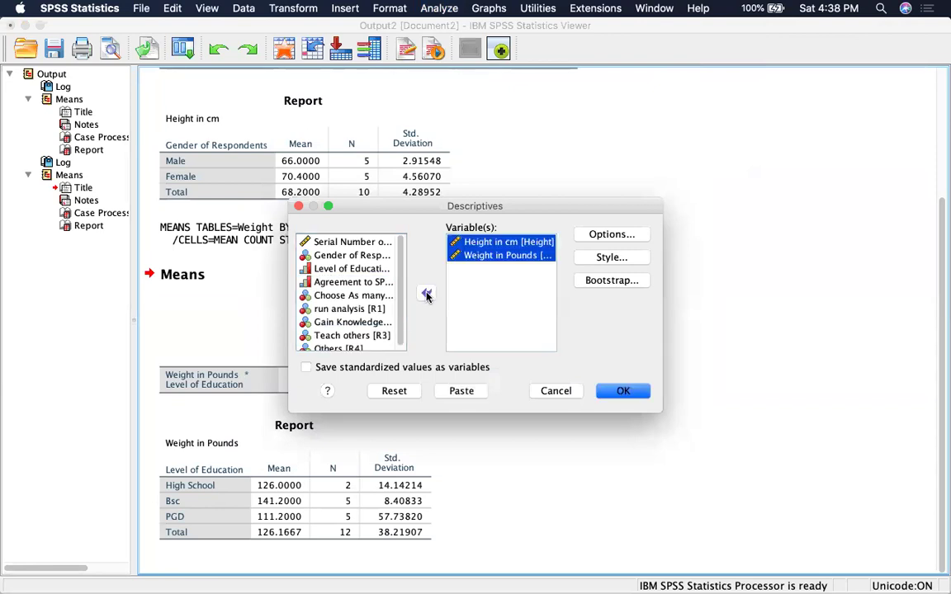
left_click(306, 367)
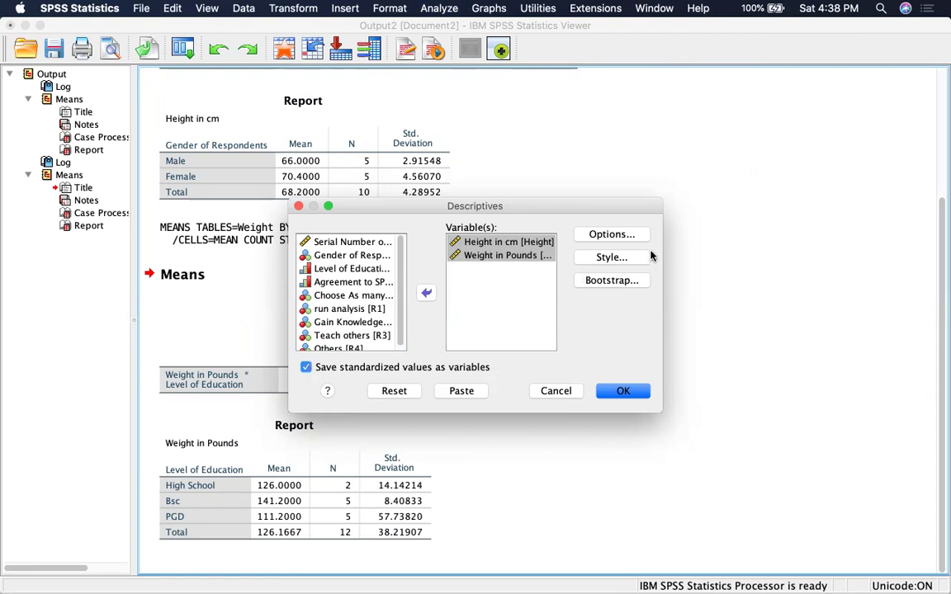
Review the Descriptives options, keeping mean, standard deviation, minimum and maximum, then run the analysis and show its output
left_click(625, 239)
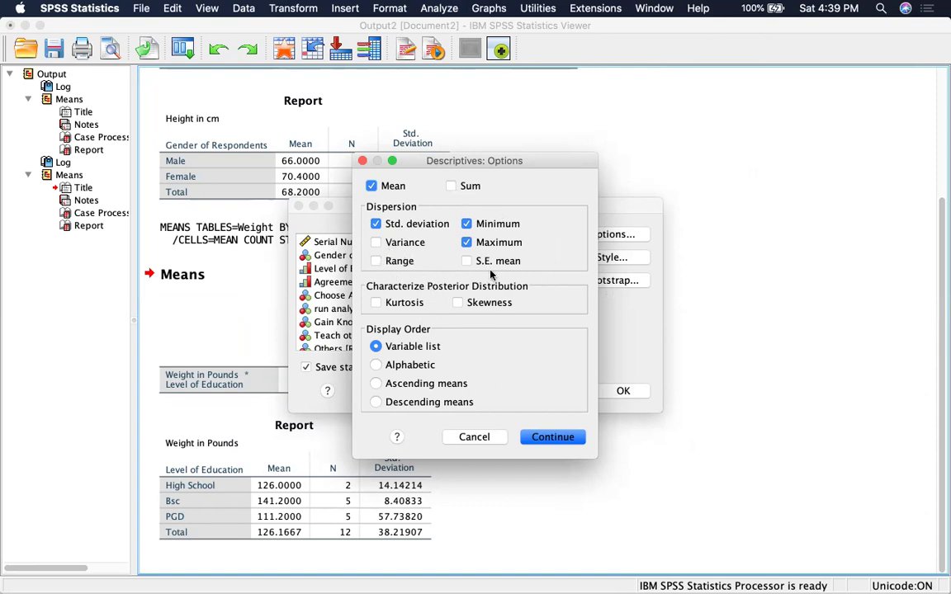
left_click(552, 437)
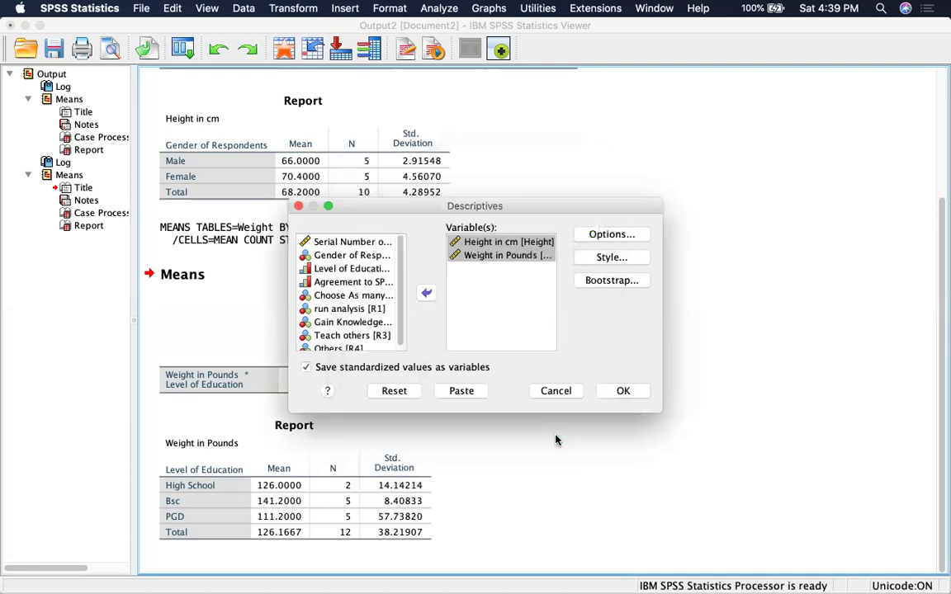
left_click(612, 392)
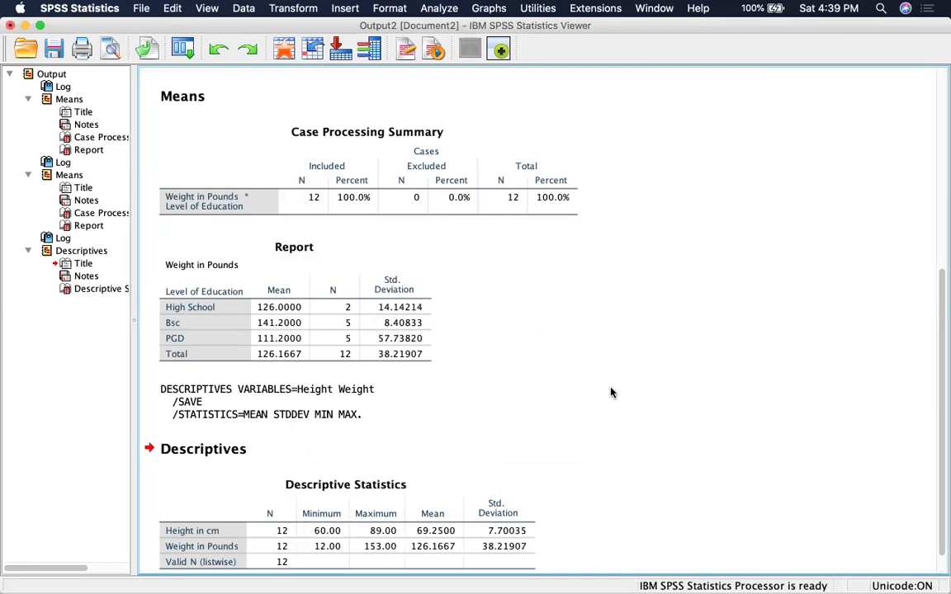
left_click(611, 392)
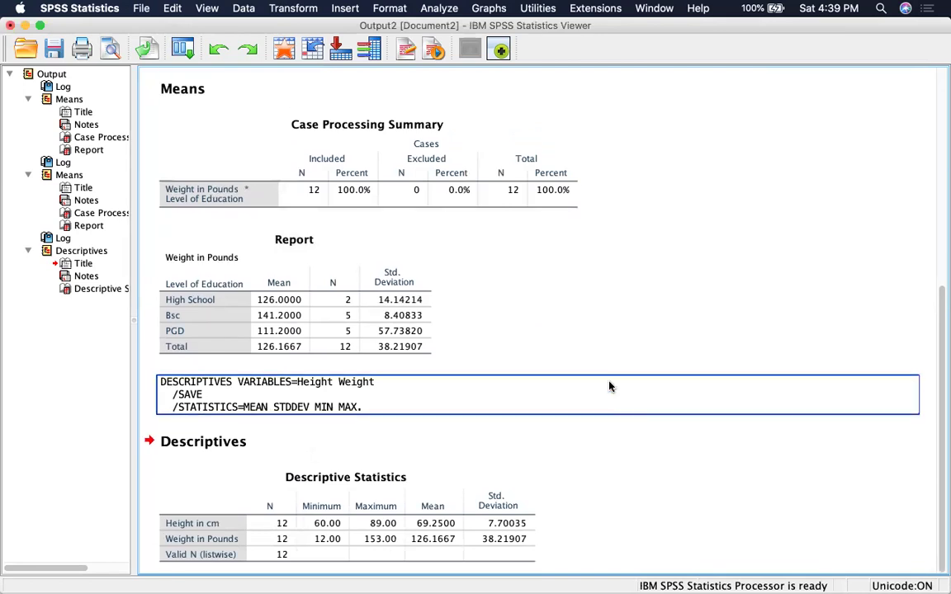
Return from the output to the dataset and inspect the details of the saved standardized height variable
scroll(609, 378, "up", 10)
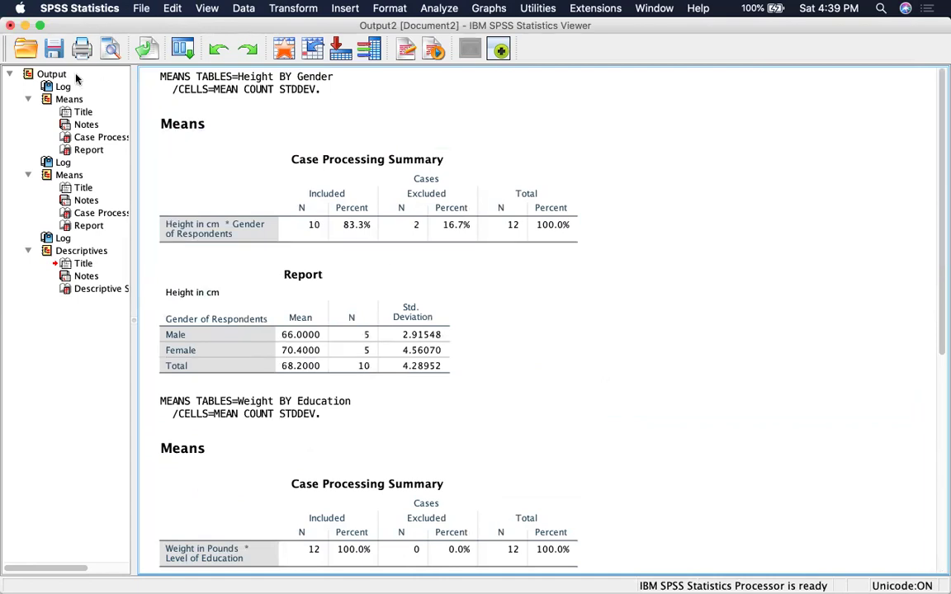
left_click(25, 25)
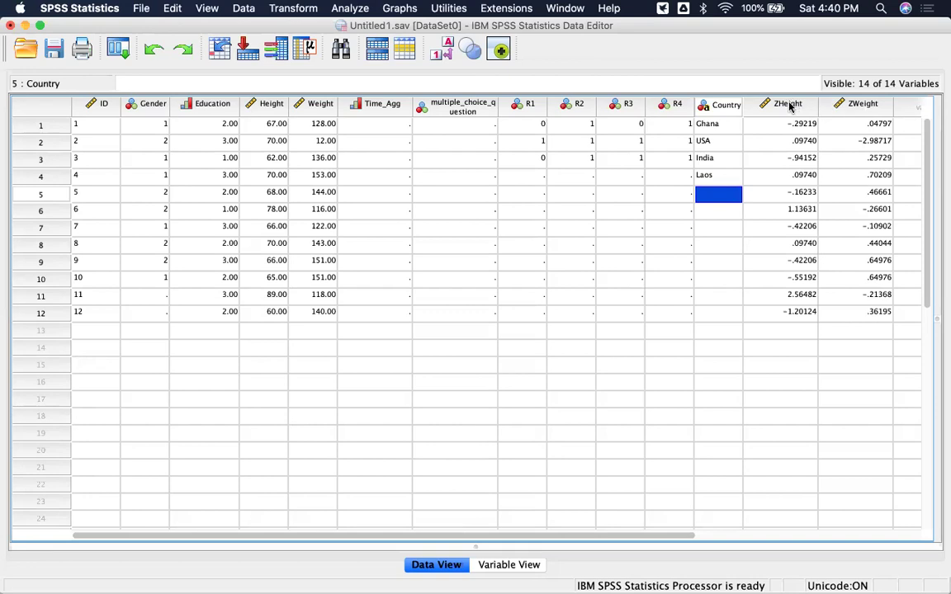
mouse_move(790, 105)
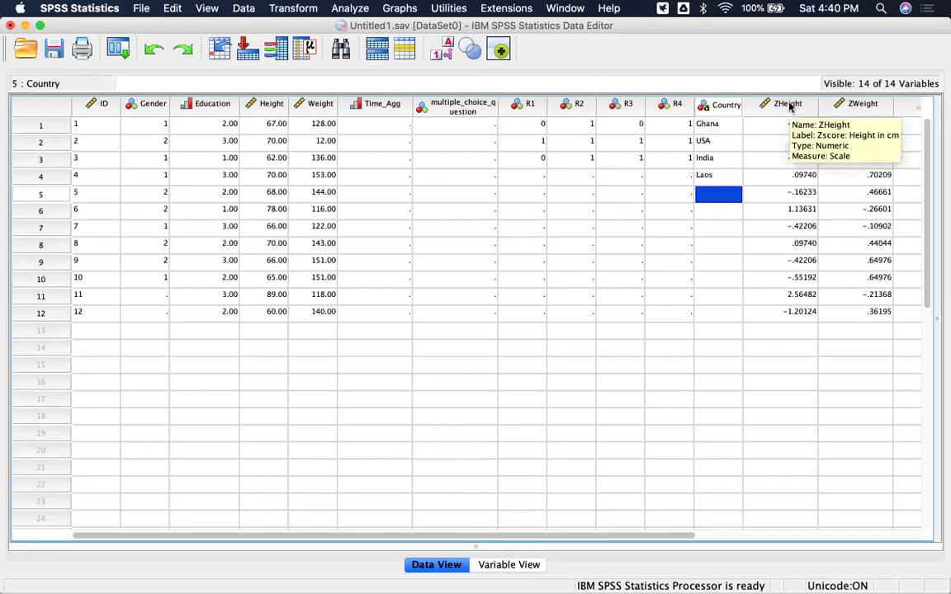
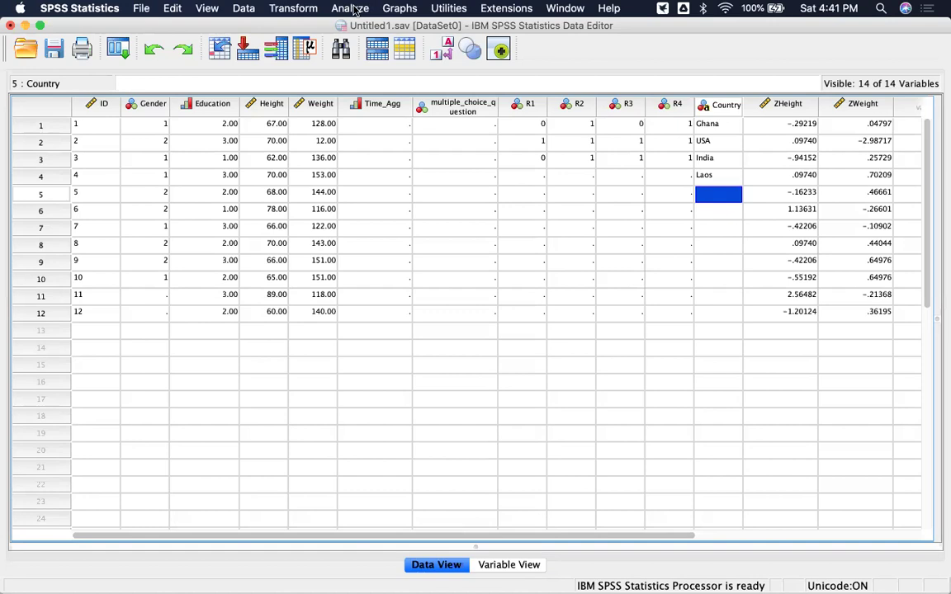
Set up an Explore analysis with Height in cm and Weight in Pounds as the dependent variables
left_click(354, 8)
mouse_move(395, 42)
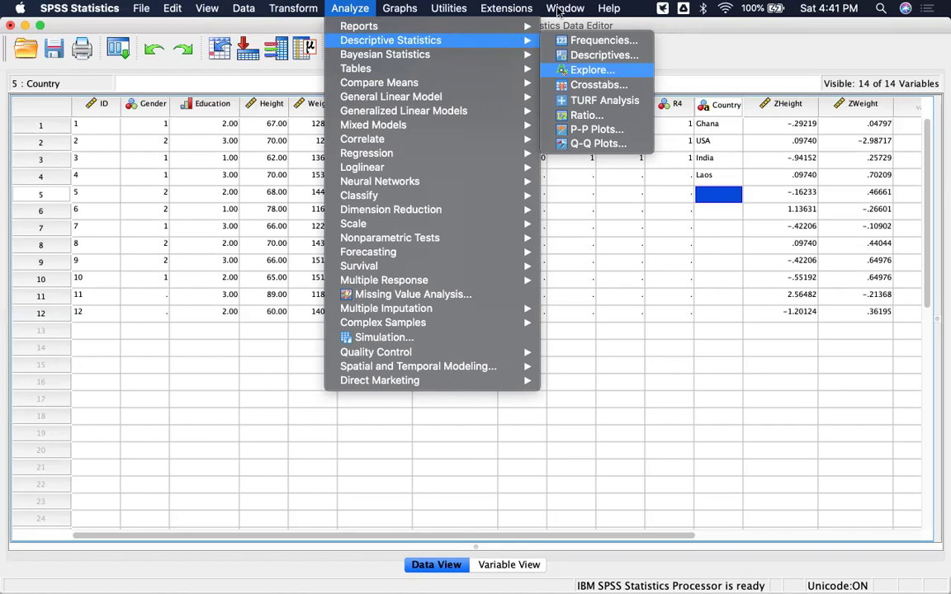
mouse_move(346, 10)
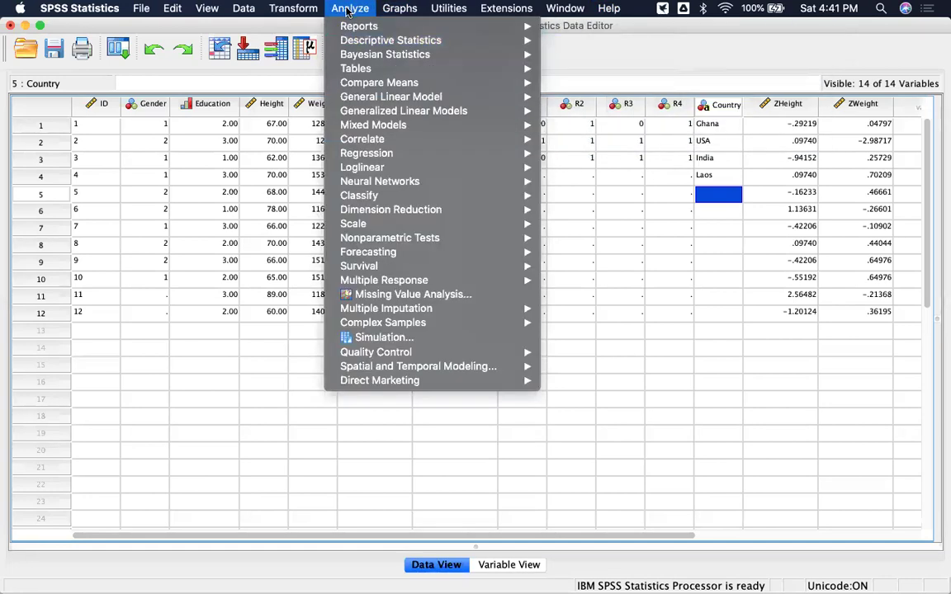
mouse_move(361, 41)
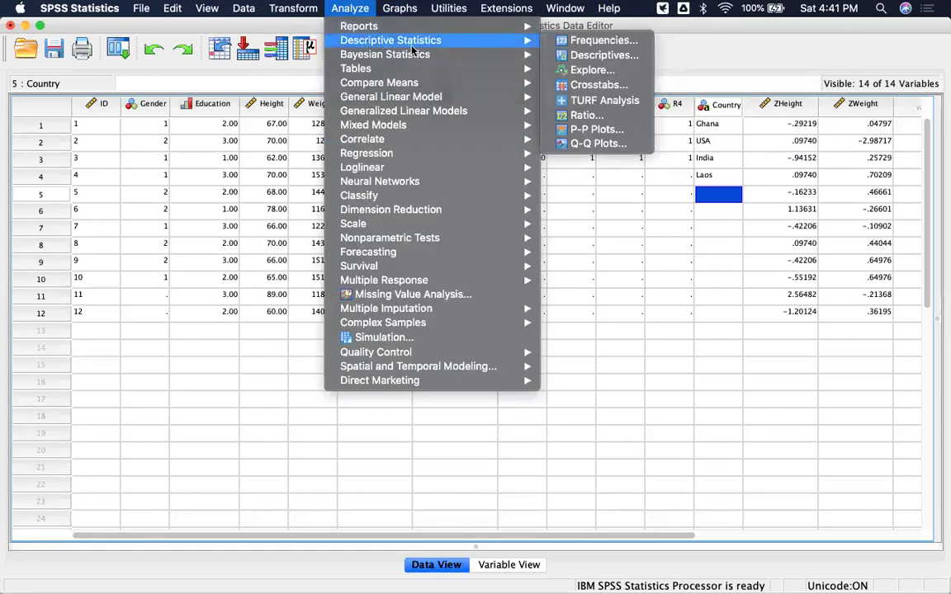
left_click(584, 72)
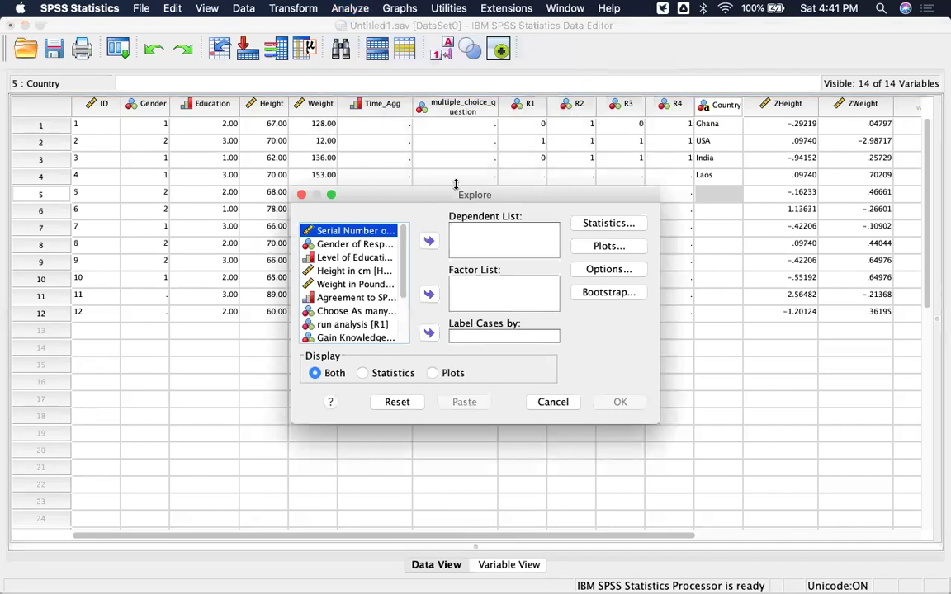
left_click(336, 272)
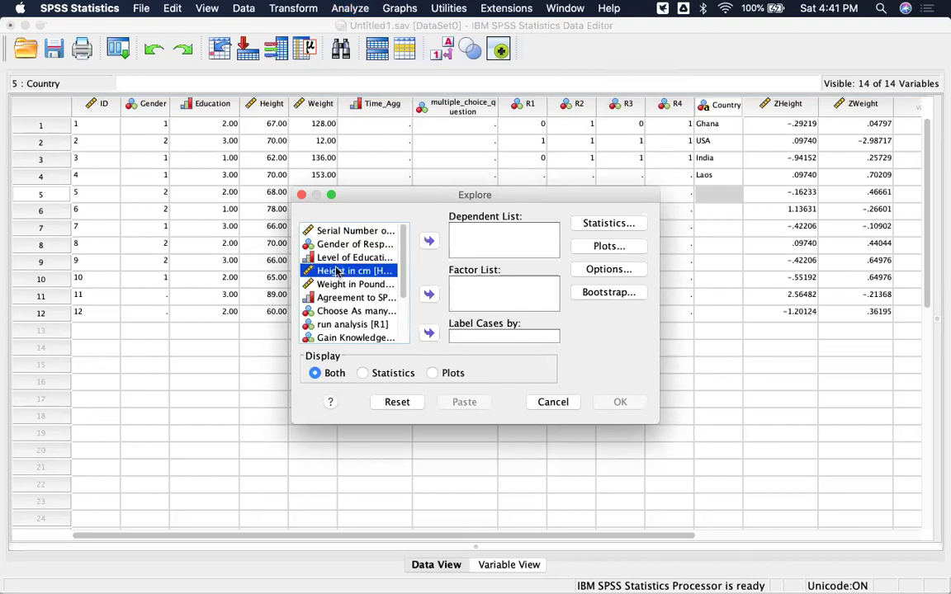
left_click(338, 284, "shift")
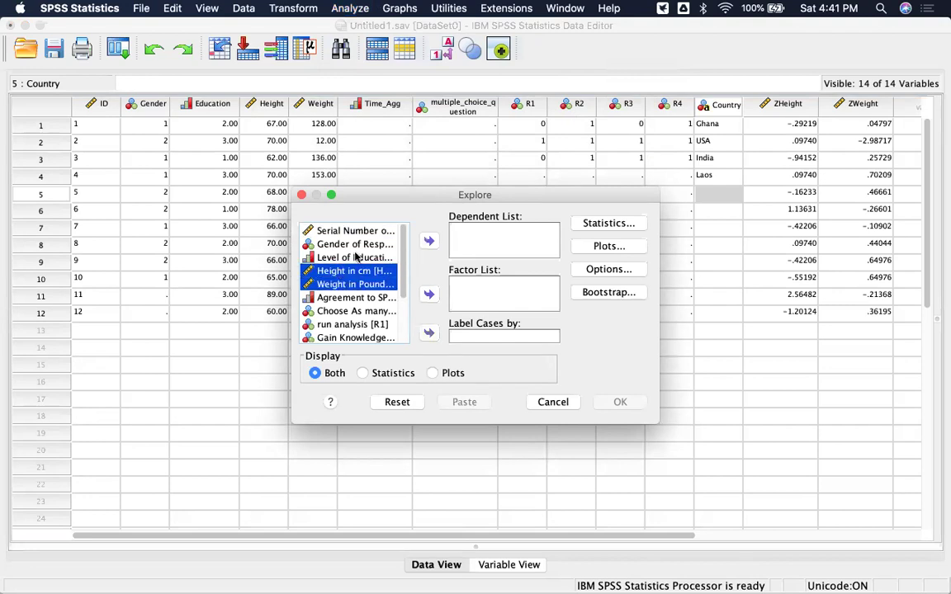
left_click(426, 242)
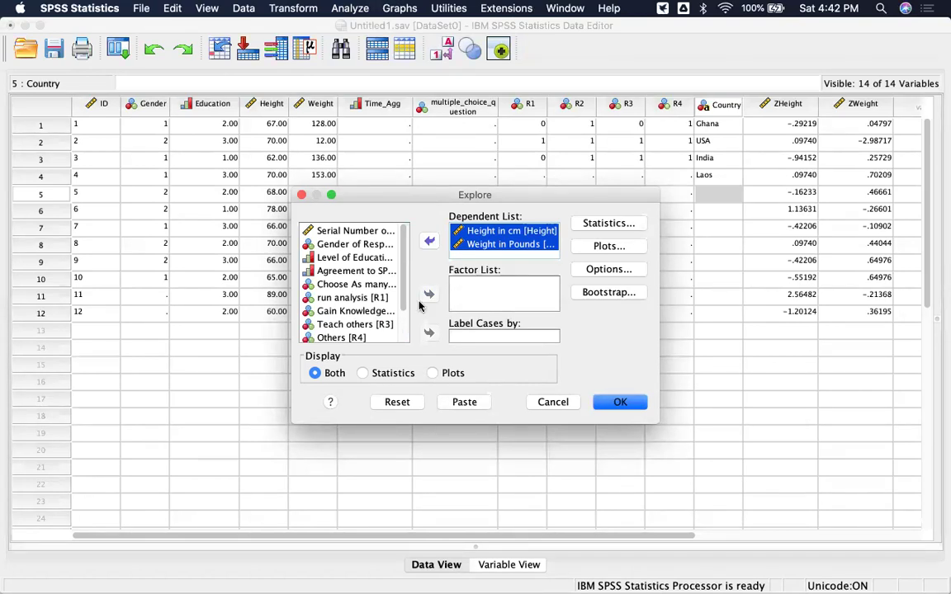
Add outliers to the Explore statistics, keeping descriptives with a 95% confidence interval for the mean
left_click(607, 225)
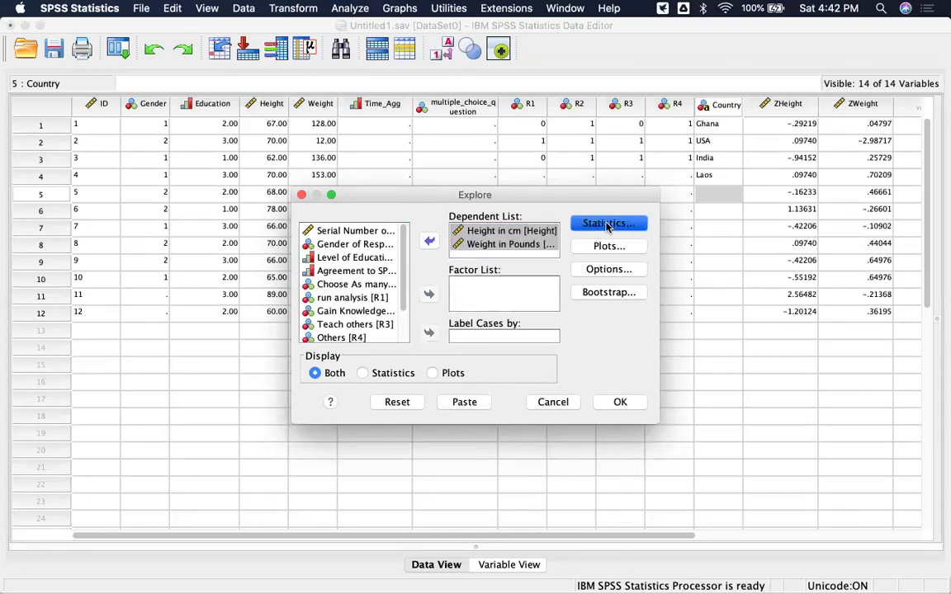
left_click(372, 314)
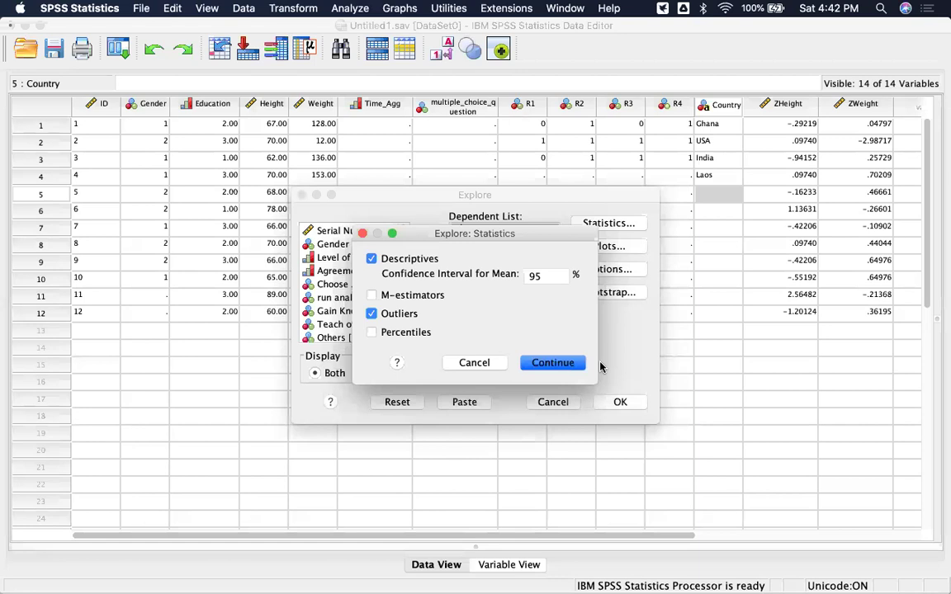
left_click(552, 362)
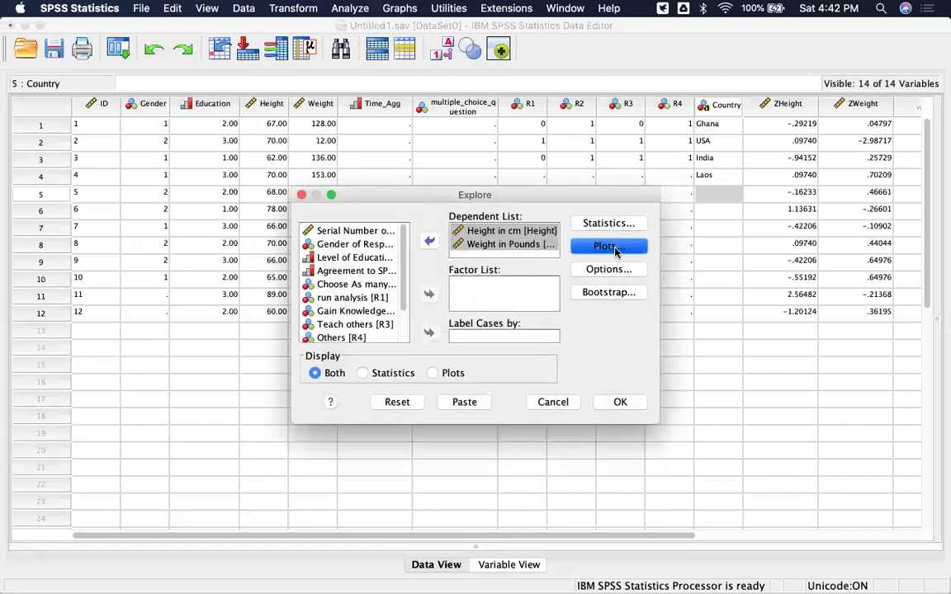
Add a histogram and normality plots with tests to the Explore plots, keeping stem-and-leaf and factor levels together
left_click(615, 250)
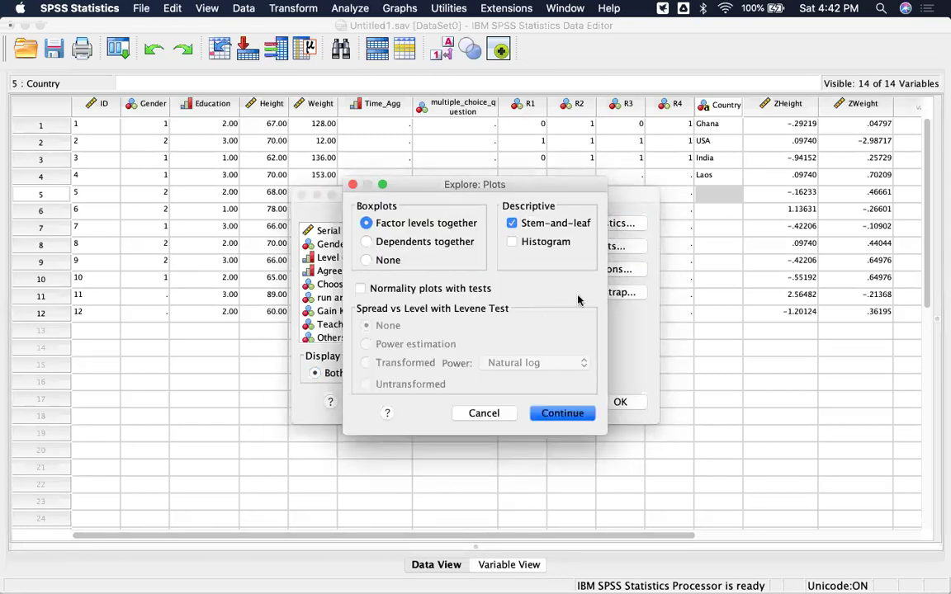
left_click(514, 246)
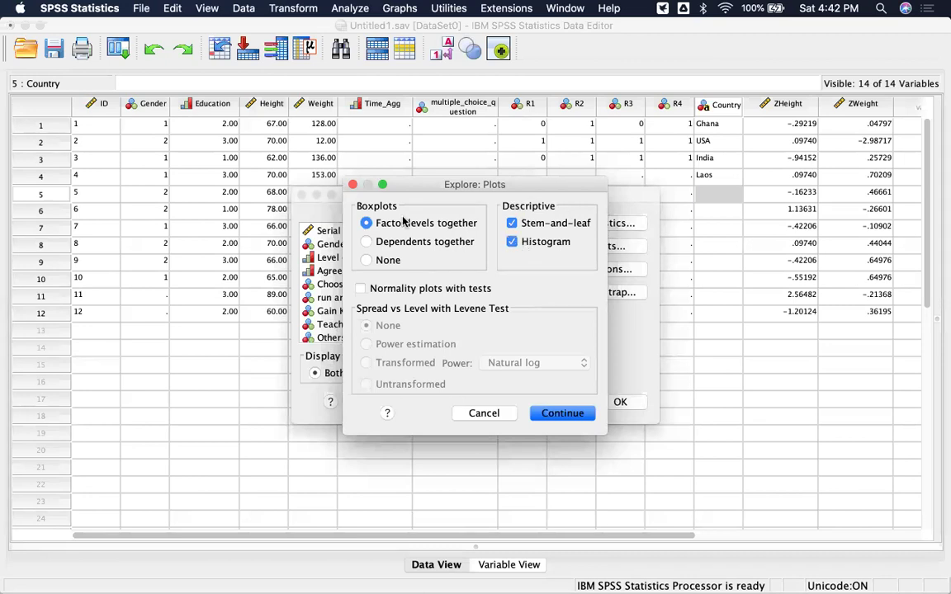
left_click(353, 293)
left_click(565, 420)
left_click(565, 419)
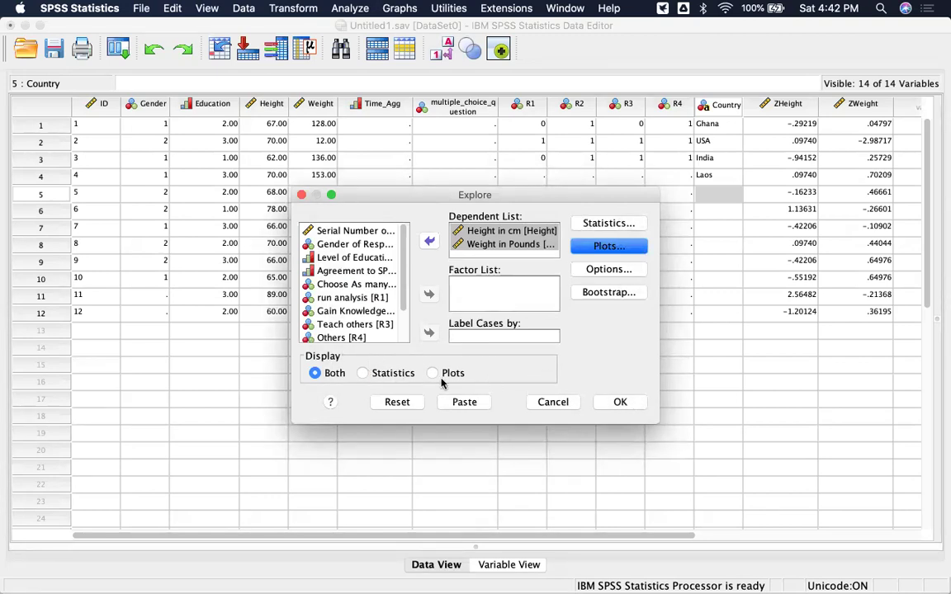
Keep both statistics and plots as the Explore display and run the analysis
left_click(362, 373)
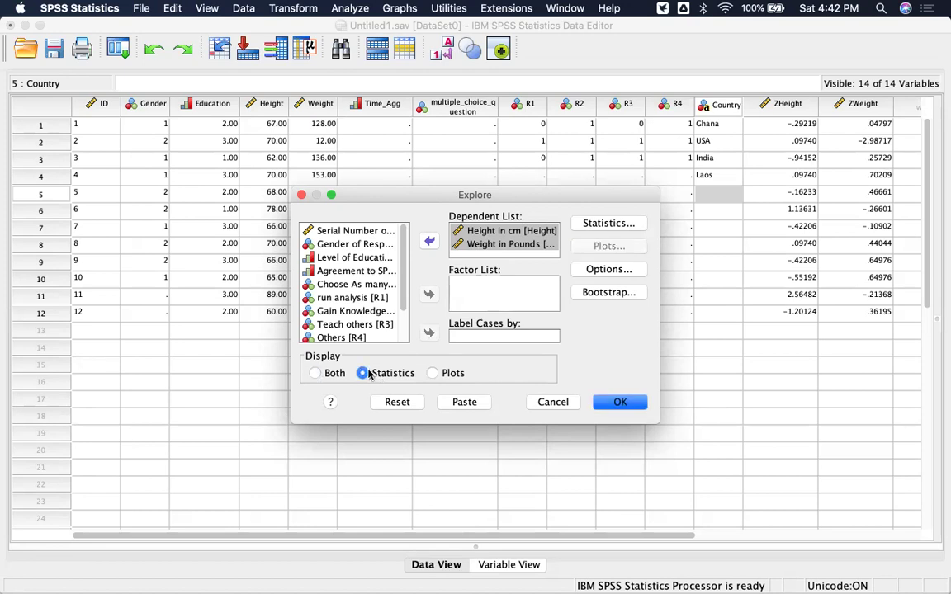
left_click(314, 373)
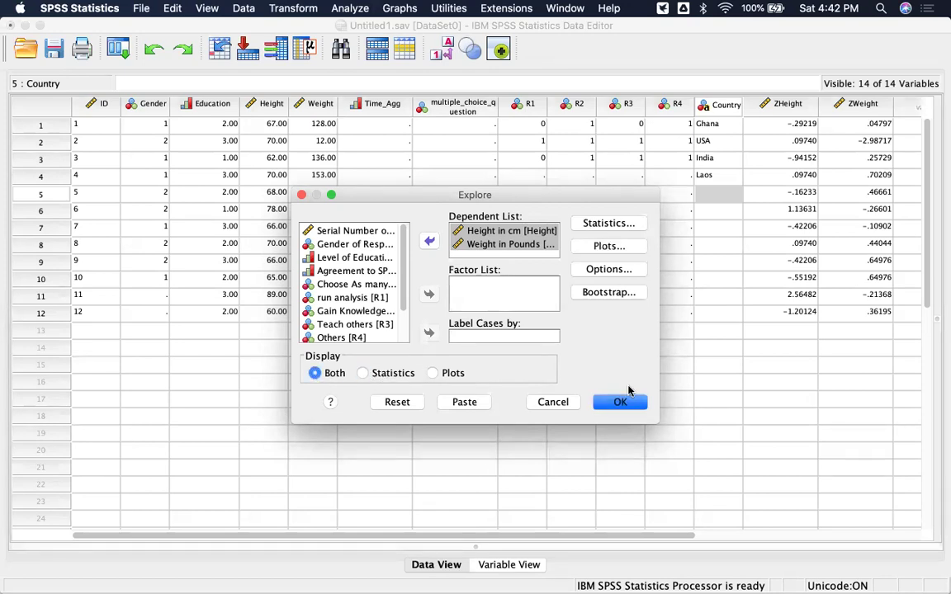
left_click(621, 402)
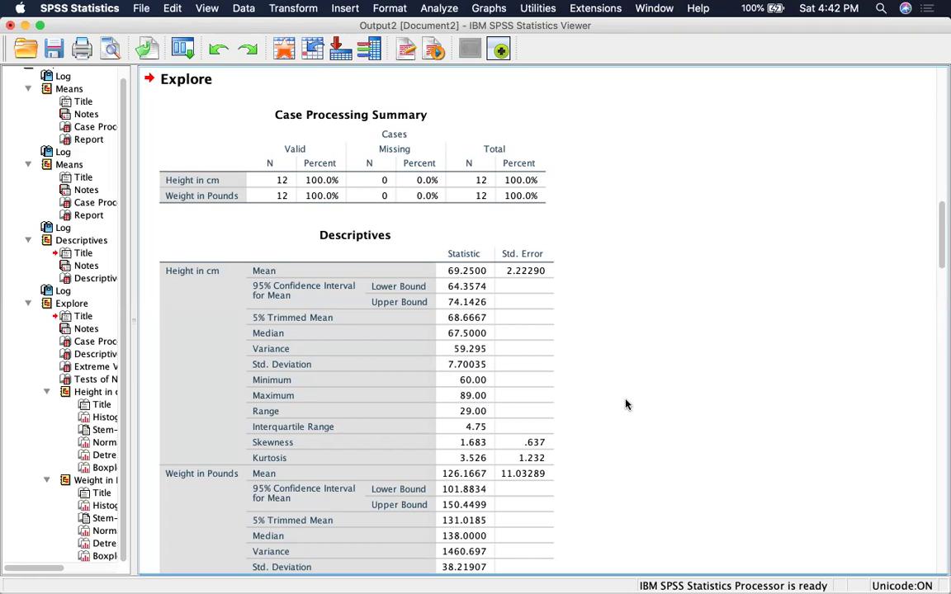
Examine the Explore output's Descriptives, Extreme Values and Tests of Normality tables for height and weight
scroll(626, 405, "down", 15)
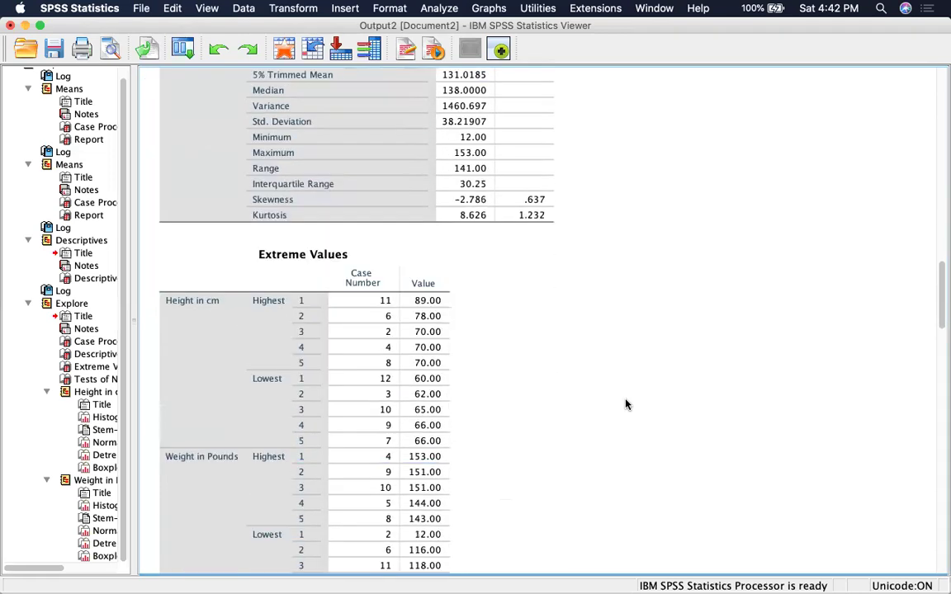
scroll(626, 405, "down", 10)
scroll(626, 404, "up", 18)
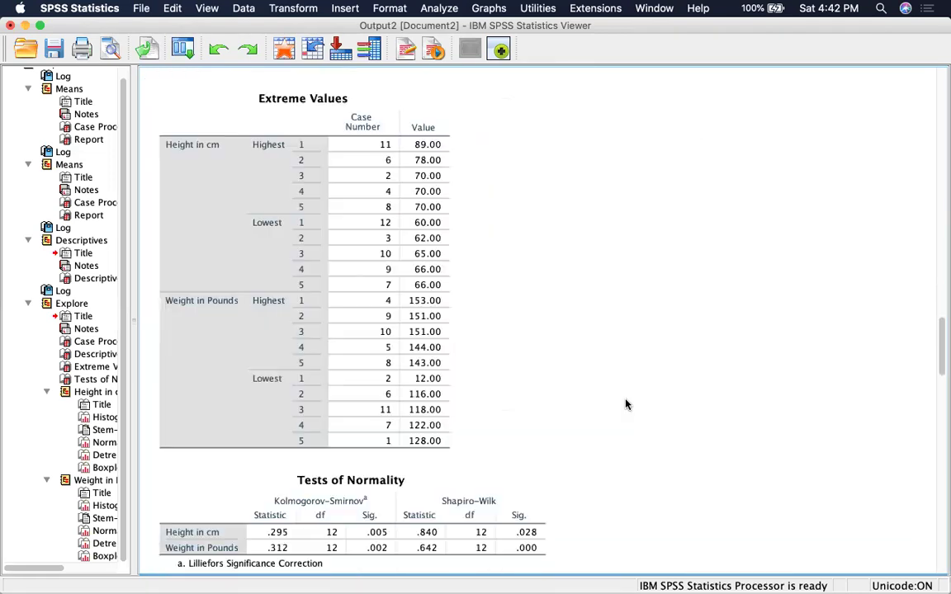
scroll(626, 405, "up", 12)
scroll(626, 405, "down", 6)
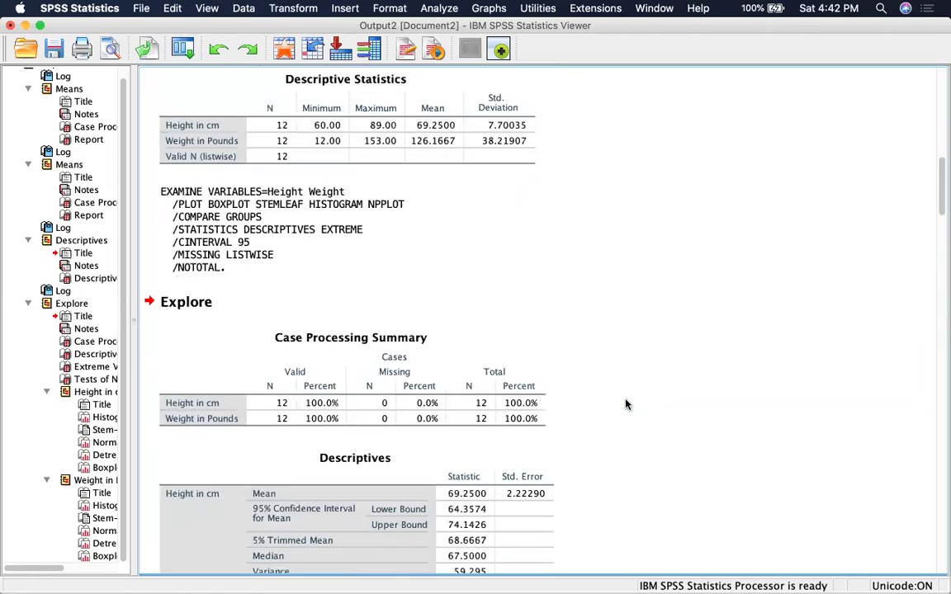
scroll(626, 405, "down", 3)
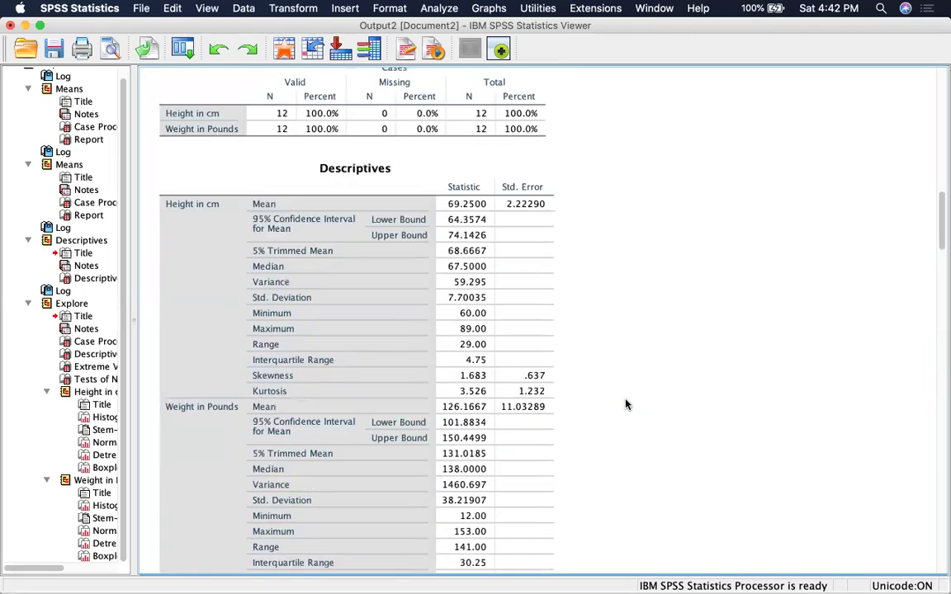
scroll(625, 404, "down", 3)
left_click(230, 132)
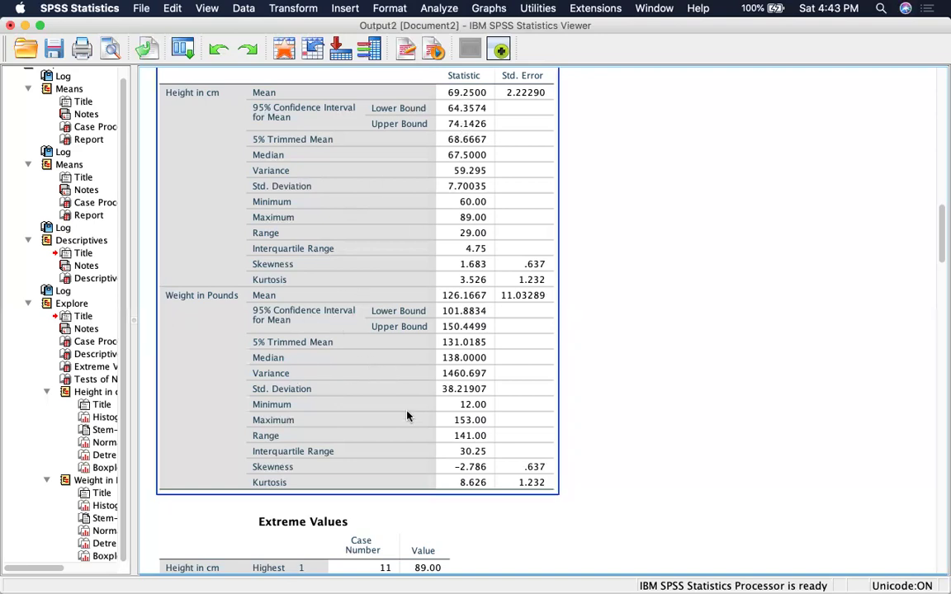
scroll(418, 426, "down", 3)
left_click(430, 406)
scroll(430, 407, "down", 2)
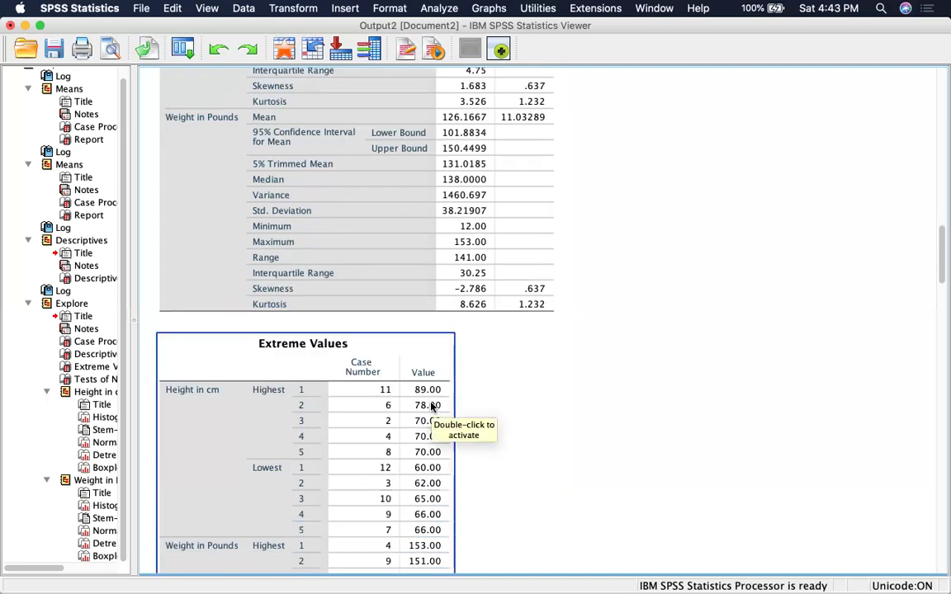
scroll(430, 406, "down", 6)
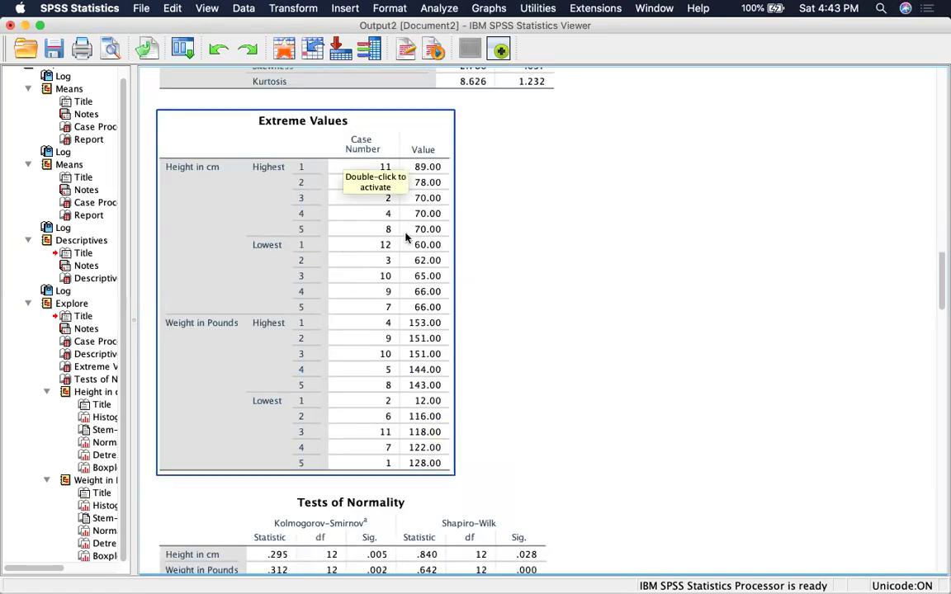
scroll(365, 313, "down", 5)
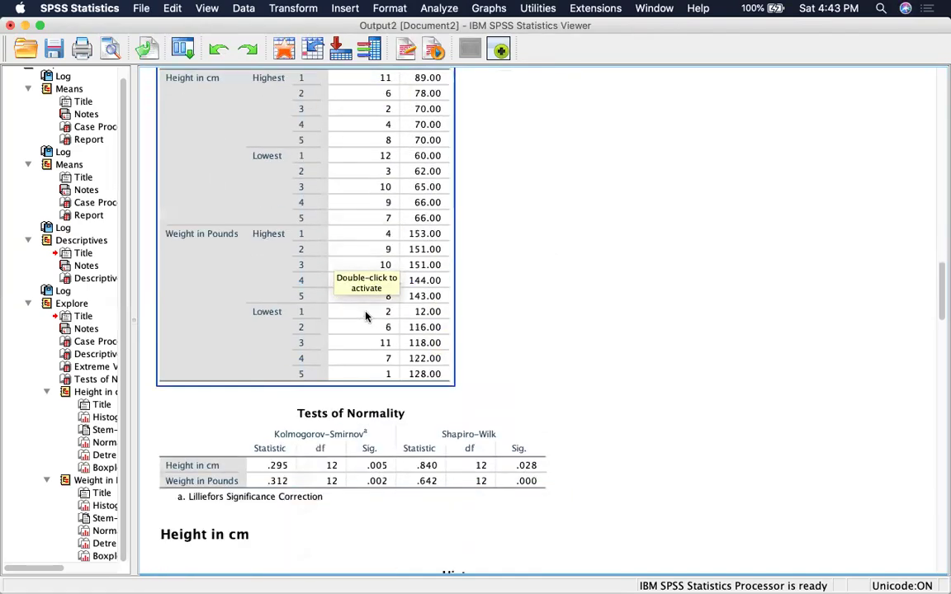
left_click(369, 312)
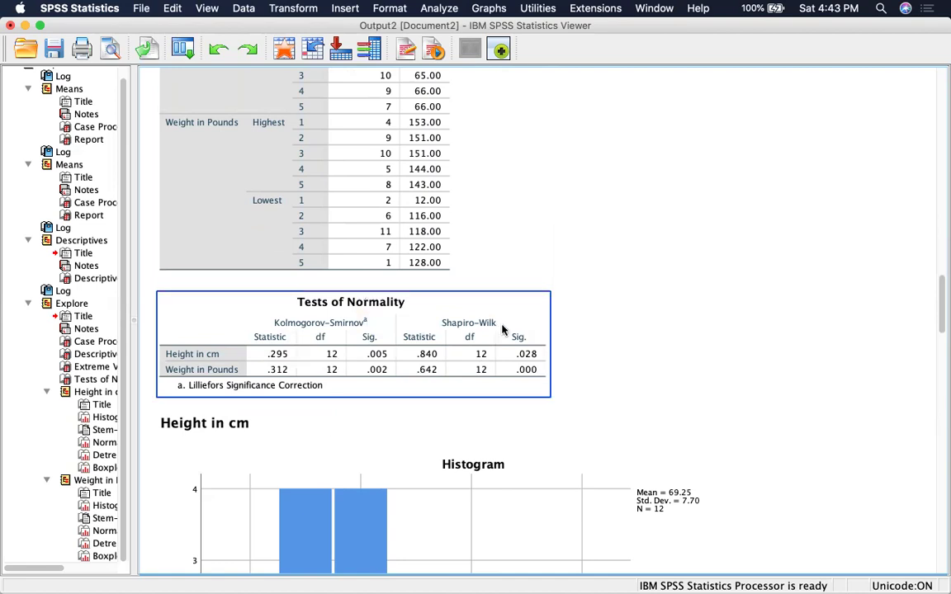
Examine the histogram, stem-and-leaf plot and normal Q-Q plot of Height in cm
scroll(502, 330, "down", 3)
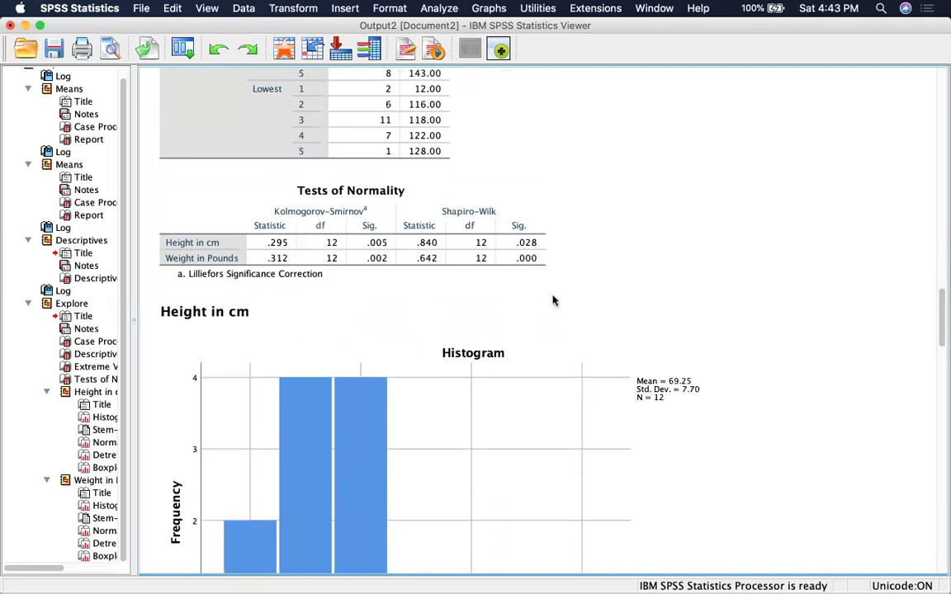
scroll(459, 295, "down", 5)
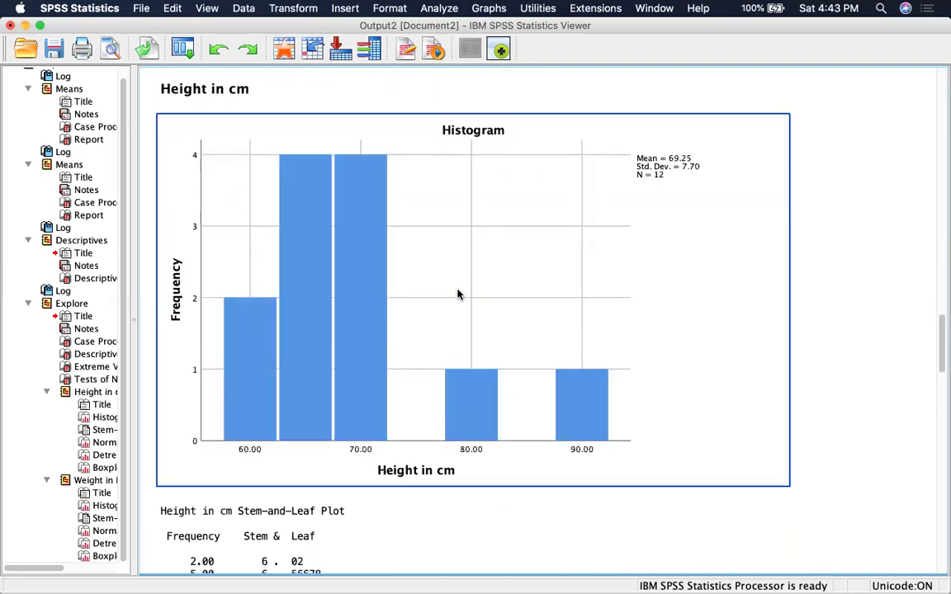
scroll(459, 294, "down", 8)
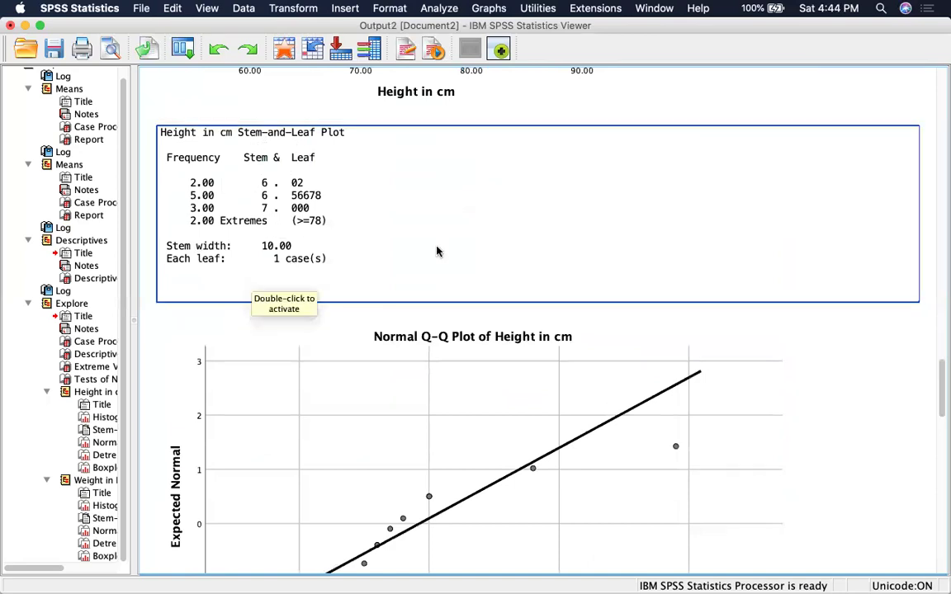
left_click(611, 324)
scroll(611, 325, "down", 5)
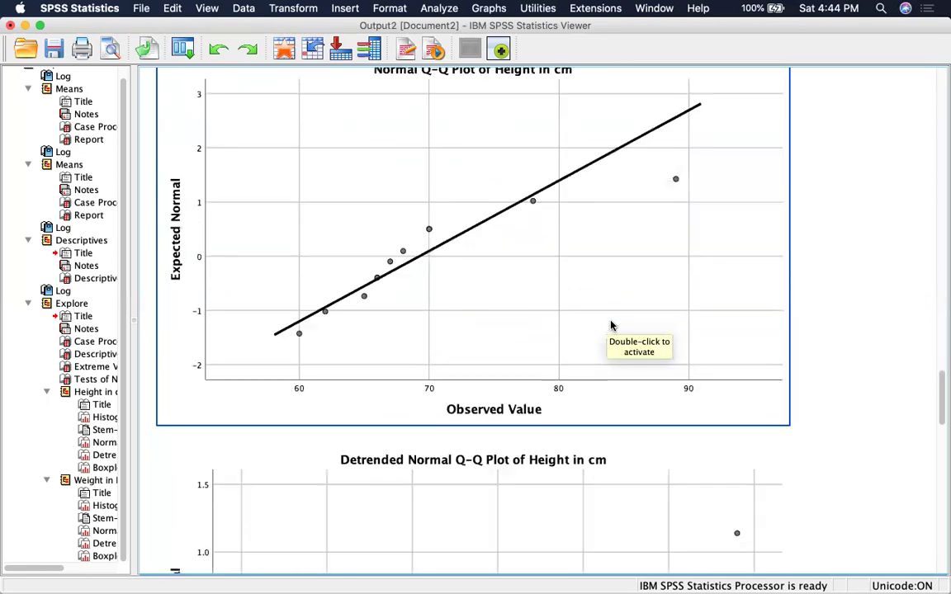
scroll(611, 324, "up", 2)
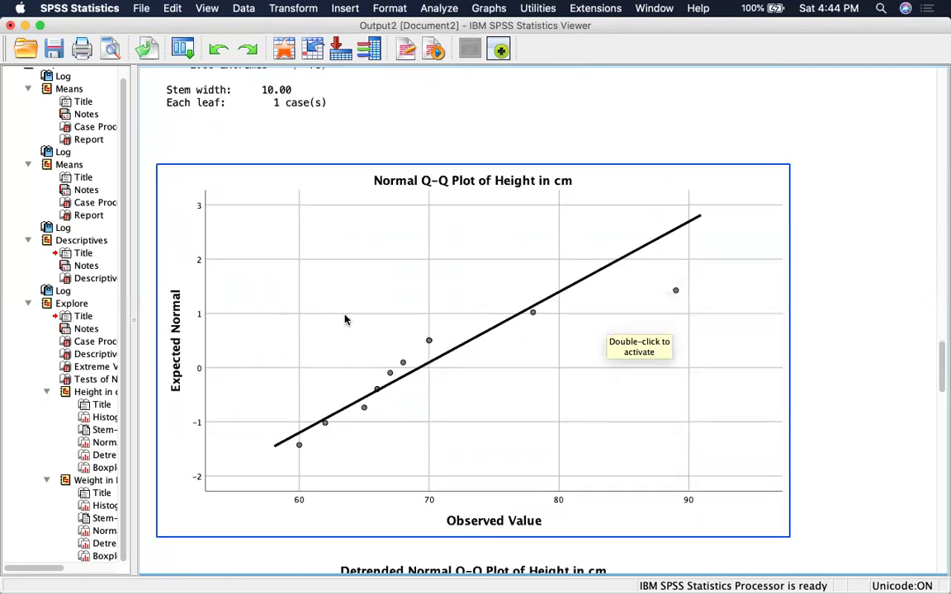
scroll(416, 320, "down", 1)
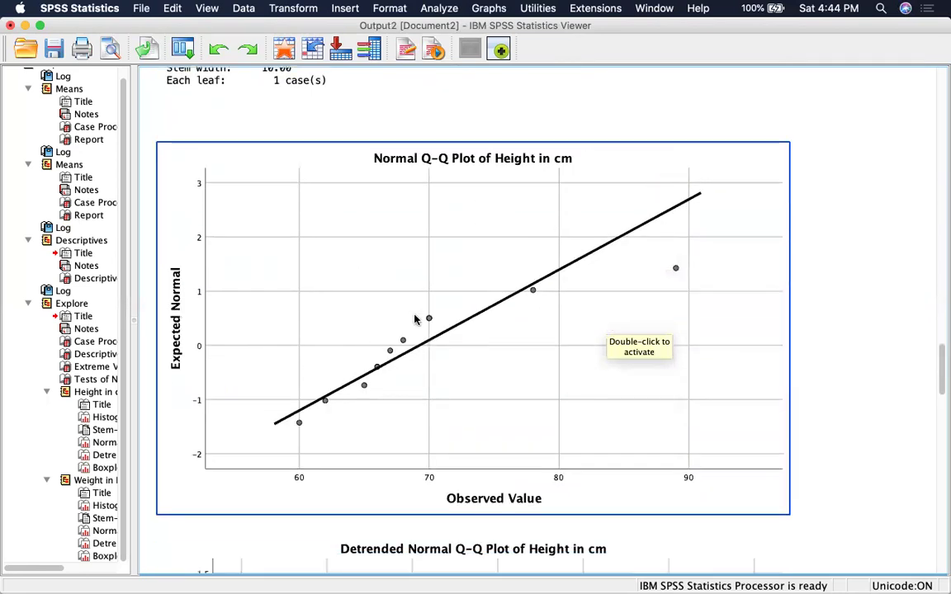
Examine the detrended Q-Q plots and boxplots of Height in cm and Weight in Pounds
scroll(522, 191, "down", 7)
left_click(433, 353)
scroll(432, 354, "down", 5)
scroll(487, 169, "down", 1)
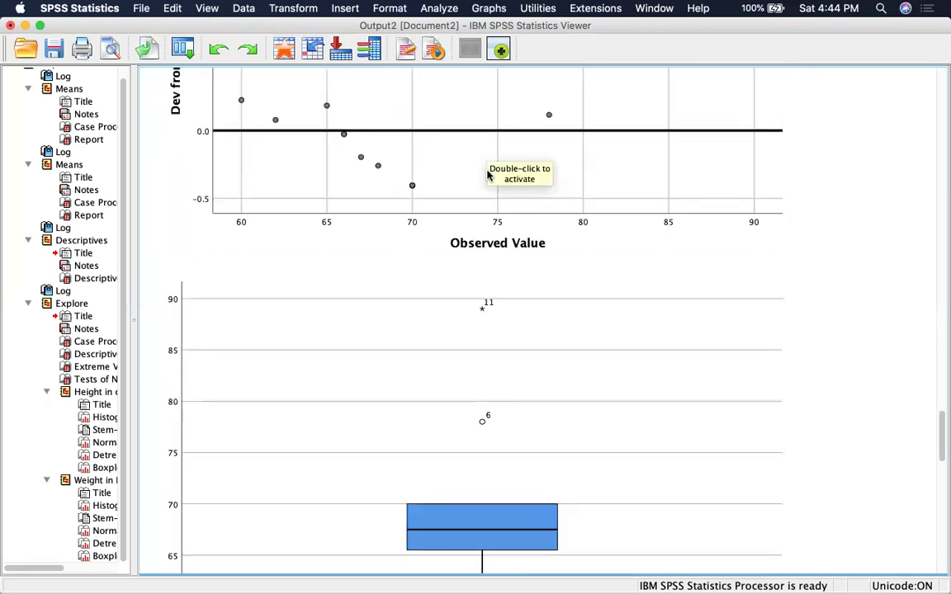
left_click_drag(942, 445, 941, 585)
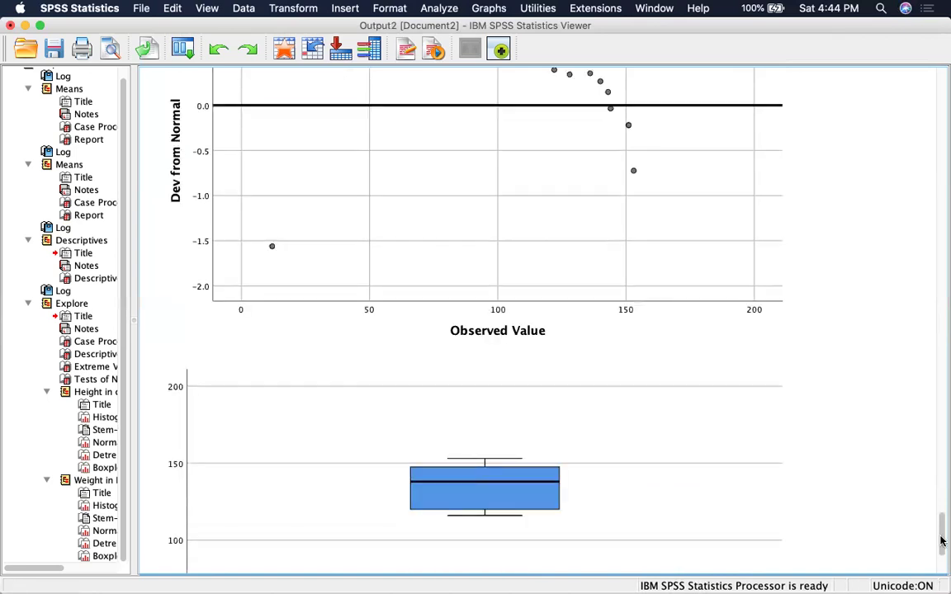
left_click_drag(942, 542, 932, 564)
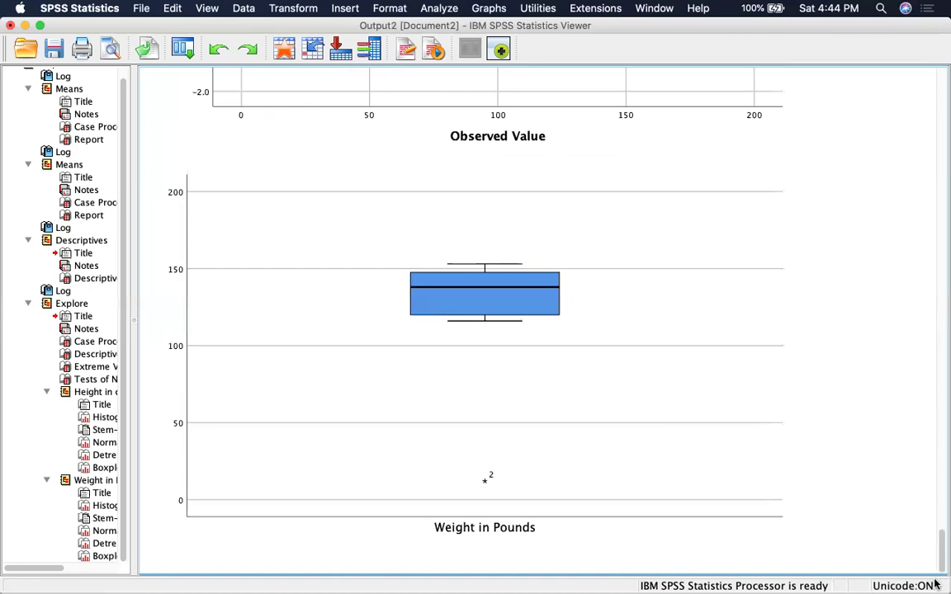
Review the output again from the Means tables through the Extreme Values, histograms, Q-Q plots and boxplots for height and weight
scroll(934, 502, "up", 15)
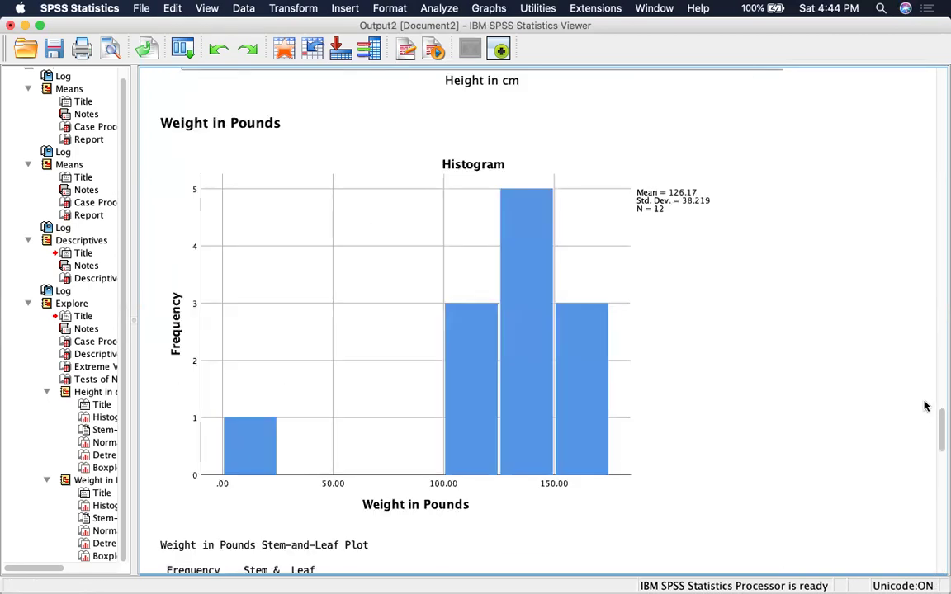
scroll(919, 351, "up", 10)
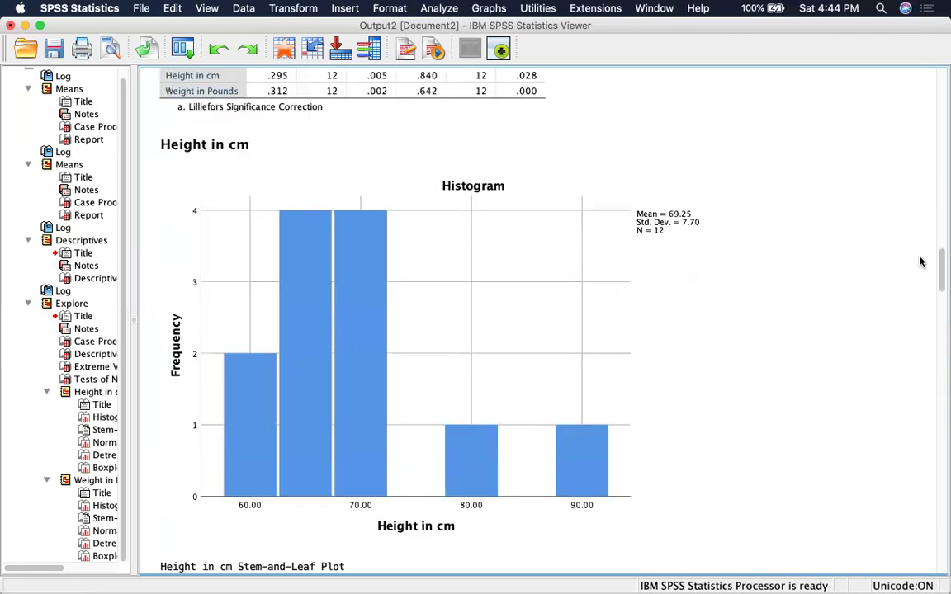
scroll(926, 206, "up", 10)
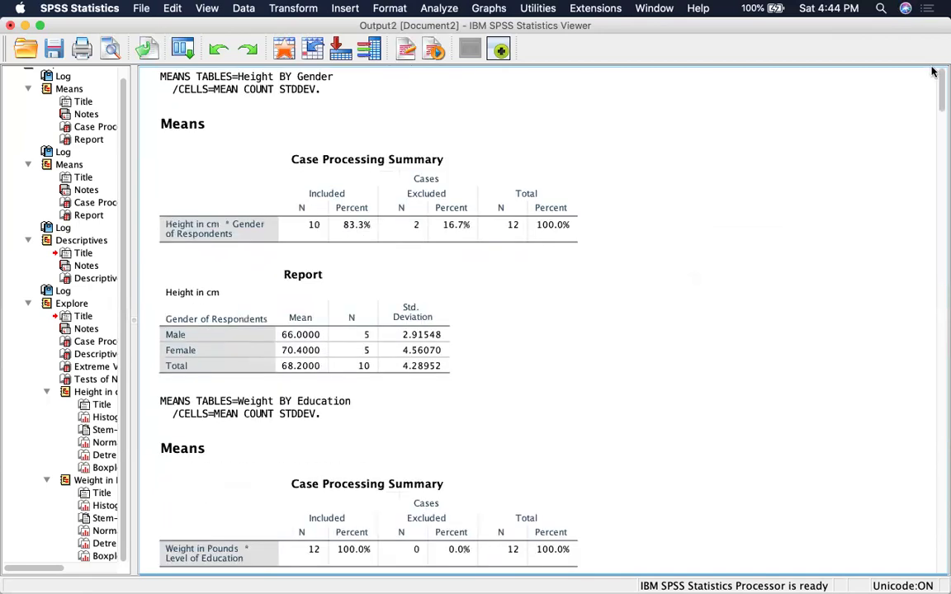
scroll(930, 154, "down", 5)
scroll(930, 153, "down", 10)
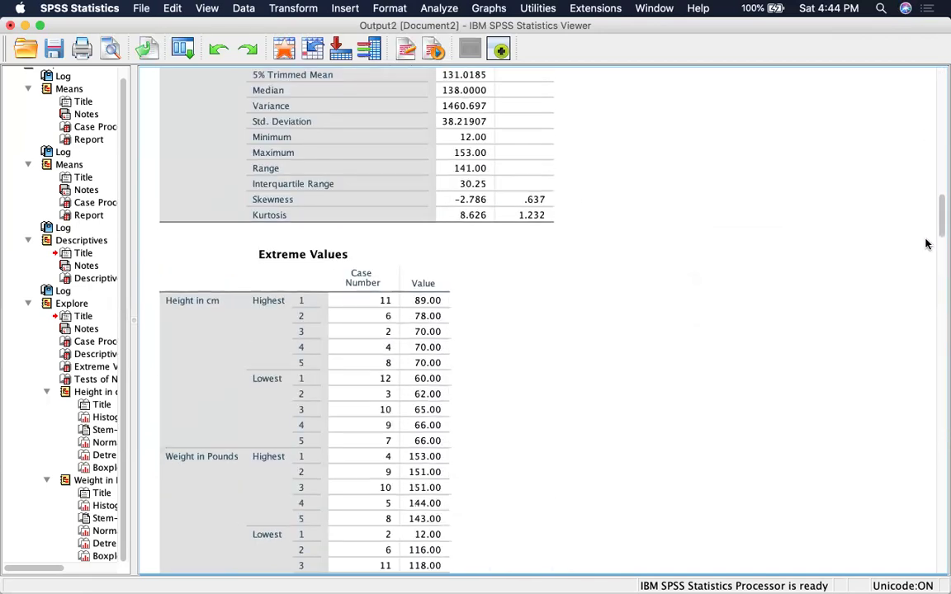
scroll(930, 284, "down", 10)
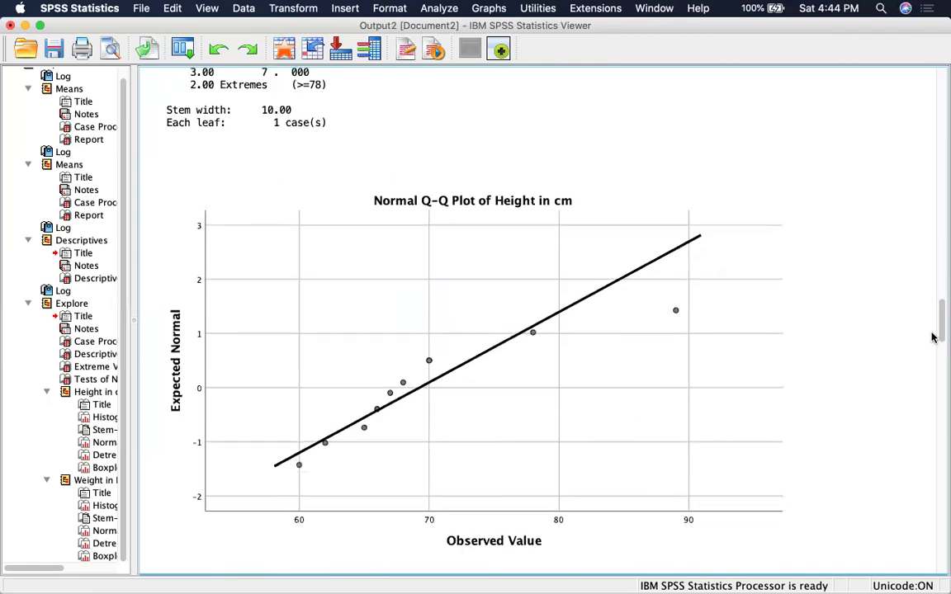
scroll(935, 345, "down", 10)
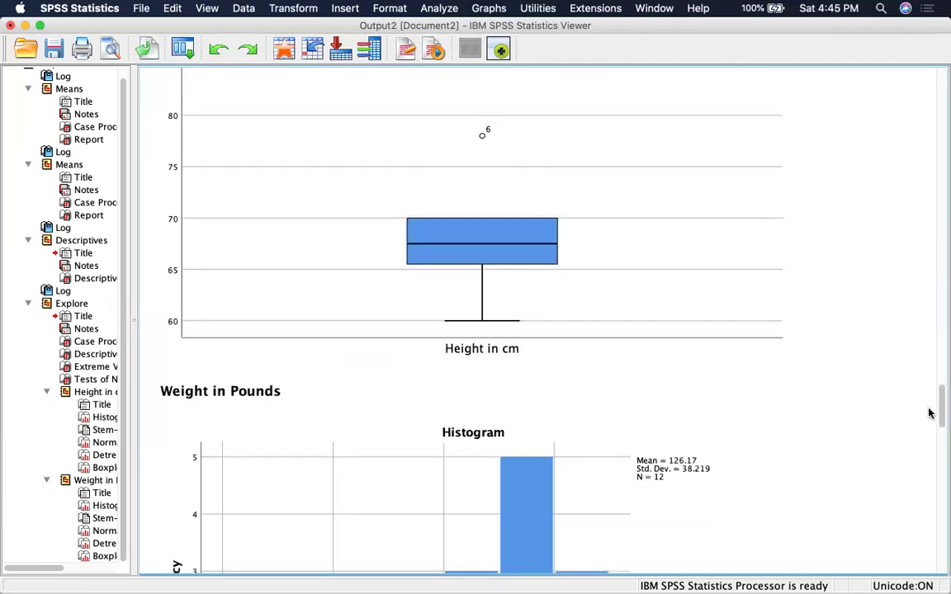
scroll(933, 434, "down", 10)
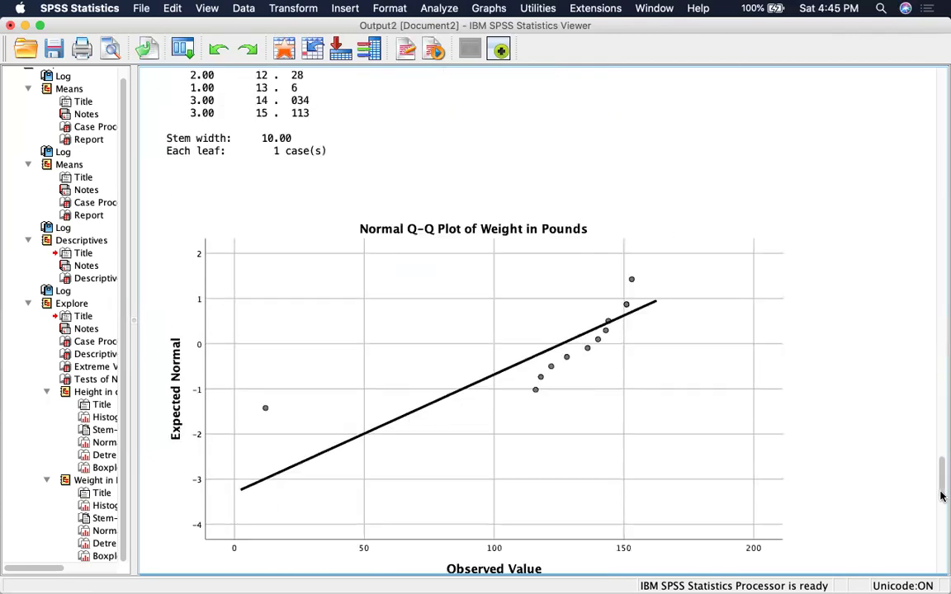
scroll(941, 545, "down", 4)
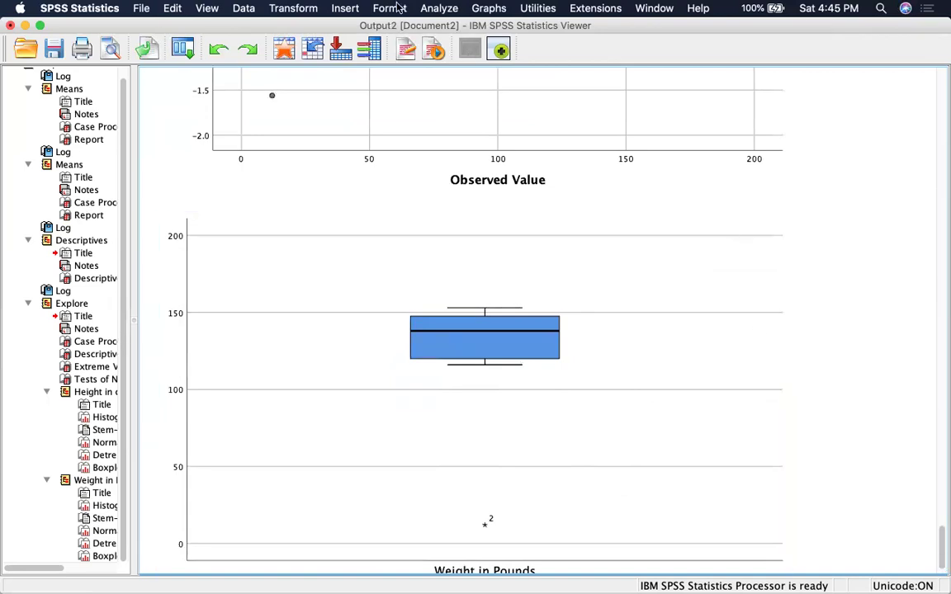
Run Explore on height and weight again with Gender of Respondents as the factor
left_click(433, 9)
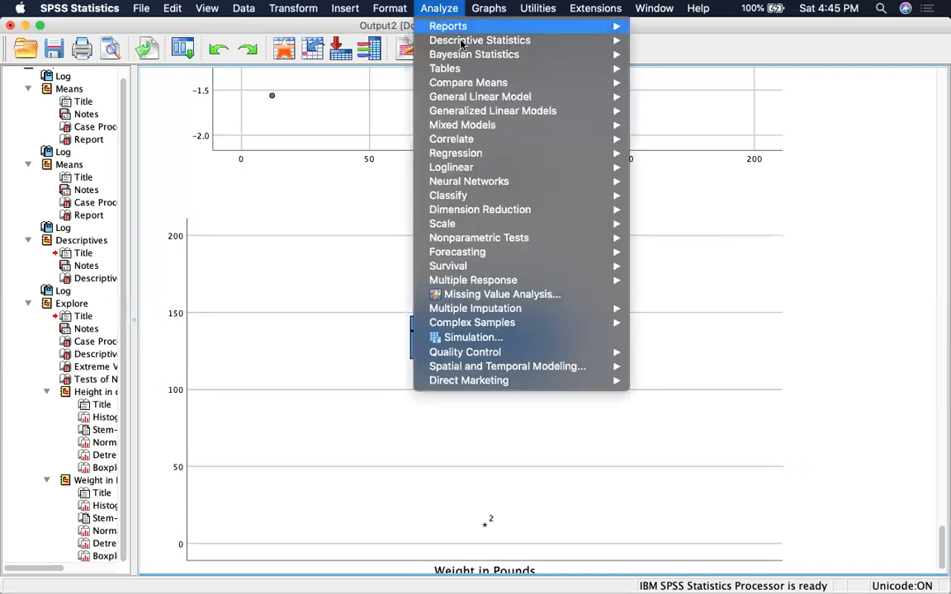
mouse_move(463, 43)
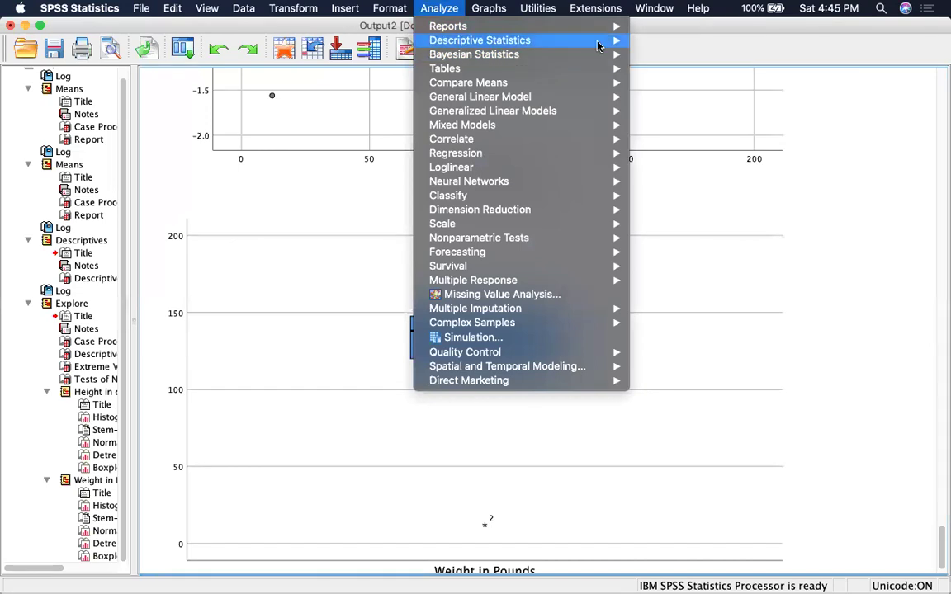
left_click(670, 70)
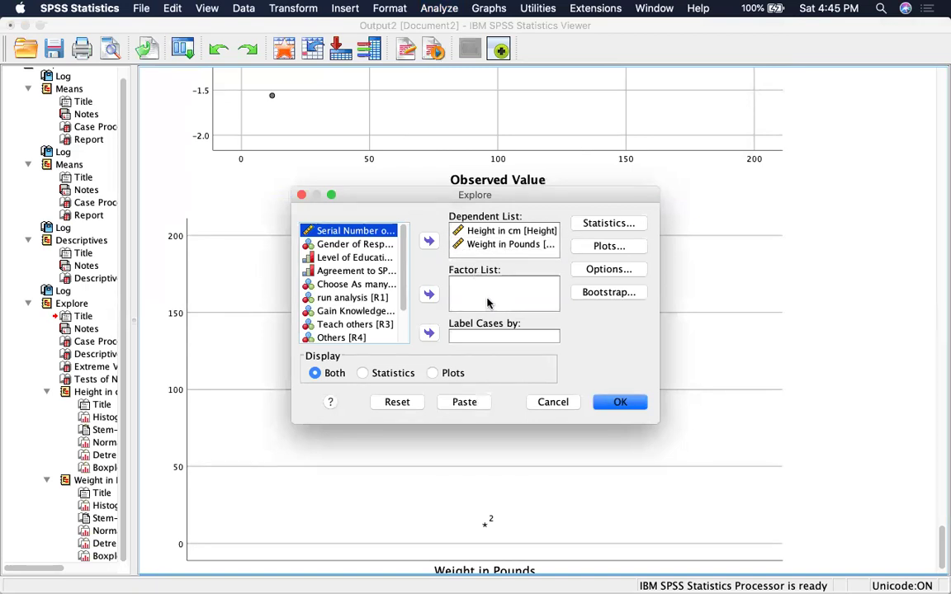
left_click(356, 246)
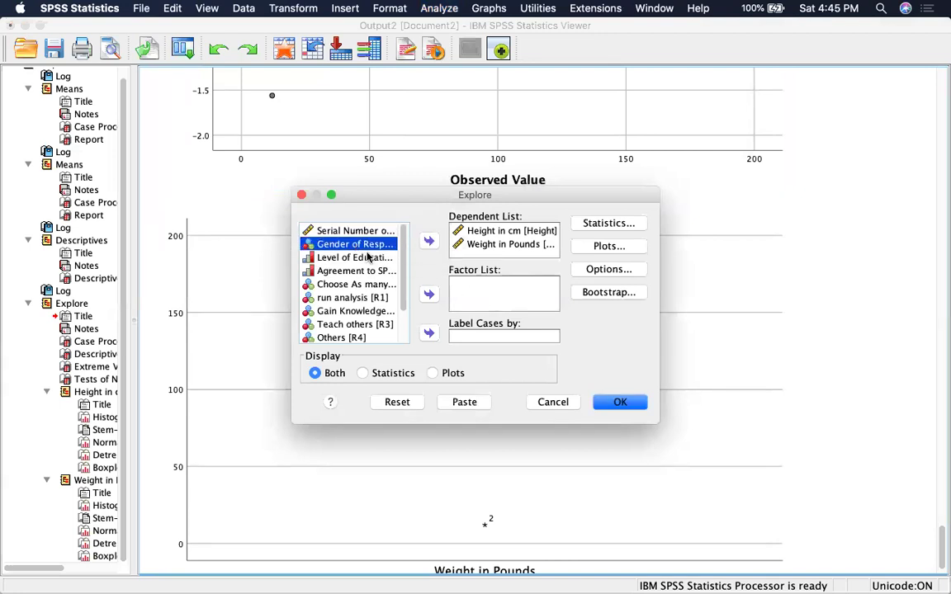
left_click(428, 295)
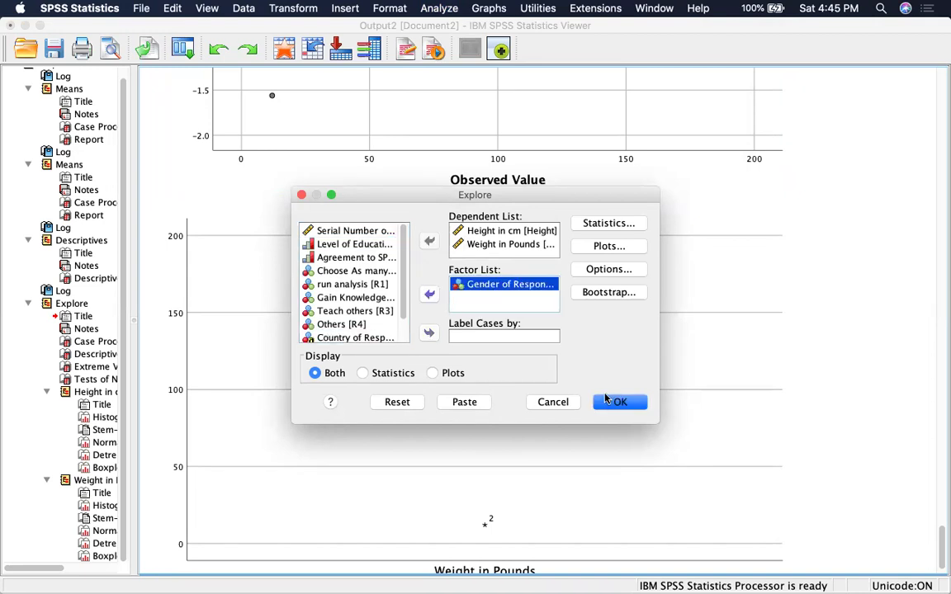
left_click(618, 403)
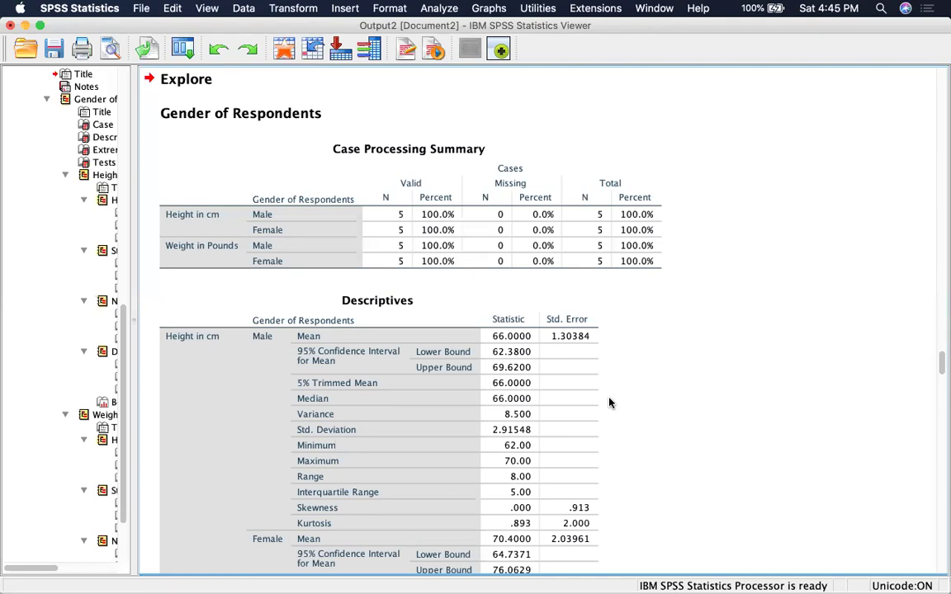
Examine the Descriptives and Extreme Values tables for height and weight split by gender
scroll(609, 404, "down", 4)
left_click(411, 273)
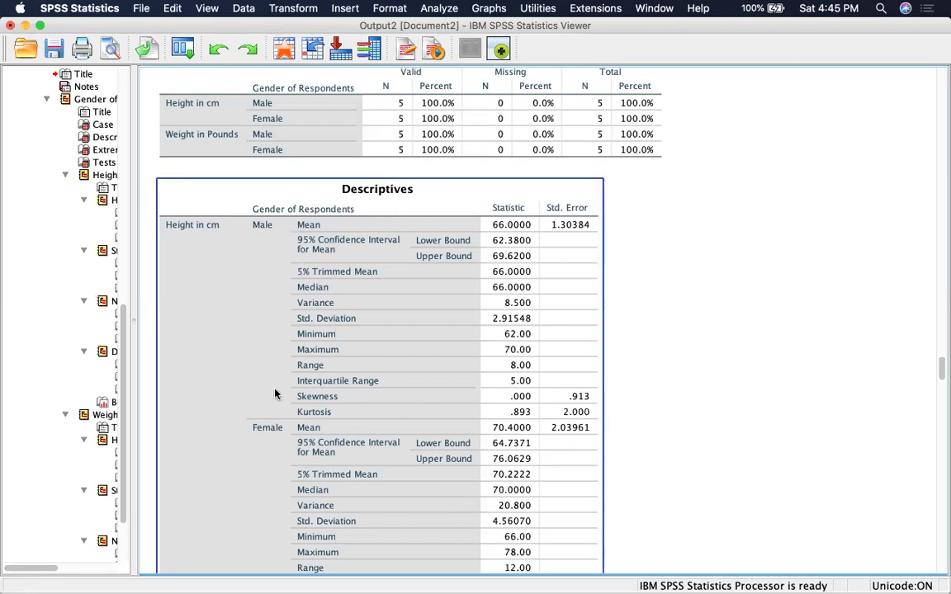
scroll(306, 454, "down", 10)
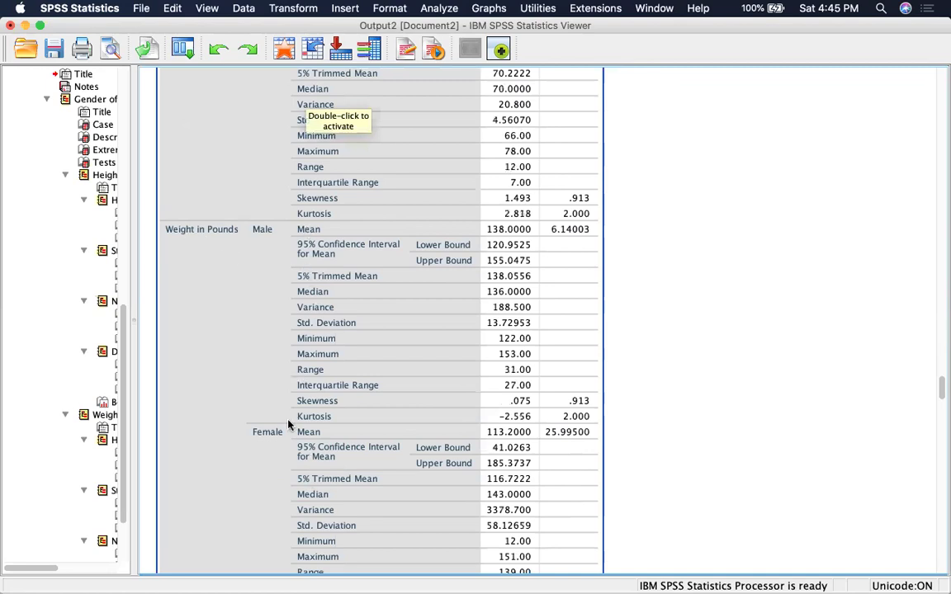
scroll(289, 425, "down", 6)
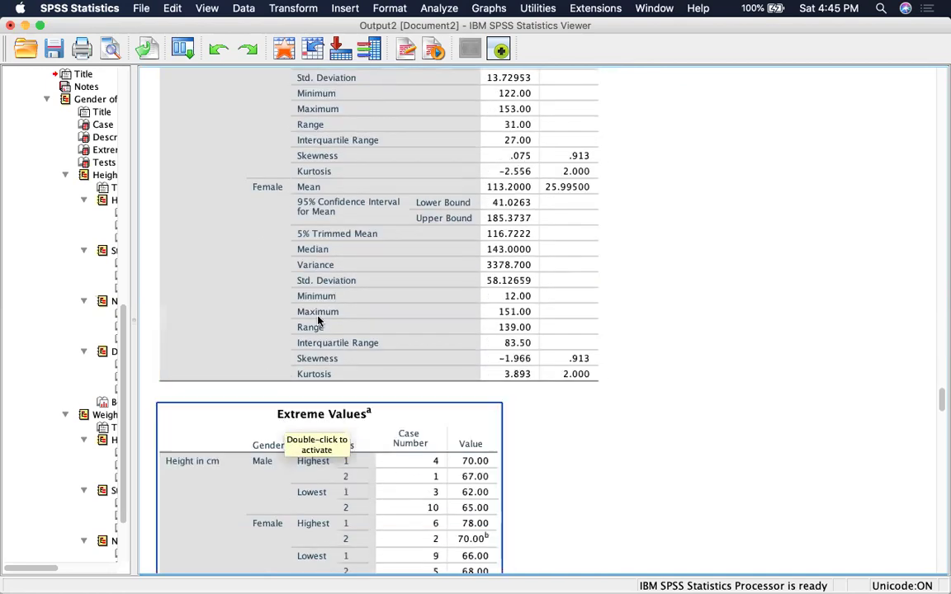
scroll(318, 320, "up", 16)
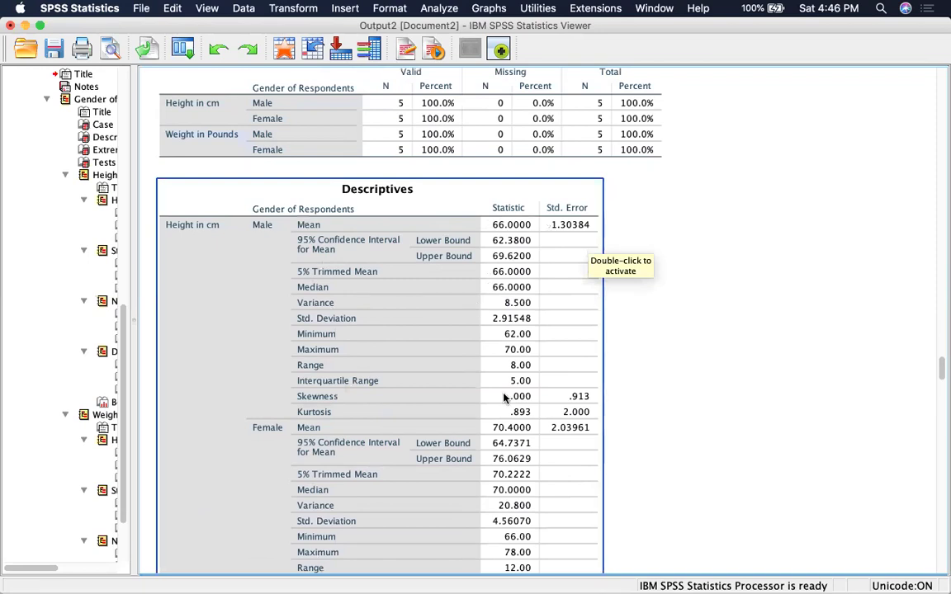
scroll(464, 318, "down", 10)
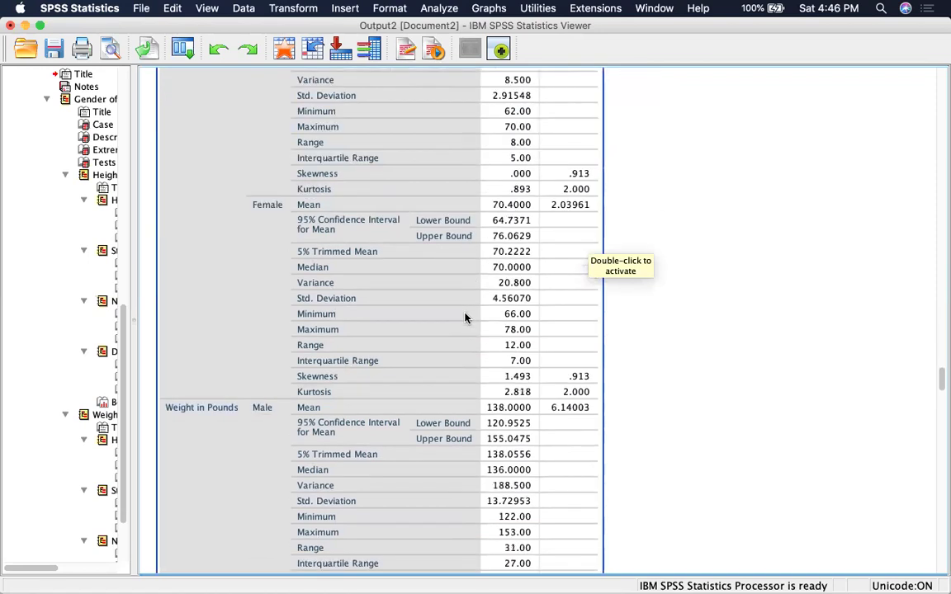
scroll(464, 318, "down", 8)
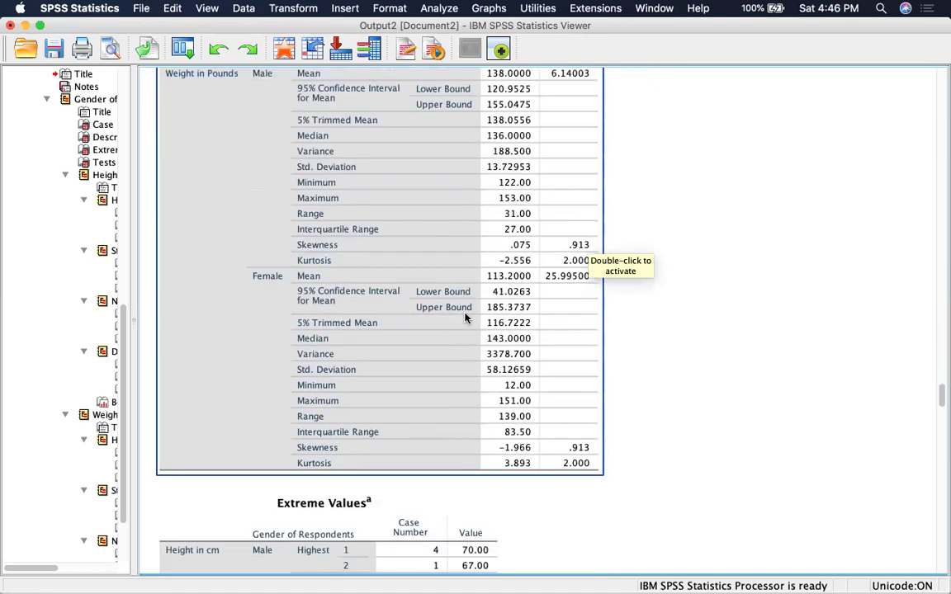
scroll(465, 318, "down", 6)
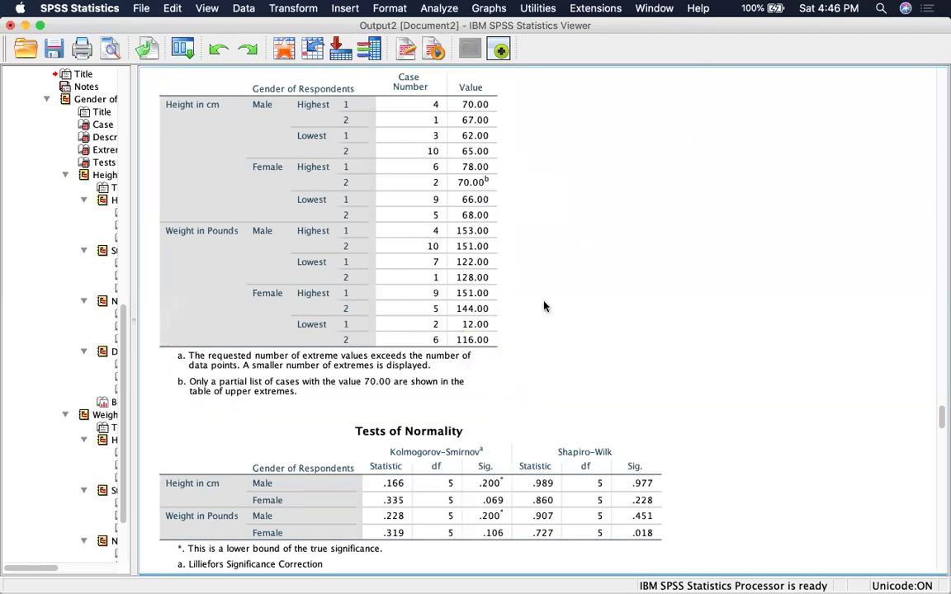
Examine the Kolmogorov-Smirnov and Shapiro-Wilk significance values by gender in the Tests of Normality table
scroll(545, 303, "down", 5)
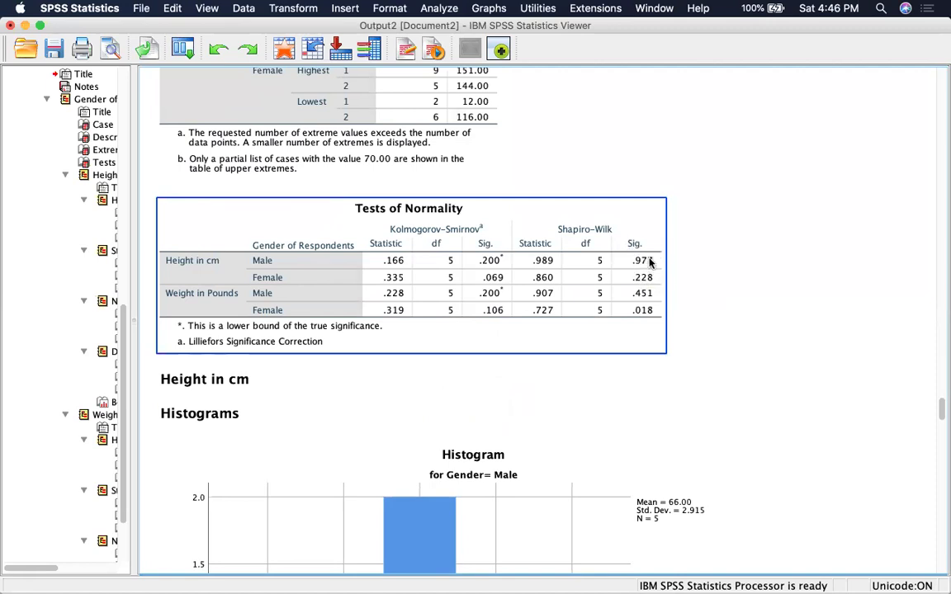
left_click(809, 320)
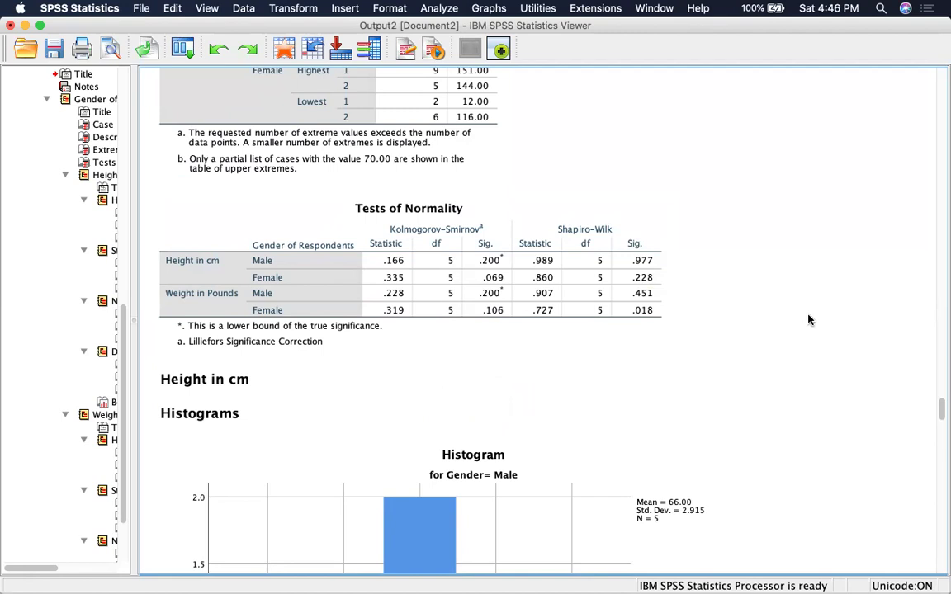
left_click(570, 248)
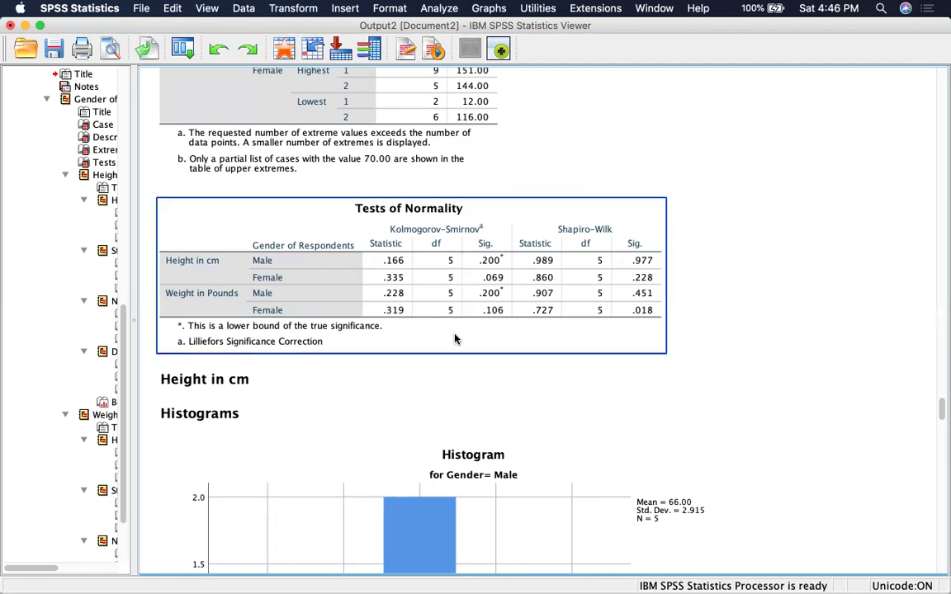
left_click(795, 78)
left_click(462, 323)
left_click(615, 186)
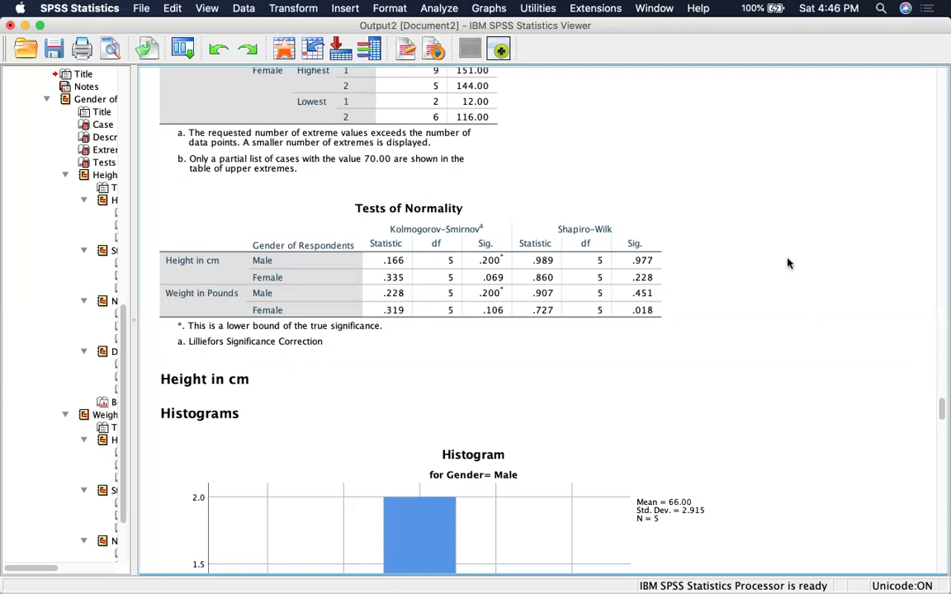
Examine the male and female histograms and stem-and-leaf plots of Height in cm
scroll(784, 332, "down", 5)
left_click(784, 330)
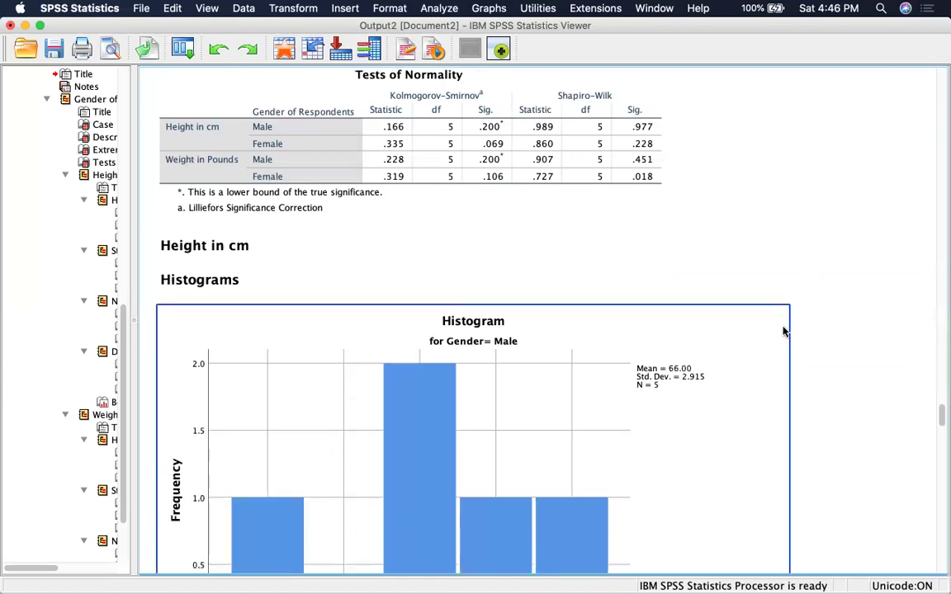
scroll(803, 213, "down", 6)
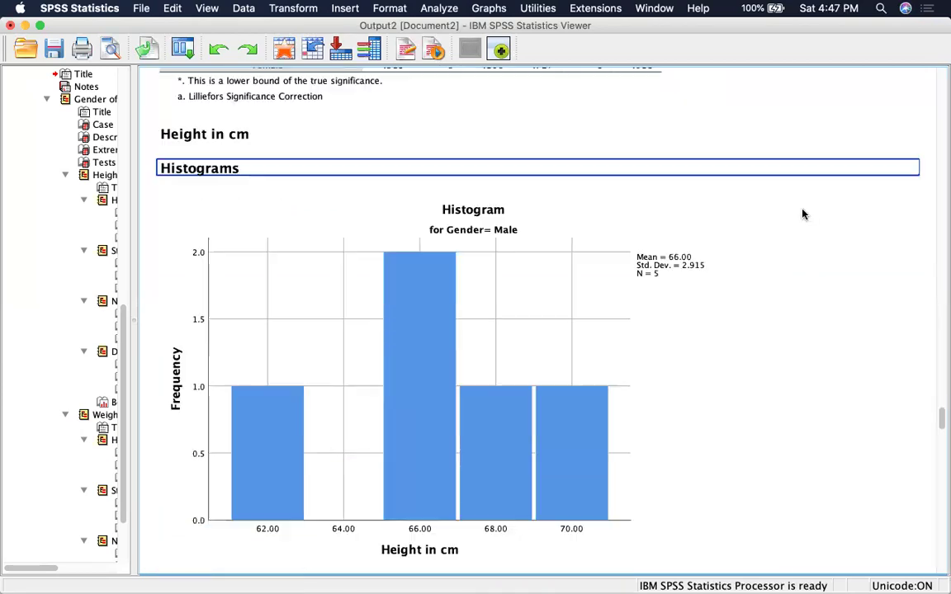
scroll(803, 214, "down", 3)
scroll(803, 214, "up", 5)
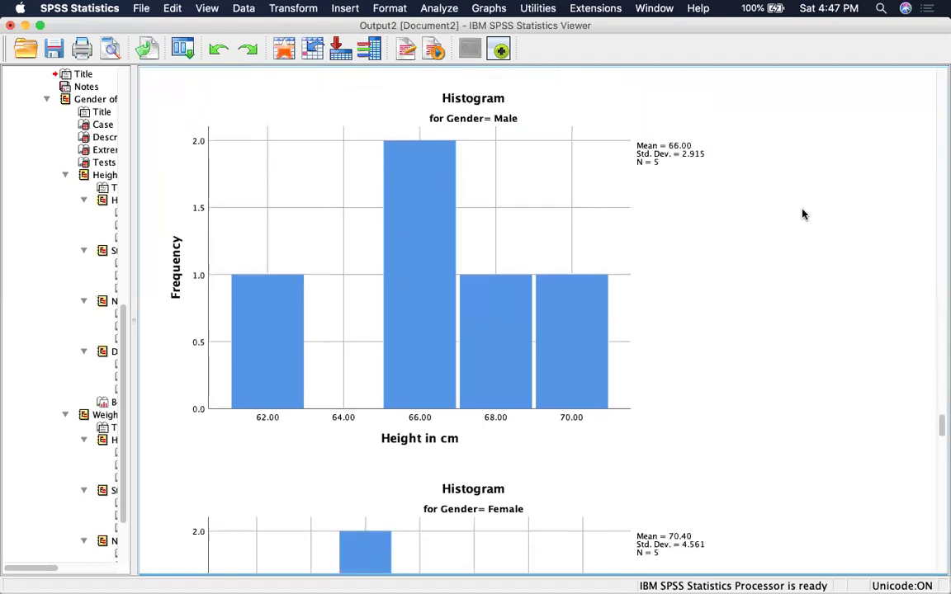
scroll(803, 214, "down", 15)
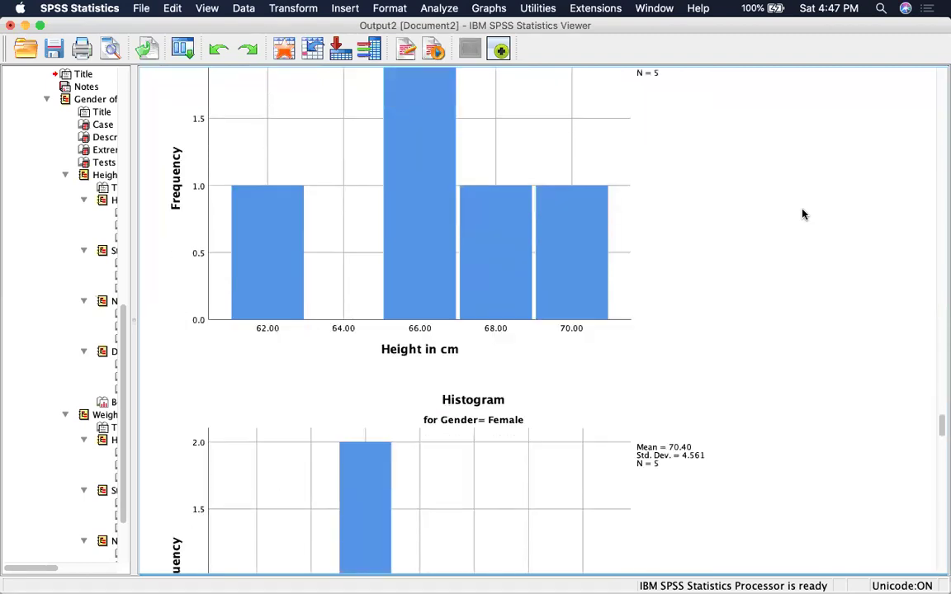
scroll(804, 214, "down", 14)
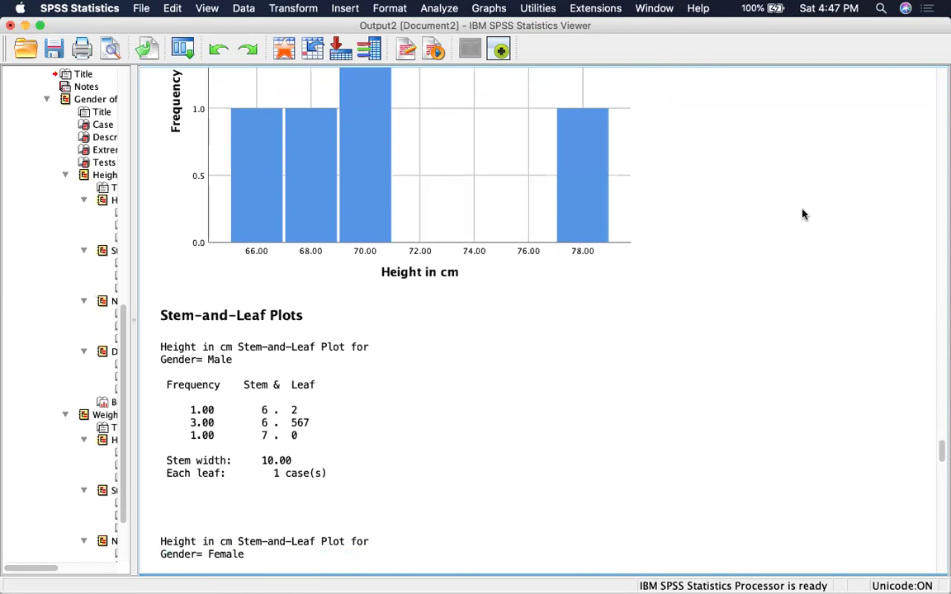
scroll(804, 214, "down", 1)
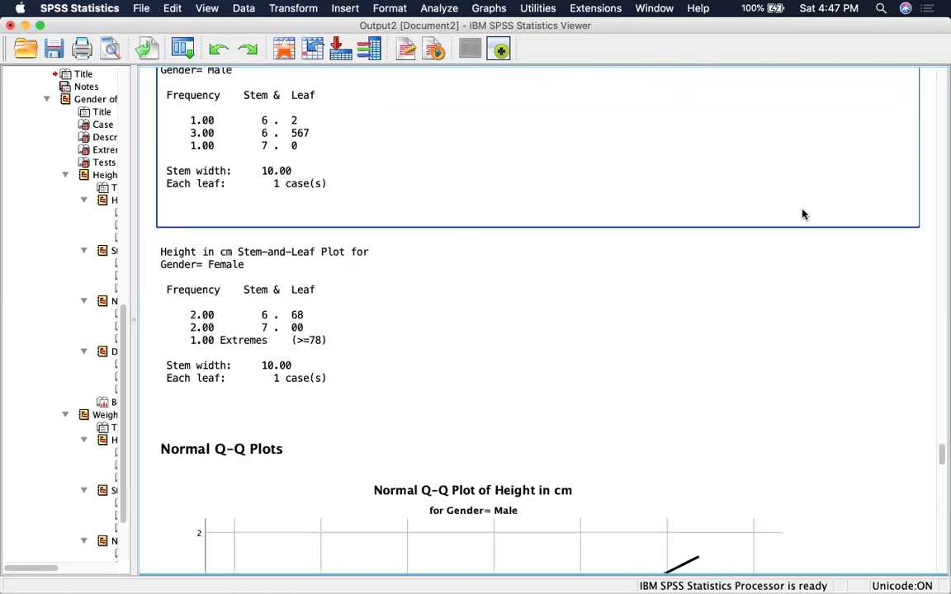
scroll(804, 214, "up", 6)
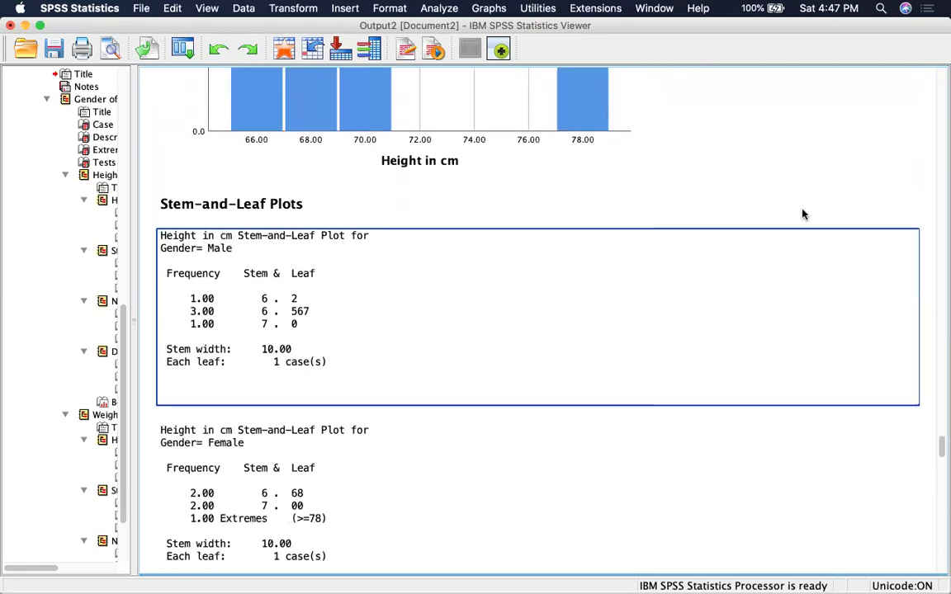
Examine the male and female stem-and-leaf plots, Normal Q-Q plots and detrended Q-Q plots of Height in cm
scroll(803, 214, "down", 4)
scroll(803, 214, "down", 1)
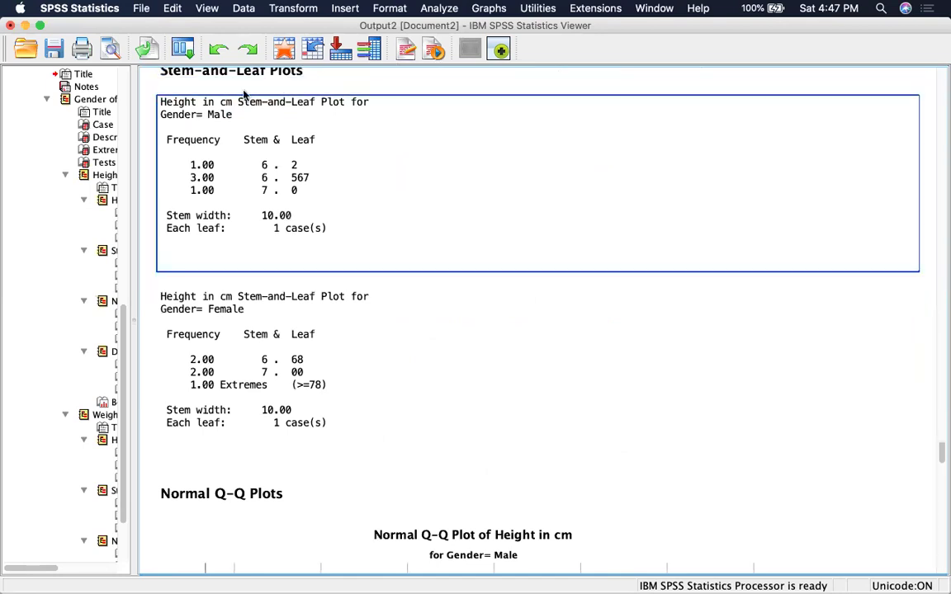
left_click(323, 360)
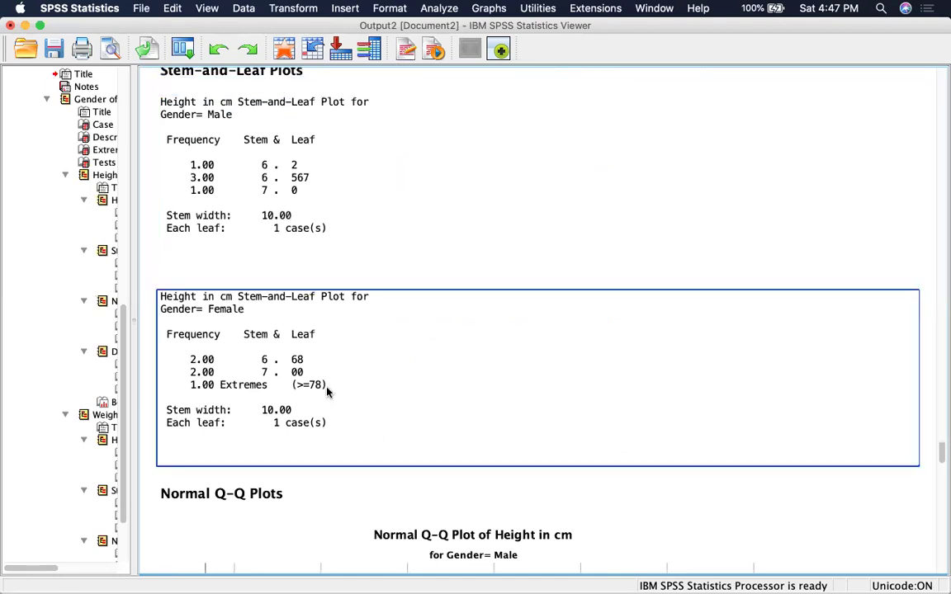
scroll(331, 387, "down", 1)
scroll(314, 339, "down", 12)
scroll(372, 223, "up", 8)
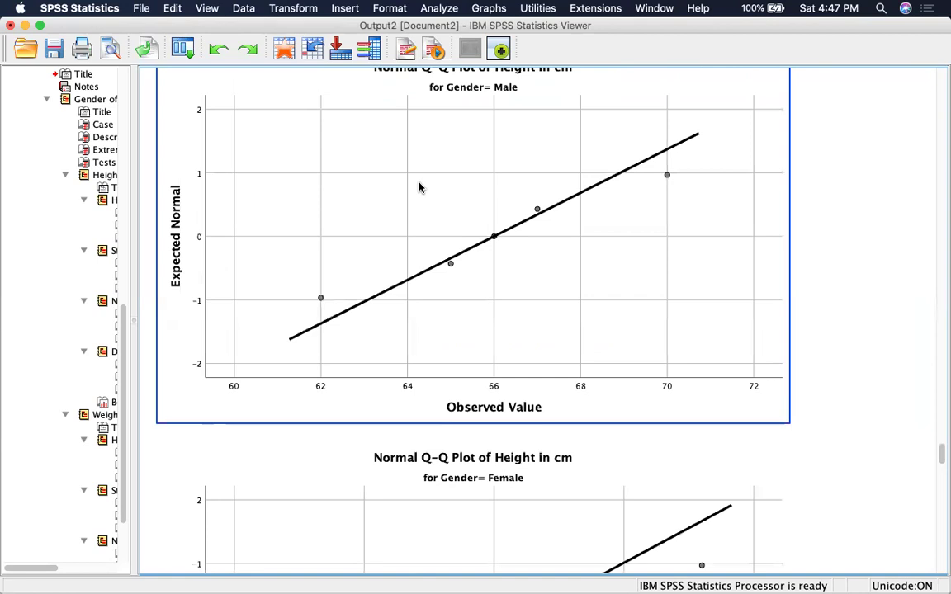
key("Down")
key("Down")
key("Down")
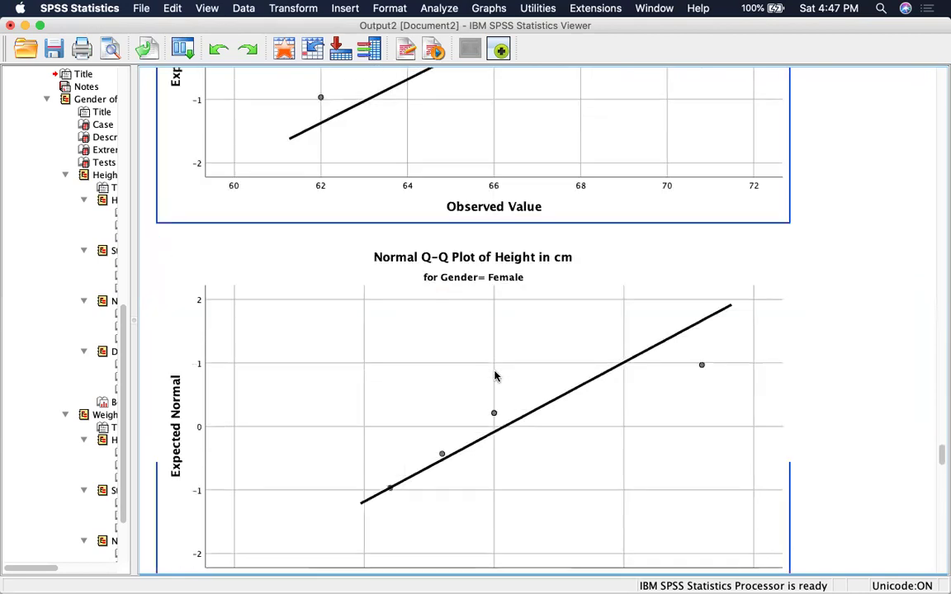
key("Down")
key("Down")
key("Down")
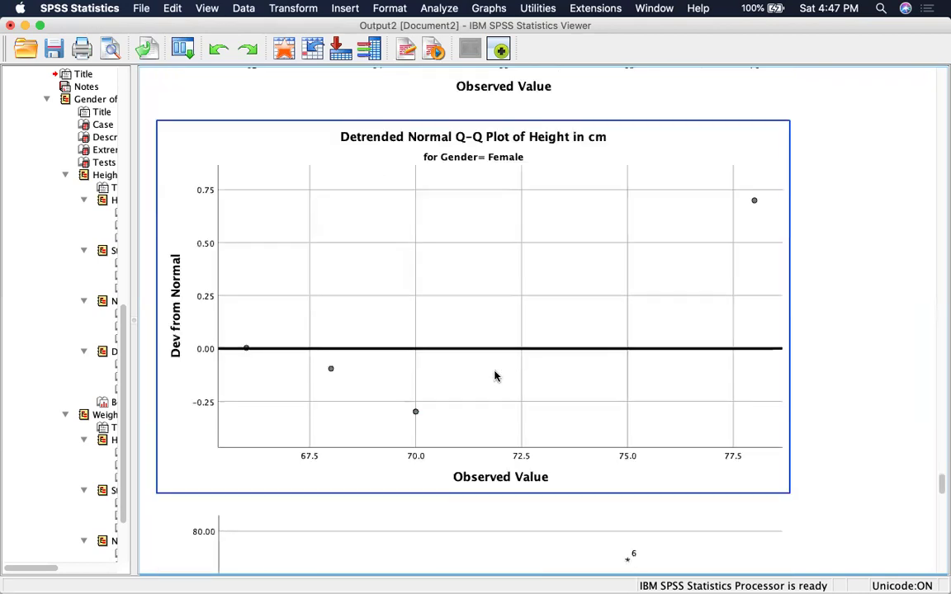
Examine the boxplot comparing Height in cm between male and female respondents for outliers
scroll(495, 376, "down", 9)
scroll(495, 376, "up", 6)
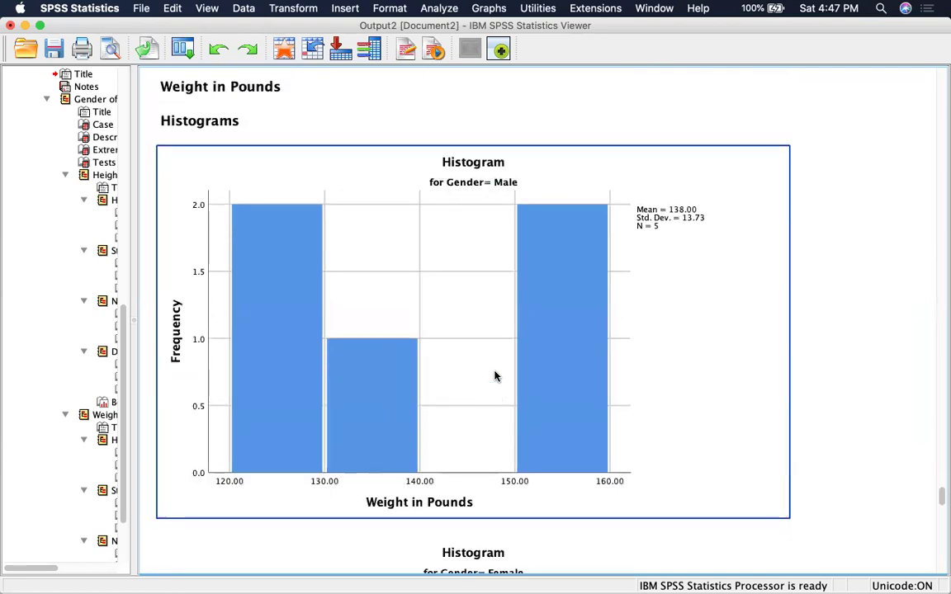
scroll(496, 377, "up", 6)
scroll(495, 376, "down", 5)
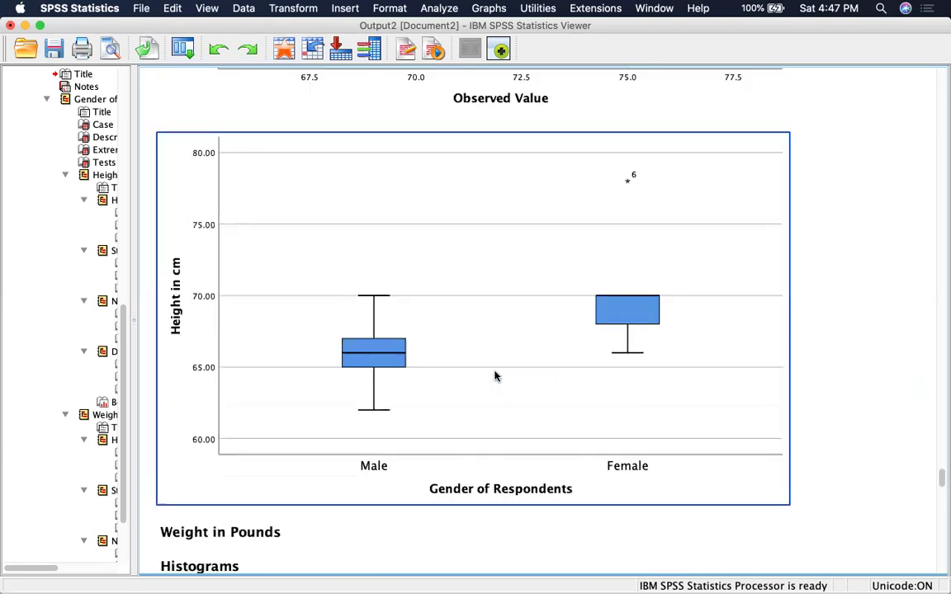
scroll(496, 376, "up", 1)
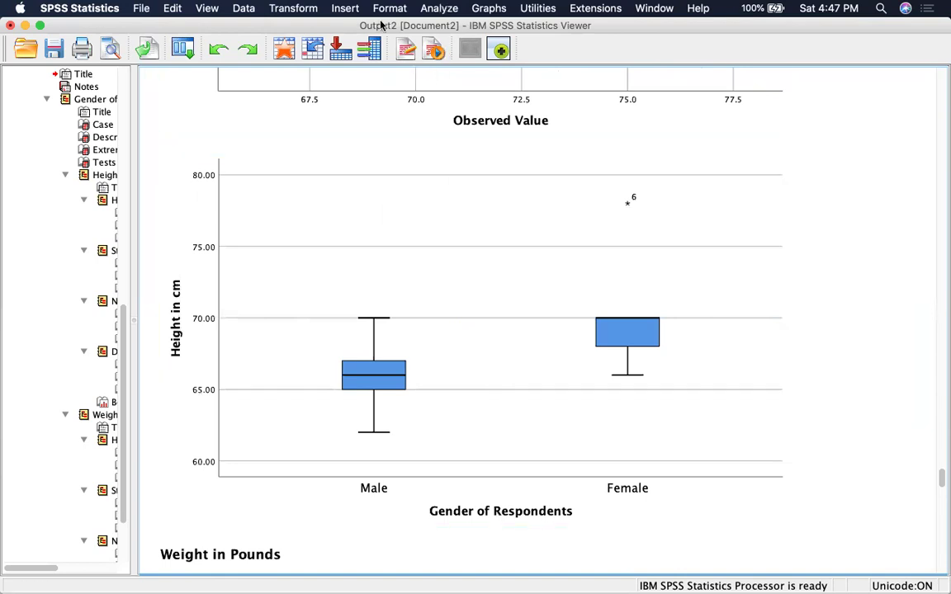
Close the Output2 viewer document without saving its contents
left_click(11, 26)
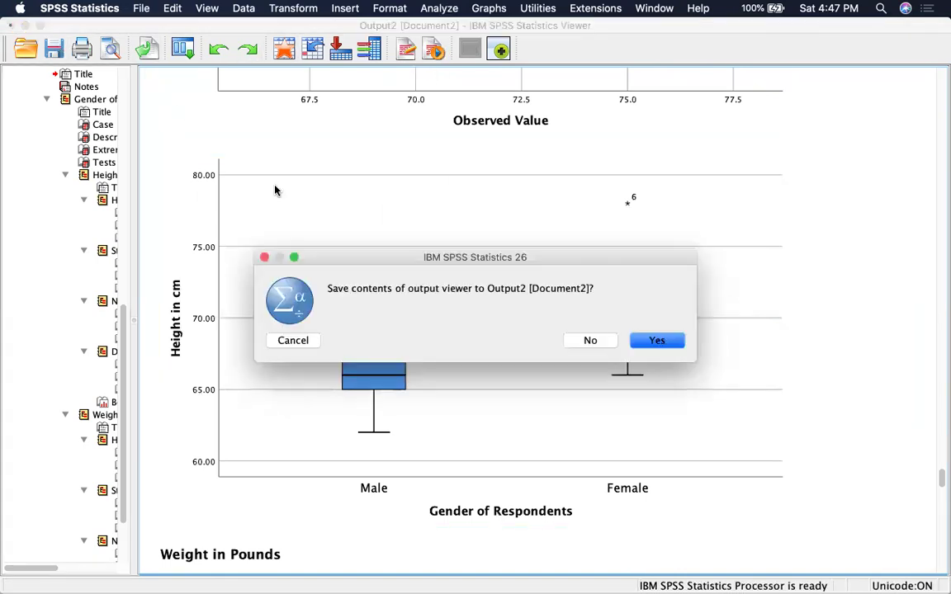
left_click(596, 344)
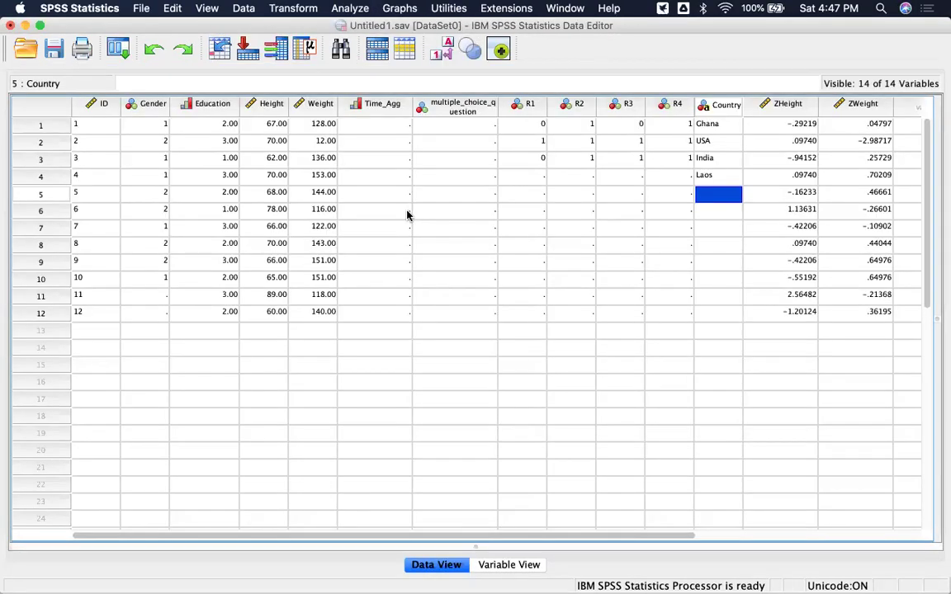
In Explore, replace Gender of Respondents with Level of Education as the factor for height and weight
left_click(354, 9)
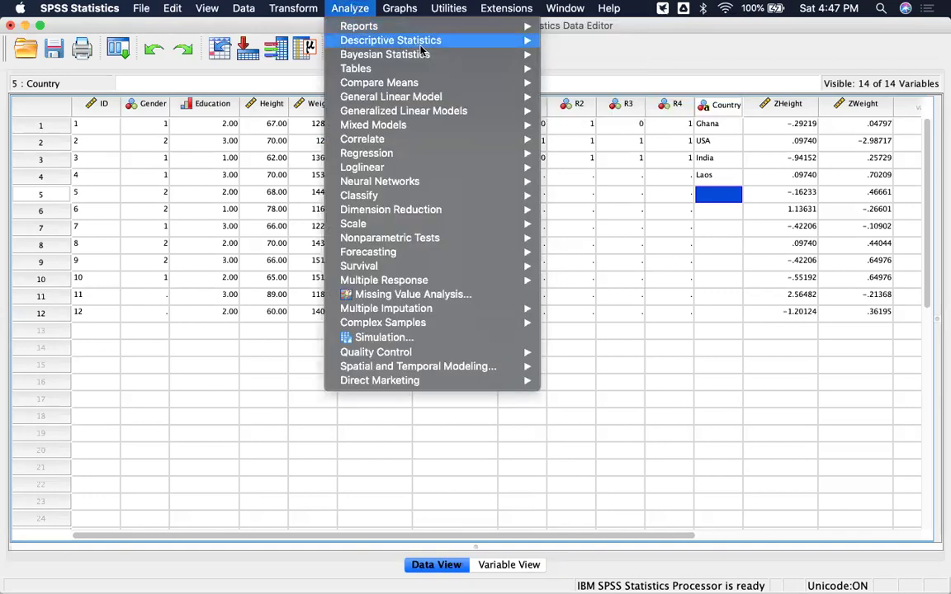
mouse_move(422, 41)
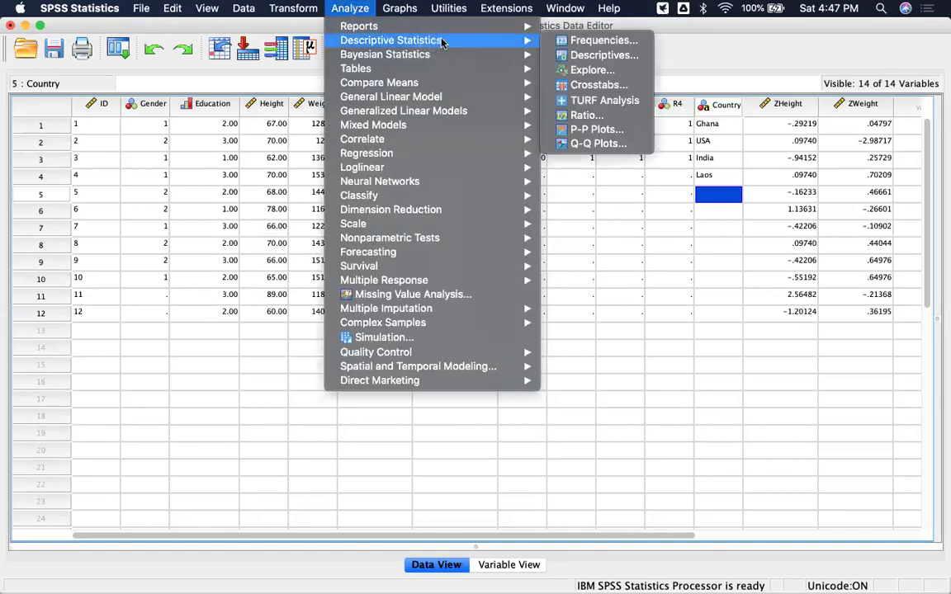
left_click(592, 70)
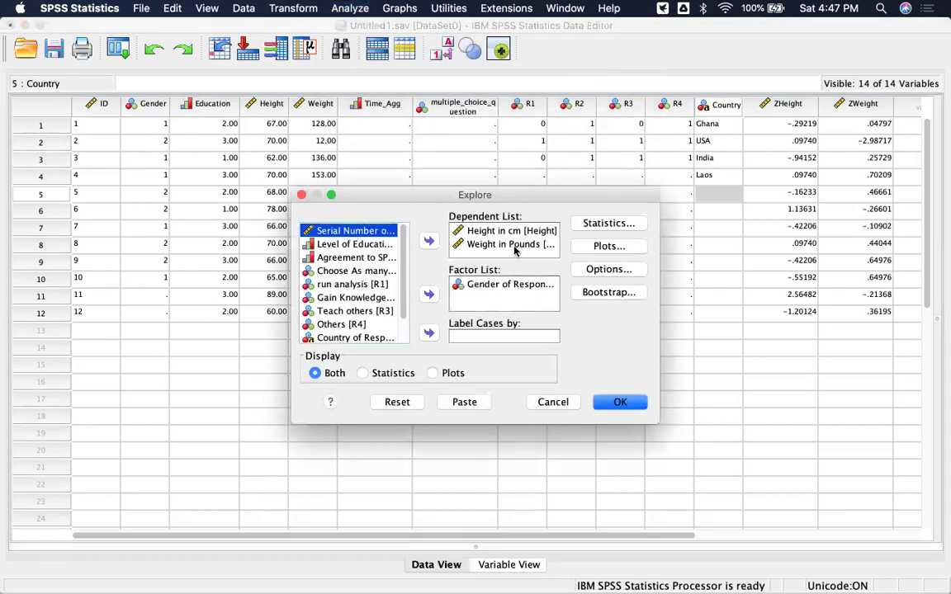
left_click(523, 285)
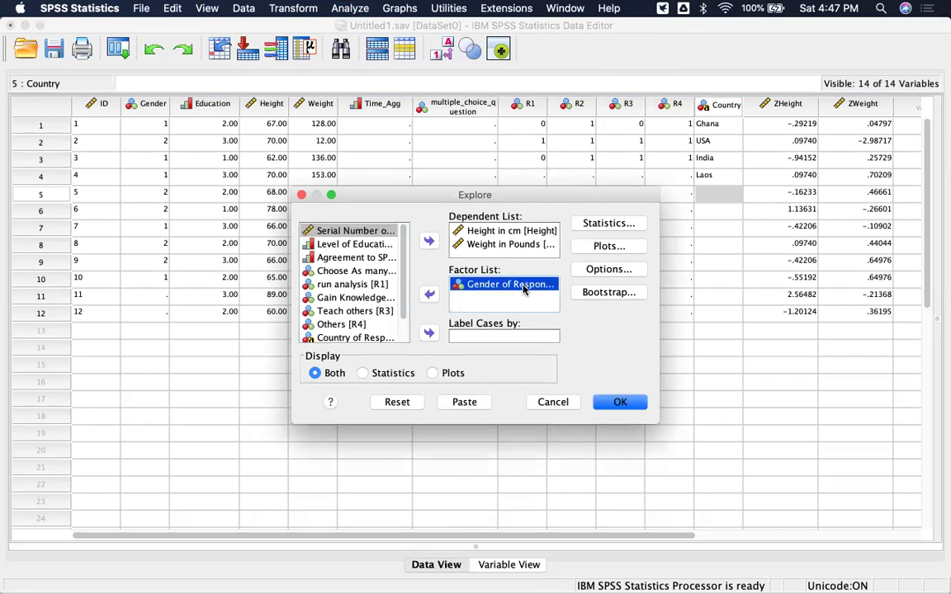
left_click(429, 295)
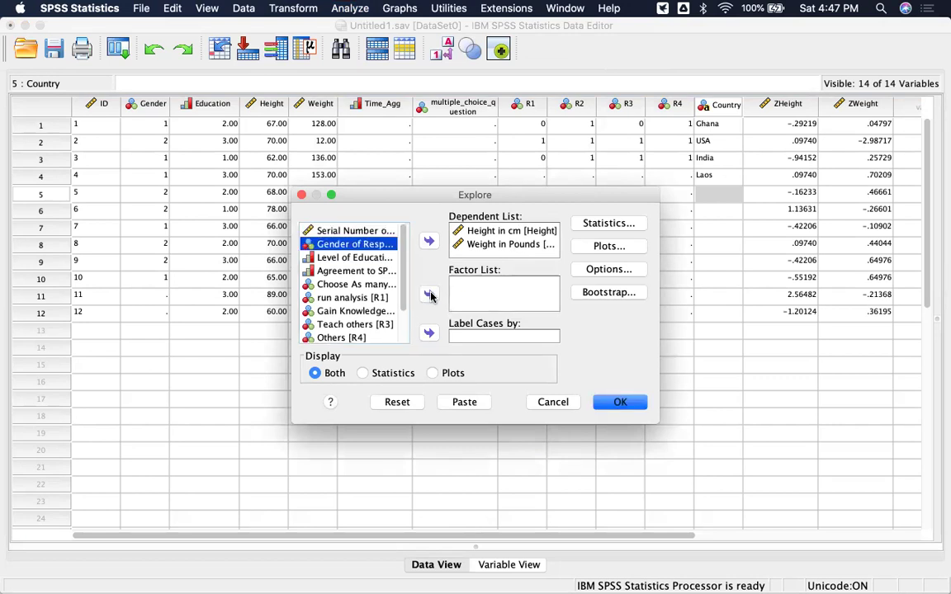
left_click(345, 258)
left_click(429, 294)
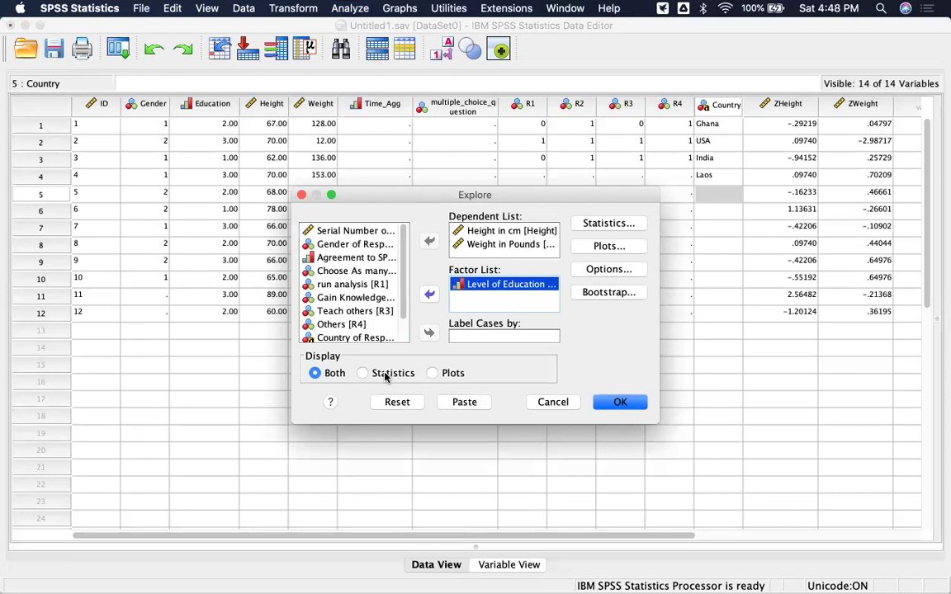
Limit the Explore display to Plots, run the analysis and bring its output viewer to full size
left_click(433, 373)
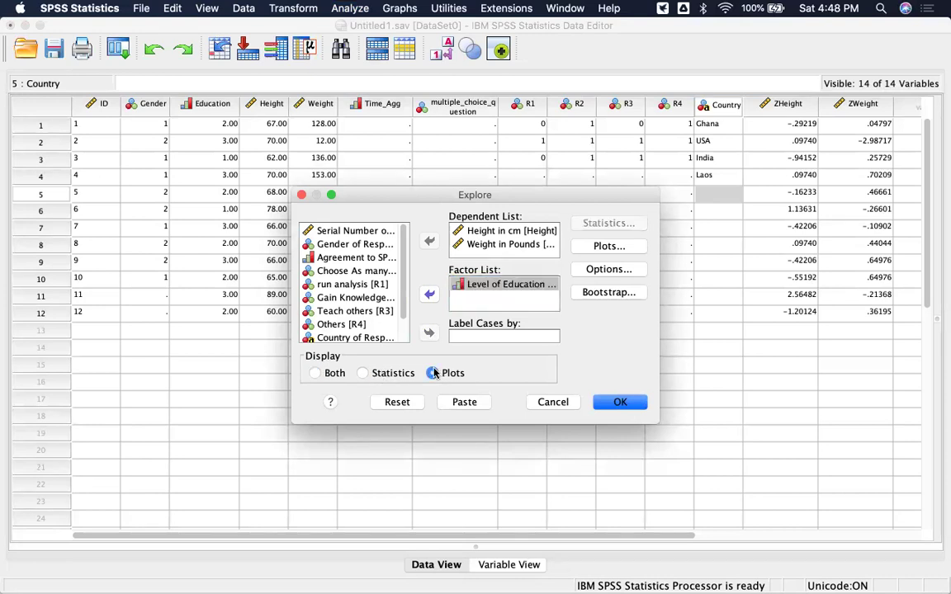
left_click(621, 403)
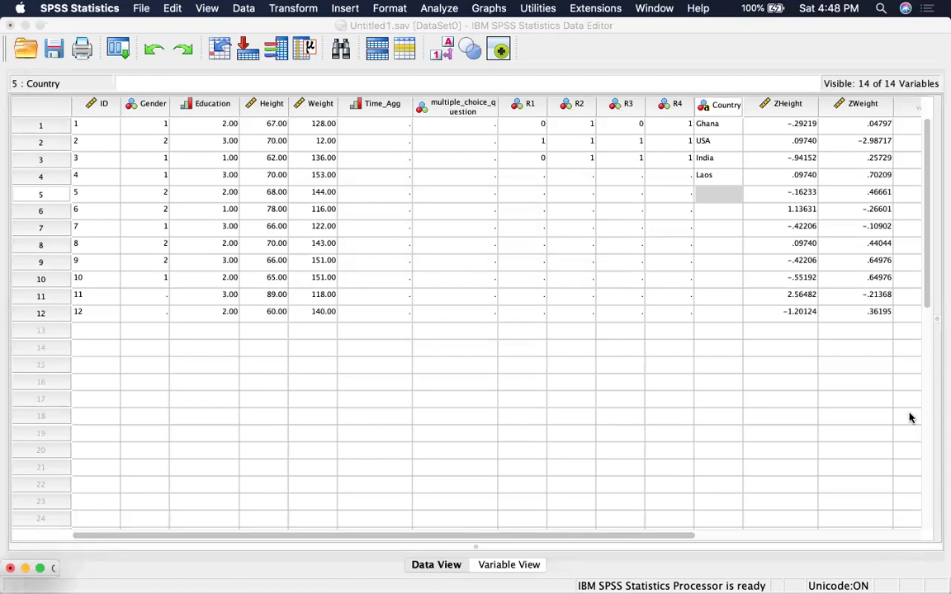
left_click(38, 569)
left_click(532, 272)
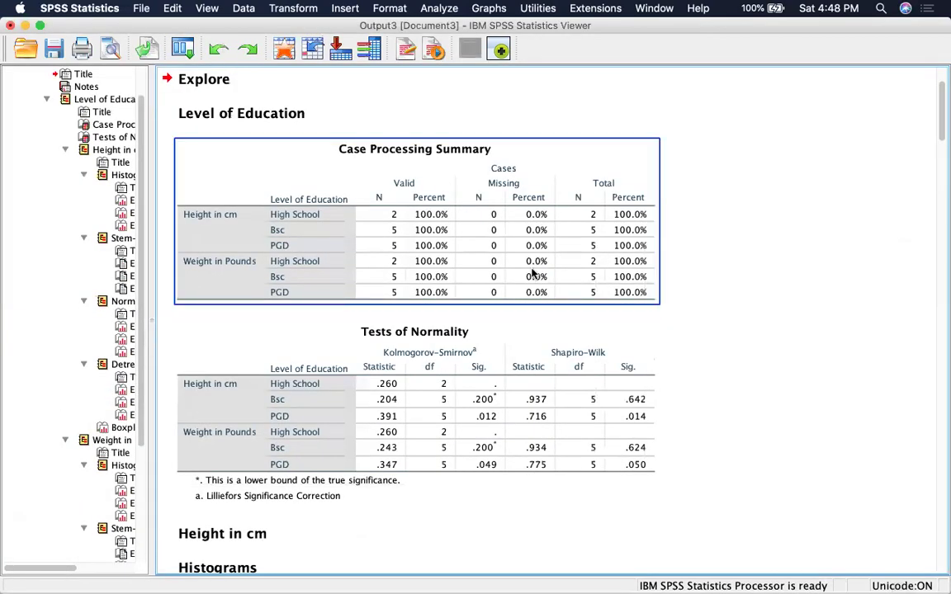
Examine the Case Processing Summary and Tests of Normality for height and weight by level of education
scroll(533, 272, "down", 3)
left_click(533, 272)
scroll(532, 273, "down", 9)
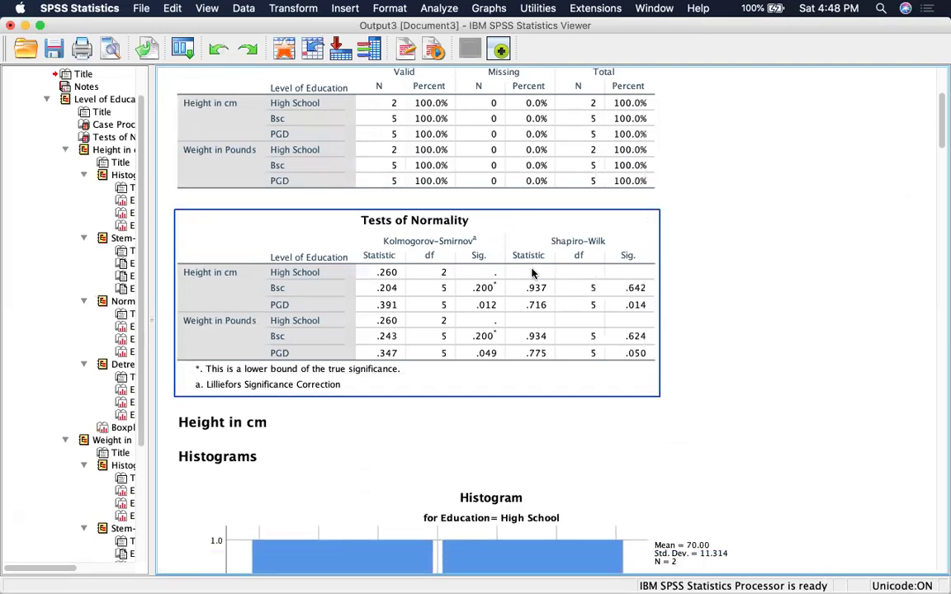
left_click(647, 262)
left_click(854, 399)
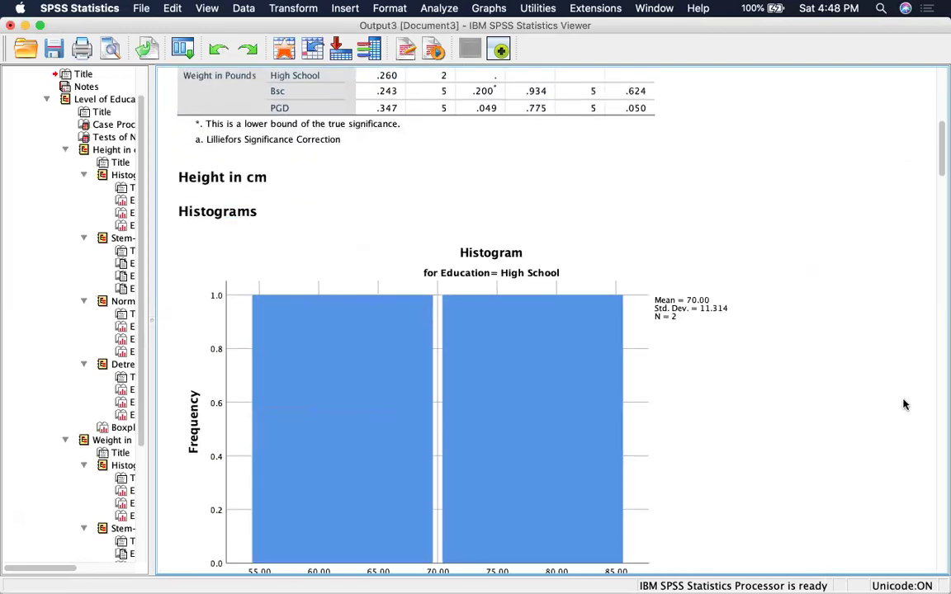
left_click(798, 387)
scroll(798, 387, "up", 1)
scroll(799, 387, "up", 10)
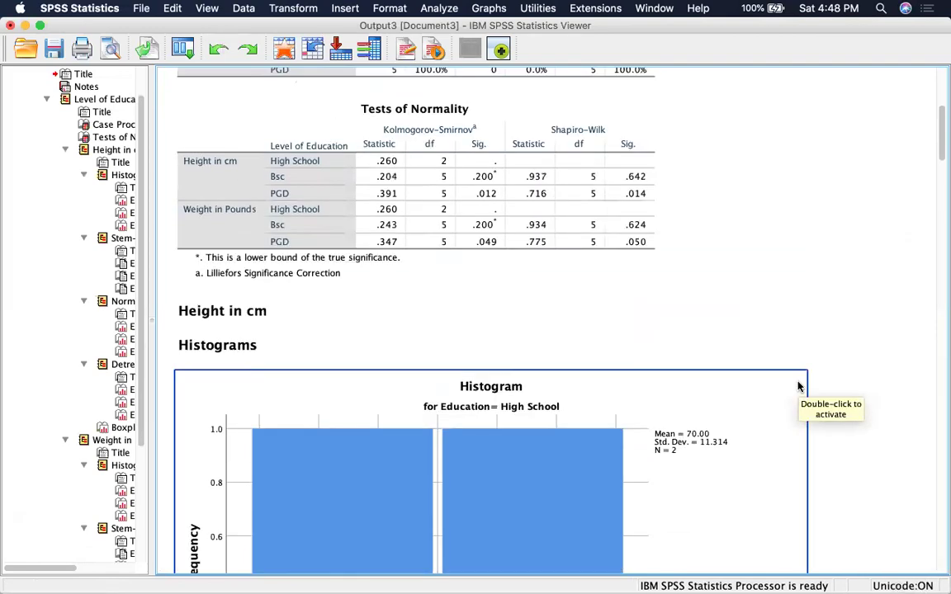
Review the weight histograms and the height boxplot, Q-Q plots and stem-and-leaf plots by level of education
scroll(798, 387, "down", 7)
scroll(798, 386, "down", 20)
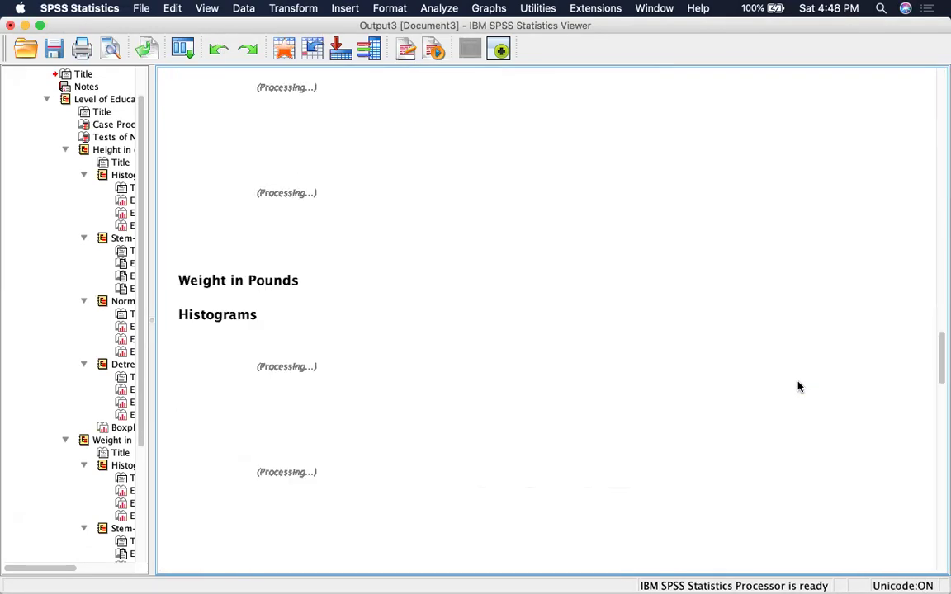
scroll(798, 386, "up", 10)
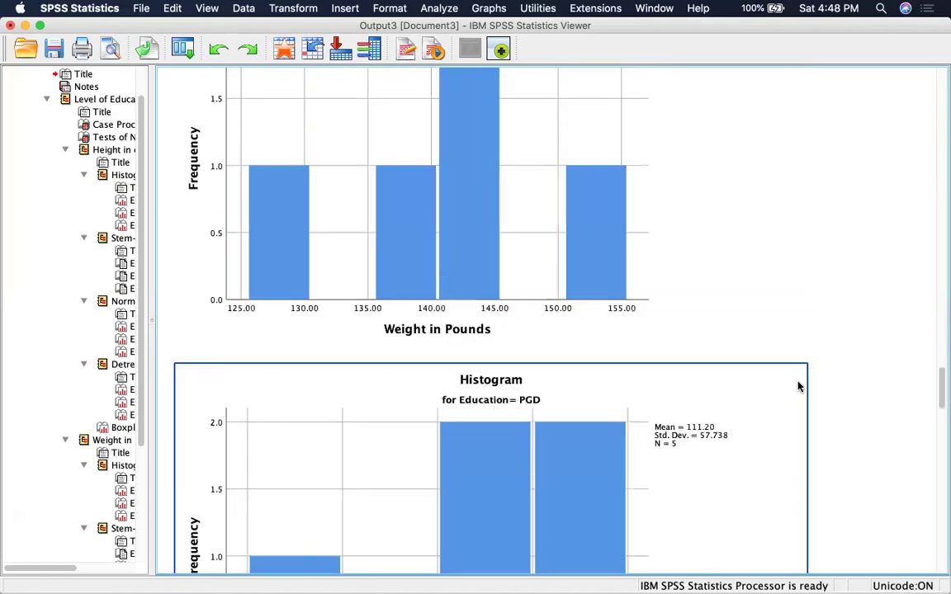
scroll(793, 347, "up", 8)
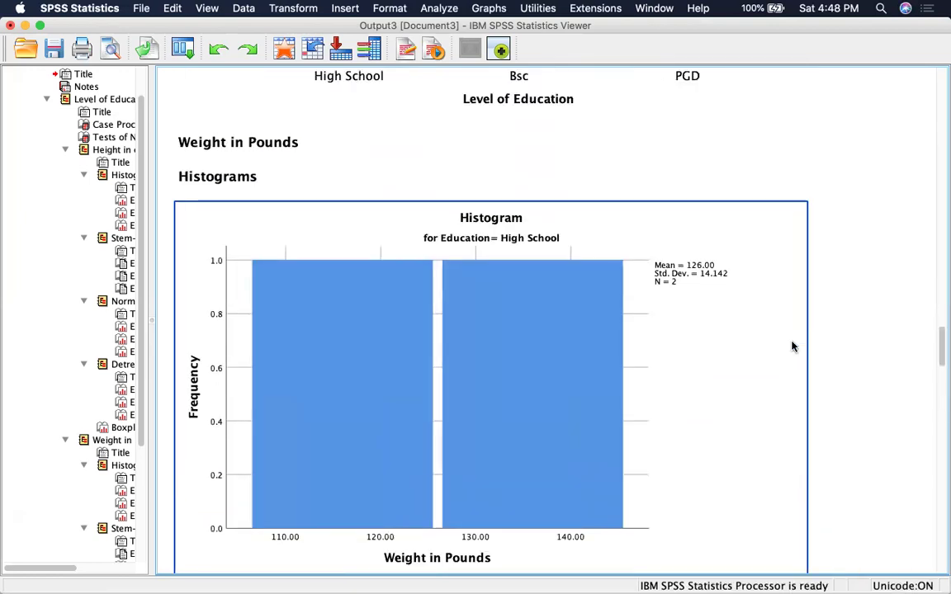
scroll(792, 347, "up", 1)
scroll(792, 346, "up", 5)
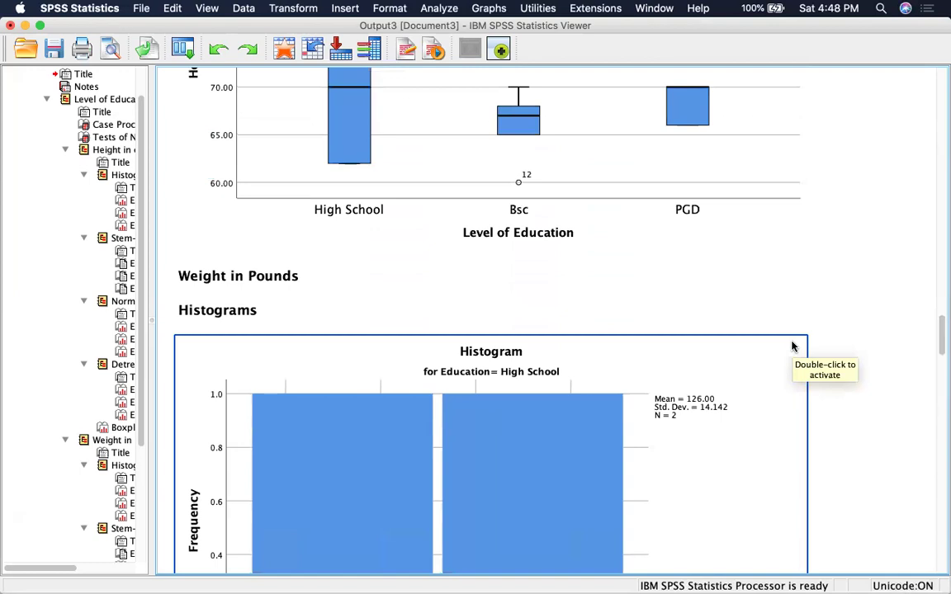
scroll(792, 347, "up", 1)
scroll(792, 347, "up", 20)
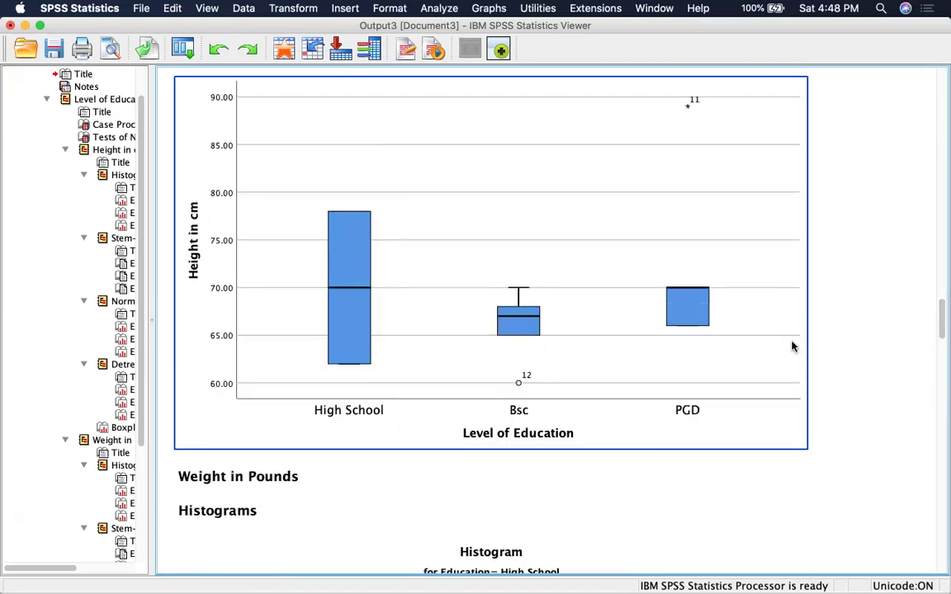
scroll(793, 347, "up", 20)
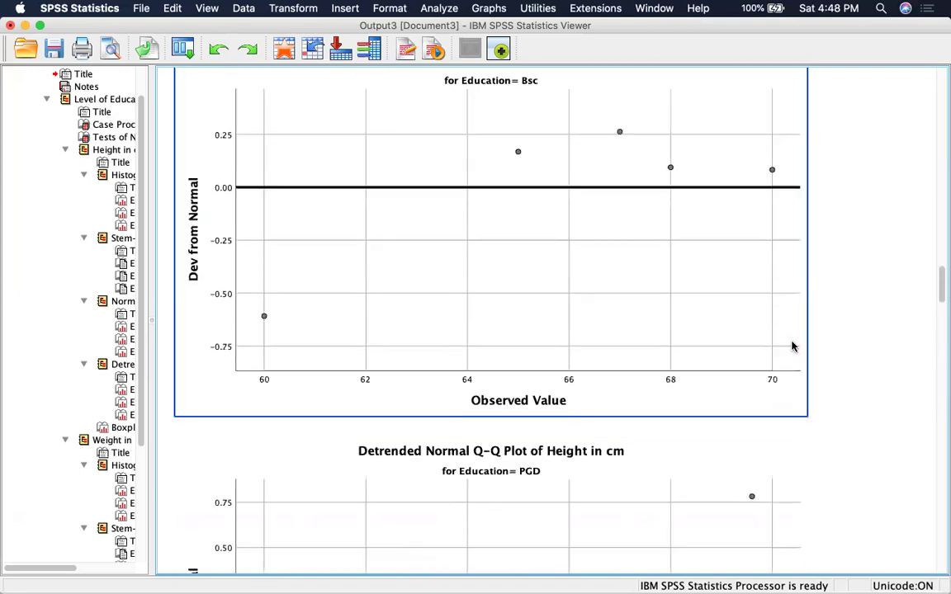
scroll(793, 347, "up", 20)
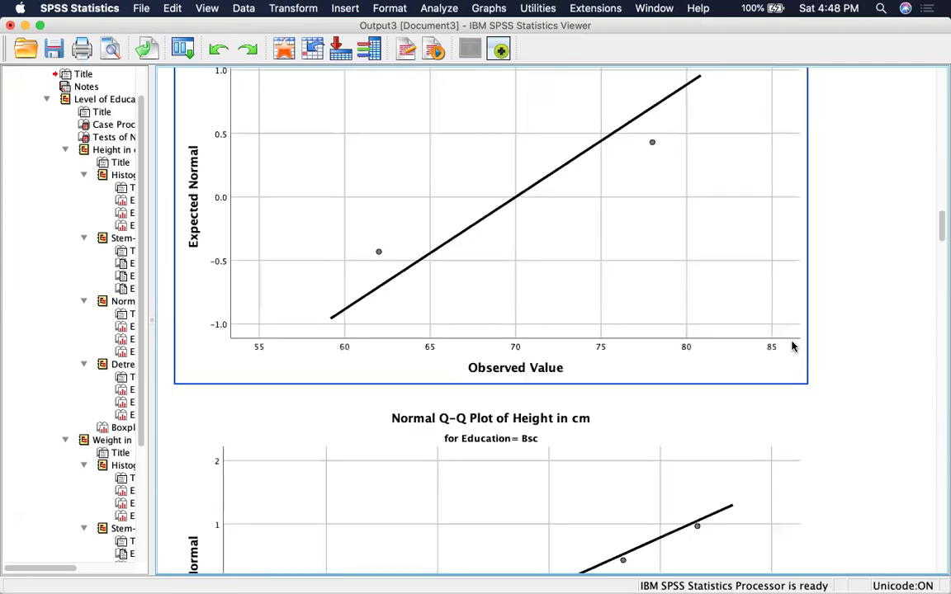
scroll(793, 346, "up", 4)
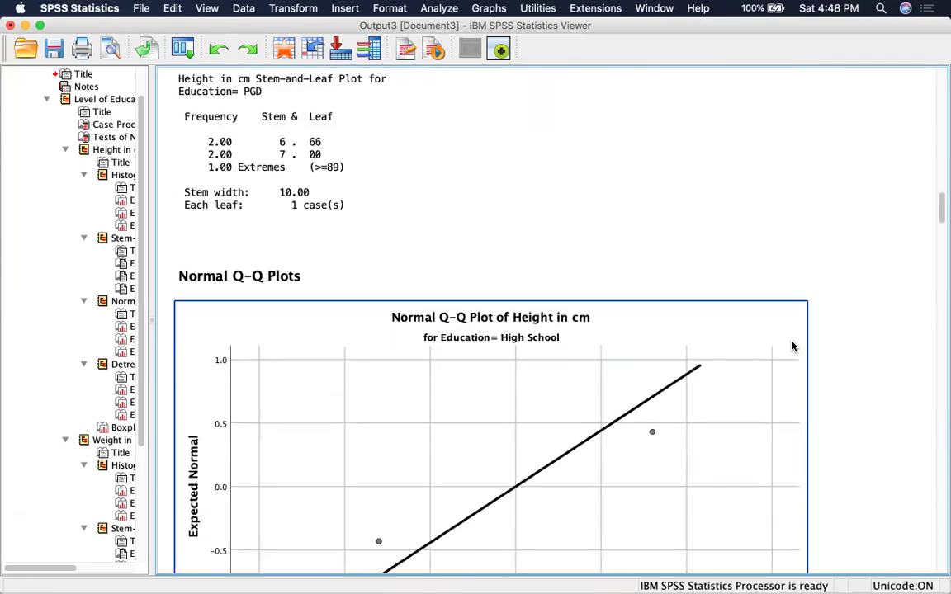
scroll(793, 346, "up", 20)
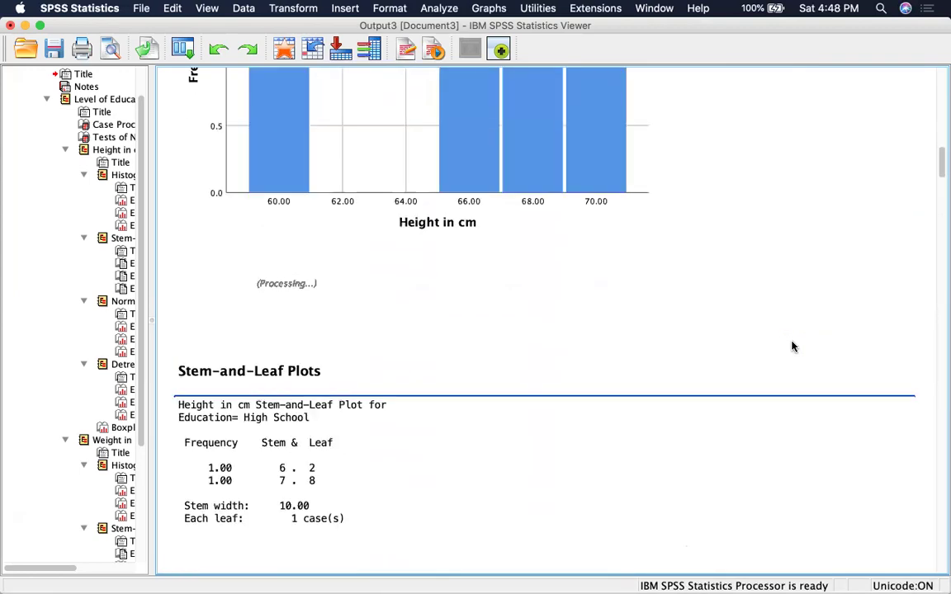
Review the education-level summary and normality tables again, along with the High School histogram of Height in cm
scroll(792, 347, "up", 20)
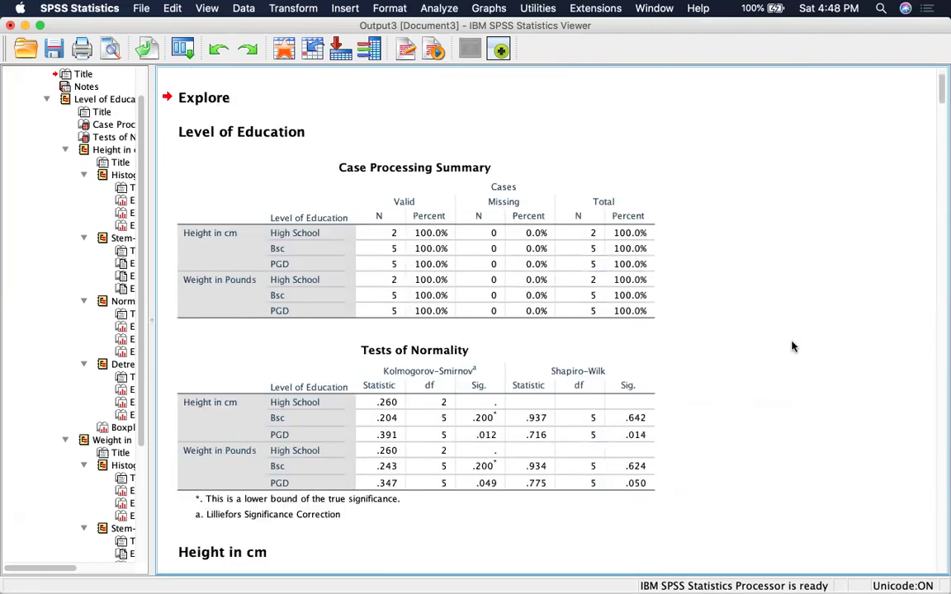
scroll(792, 347, "up", 3)
scroll(791, 351, "down", 2)
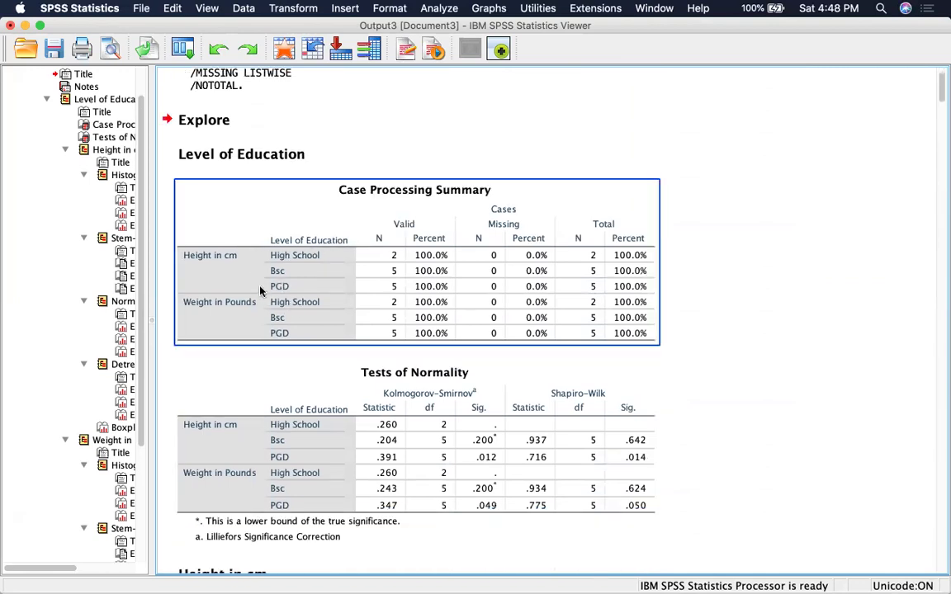
scroll(484, 353, "down", 4)
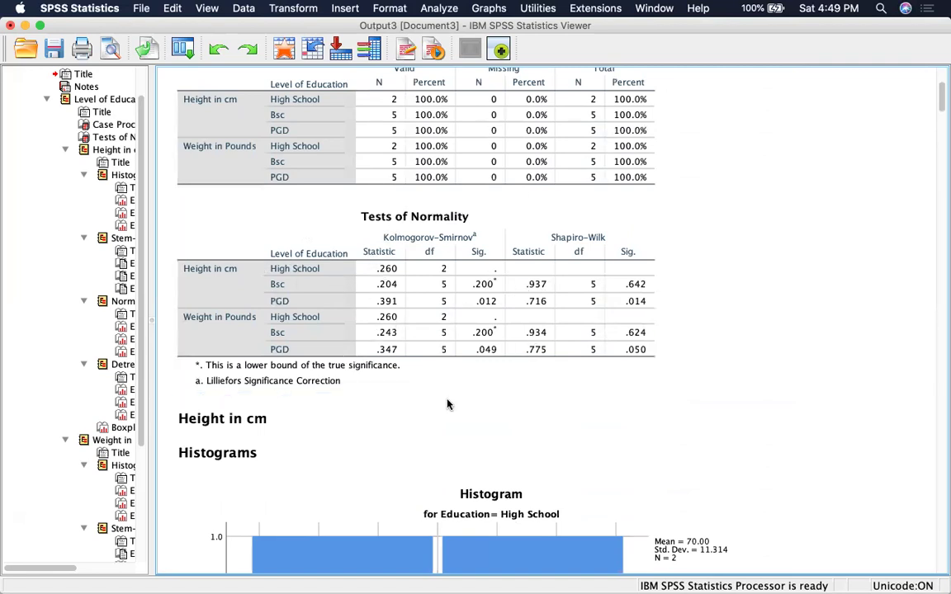
scroll(448, 404, "down", 5)
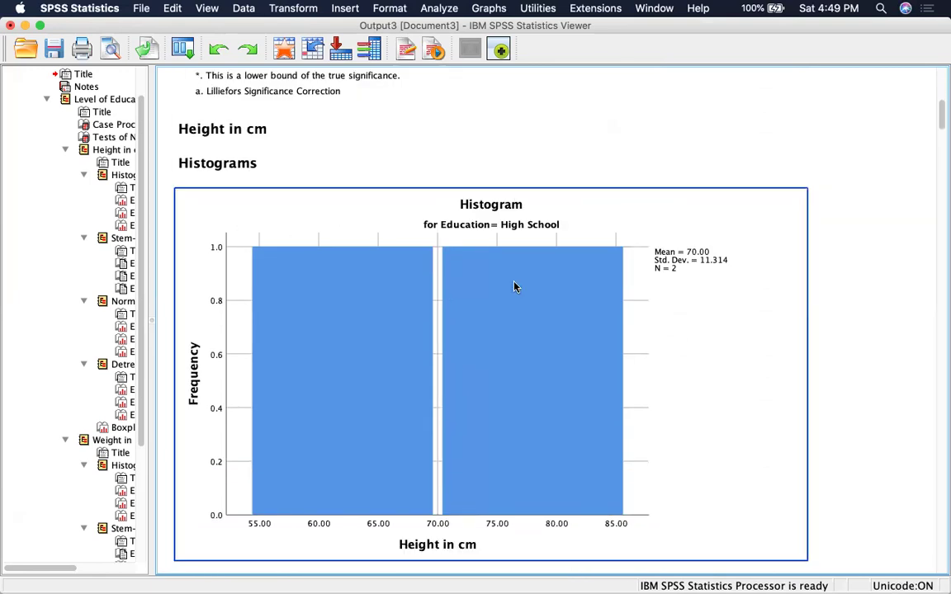
Review the height and weight histograms, stem-and-leaf plots, Q-Q plots and boxplots by level of education through the final weight boxplot
scroll(514, 287, "down", 3)
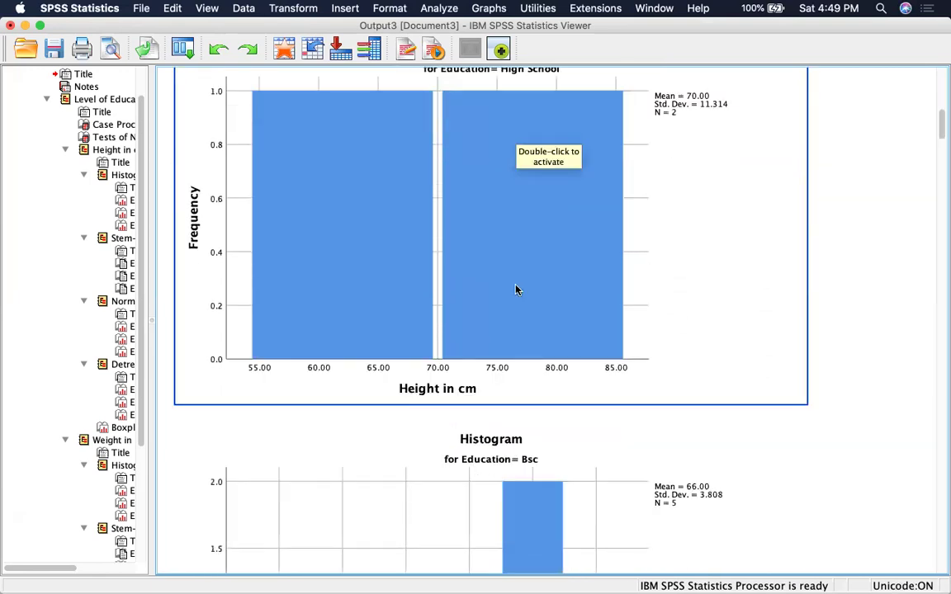
scroll(516, 289, "up", 2)
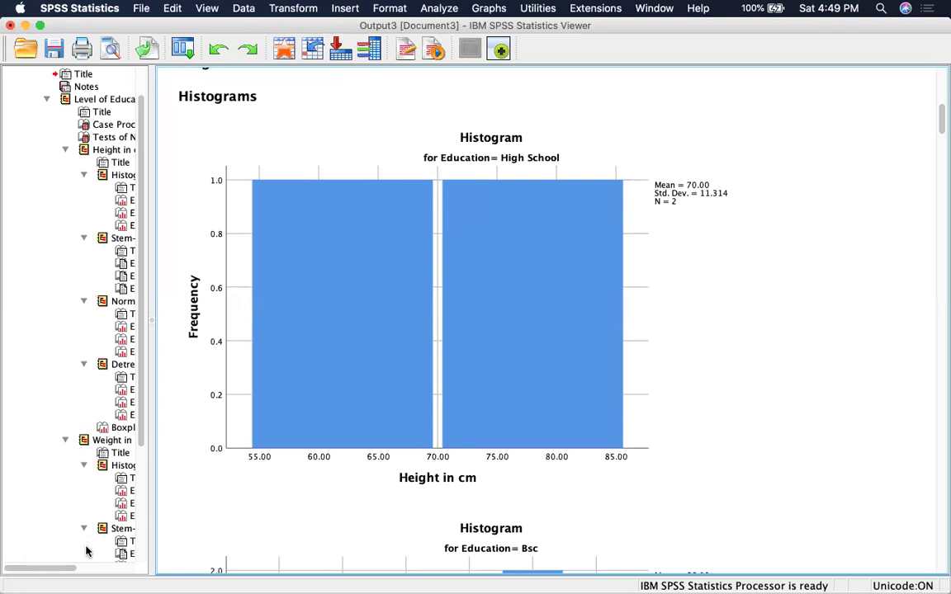
left_click(265, 461)
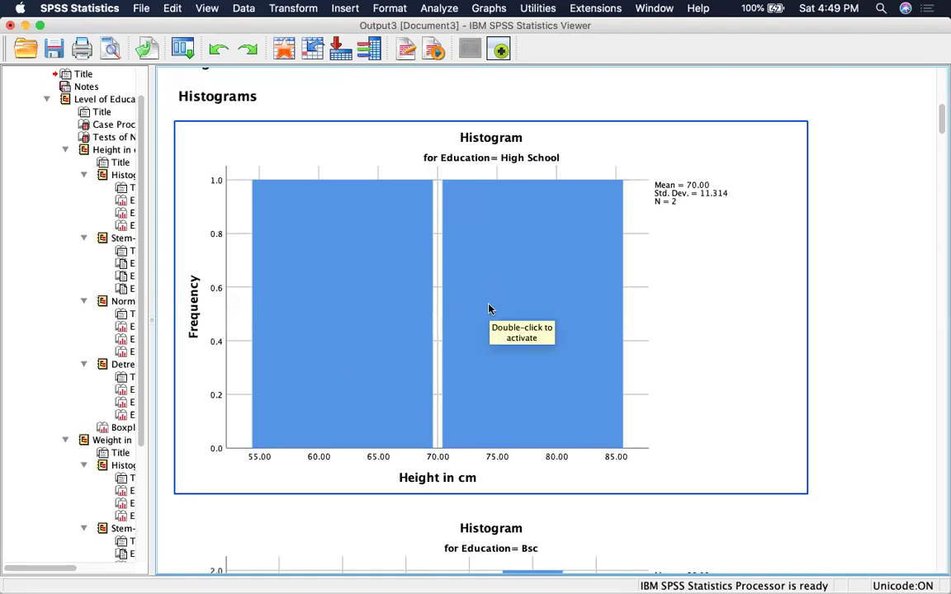
scroll(488, 309, "down", 5)
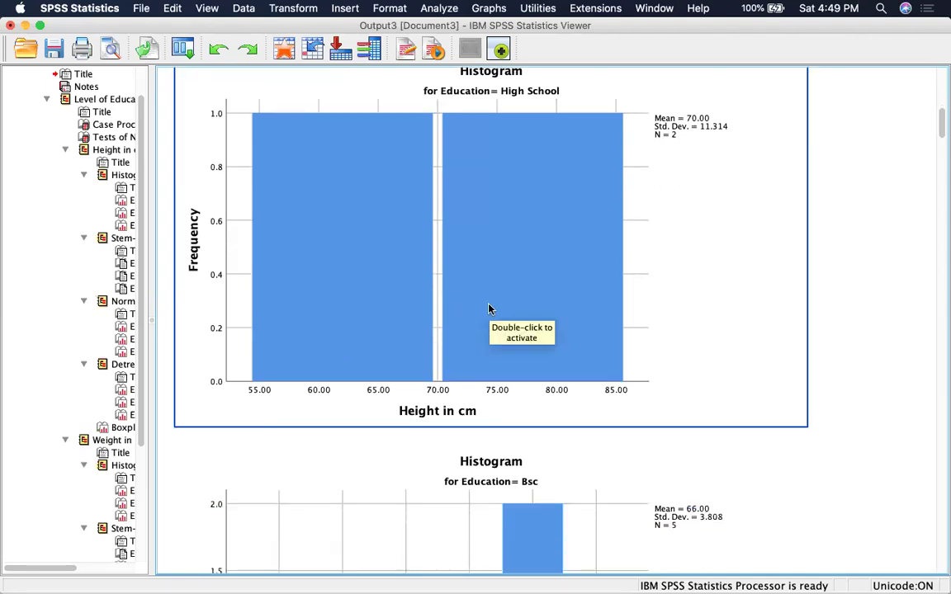
scroll(489, 309, "down", 8)
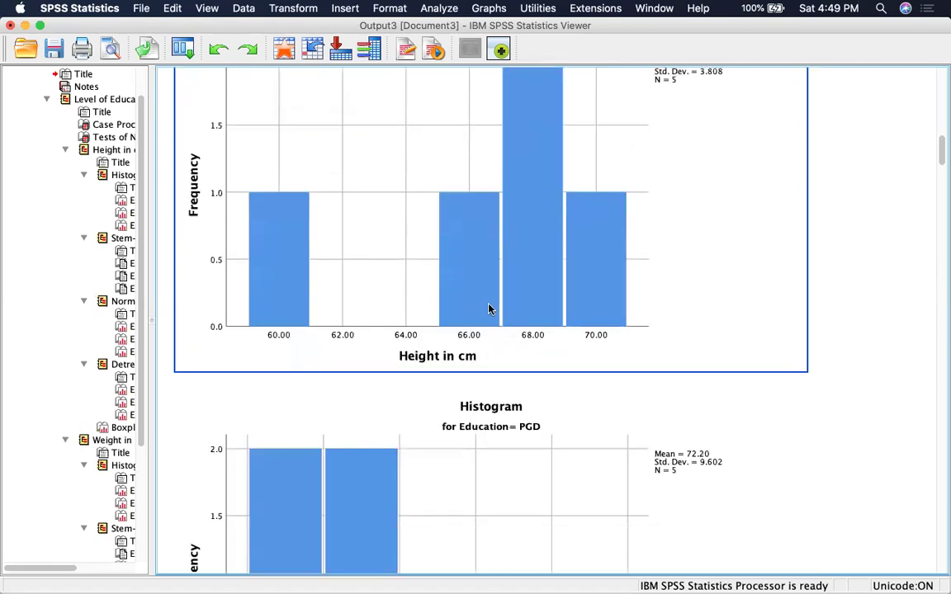
scroll(489, 309, "down", 15)
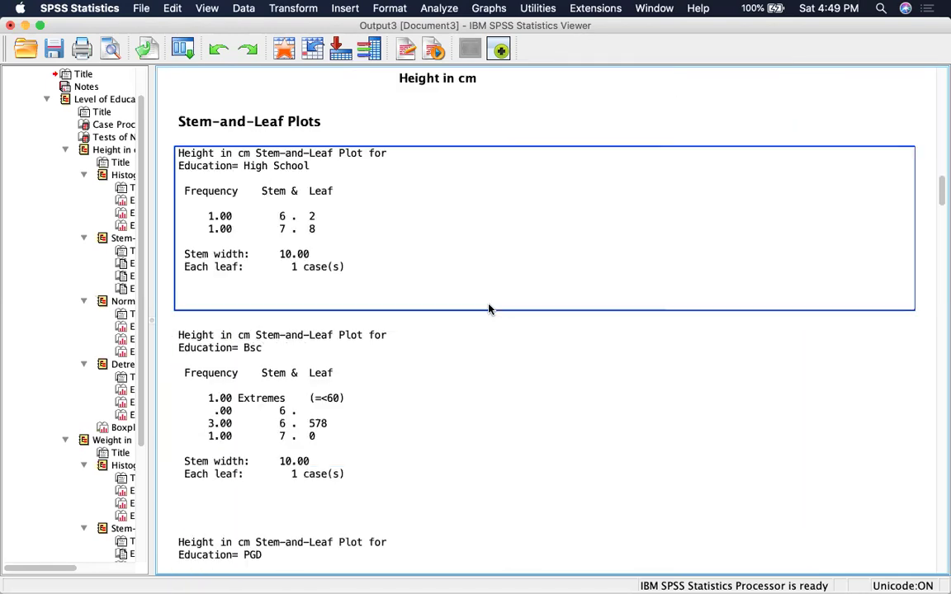
scroll(414, 264, "down", 20)
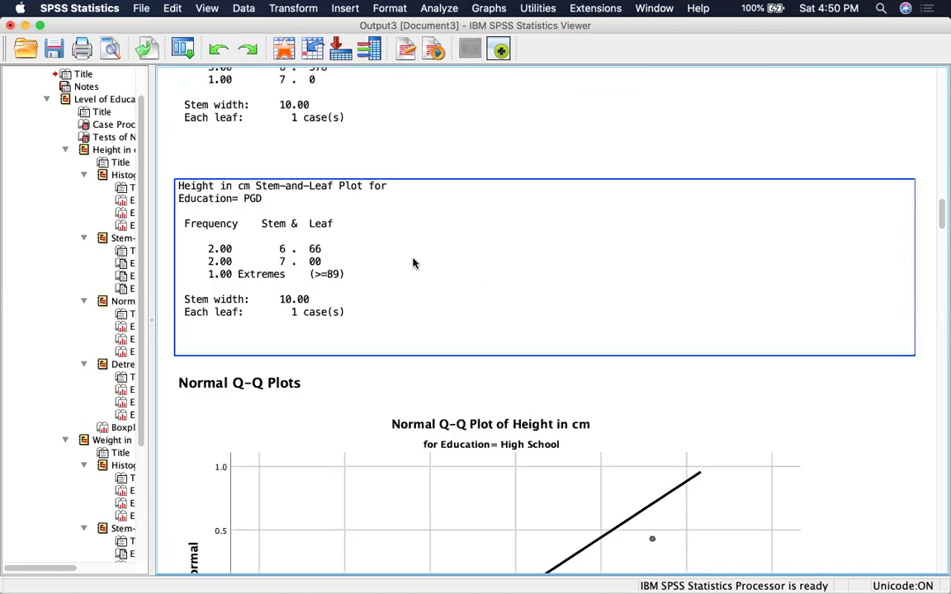
scroll(414, 263, "down", 20)
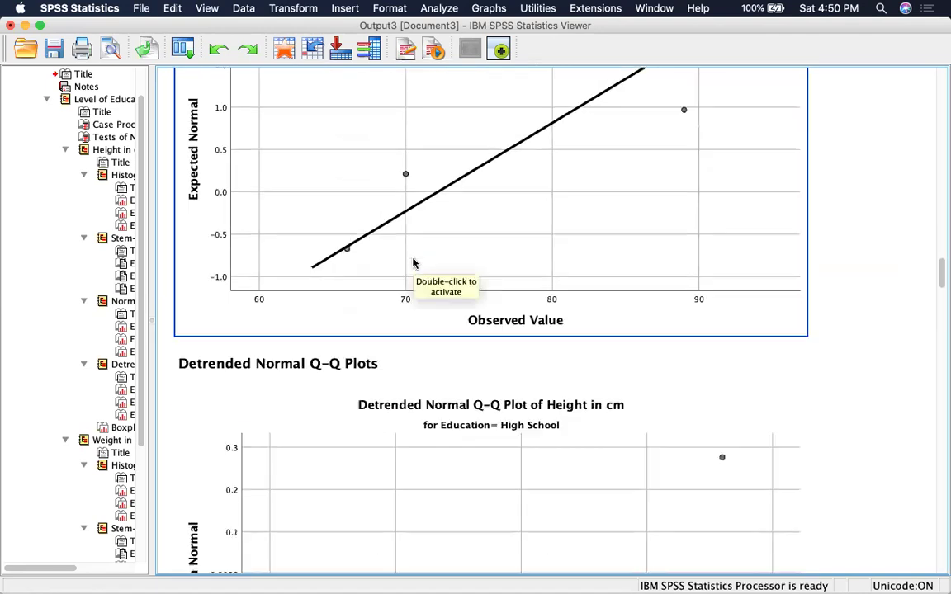
scroll(414, 264, "down", 20)
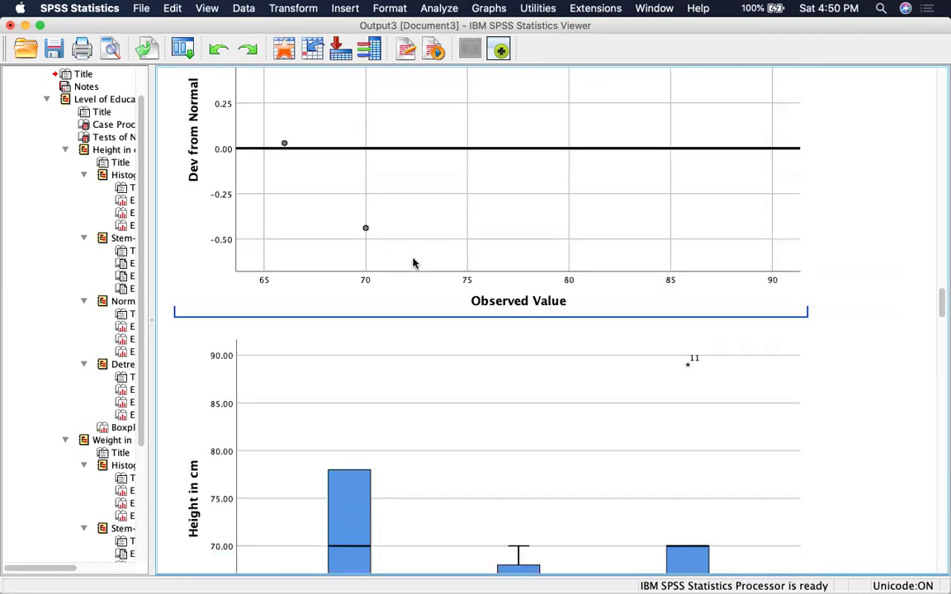
scroll(414, 263, "down", 20)
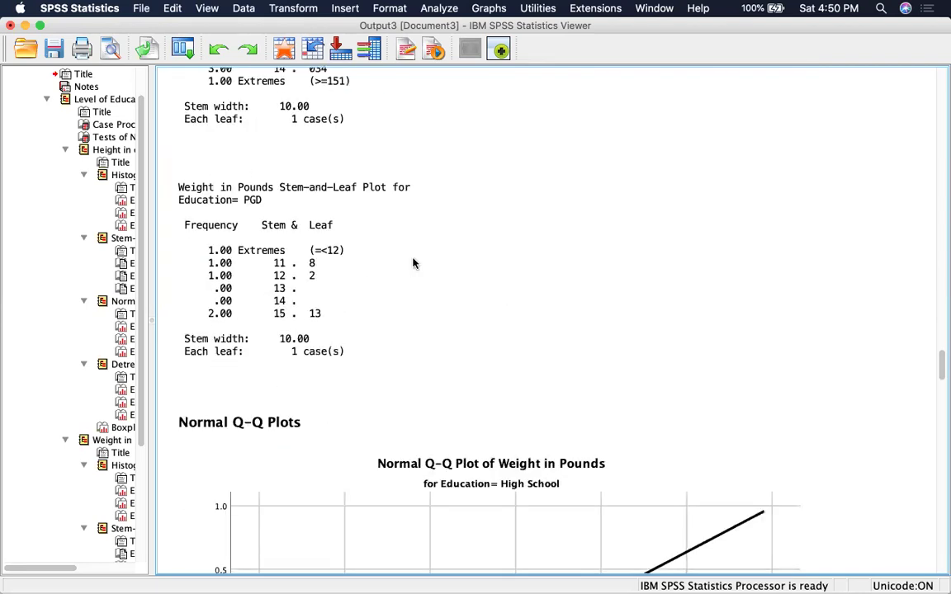
scroll(414, 263, "down", 15)
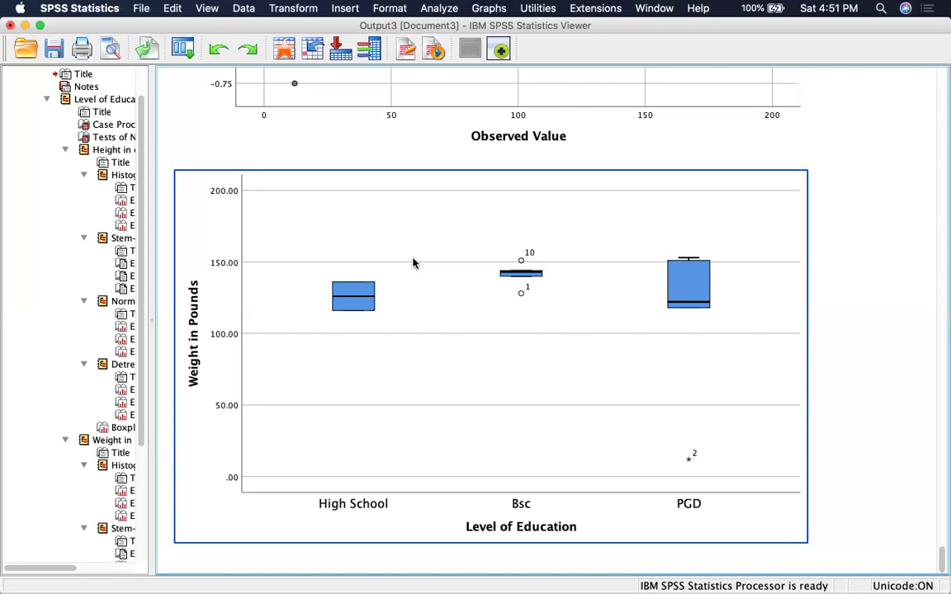
Run a two-tailed bivariate Pearson correlation between Height in cm and Weight in Pounds, and inspect the Correlations table
left_click(441, 8)
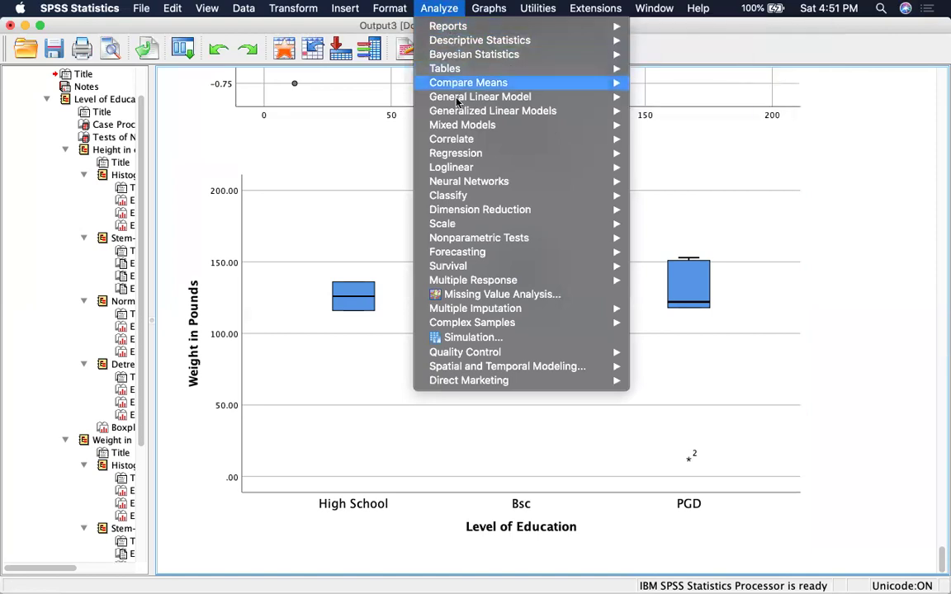
mouse_move(464, 142)
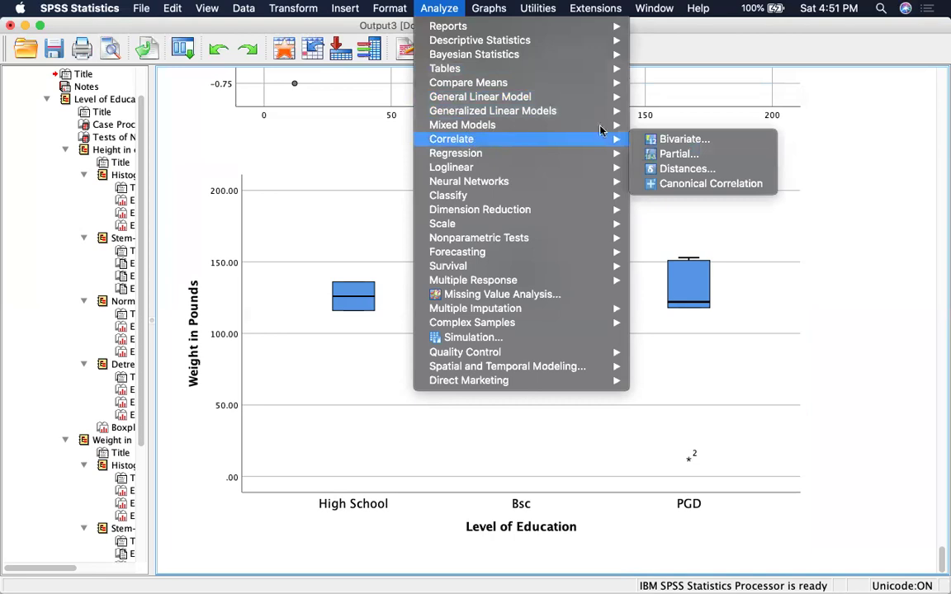
left_click(682, 141)
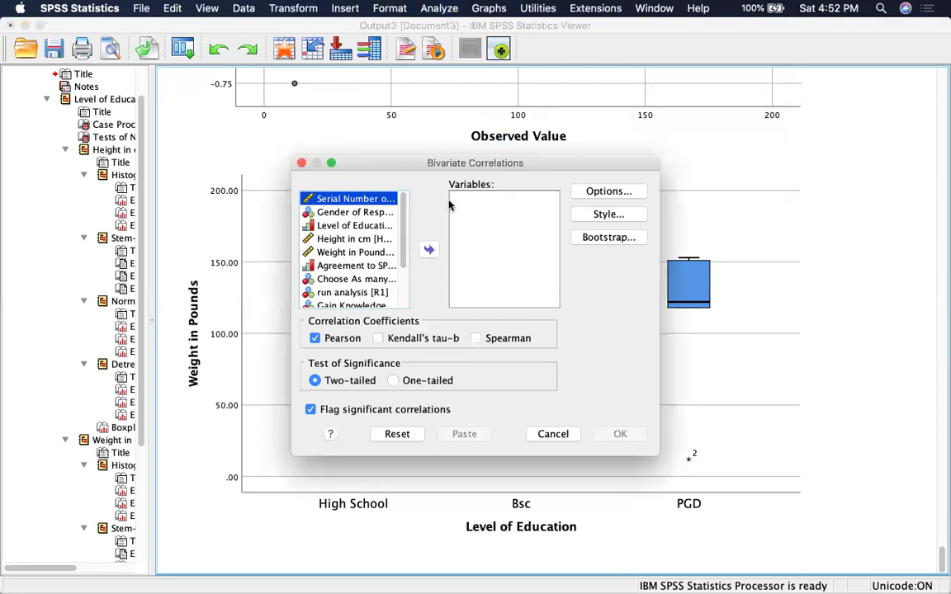
left_click(355, 239)
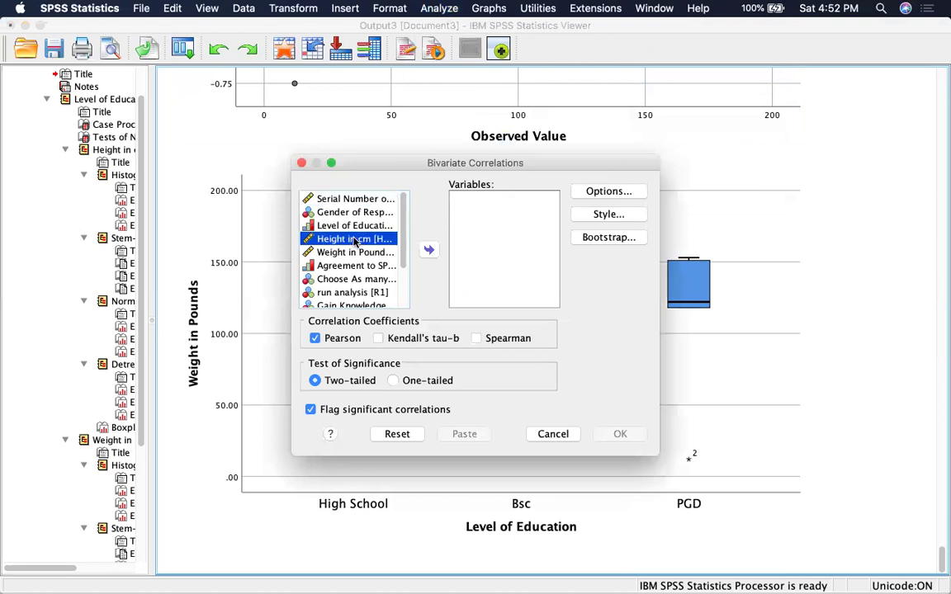
left_click(355, 251, "shift")
left_click(429, 253)
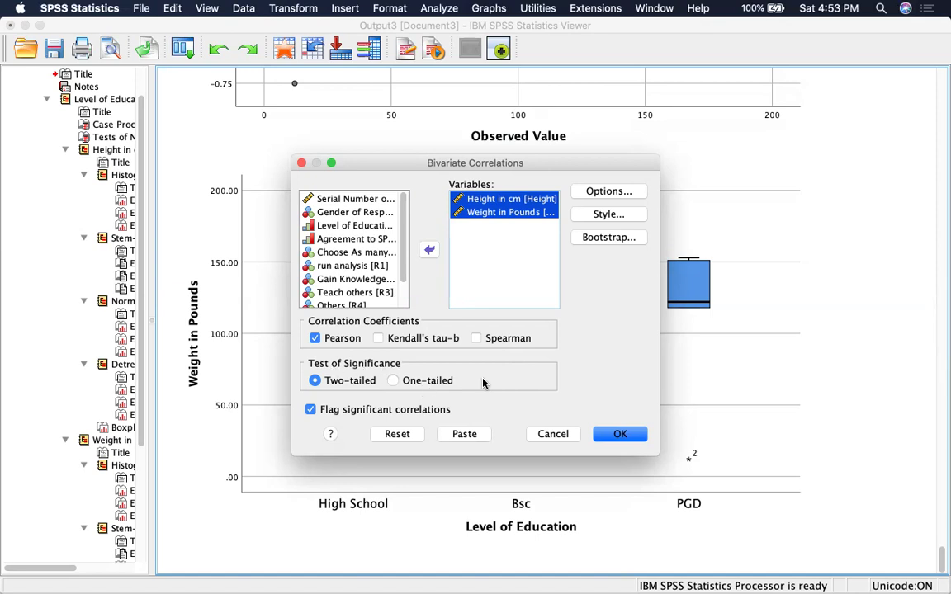
left_click(615, 435)
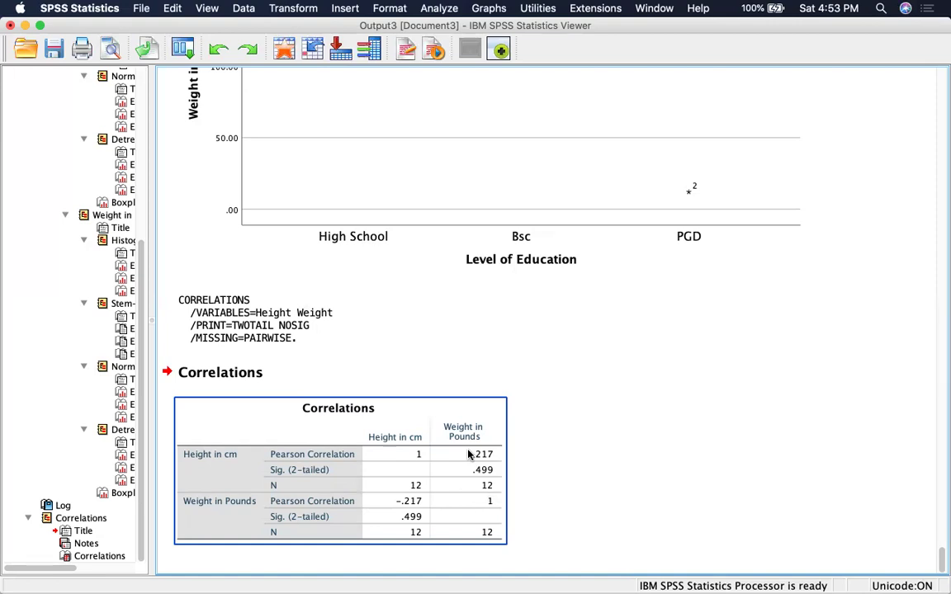
left_click(562, 470)
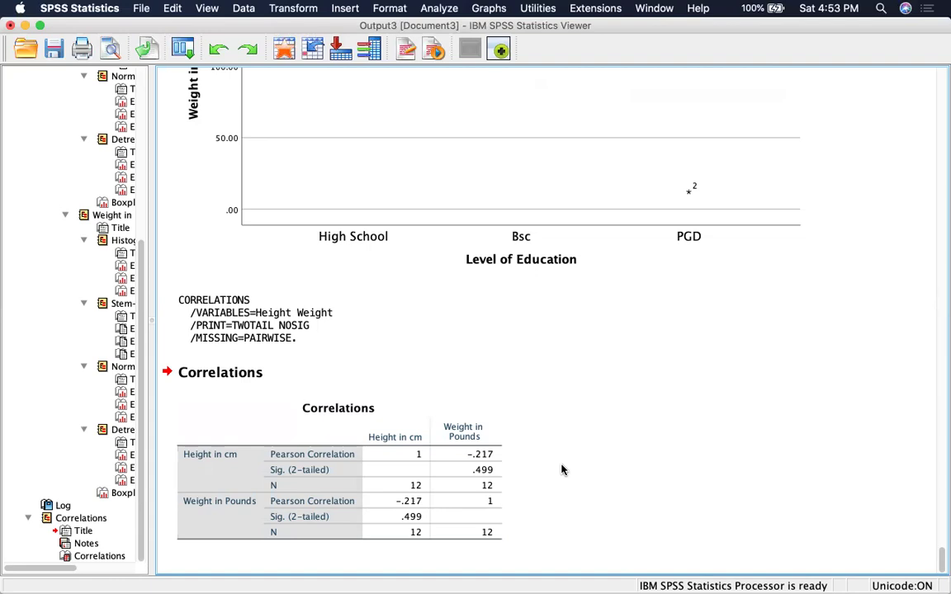
left_click(259, 533)
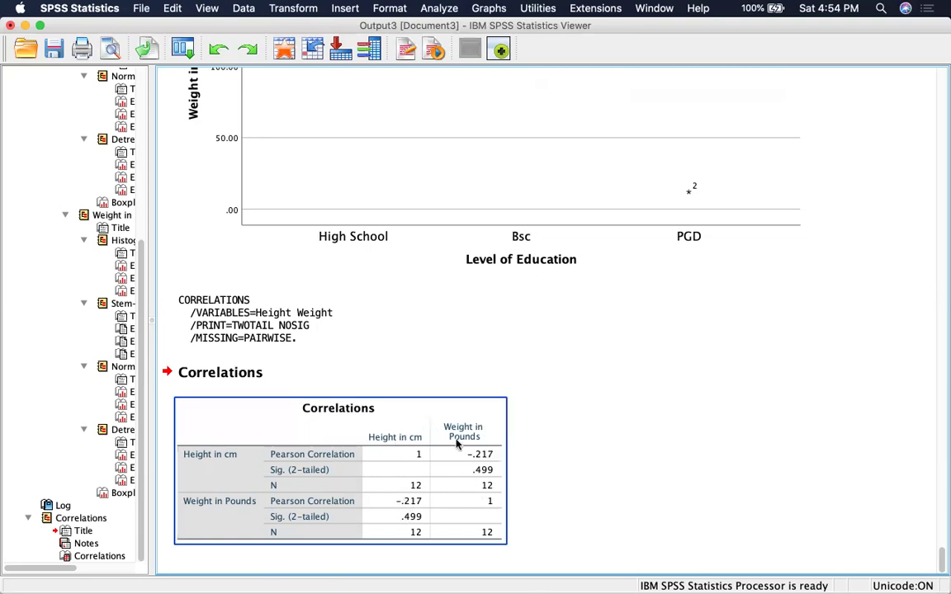
left_click(409, 568)
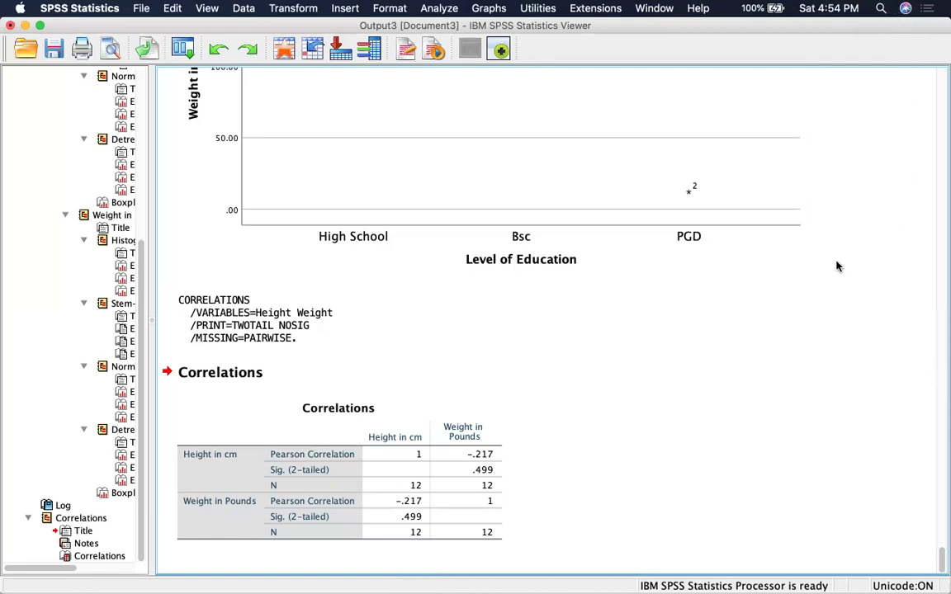
Add Gender of Respondents to the bivariate correlation of Height in cm and Weight in Pounds, and run it
left_click(440, 9)
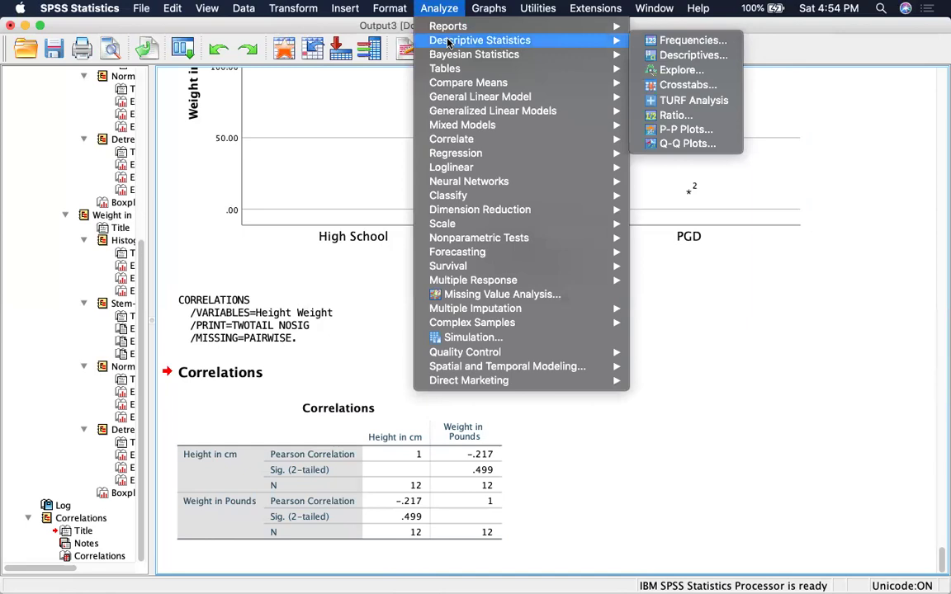
mouse_move(531, 145)
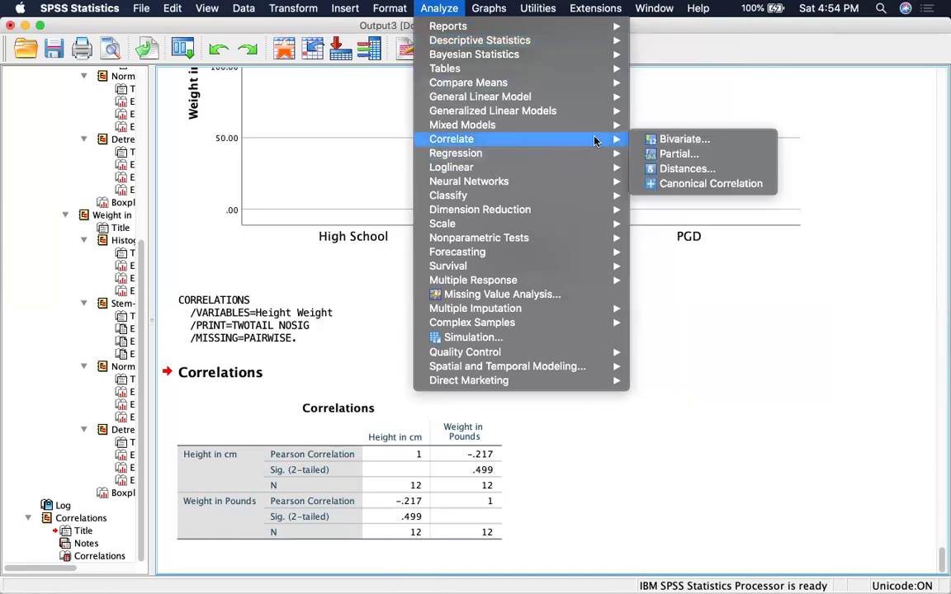
left_click(684, 140)
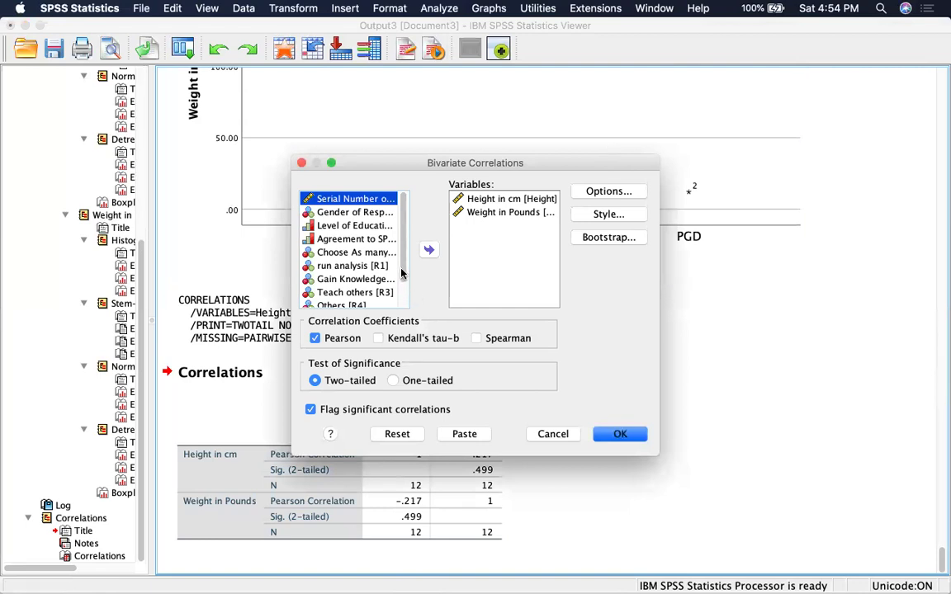
left_click(370, 212)
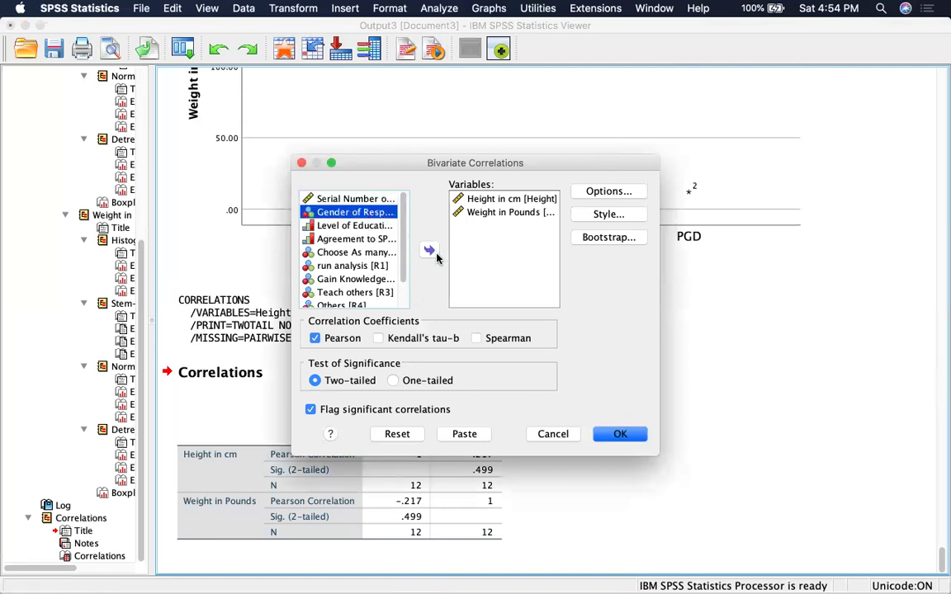
left_click(429, 250)
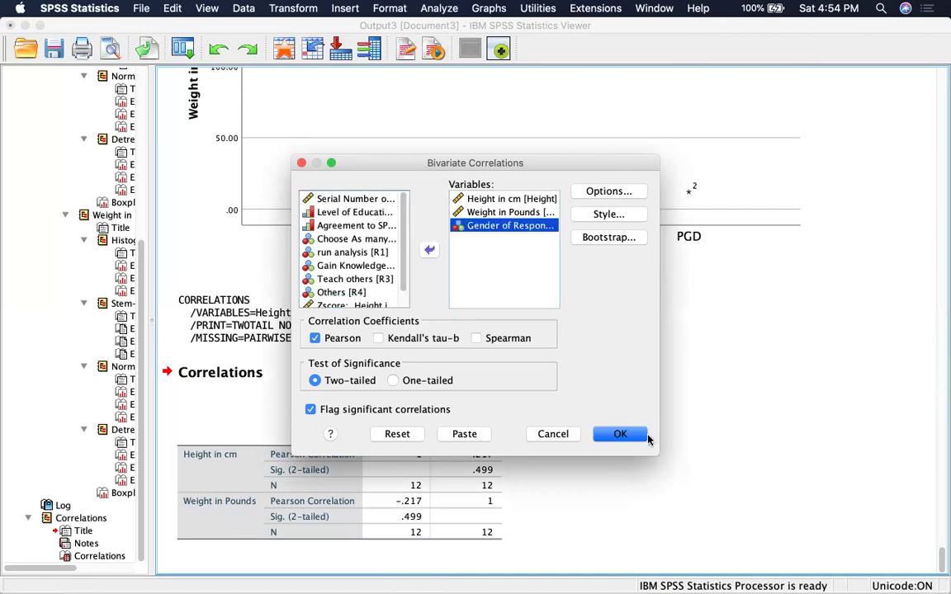
left_click(632, 438)
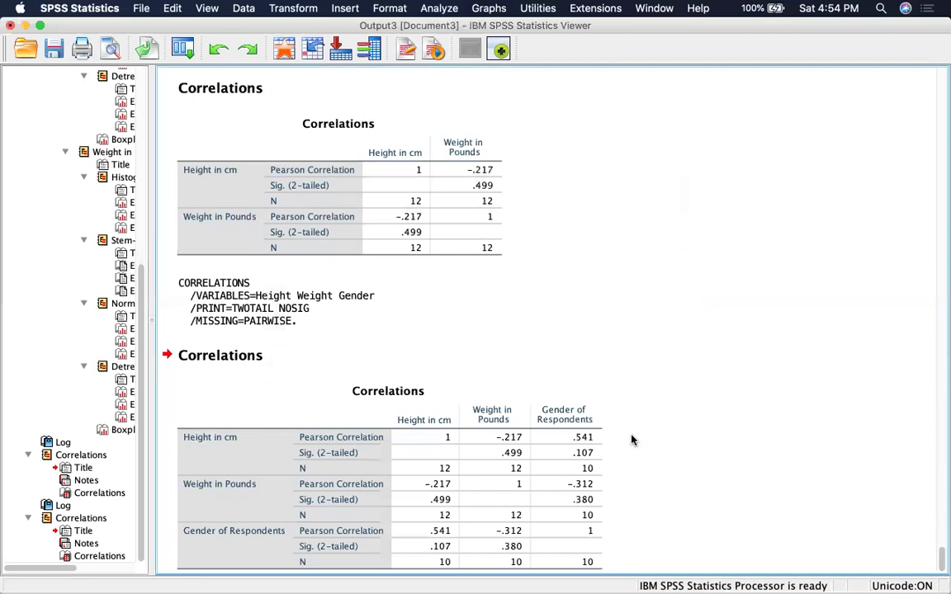
Examine the Correlations table for height, weight and gender alongside the earlier height and weight table
scroll(632, 440, "down", 2)
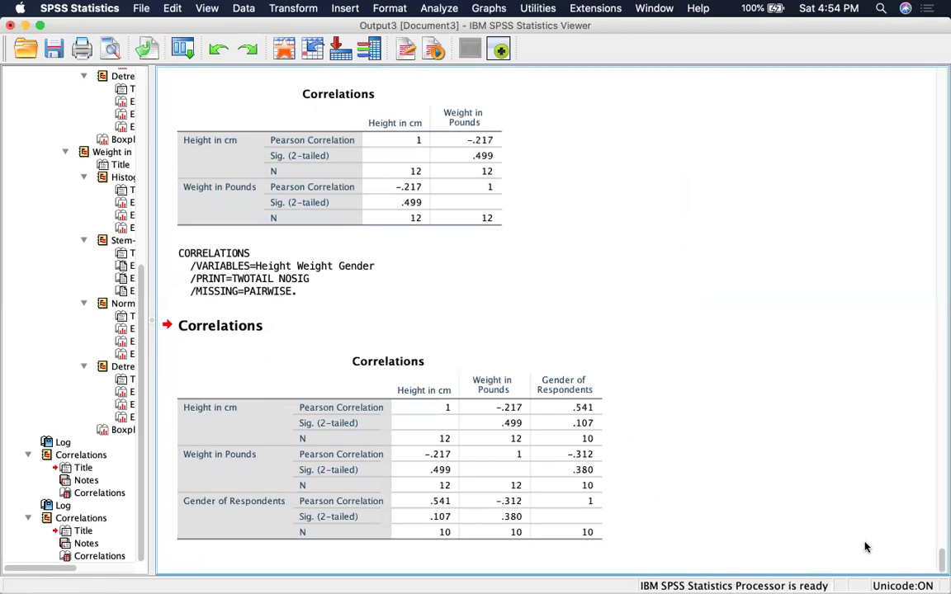
left_click(318, 419)
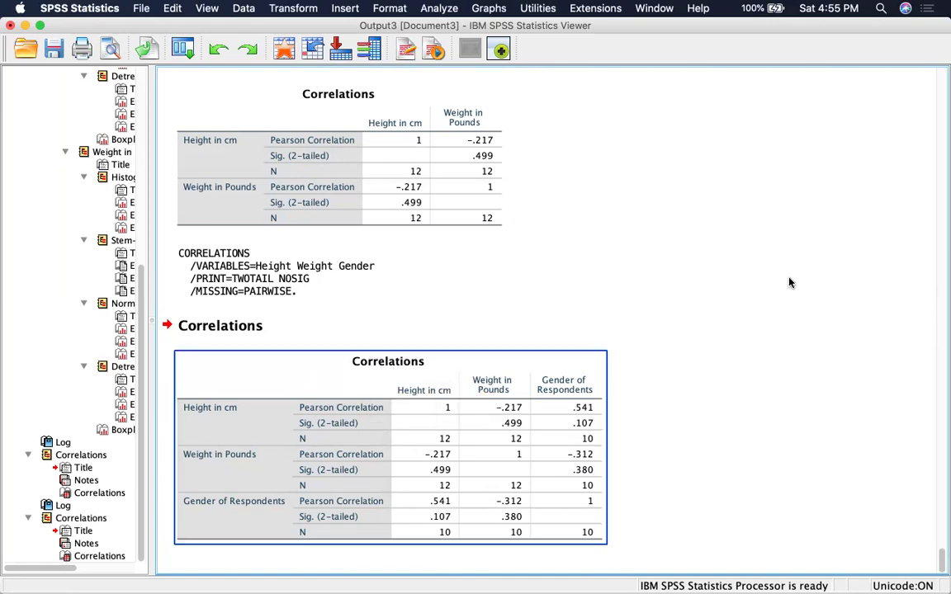
scroll(791, 280, "up", 3)
scroll(789, 282, "down", 3)
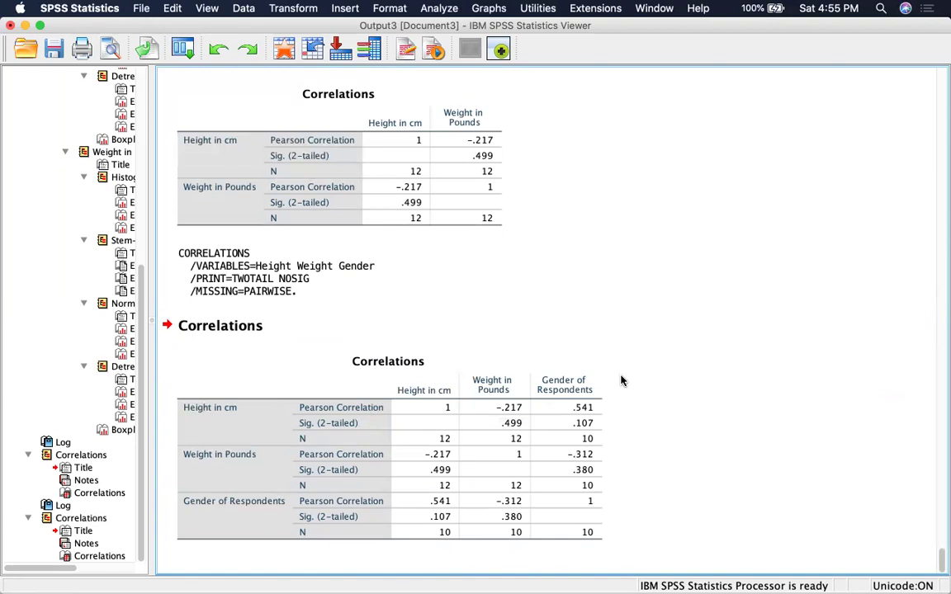
scroll(617, 388, "up", 5)
scroll(617, 388, "down", 5)
Reopen the bivariate correlation setup and remove Weight in Pounds, Height in cm and Gender of Respondents from its variables
left_click(439, 10)
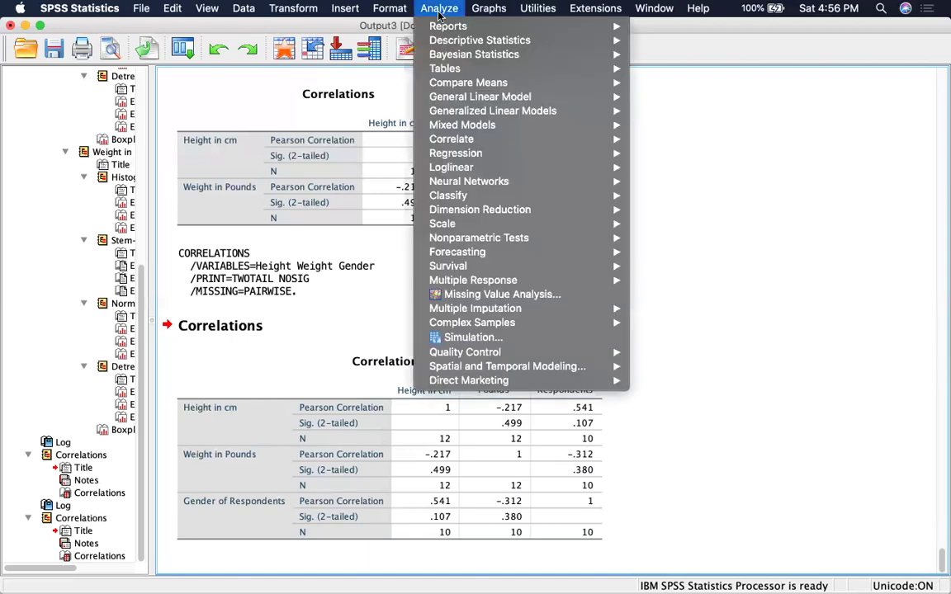
mouse_move(475, 40)
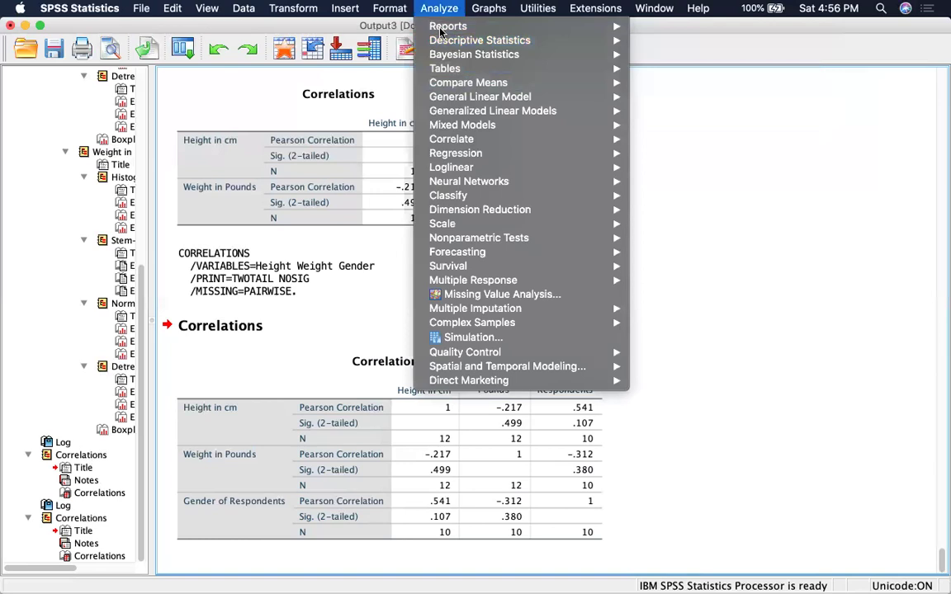
mouse_move(434, 139)
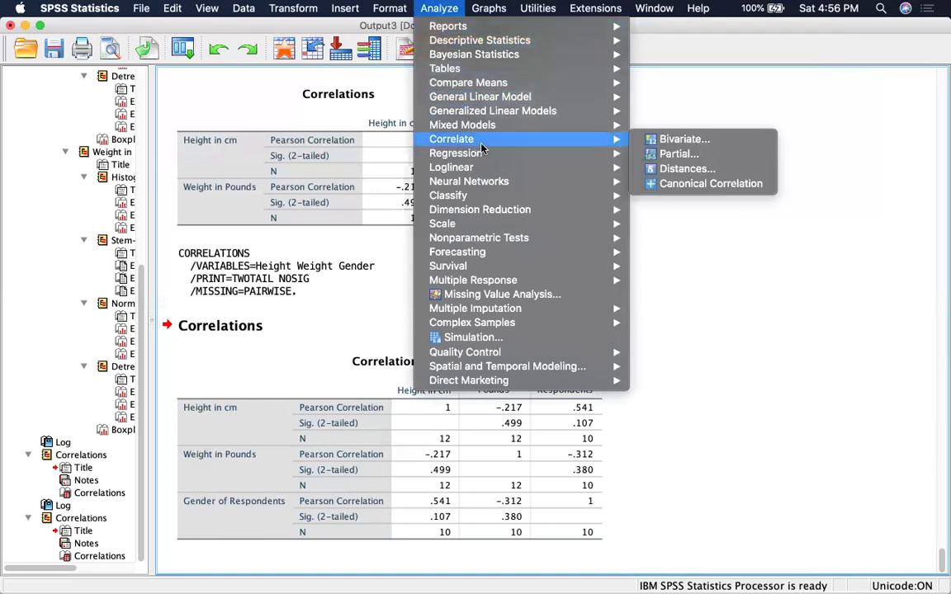
left_click(683, 141)
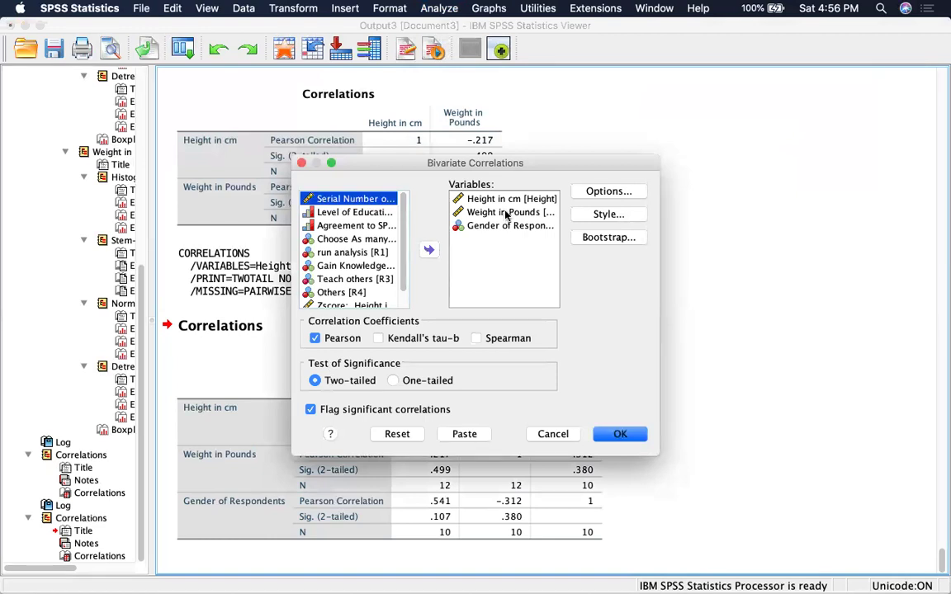
left_click(505, 212)
left_click(430, 251)
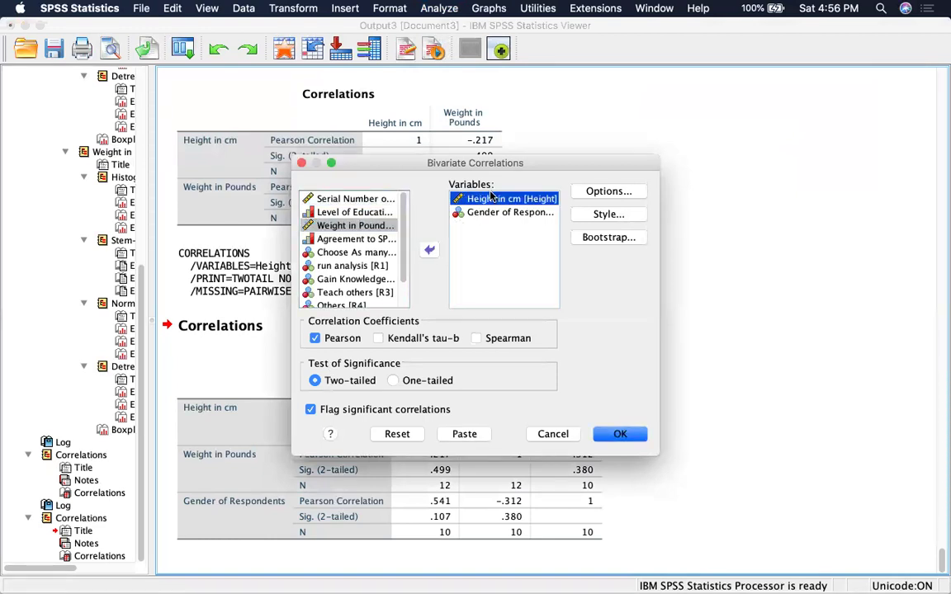
left_click(430, 250)
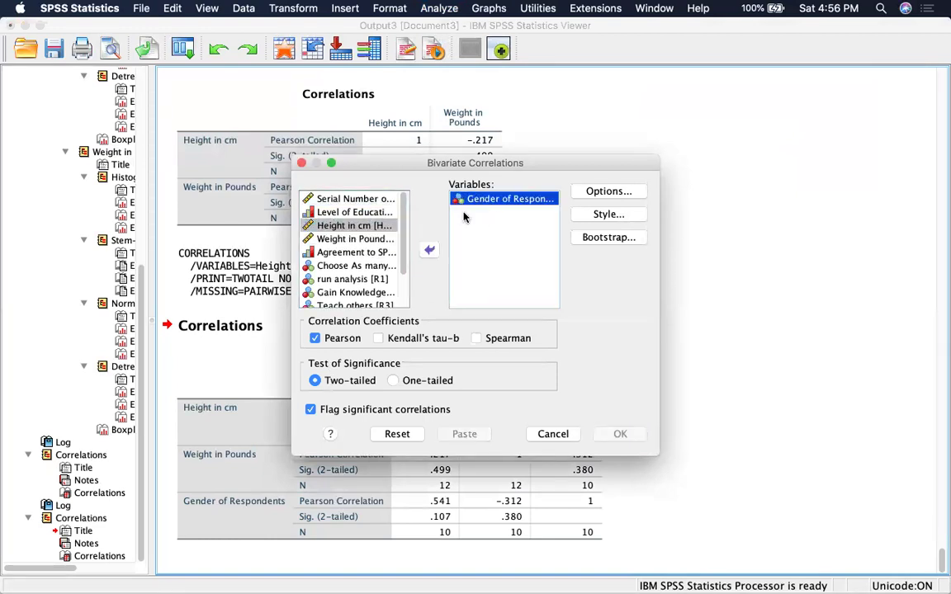
left_click(429, 250)
Run two-tailed Pearson and Spearman correlations between Level of Education and Agreement to SPSS time
left_click(398, 225)
left_click(429, 250)
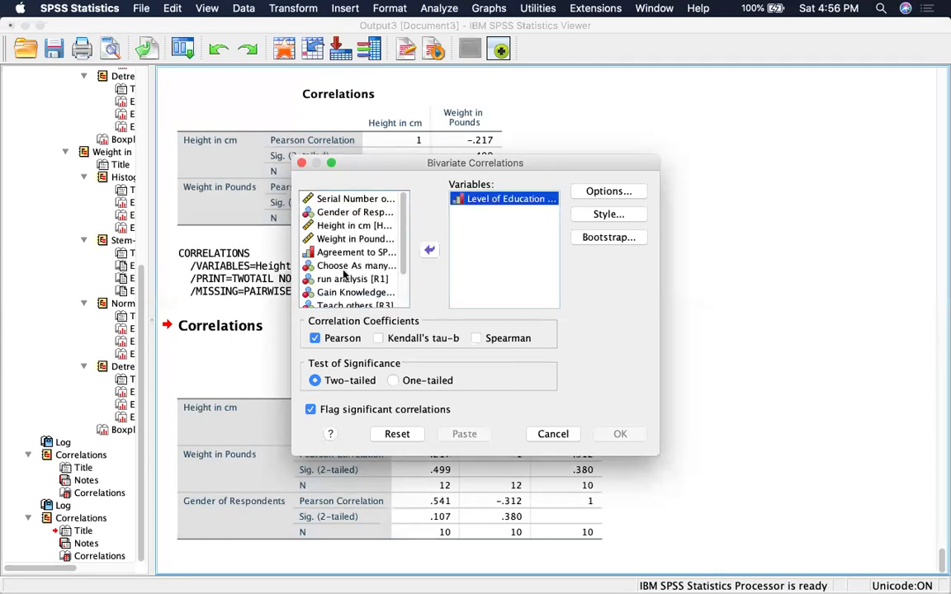
left_click(346, 253)
left_click(429, 250)
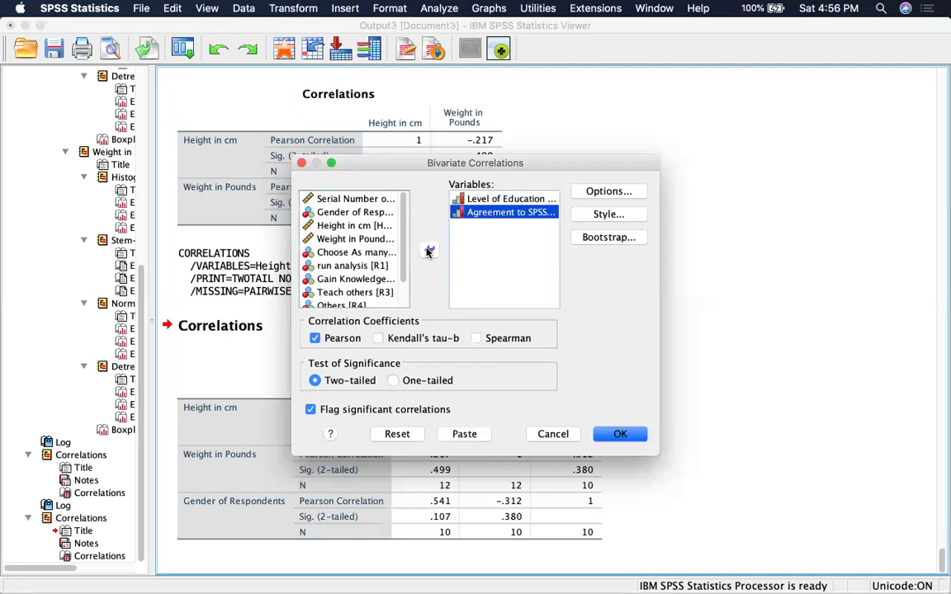
left_click(477, 339)
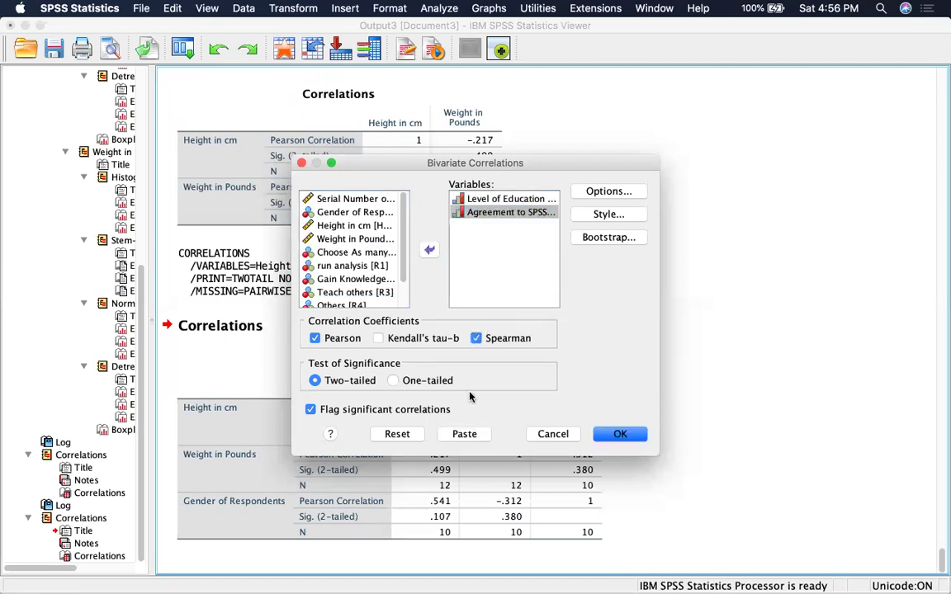
left_click(603, 435)
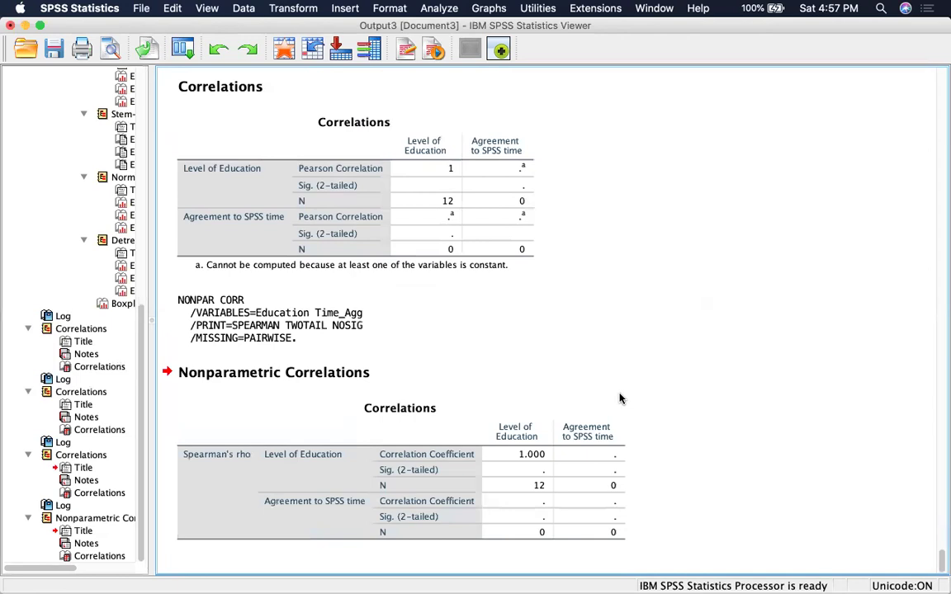
Examine the Pearson and Spearman correlation tables for Level of Education and Agreement to SPSS time, including the footnote
left_click(424, 502)
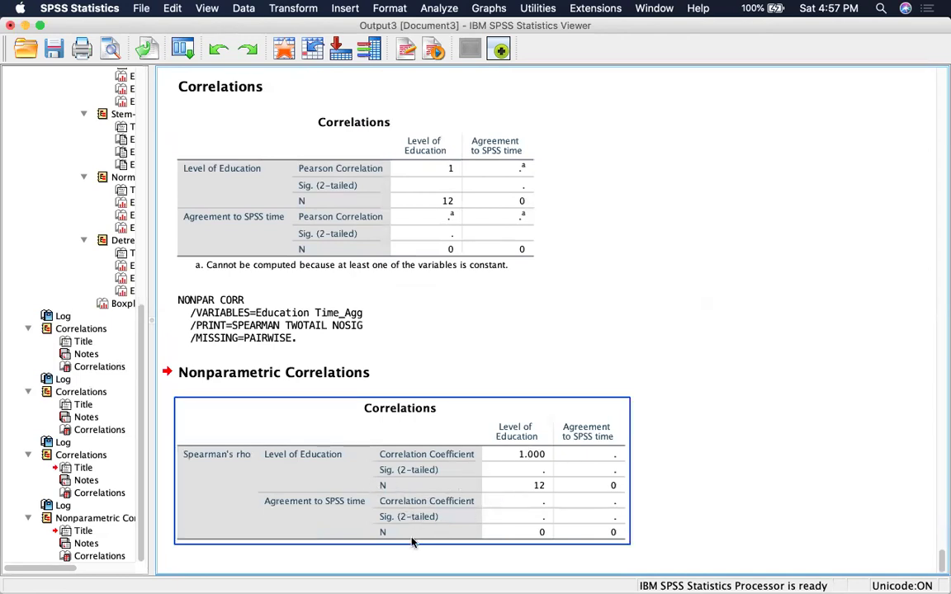
left_click(667, 450)
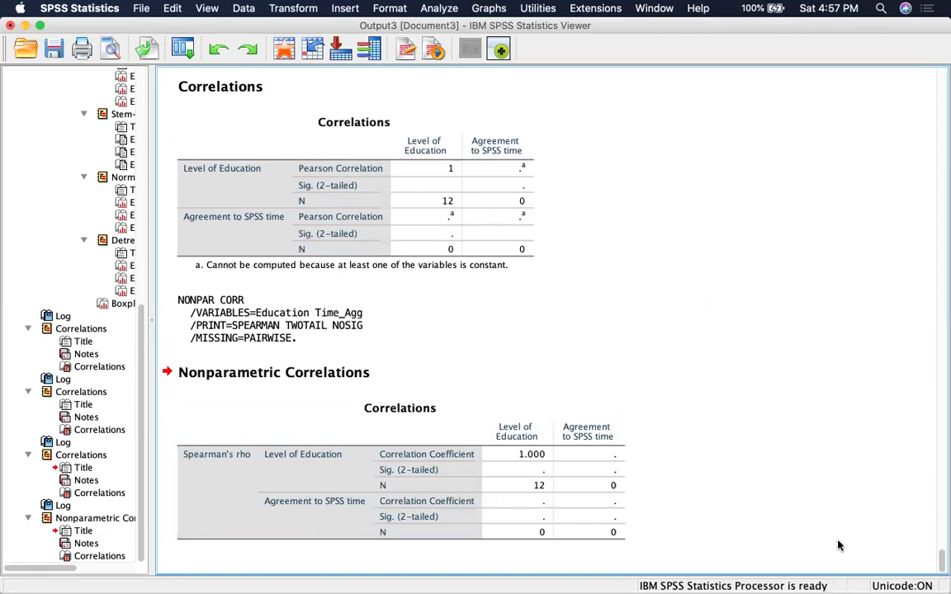
left_click(283, 175)
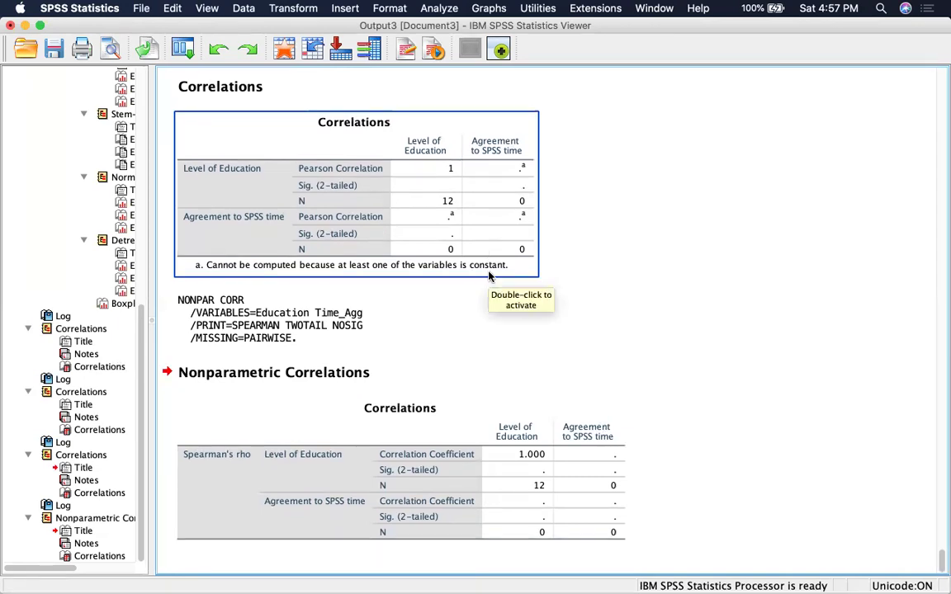
left_click(291, 285)
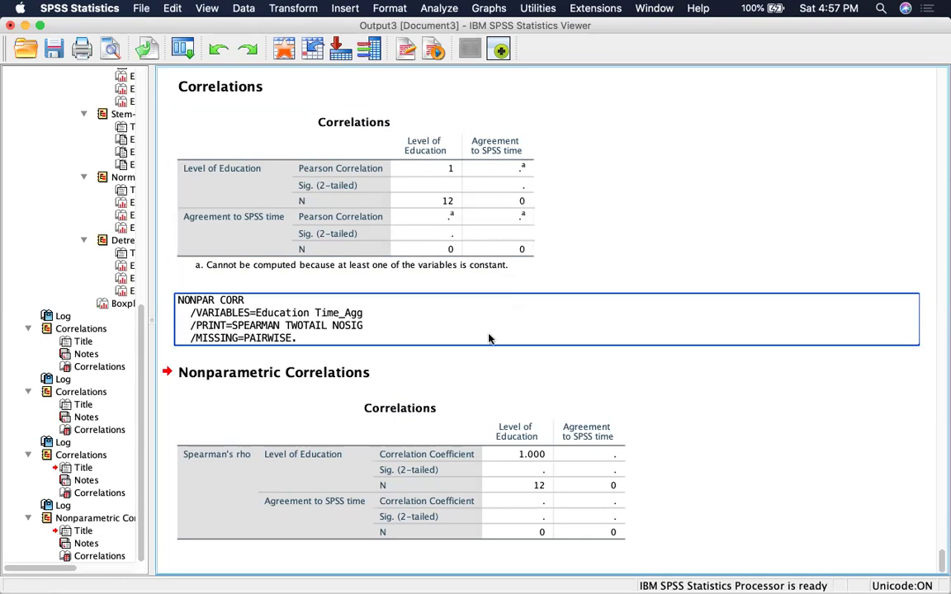
Close the Output3 document without saving and return to the Untitled1.sav data set
left_click(11, 25)
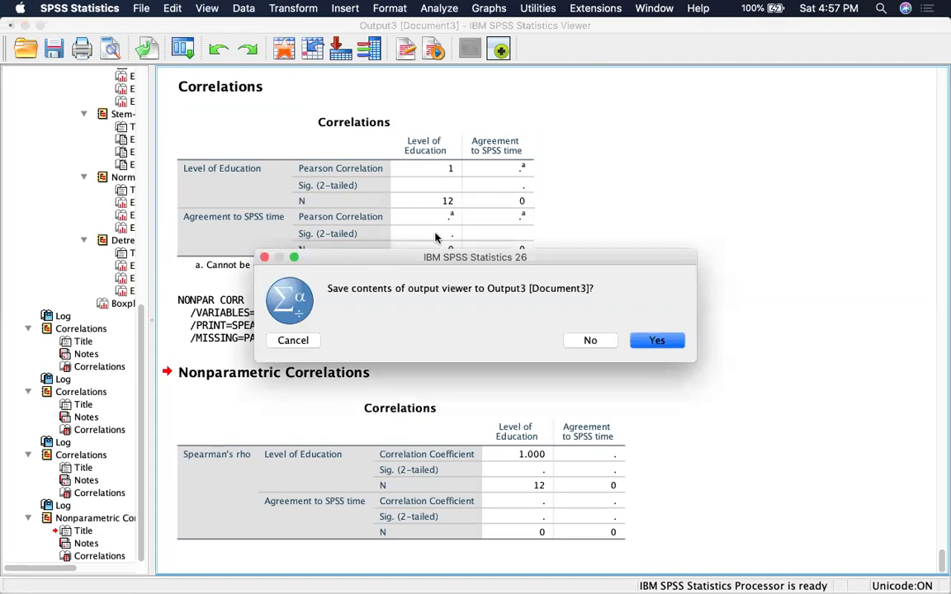
left_click(601, 345)
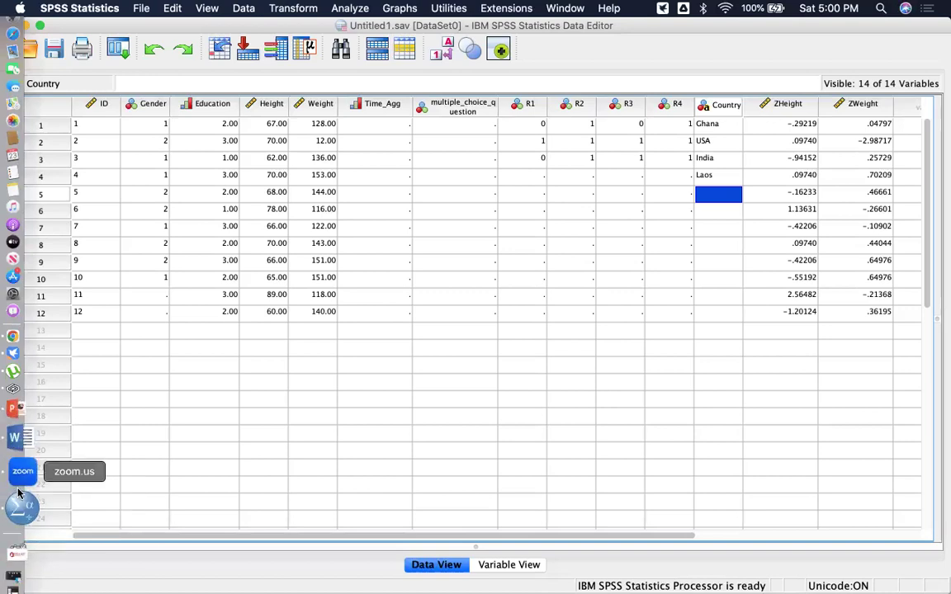
right_click(22, 497)
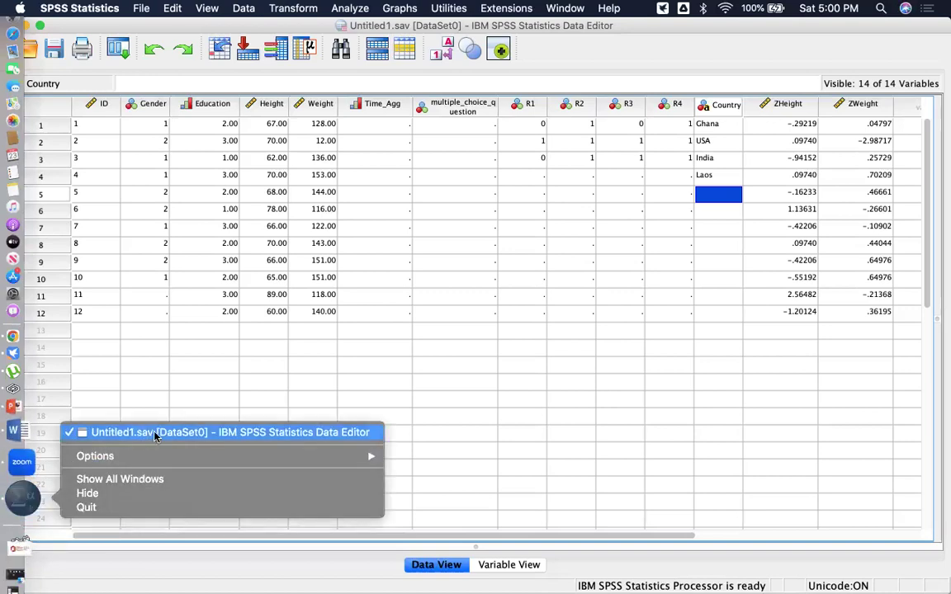
left_click(469, 299)
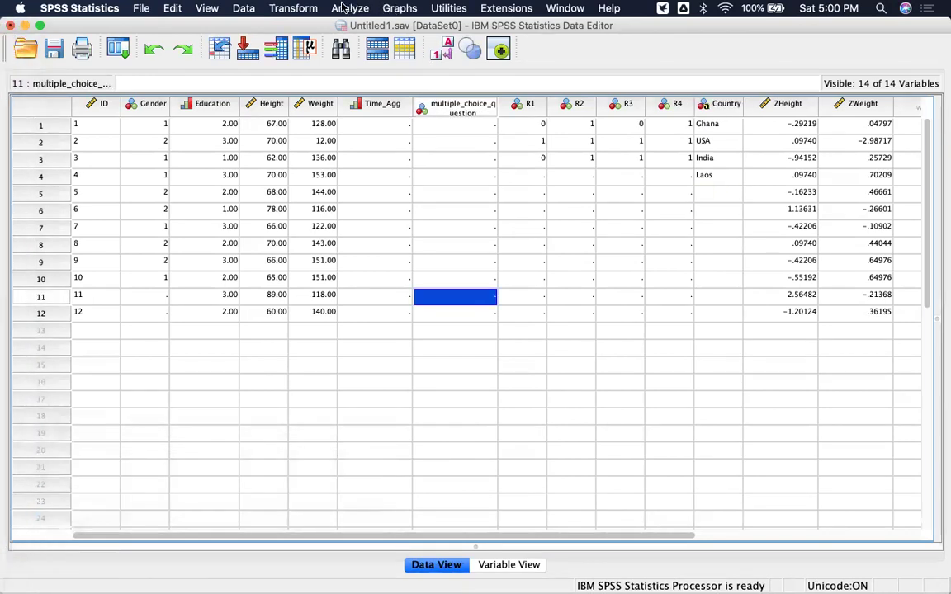
Open the bivariate correlation setup and remove Level of Education and Agreement to SPSS time from its variables
left_click(347, 8)
mouse_move(462, 138)
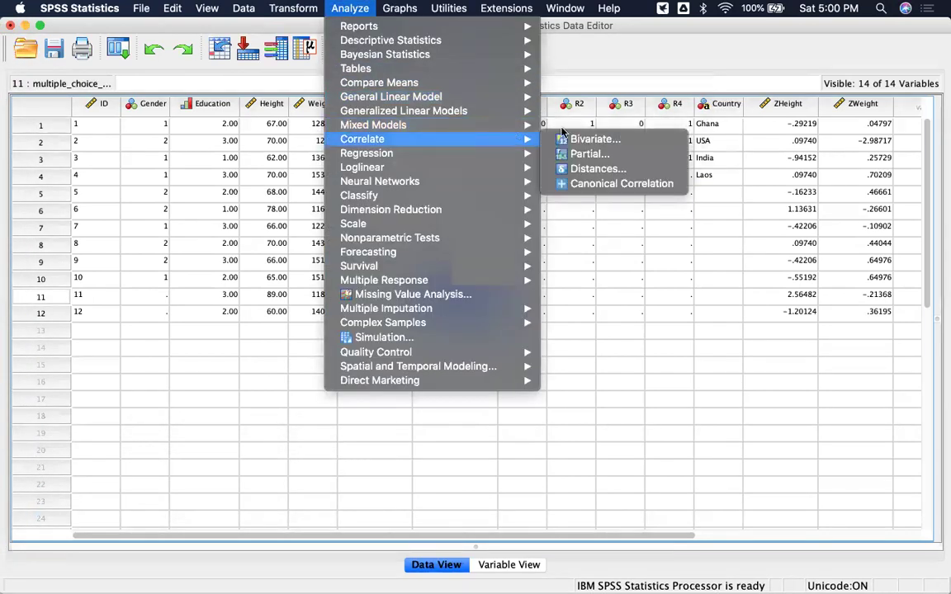
left_click(597, 145)
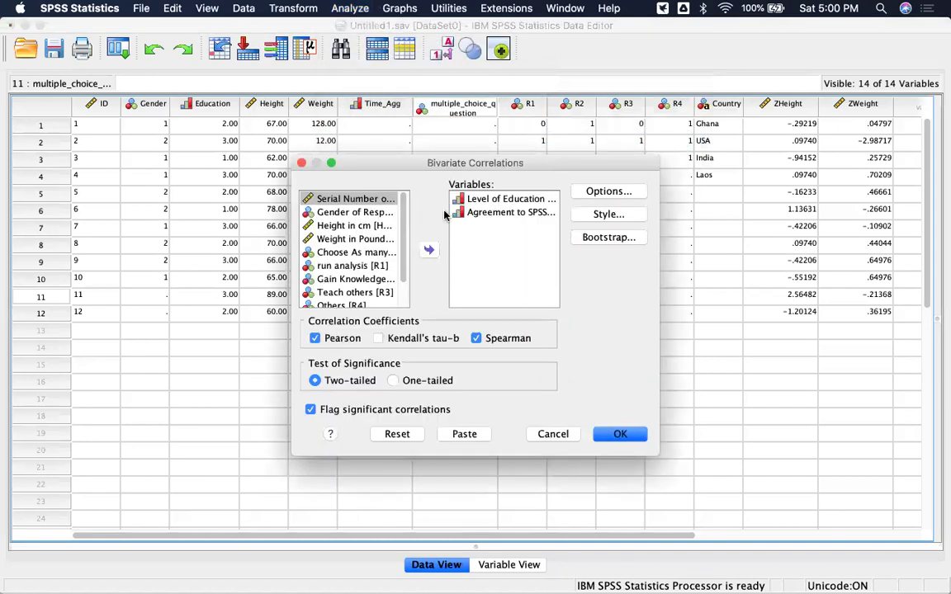
left_click(495, 200)
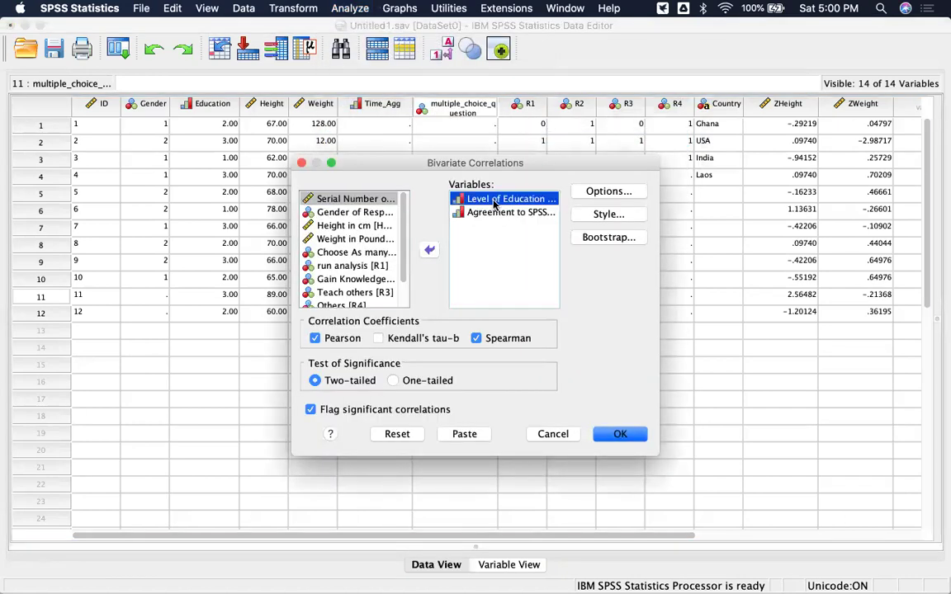
left_click(510, 212, "shift")
left_click(429, 249)
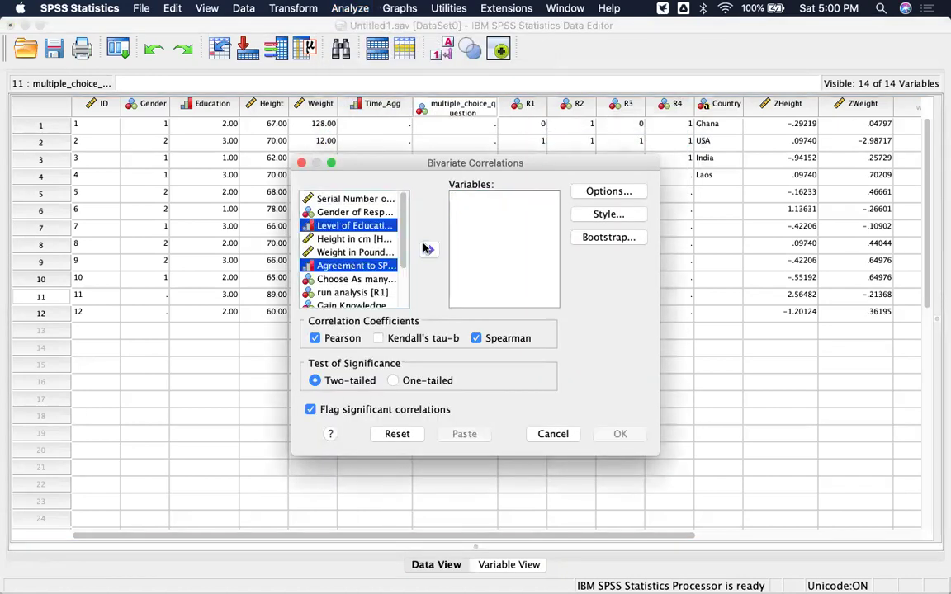
Run two-tailed Pearson and Spearman correlations between Height in cm and Weight in Pounds
left_click(350, 239)
left_click(355, 252, "shift")
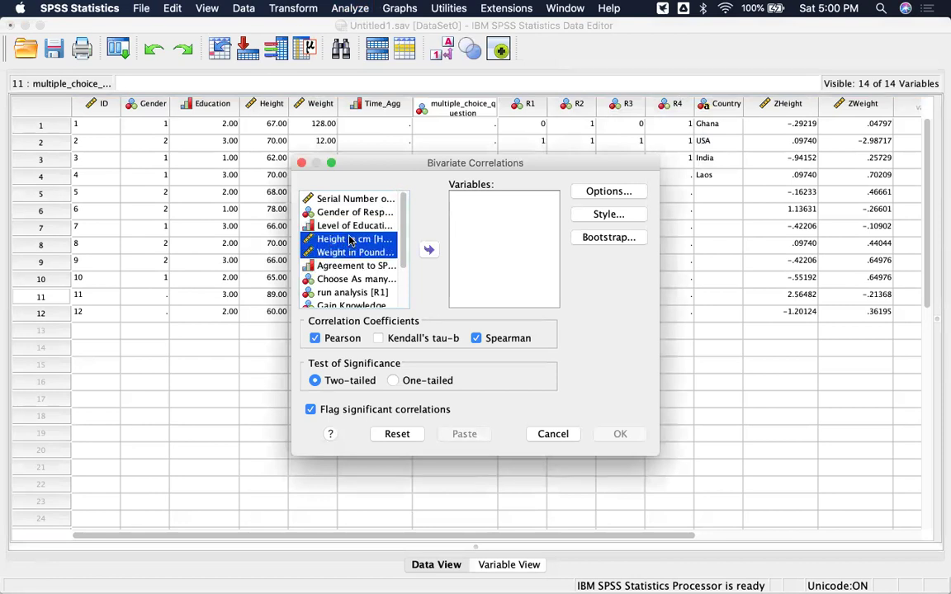
left_click(428, 249)
left_click(616, 435)
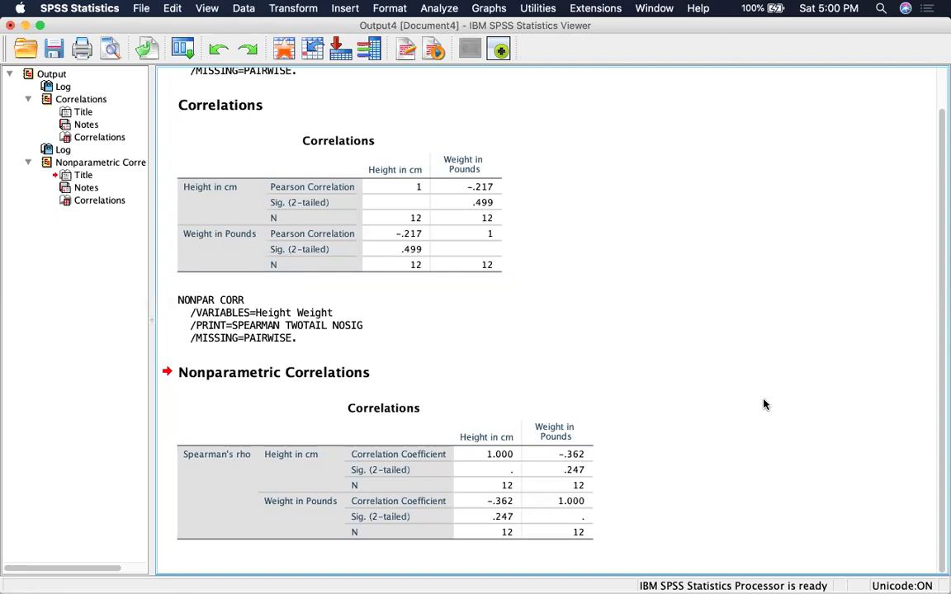
Examine the Spearman's rho coefficients and significance values in the Nonparametric Correlations table for height and weight
left_click(487, 440)
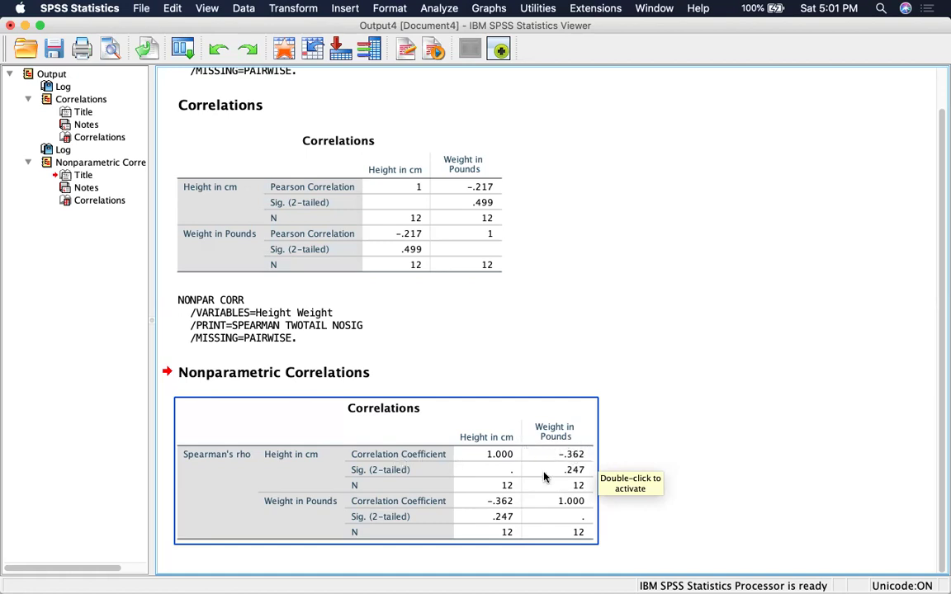
left_click(526, 404)
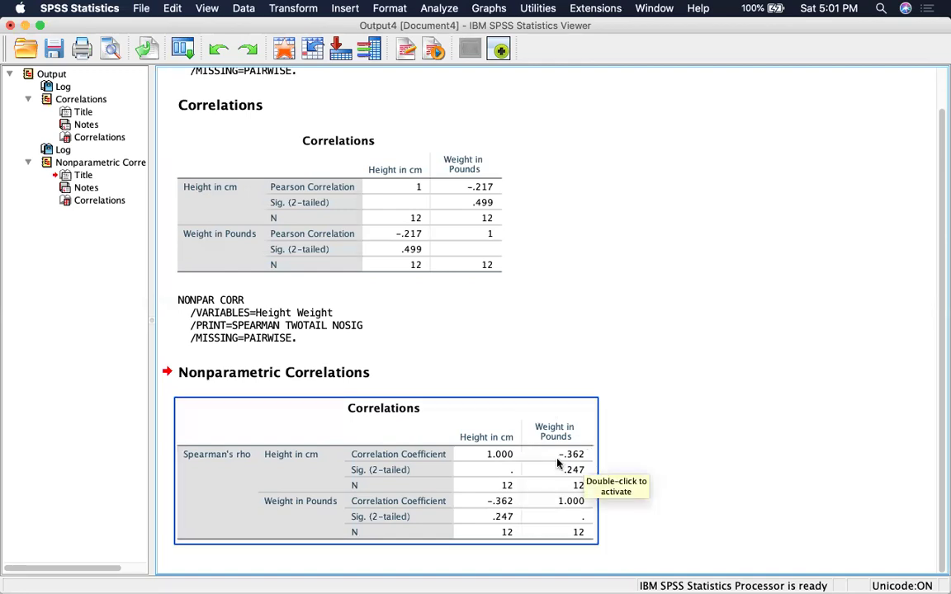
left_click(573, 371)
left_click(566, 497)
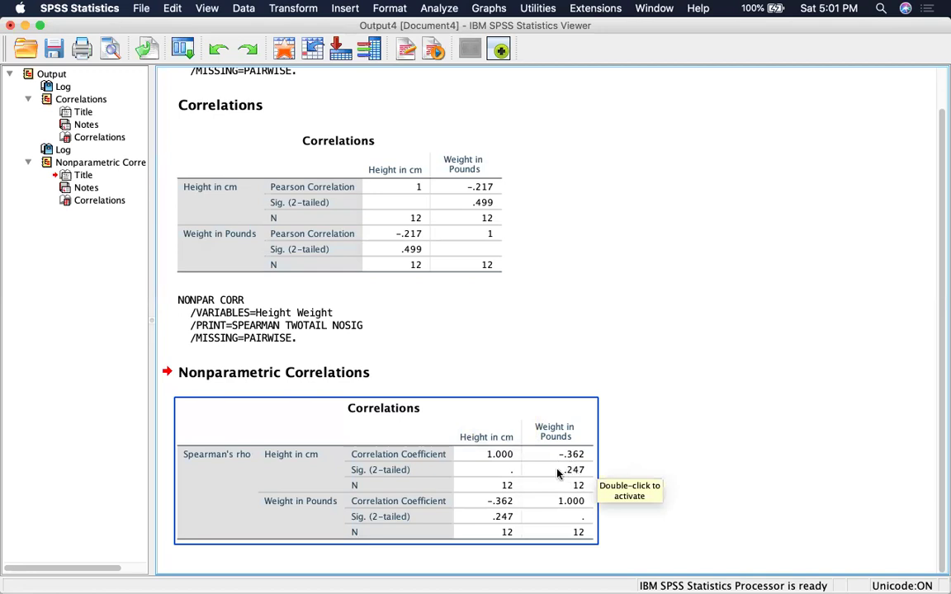
left_click(670, 469)
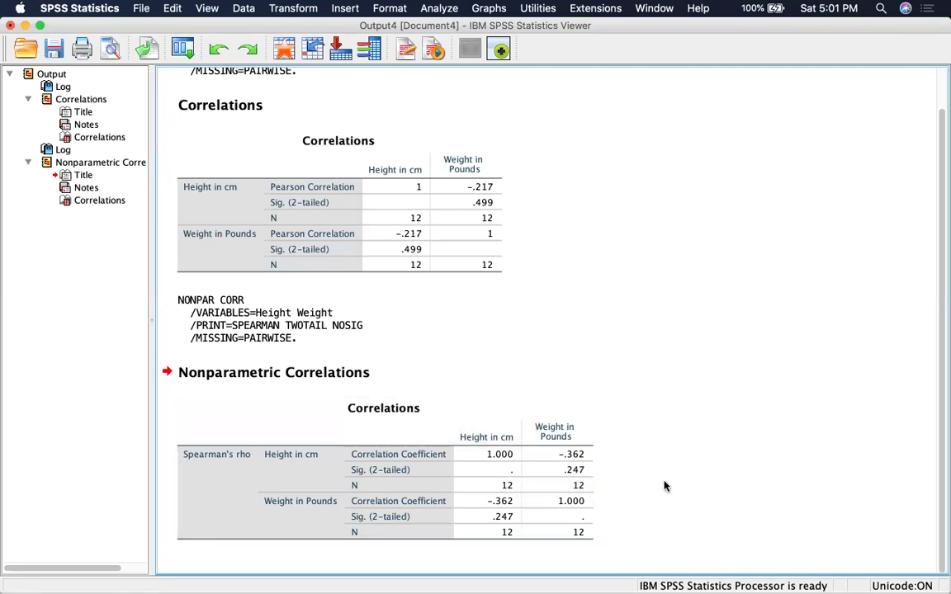